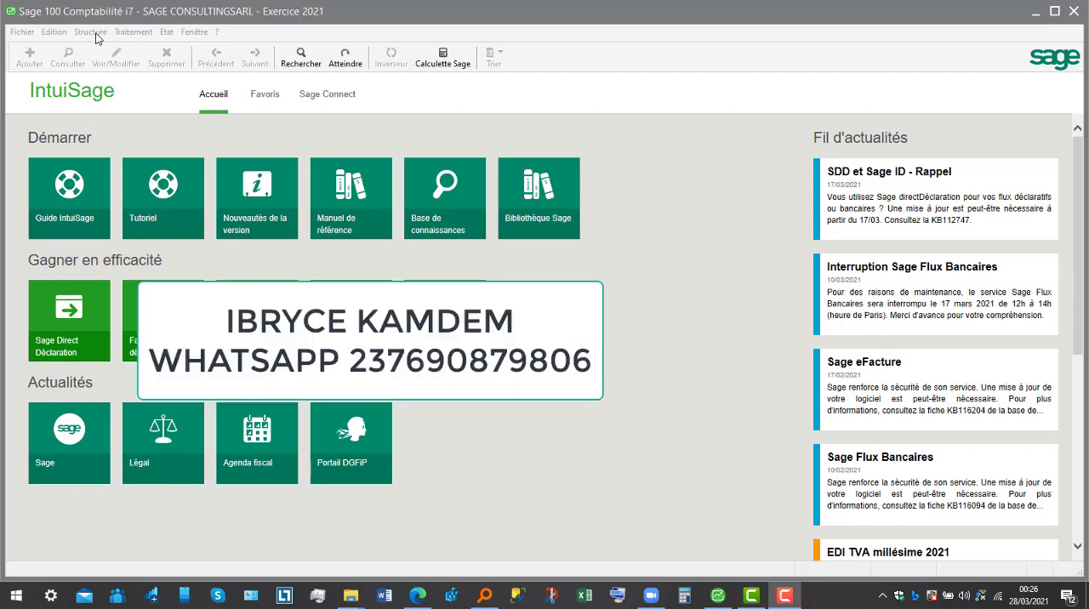
- Open the list of tax rates (Taux de taxes) from the company's structure data
{"action": "left_click", "coordinate": [90, 32]}
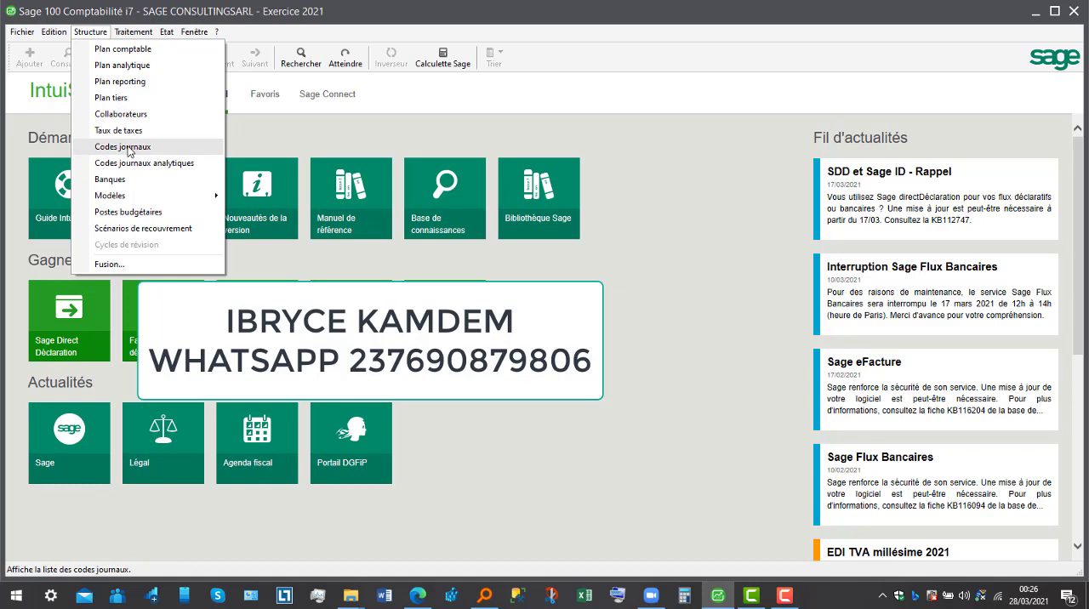
{"action": "mouse_move", "coordinate": [142, 201]}
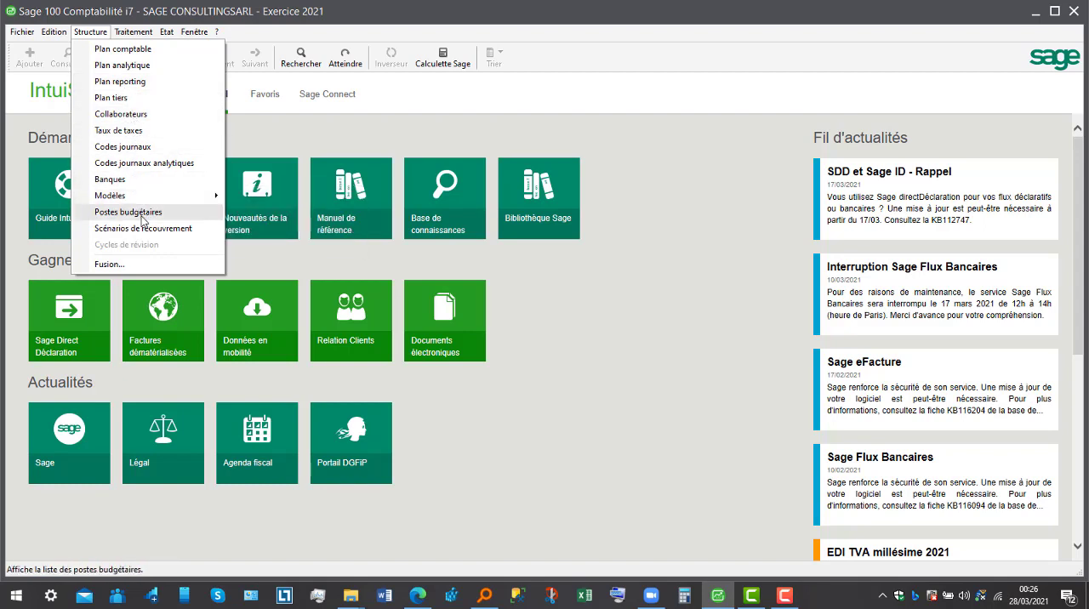
{"action": "left_click", "coordinate": [141, 135]}
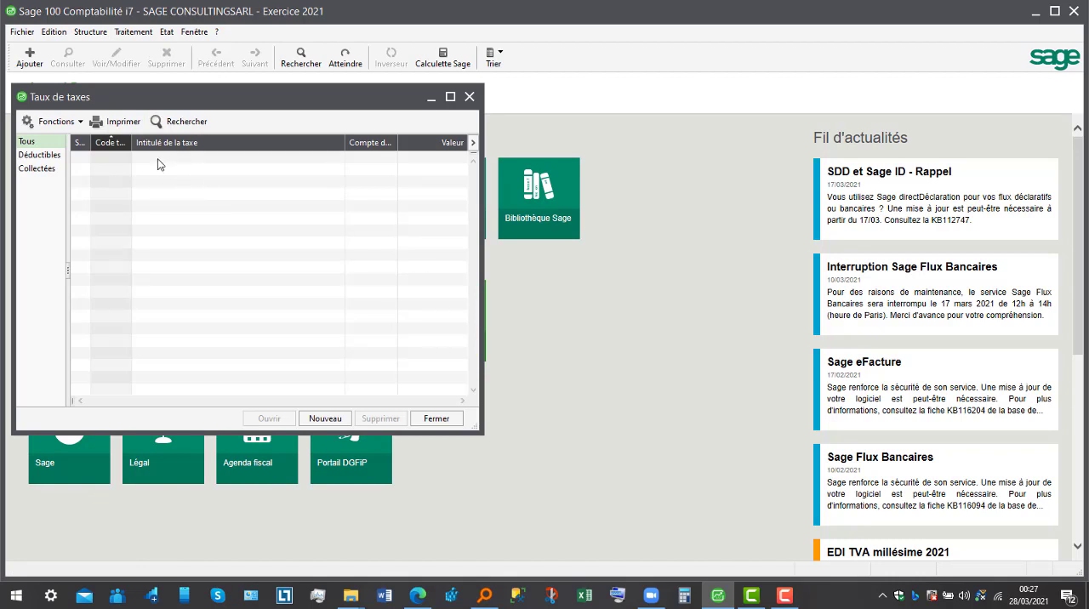
- View the collected and deductible categories of the tax rate list, leaving it filtered on Déductibles
{"action": "left_click", "coordinate": [51, 157]}
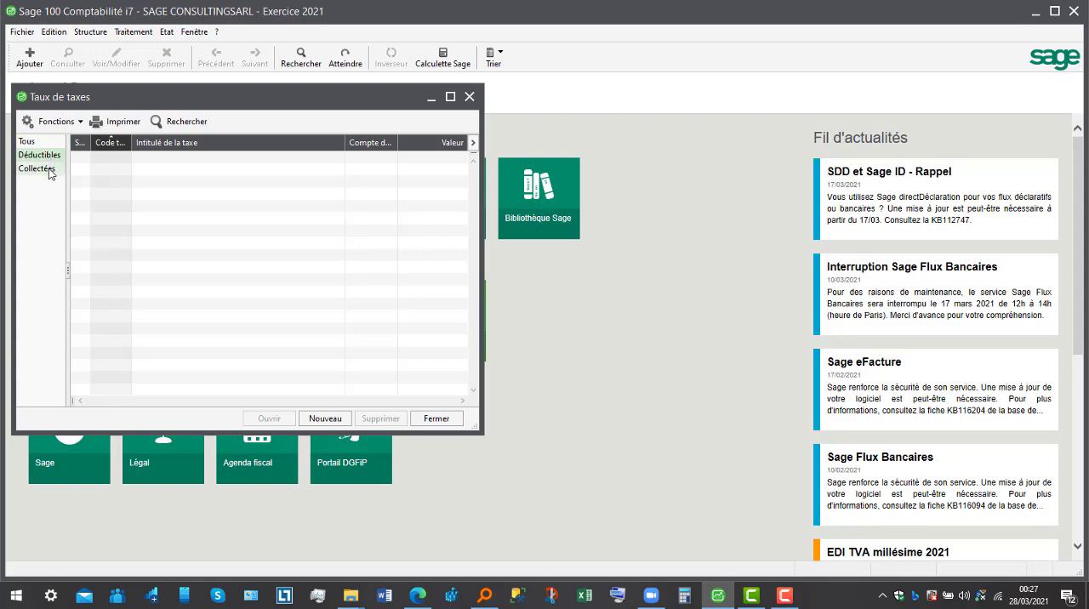
{"action": "left_click", "coordinate": [46, 172]}
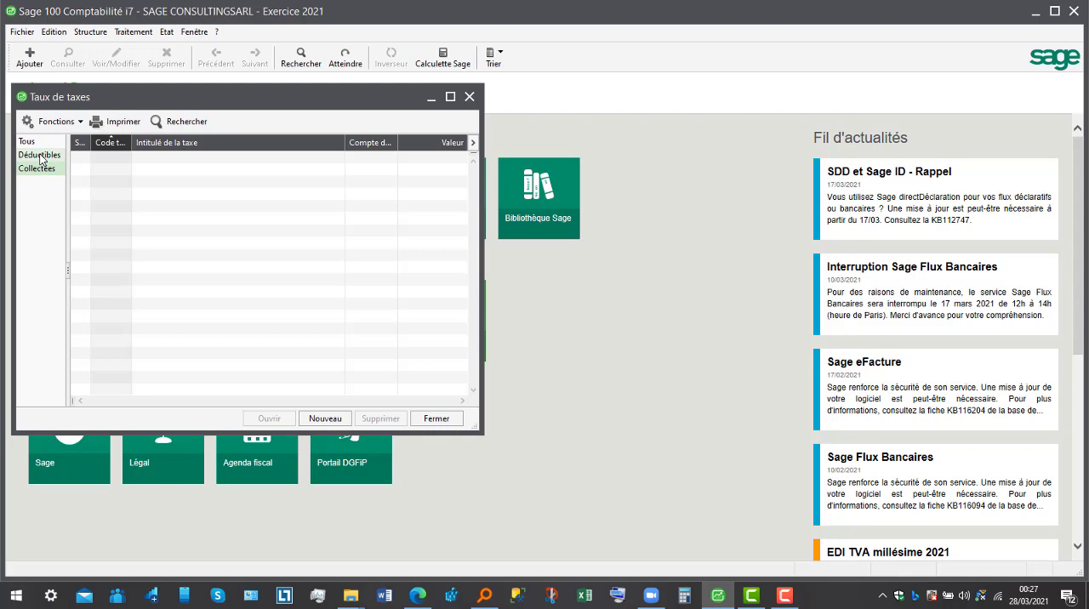
{"action": "left_click", "coordinate": [40, 158]}
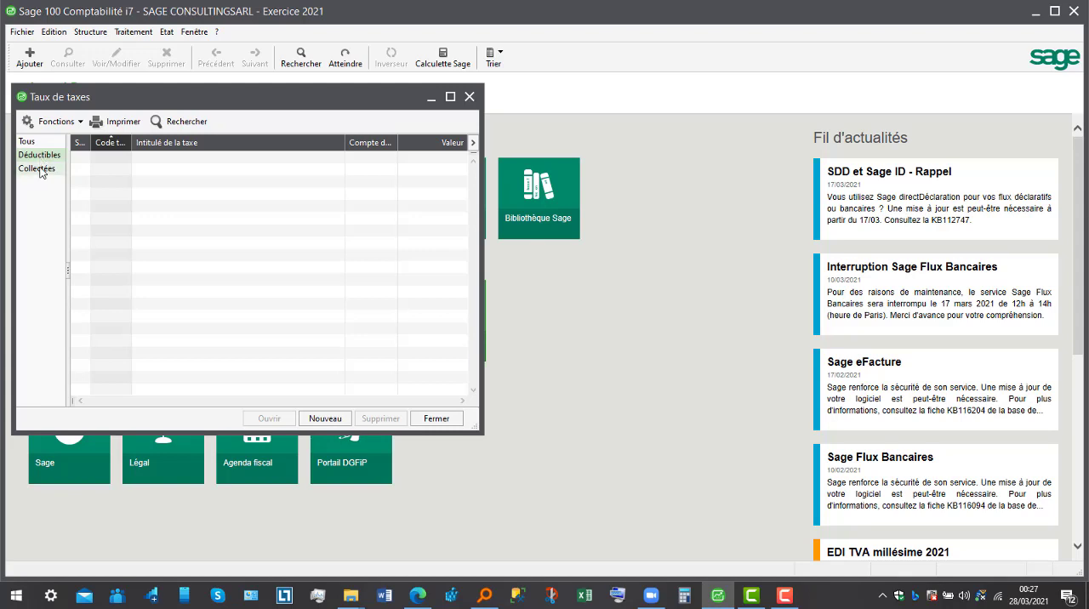
{"action": "left_click", "coordinate": [40, 170]}
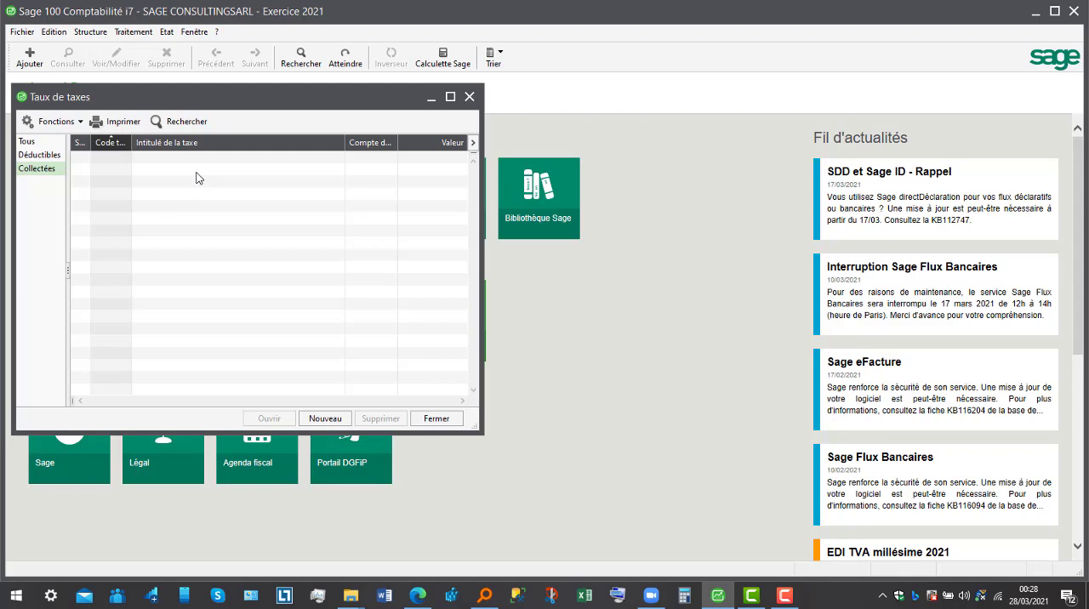
{"action": "left_click", "coordinate": [59, 159]}
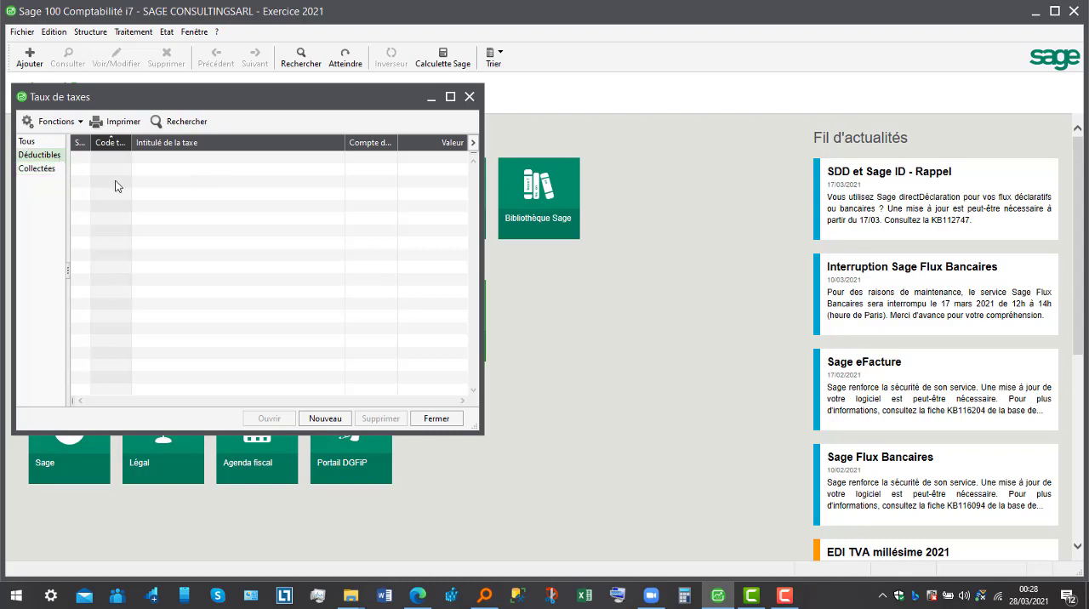
- Create a new tax with code 4452 and the title TVA RECUPERABLE SUR ACHAT
{"action": "left_click", "coordinate": [324, 419]}
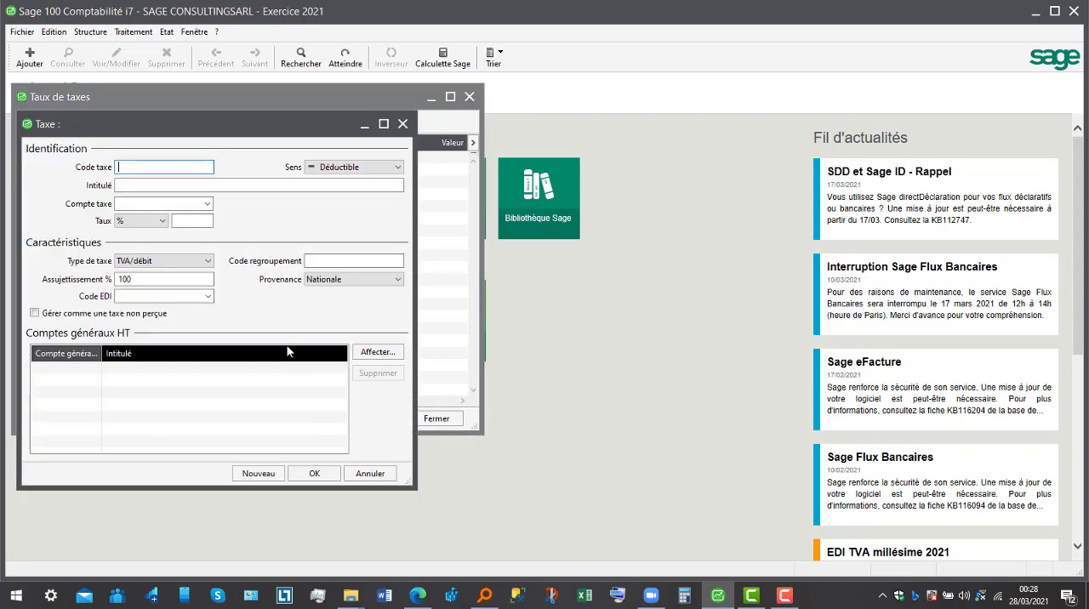
{"action": "type", "text": "4452"}
{"action": "left_click", "coordinate": [266, 187]}
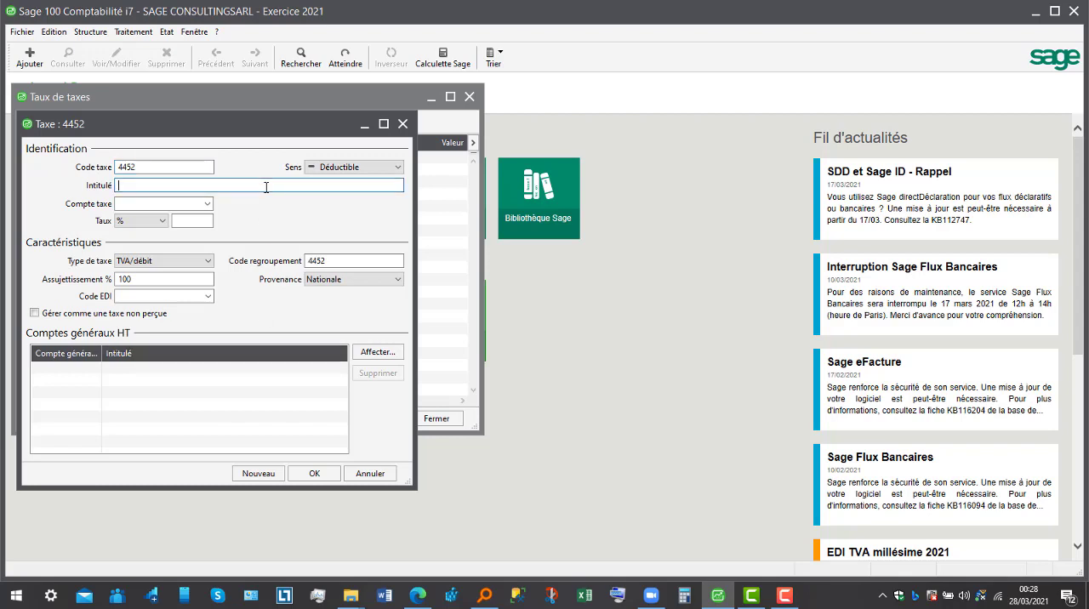
{"action": "type", "text": "TVA RECUPERAB"}
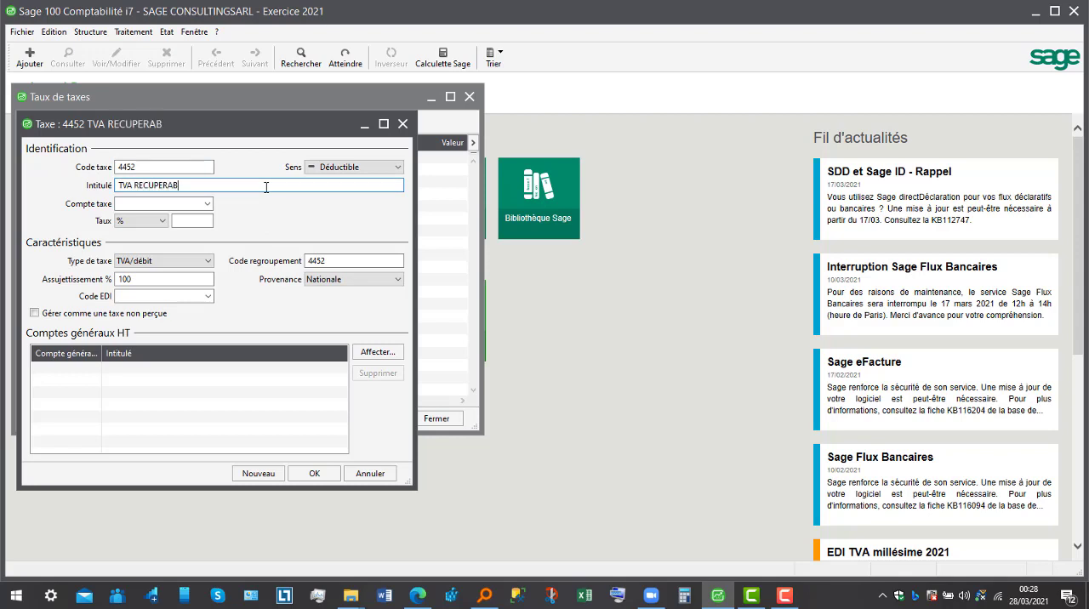
{"action": "type", "text": "LE SUR ACHAT"}
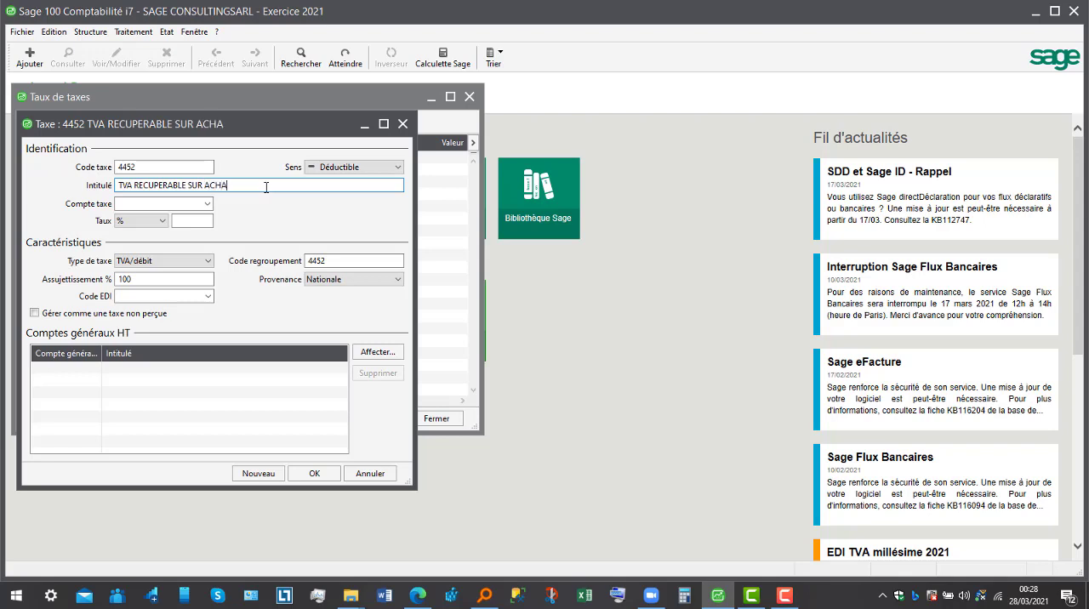
- Set the tax's direction to Déductible and its tax account to 445200 TVA RECUPERABLE SUR ACHAT
{"action": "left_click", "coordinate": [381, 169]}
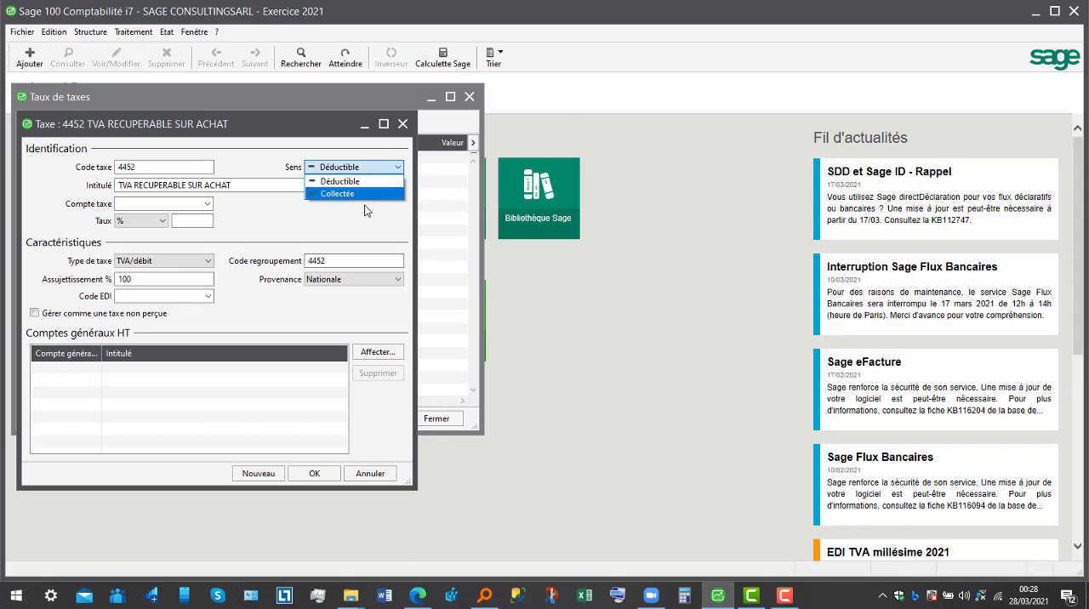
{"action": "left_click", "coordinate": [366, 183]}
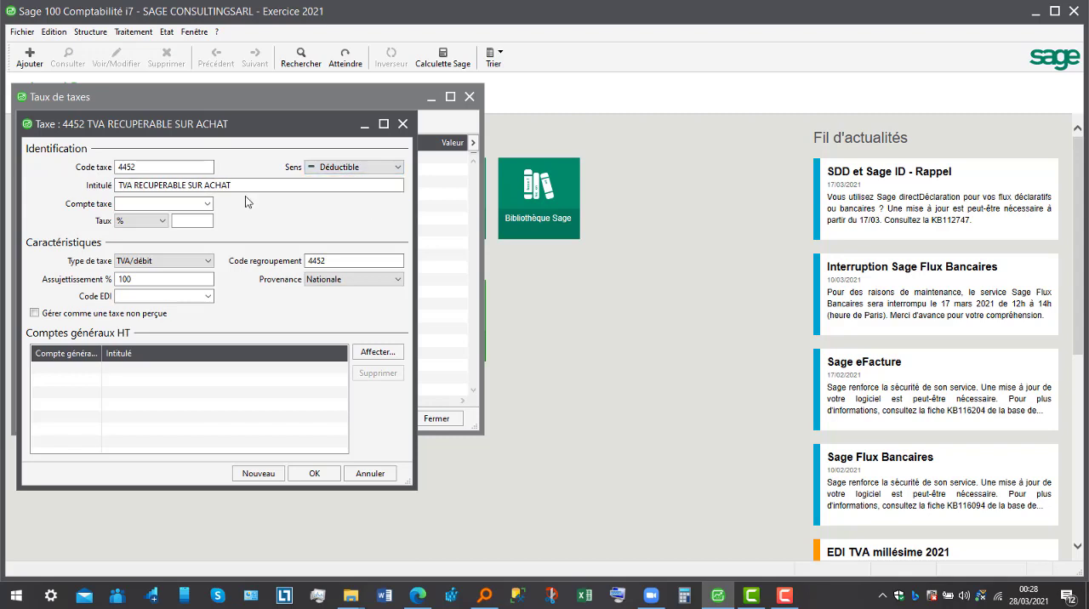
{"action": "left_click", "coordinate": [178, 206]}
{"action": "type", "text": "445200 TVA RECUPERABLE SUR ACHAT"}
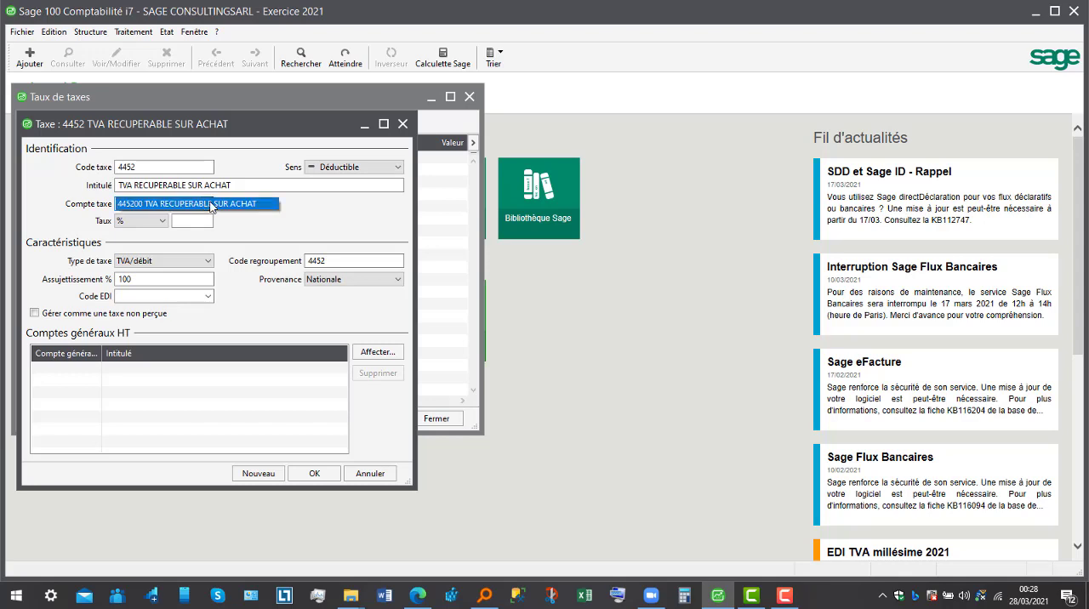
{"action": "left_click", "coordinate": [211, 207]}
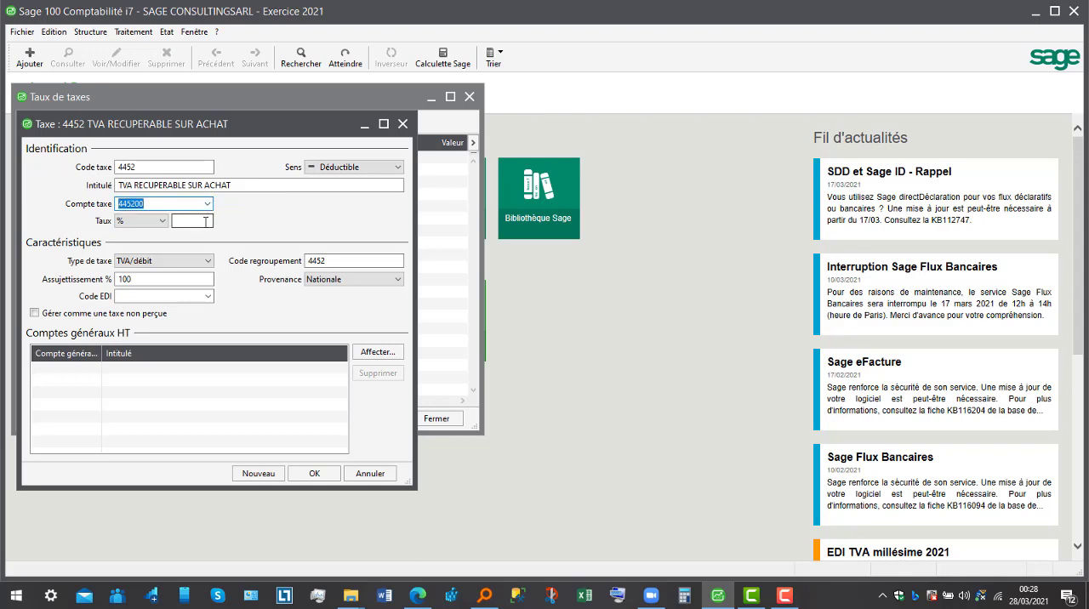
- Set the tax rate to 19,25 % and extend the tax title with "A 19.25%"
{"action": "left_click", "coordinate": [205, 222]}
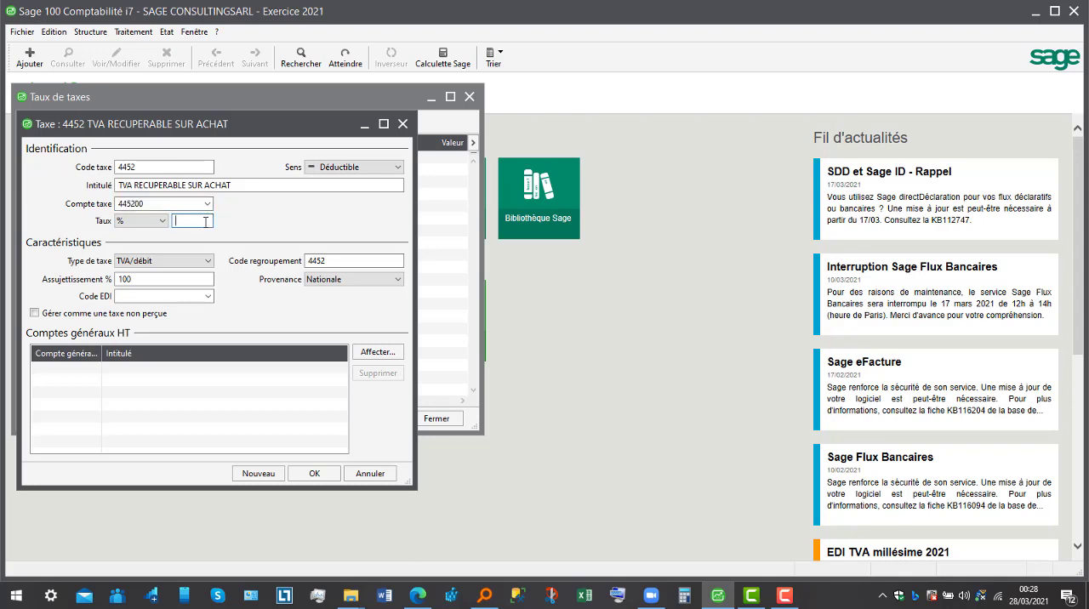
{"action": "type", "text": "19"}
{"action": "type", "text": ",25"}
{"action": "left_click", "coordinate": [252, 184]}
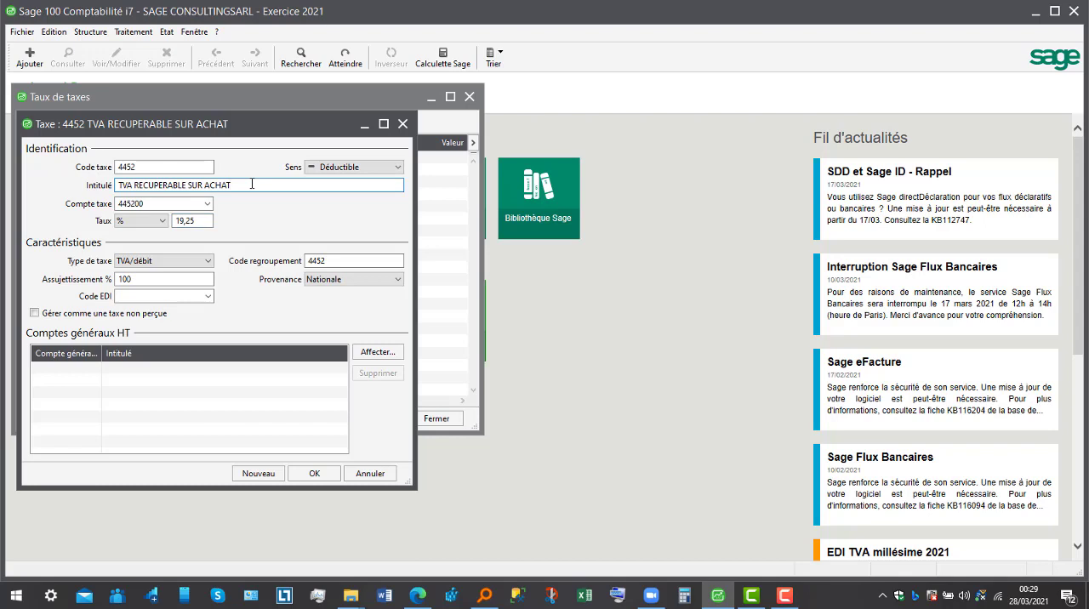
{"action": "type", "text": "A 19.25%"}
- Assign general account 601100 Achat locale de marchandise to the tax, save it and close the tax rate list
{"action": "left_click", "coordinate": [377, 352]}
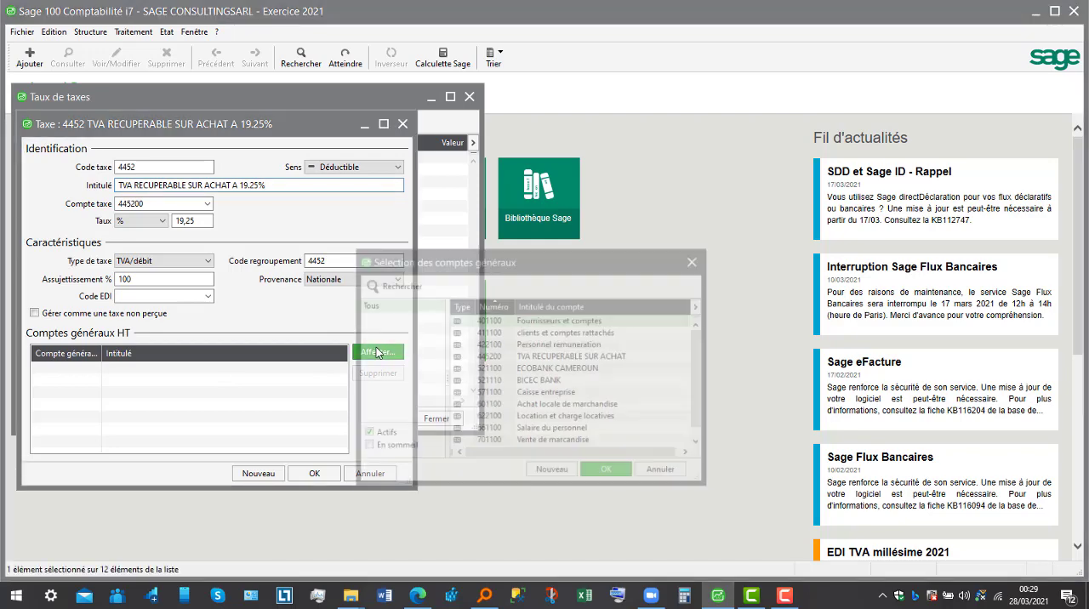
{"action": "double_click", "coordinate": [600, 406]}
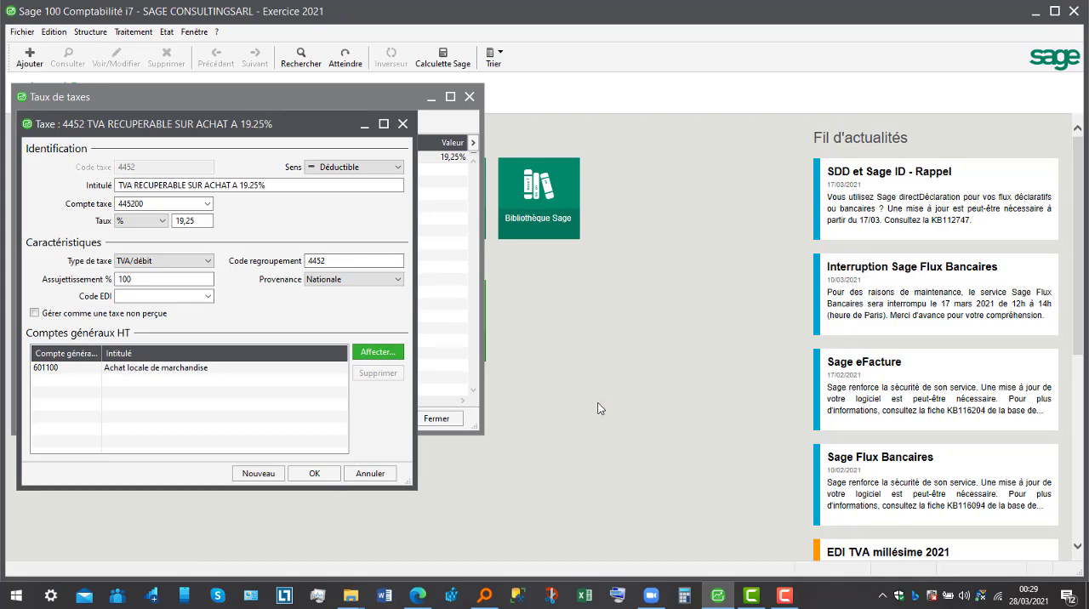
{"action": "left_click", "coordinate": [318, 474]}
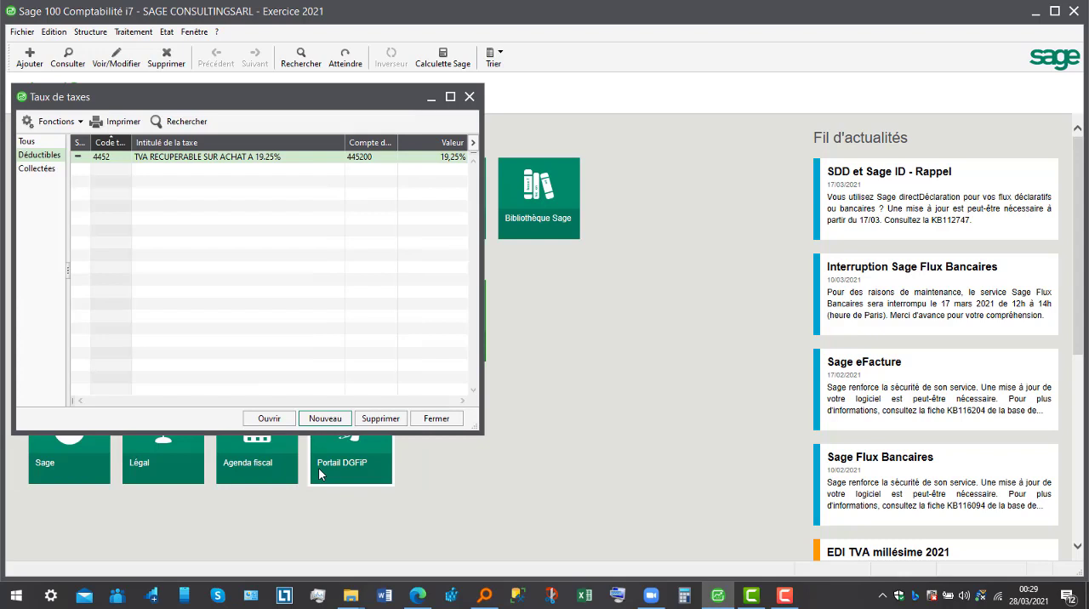
{"action": "left_click", "coordinate": [470, 98]}
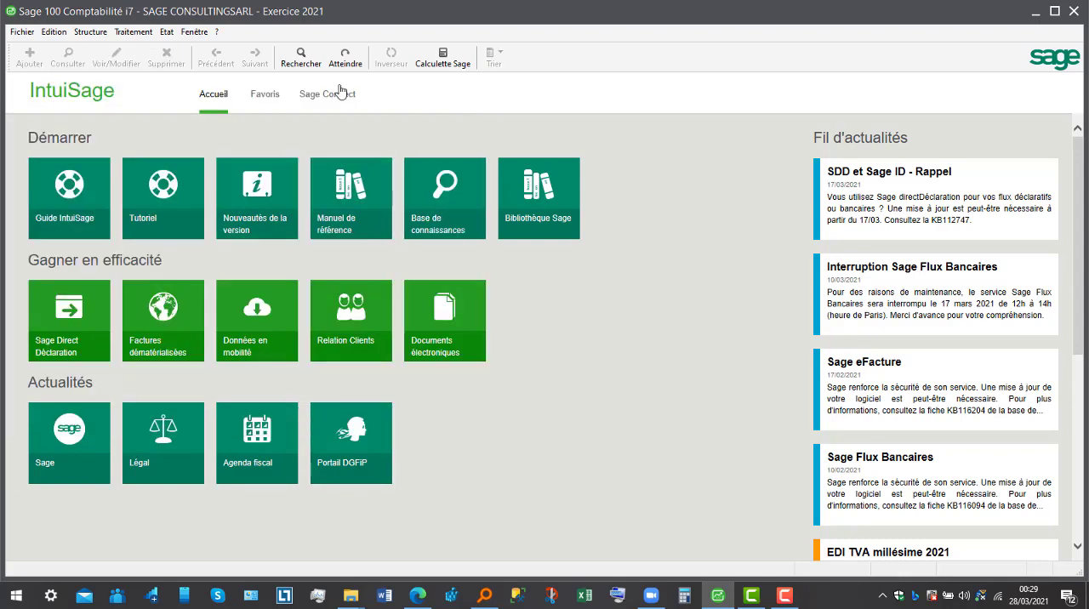
- Open the March 2021 purchases journal (ACH, JOURNAL DES ACHATS) for entry, dismissing the fiscal backup notice
{"action": "left_click", "coordinate": [133, 32]}
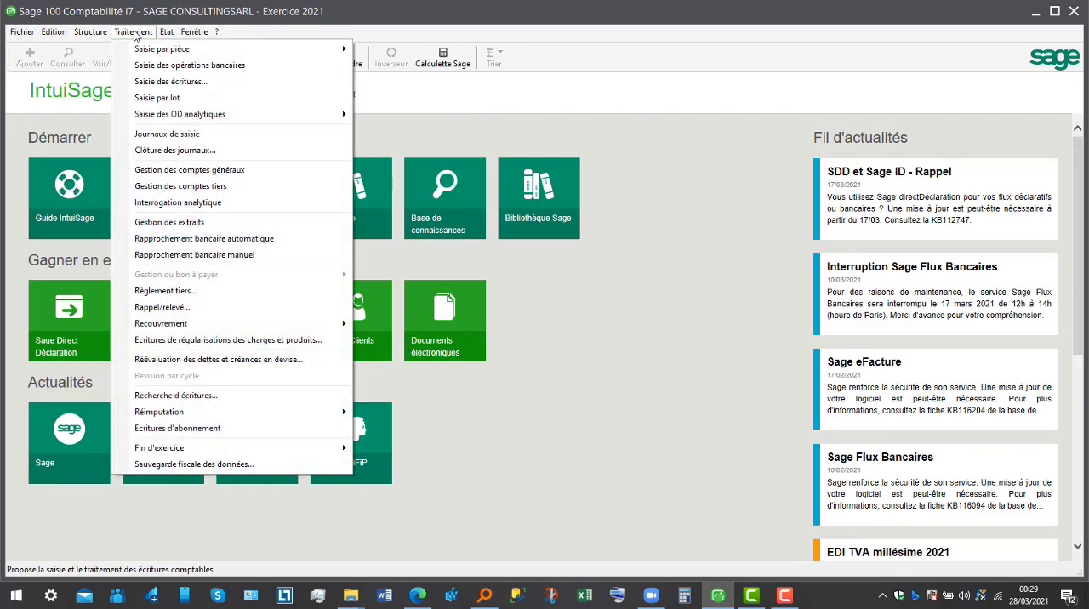
{"action": "left_click", "coordinate": [172, 135]}
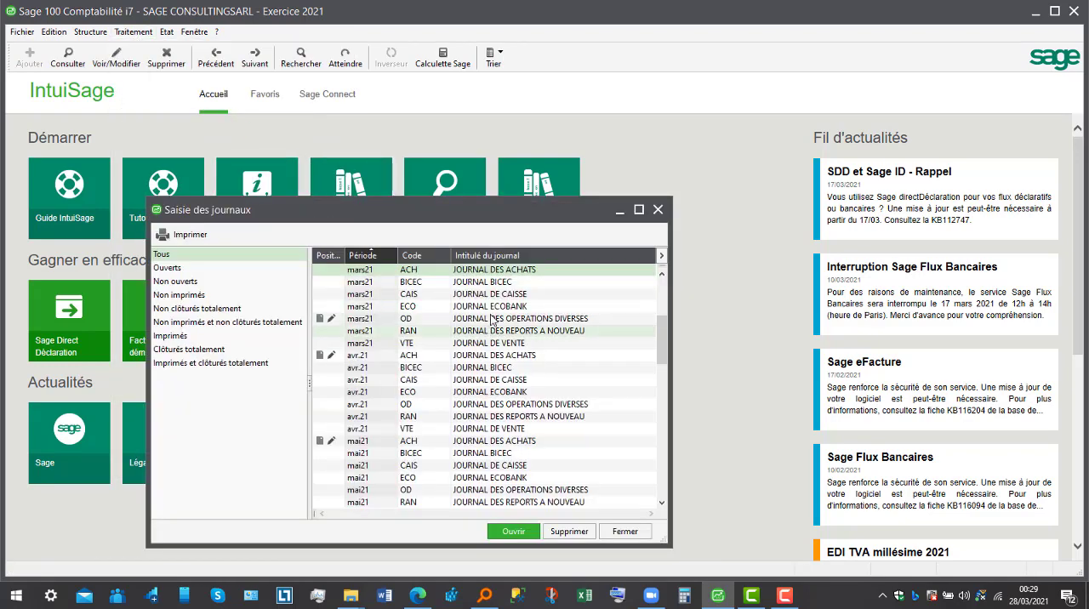
{"action": "left_click", "coordinate": [490, 273]}
{"action": "double_click", "coordinate": [489, 274]}
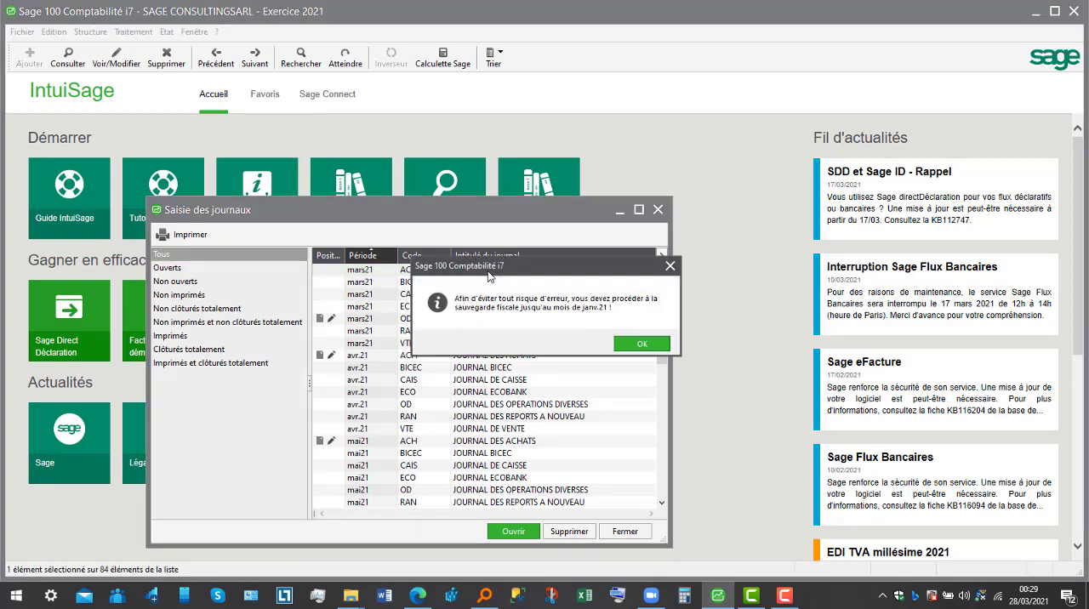
{"action": "left_click", "coordinate": [639, 344]}
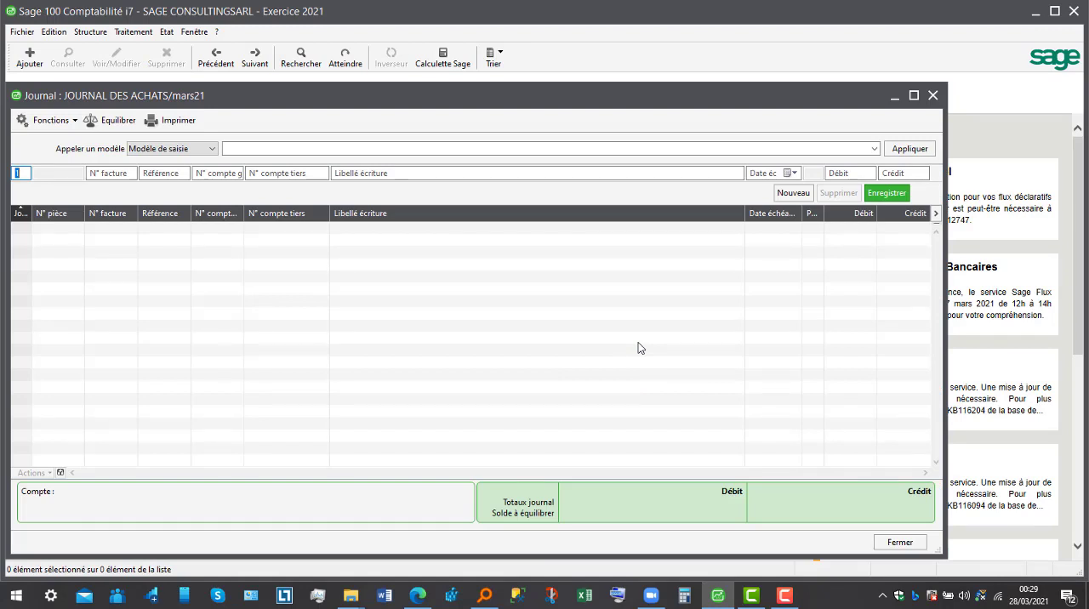
- Record a day 1 journal line on account 601100 labelled Achat locale de marchandise with a debit of 500000
{"action": "key", "text": "Tab"}
{"action": "key", "text": "Tab"}
{"action": "key", "text": "Tab"}
{"action": "type", "text": "6011"}
{"action": "key", "text": "Tab"}
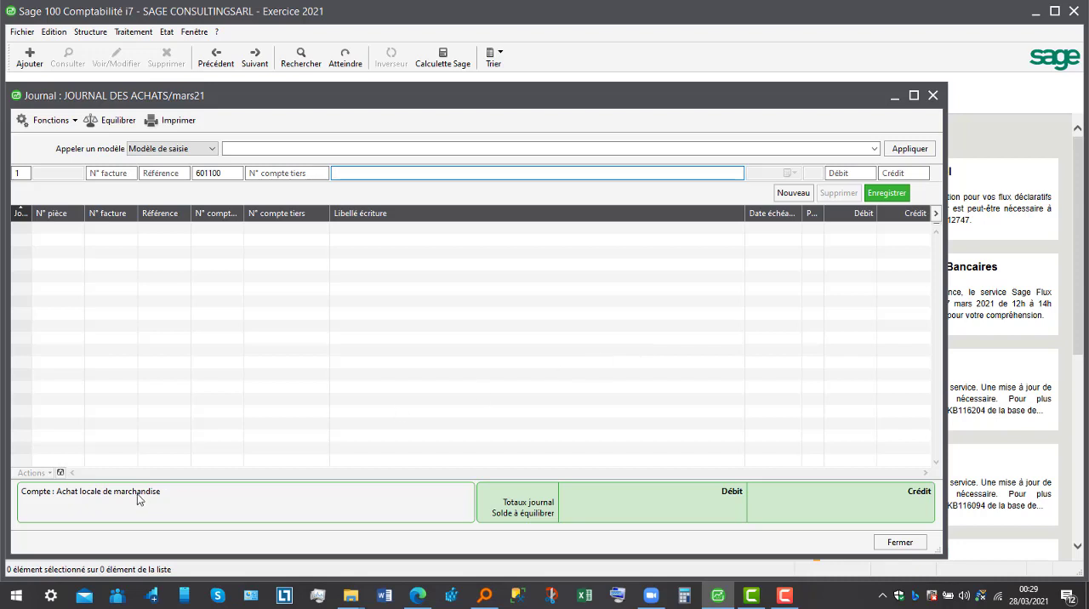
{"action": "key", "text": "equal"}
{"action": "key", "text": "Tab"}
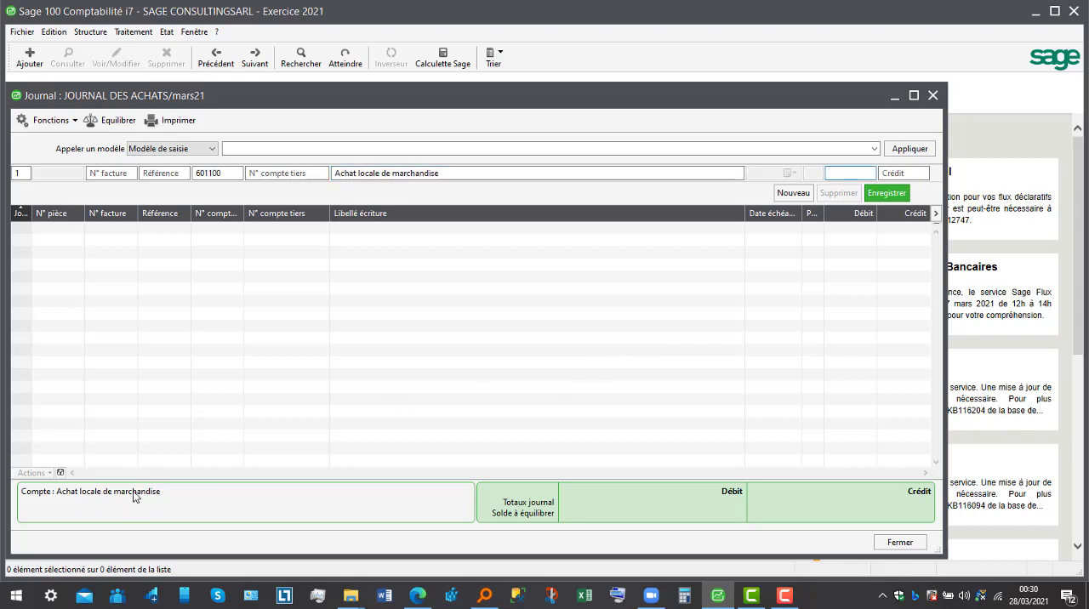
{"action": "type", "text": "500000"}
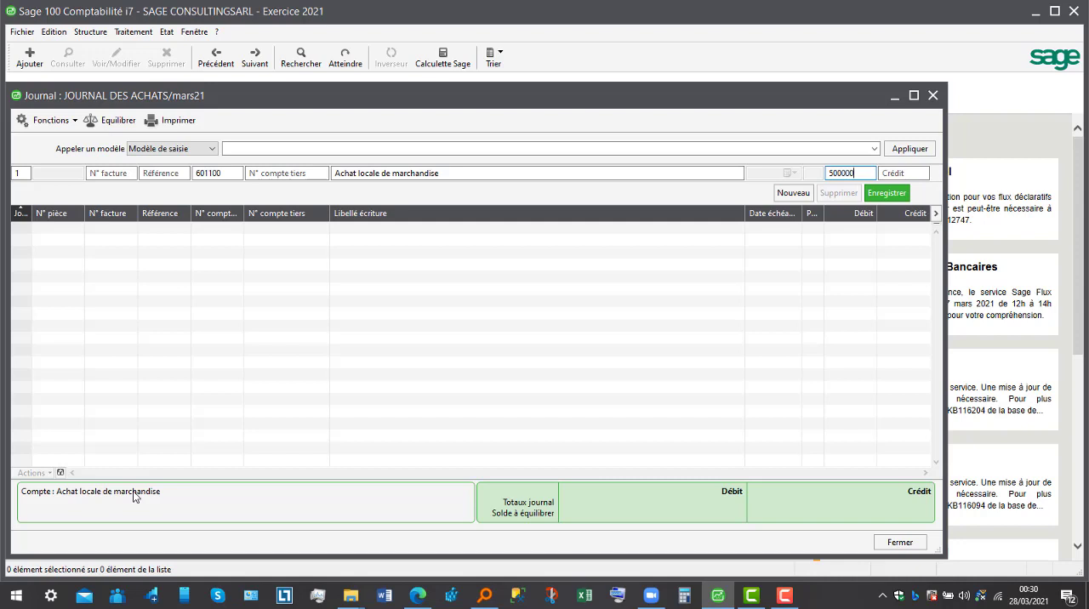
{"action": "key", "text": "Return"}
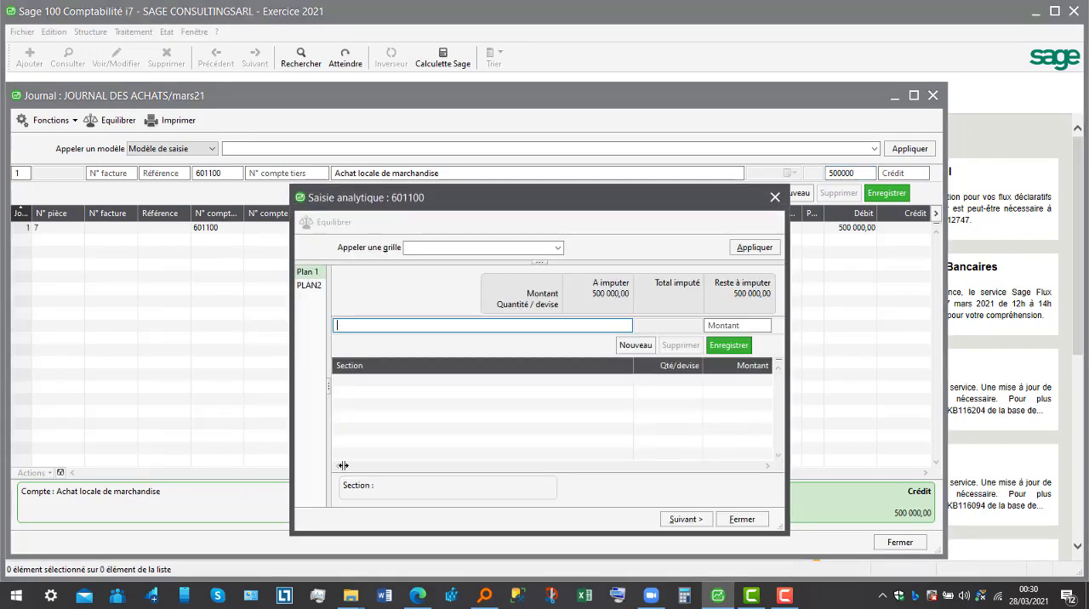
- In the analytical entry for 601100, allocate 500000 to section AGEN10 under PLAN2 and close the allocation
{"action": "left_click", "coordinate": [310, 286]}
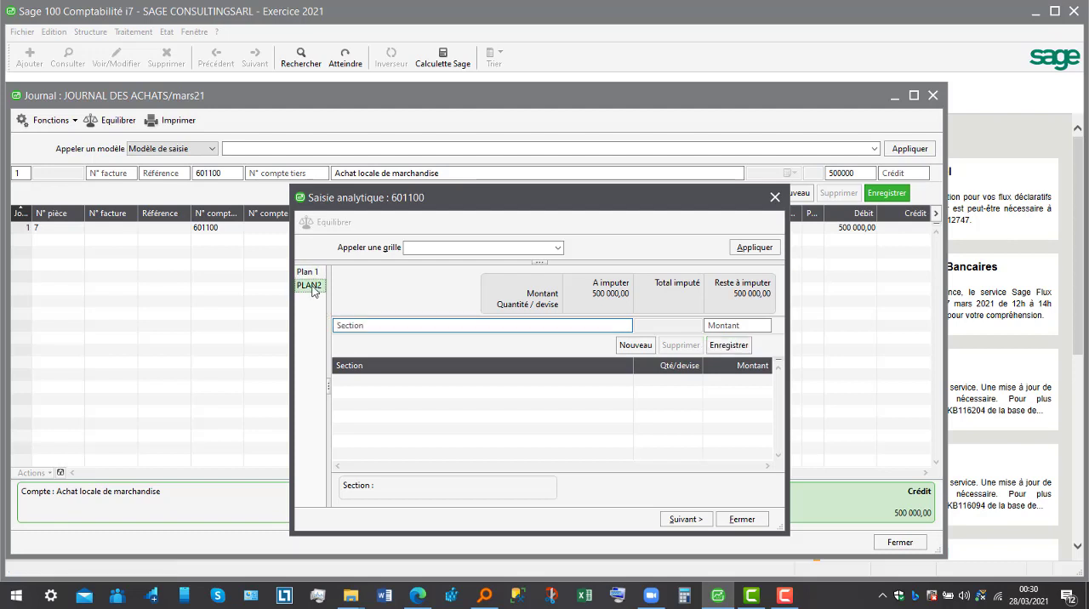
{"action": "left_click", "coordinate": [589, 324]}
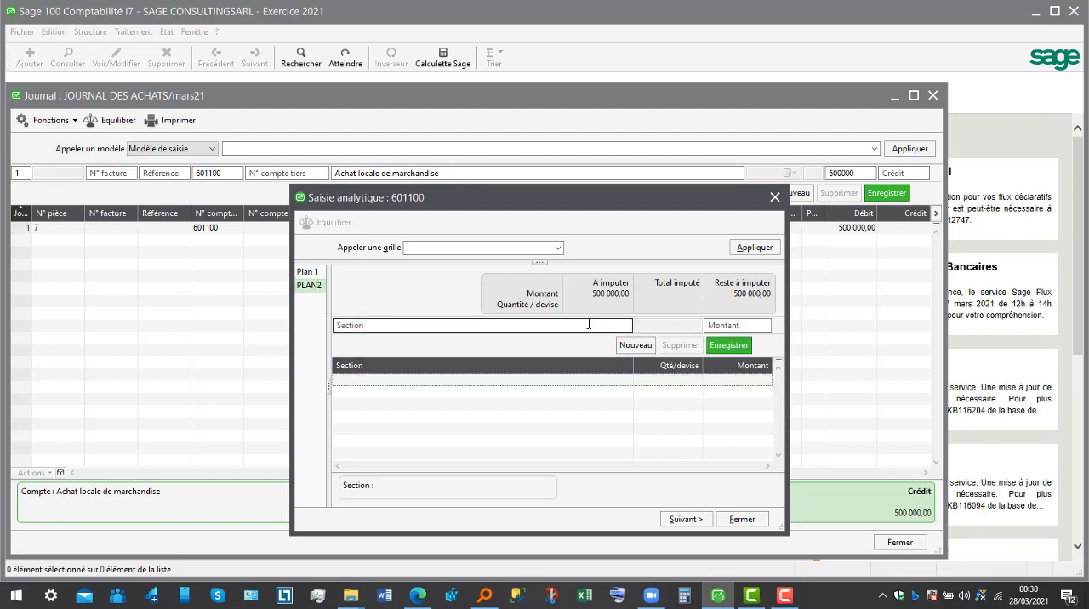
{"action": "left_click", "coordinate": [585, 324]}
{"action": "type", "text": "HJJ"}
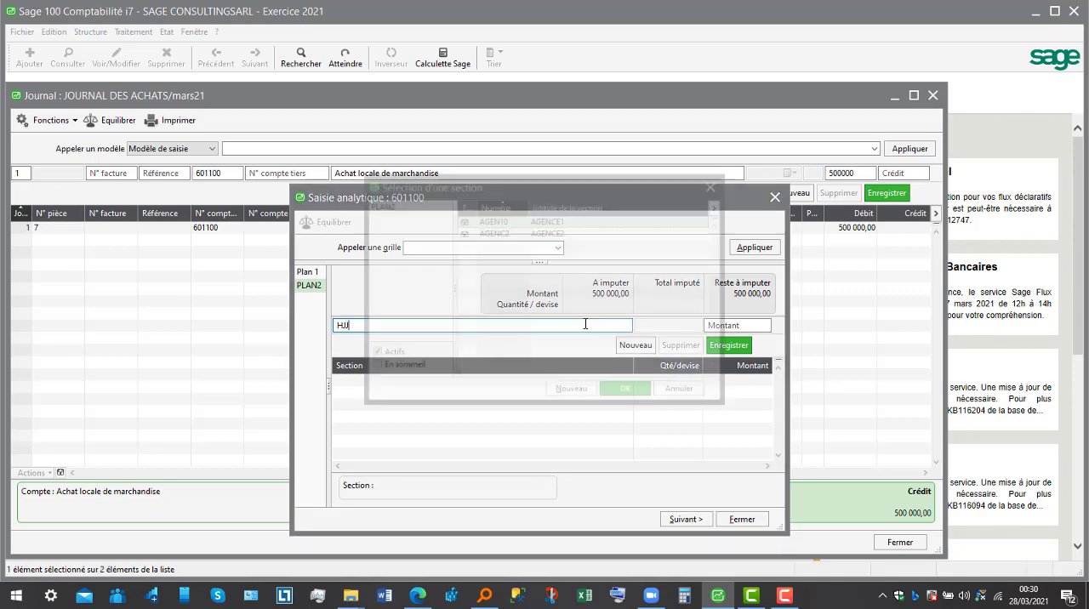
{"action": "left_click", "coordinate": [623, 393]}
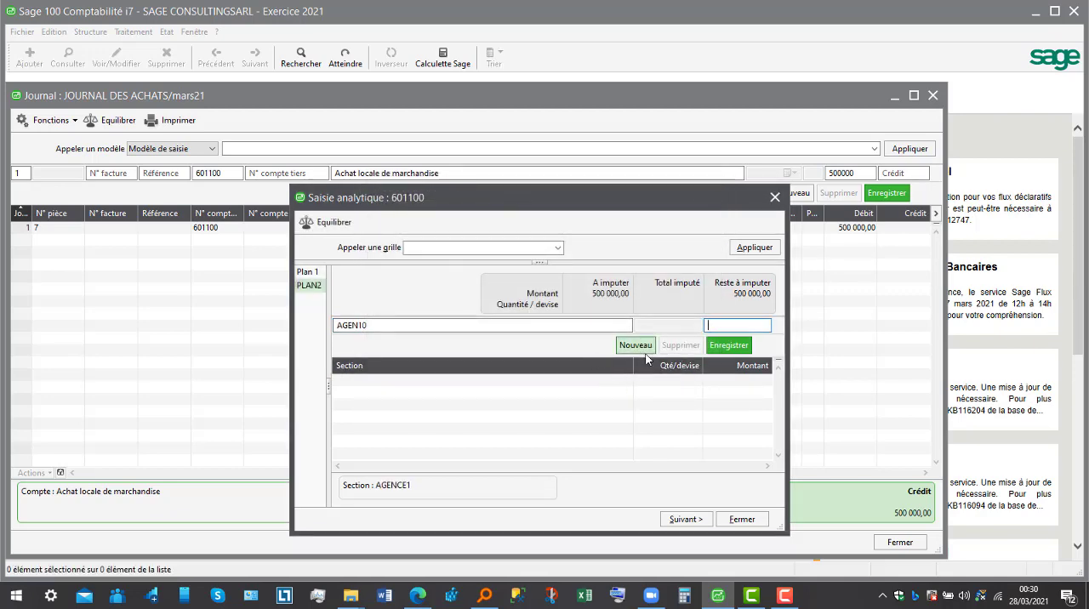
{"action": "type", "text": "500000"}
{"action": "key", "text": "Return"}
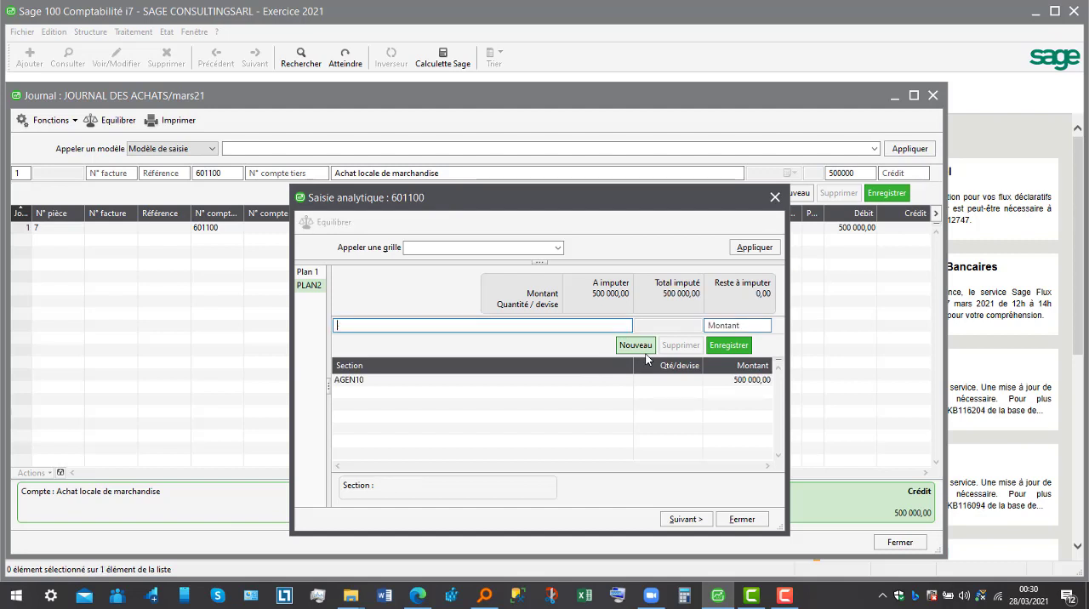
{"action": "left_click", "coordinate": [755, 248]}
{"action": "left_click", "coordinate": [734, 521]}
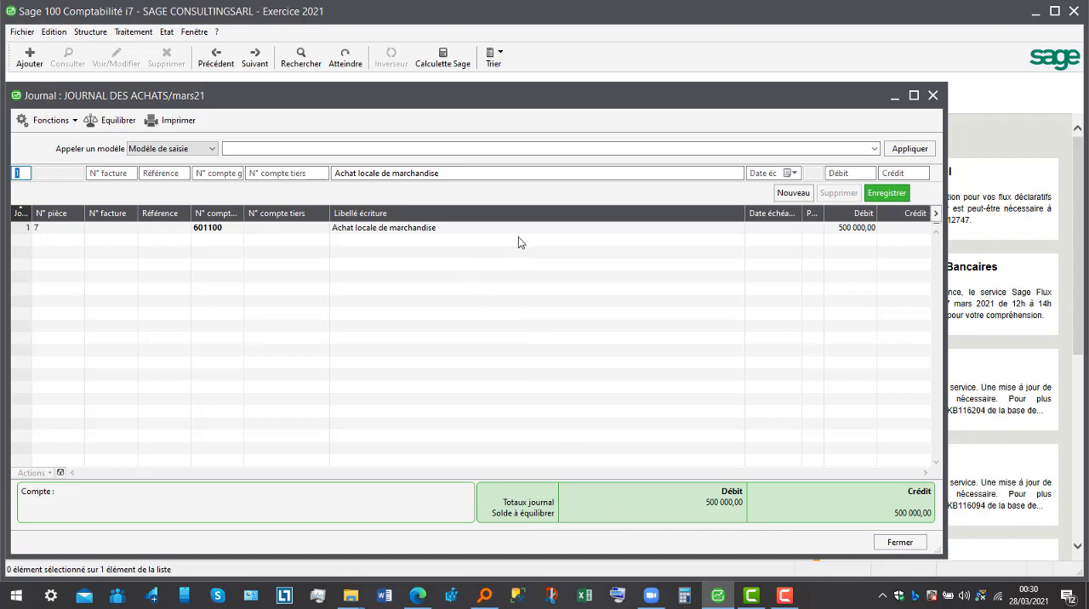
- Record the VAT line on account 445200 labelled Achat locale de marchandise, accepting the calculated debit of 96250
{"action": "key", "text": "Tab"}
{"action": "key", "text": "Tab"}
{"action": "key", "text": "Tab"}
{"action": "type", "text": "445200"}
{"action": "key", "text": "Tab"}
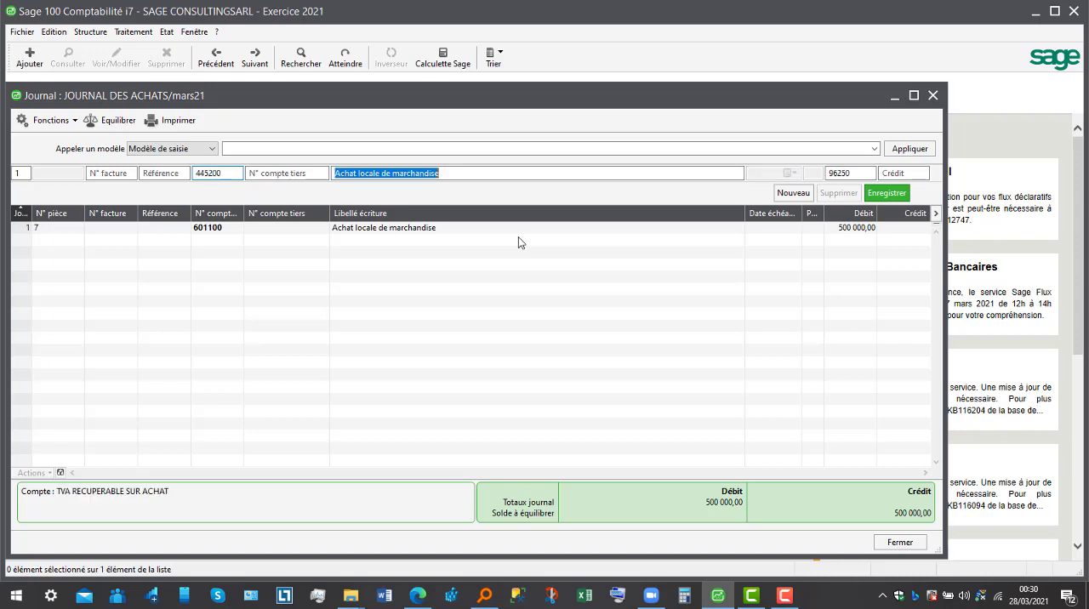
{"action": "key", "text": "Tab"}
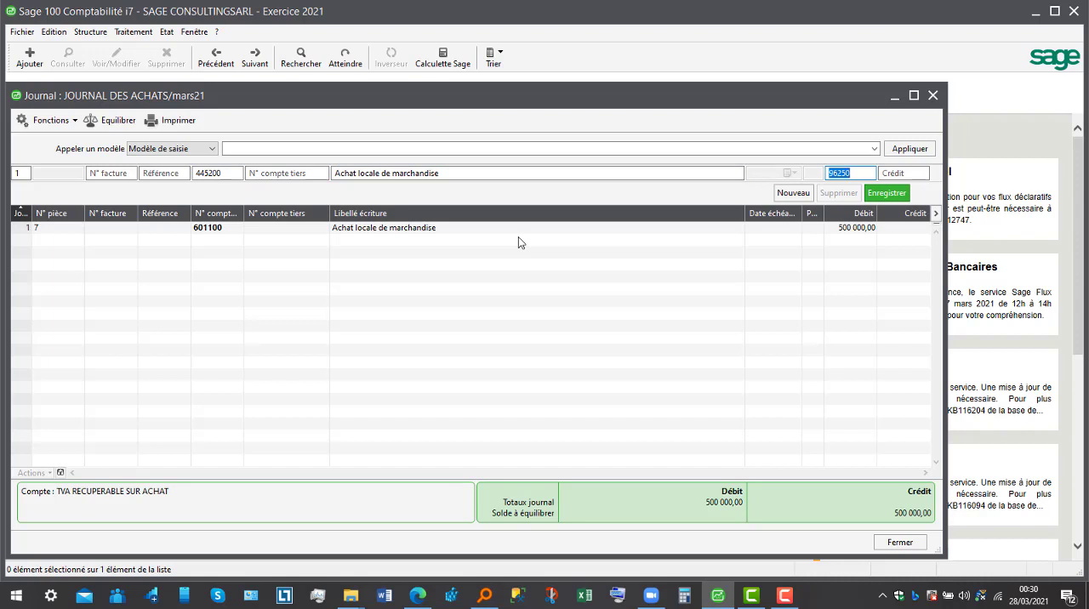
{"action": "key", "text": "Return"}
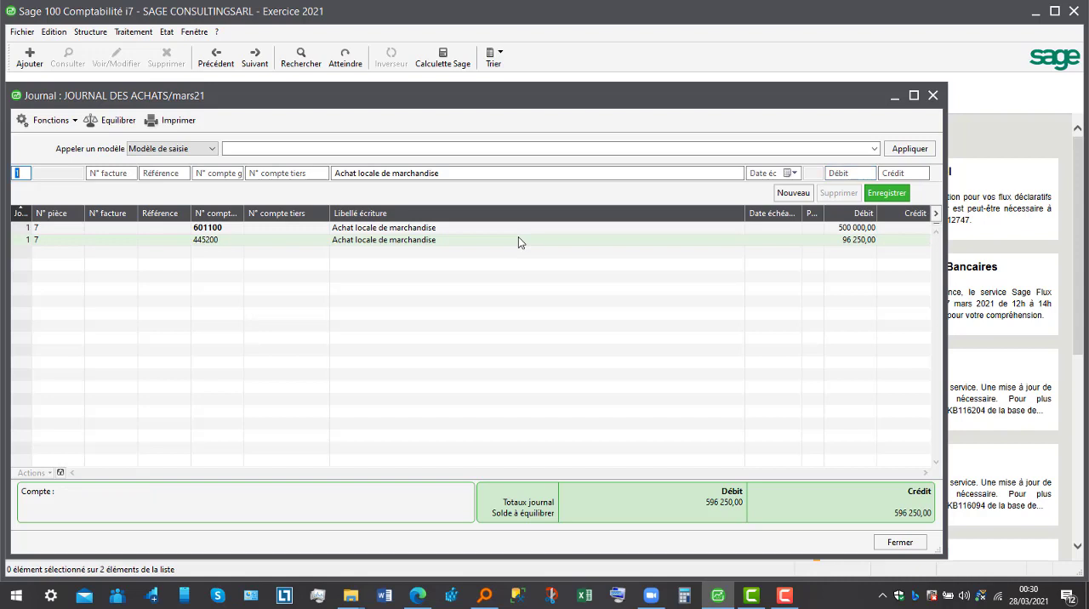
- Record the supplier line on account 401100, third party 401BETA, due 310321, with a credit of 596250, and close the journal and journal list
{"action": "key", "text": "Tab"}
{"action": "key", "text": "Tab"}
{"action": "type", "text": "401100"}
{"action": "key", "text": "Tab"}
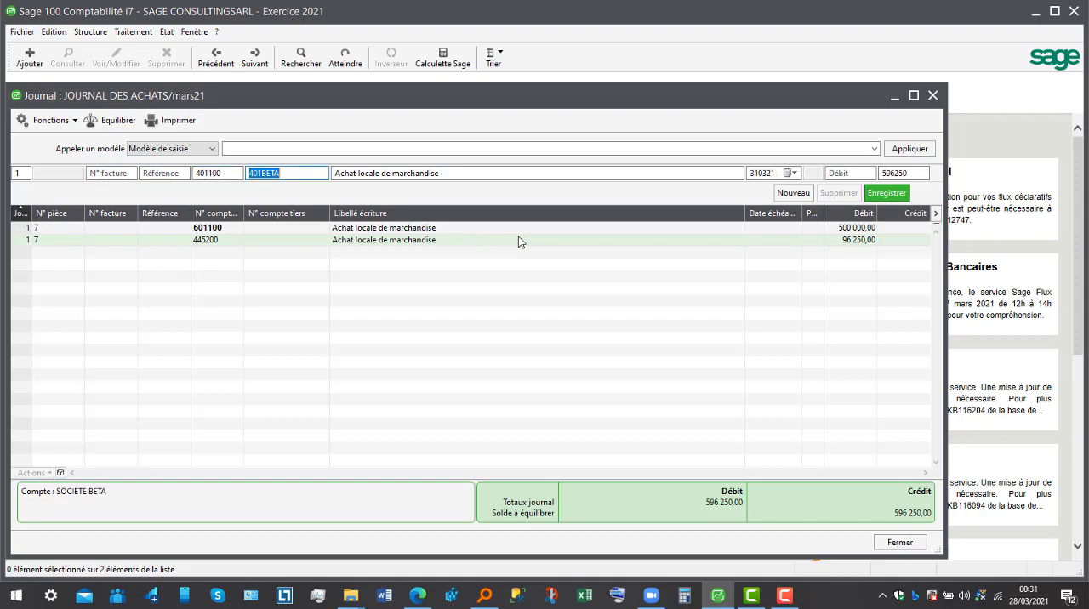
{"action": "key", "text": "Tab"}
{"action": "key", "text": "Tab"}
{"action": "key", "text": "Tab"}
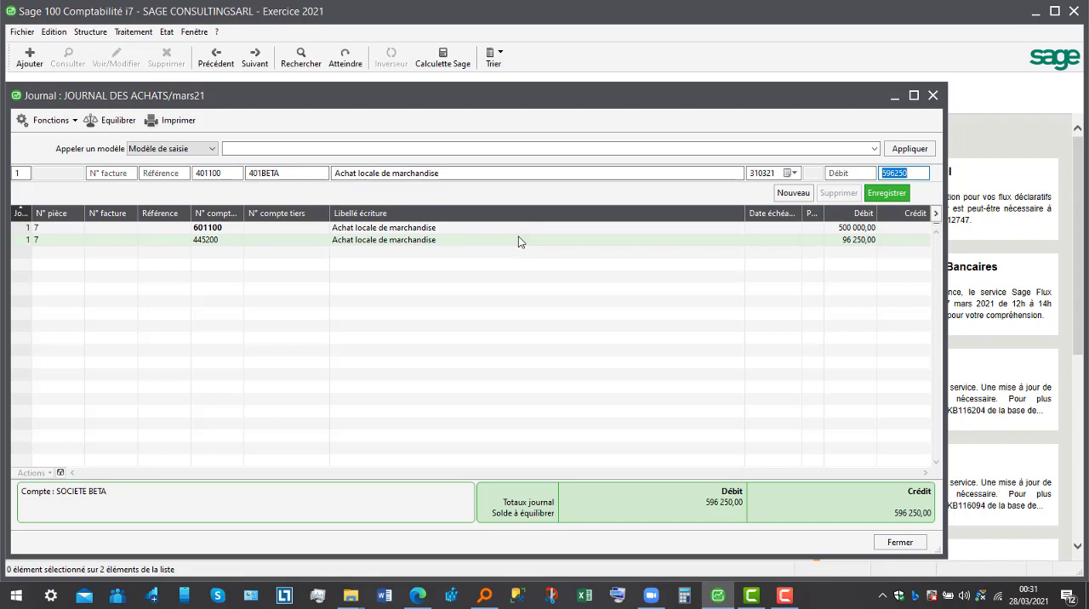
{"action": "key", "text": "Return"}
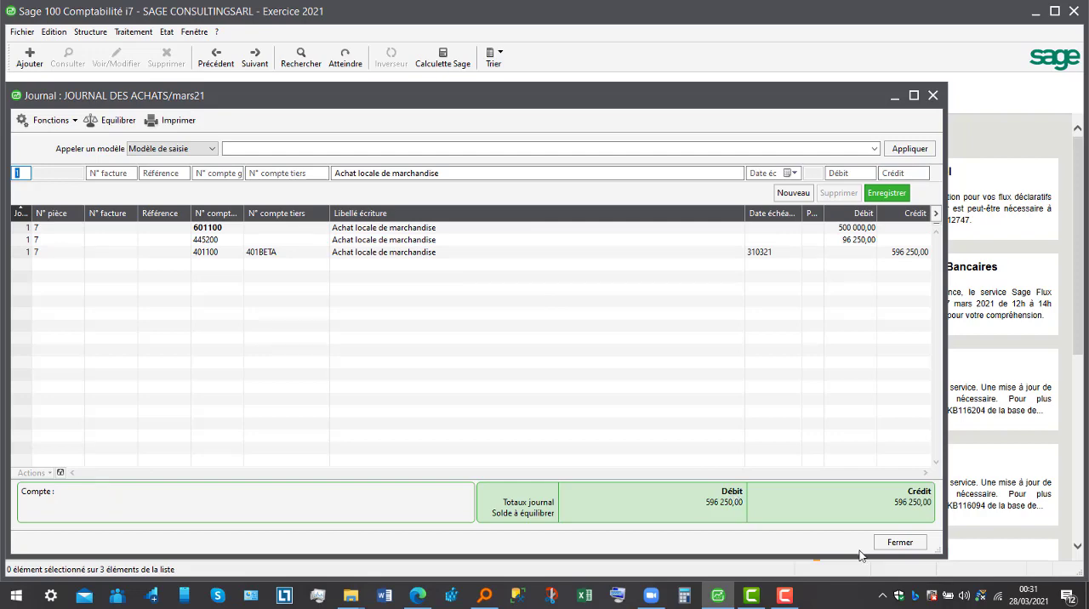
{"action": "left_click", "coordinate": [901, 542]}
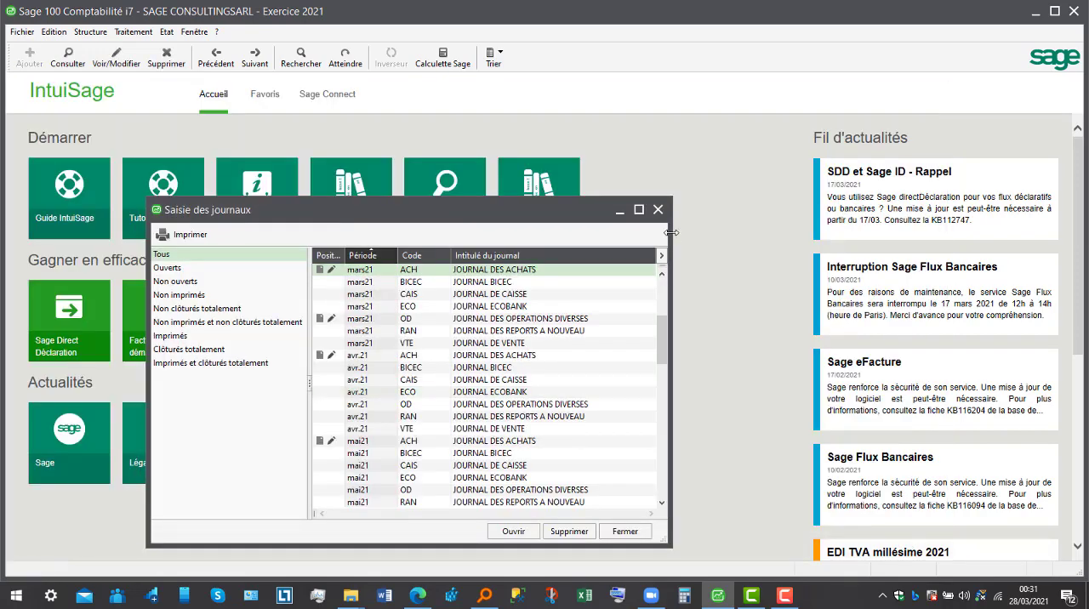
{"action": "left_click", "coordinate": [658, 209]}
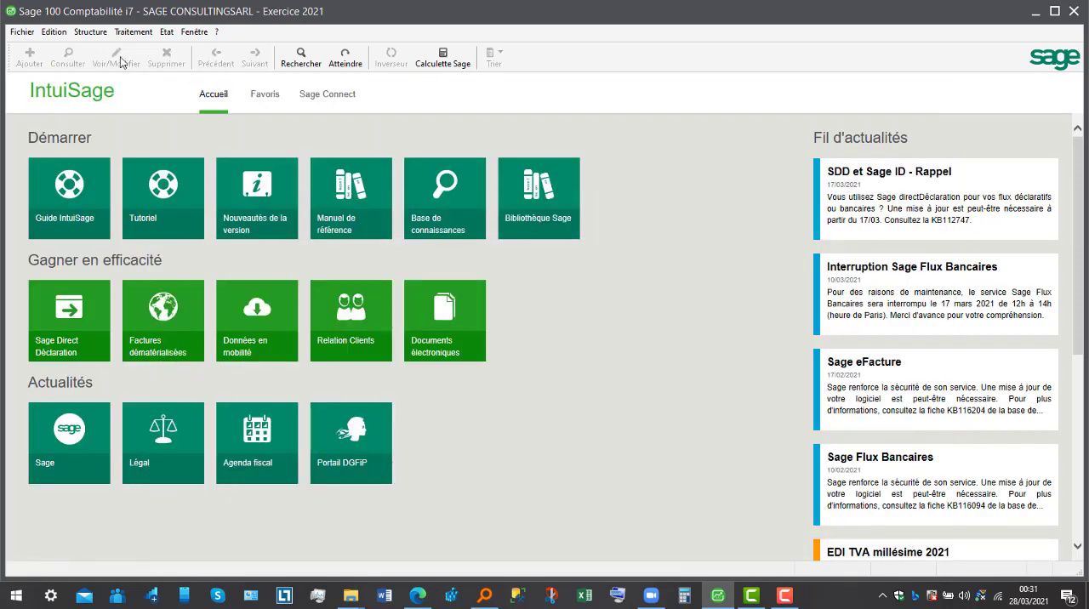
- Create a new collected tax with code 4431 in the tax rate list
{"action": "left_click", "coordinate": [92, 34]}
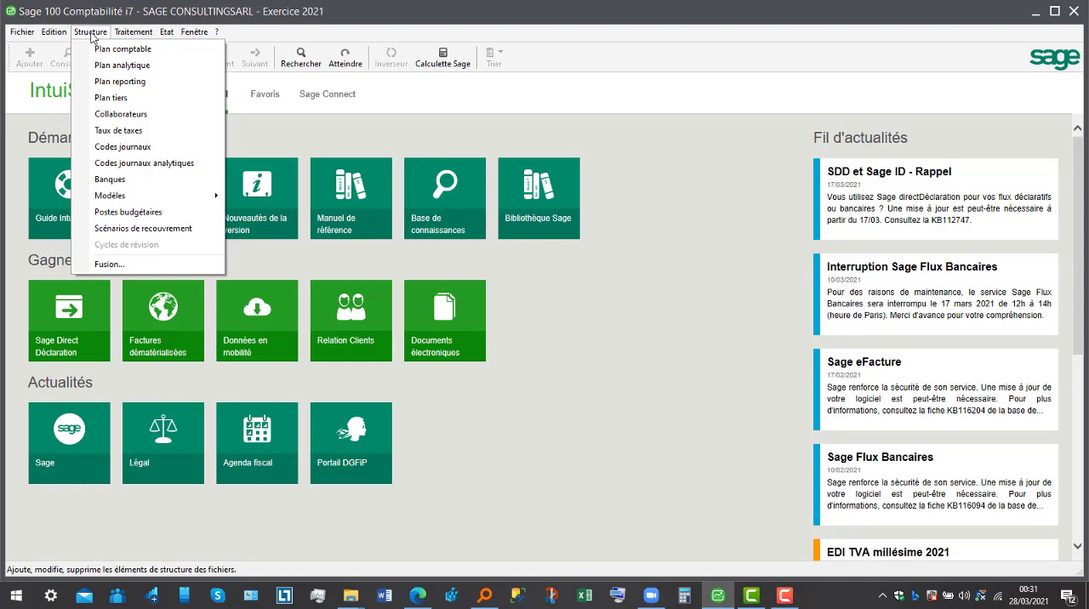
{"action": "left_click", "coordinate": [119, 131]}
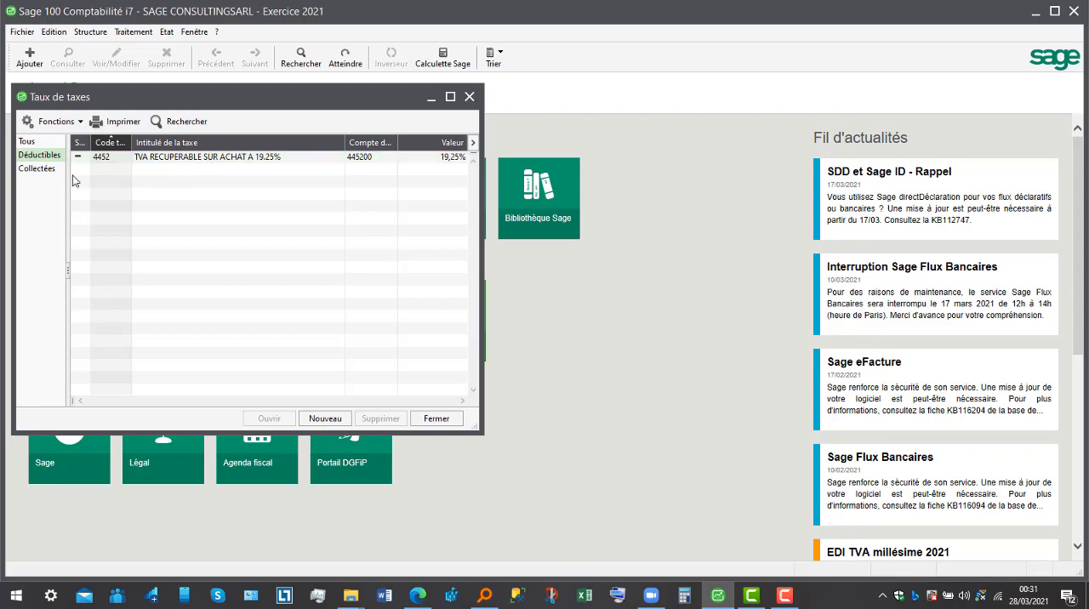
{"action": "left_click", "coordinate": [40, 169]}
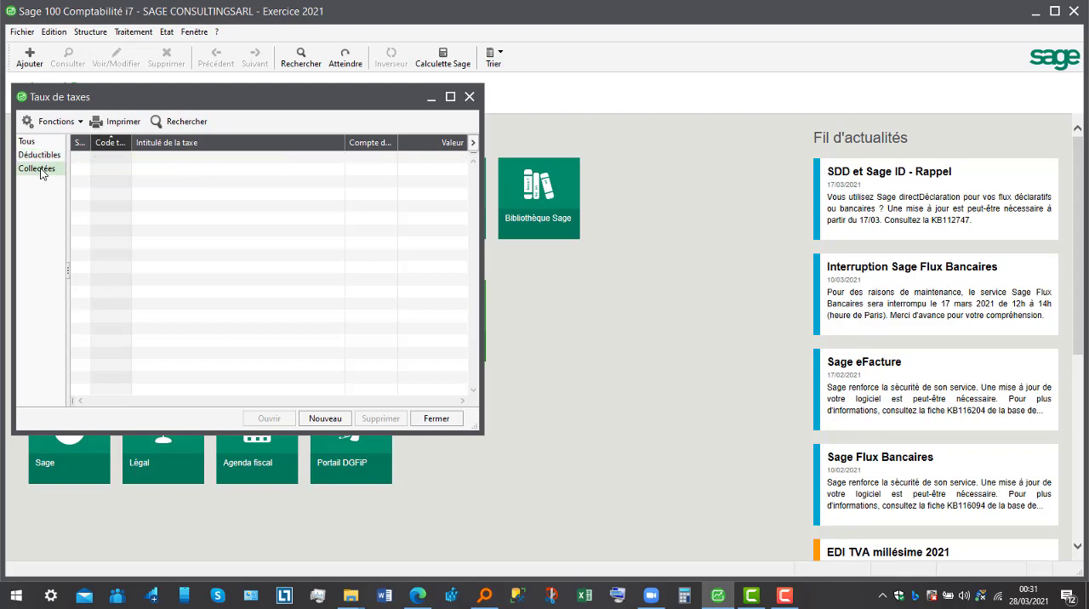
{"action": "left_click", "coordinate": [322, 420]}
{"action": "type", "text": "4431"}
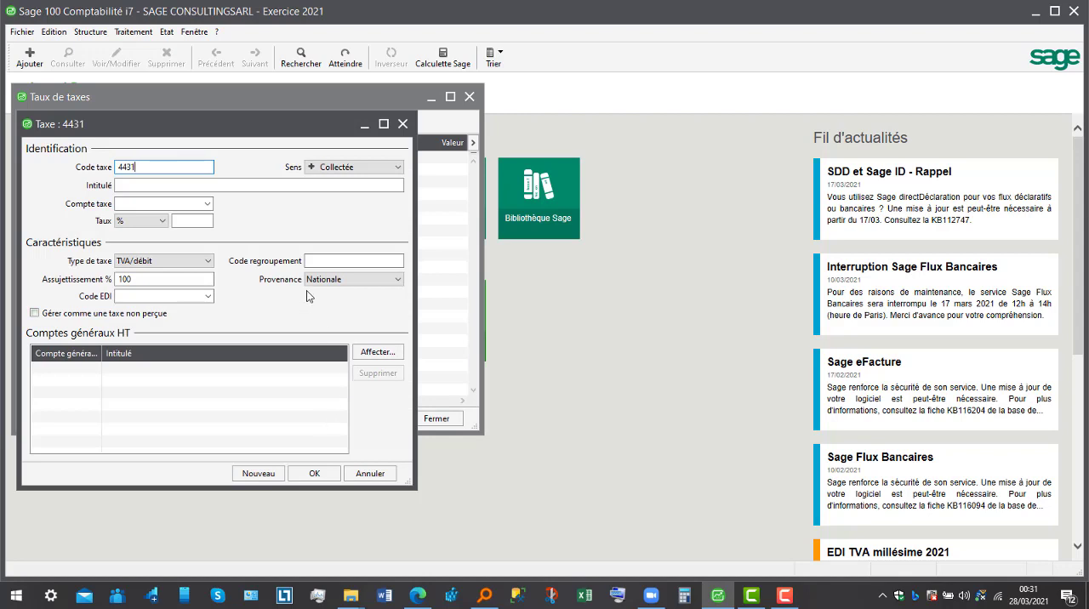
- Title the collected tax "TVA FACTURE SUR LES VENTES A 19.25%"
{"action": "left_click", "coordinate": [272, 188]}
{"action": "type", "text": "T"}
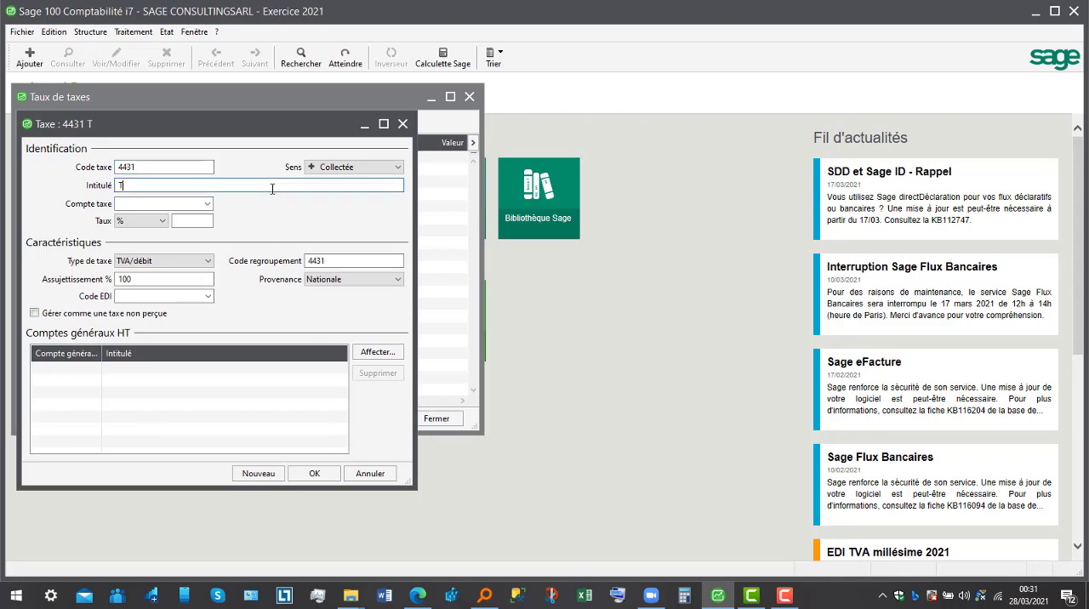
{"action": "type", "text": "VA FACTURE SU"}
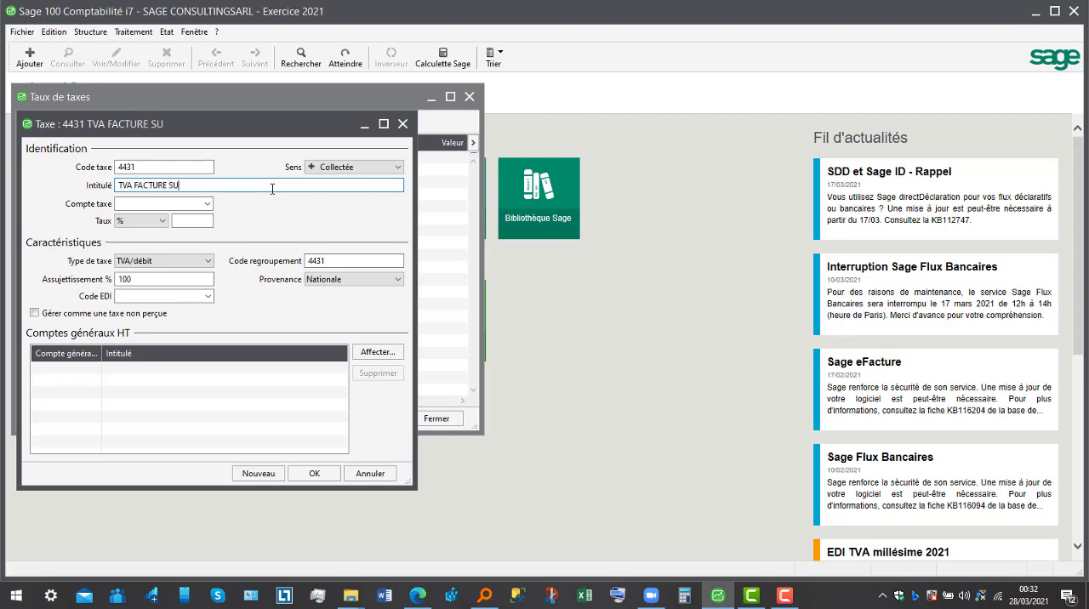
{"action": "type", "text": "R LES VENTE"}
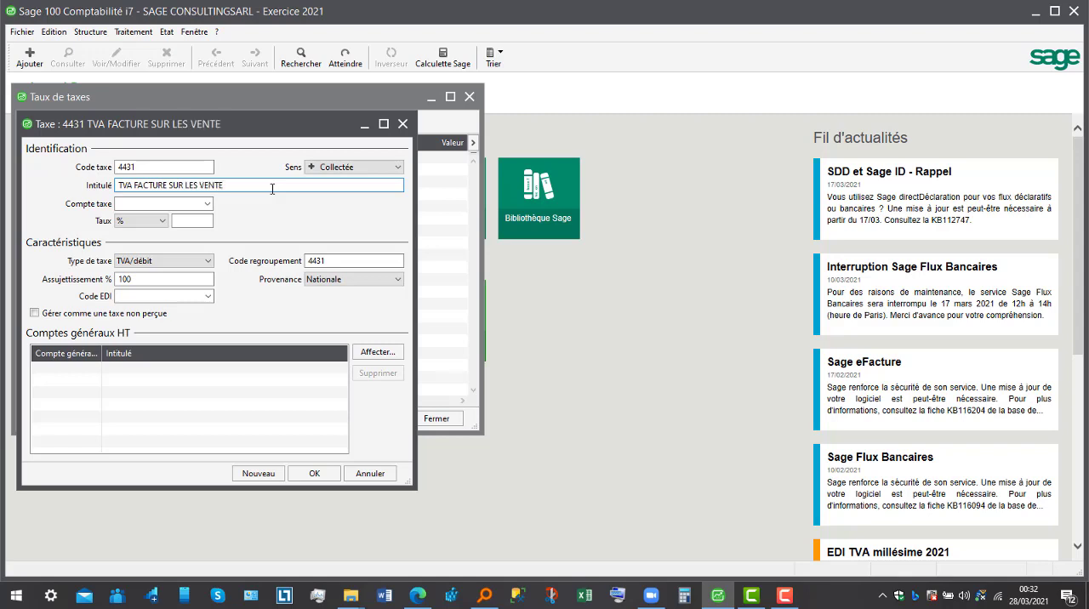
{"action": "type", "text": "S A 19.25%"}
- Enter 4431 as the tax account and agree to create general account 443100, closing the chart of accounts list
{"action": "left_click", "coordinate": [184, 202]}
{"action": "type", "text": "4431"}
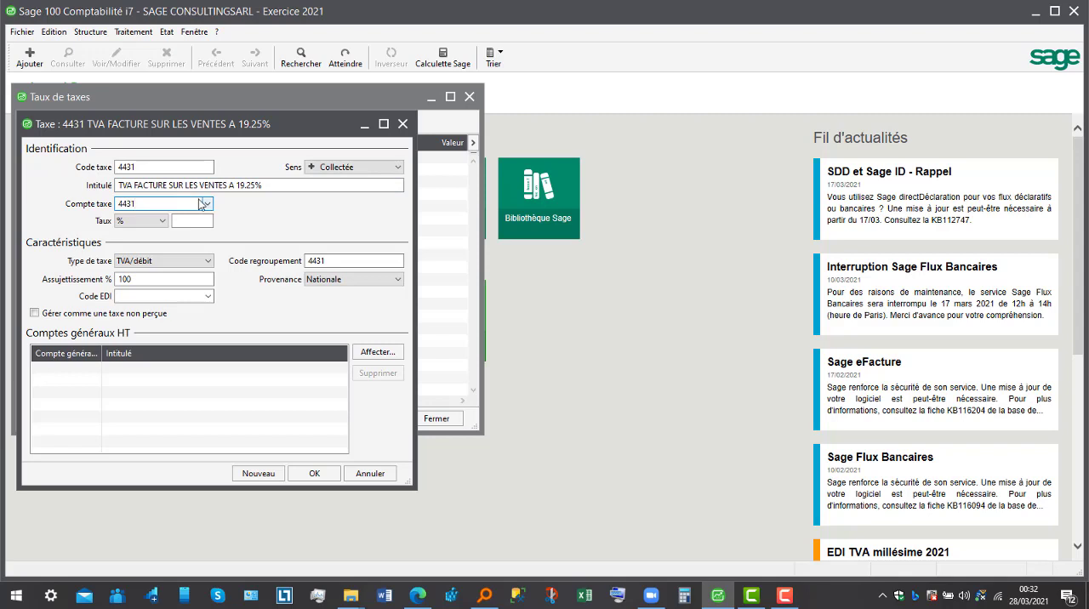
{"action": "left_click", "coordinate": [90, 32]}
{"action": "left_click", "coordinate": [109, 56]}
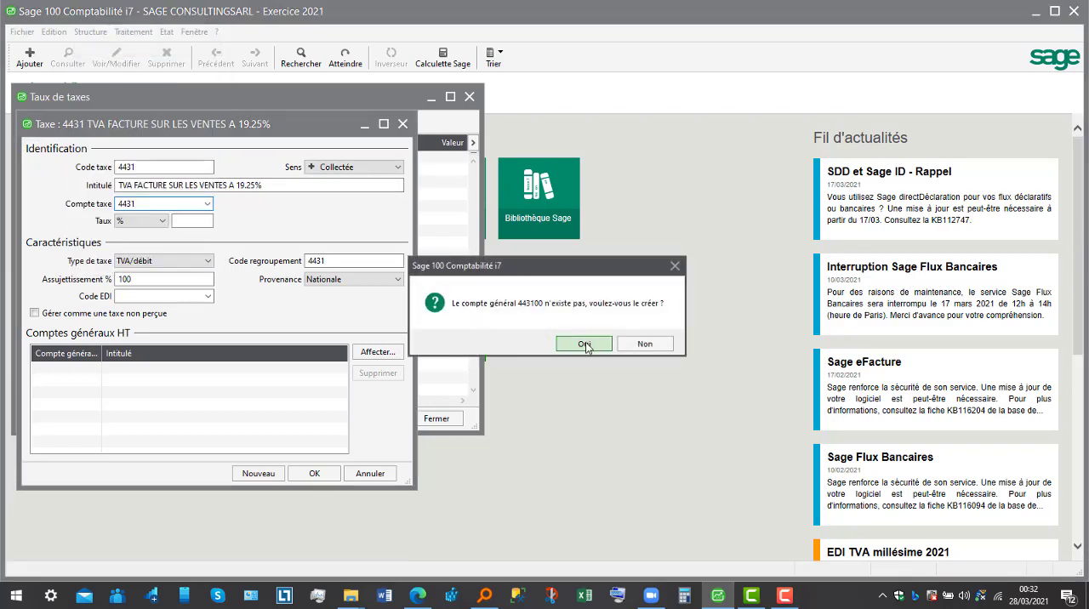
{"action": "left_click", "coordinate": [589, 345]}
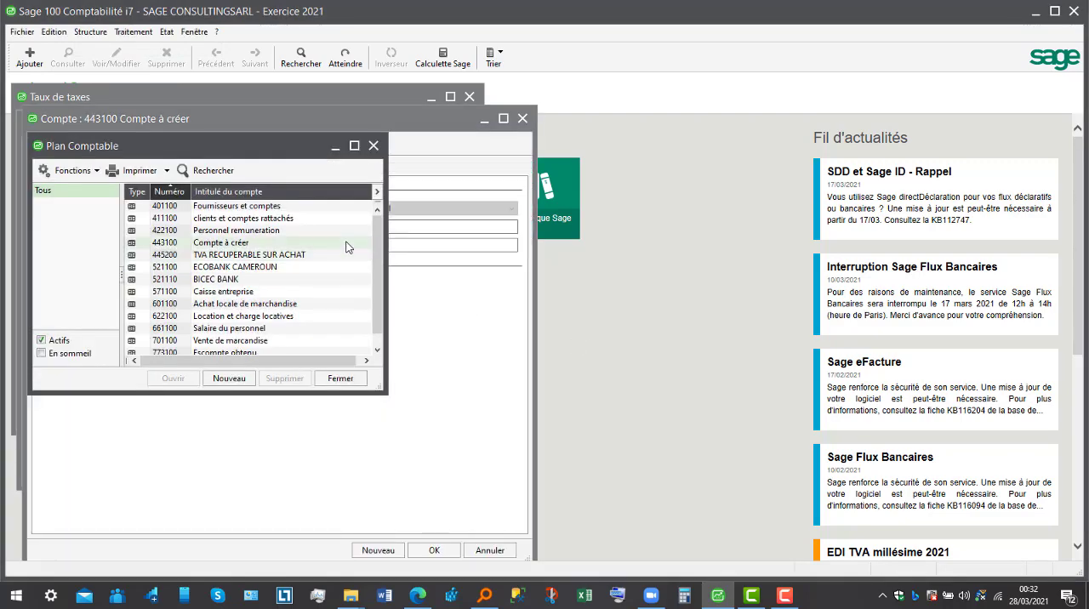
{"action": "left_click", "coordinate": [350, 381]}
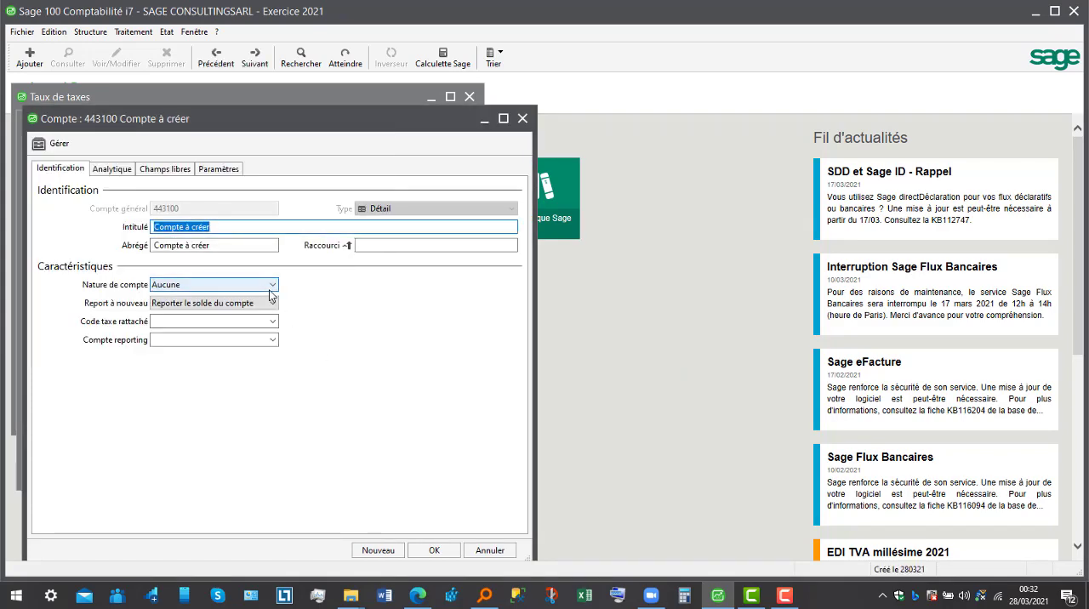
- Title general account 443100 "TVA FACTURE SUR" and save it
{"action": "type", "text": "TVA F"}
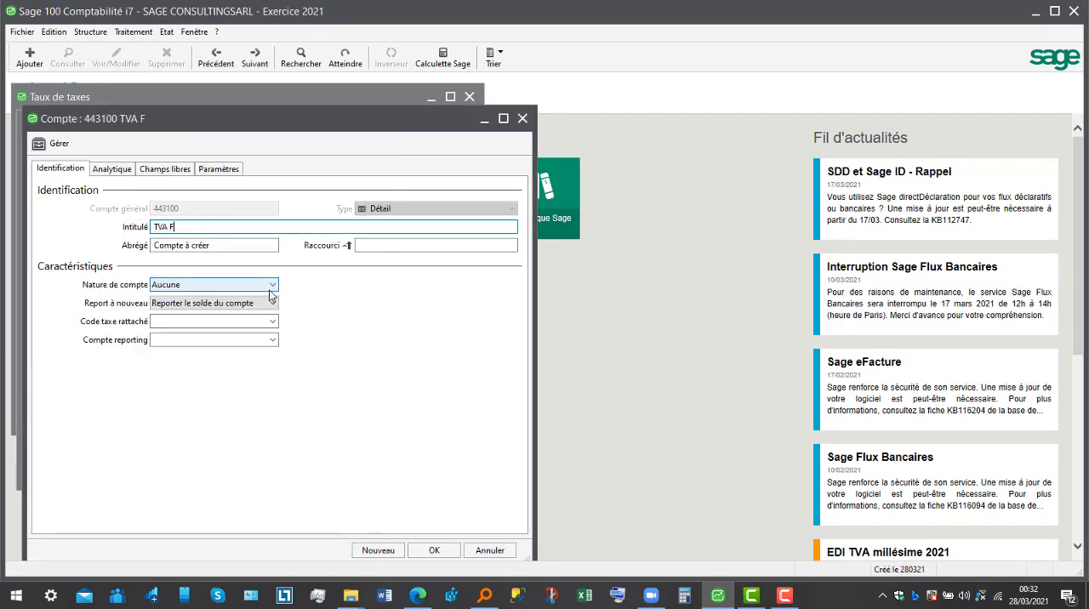
{"action": "type", "text": "ACTU"}
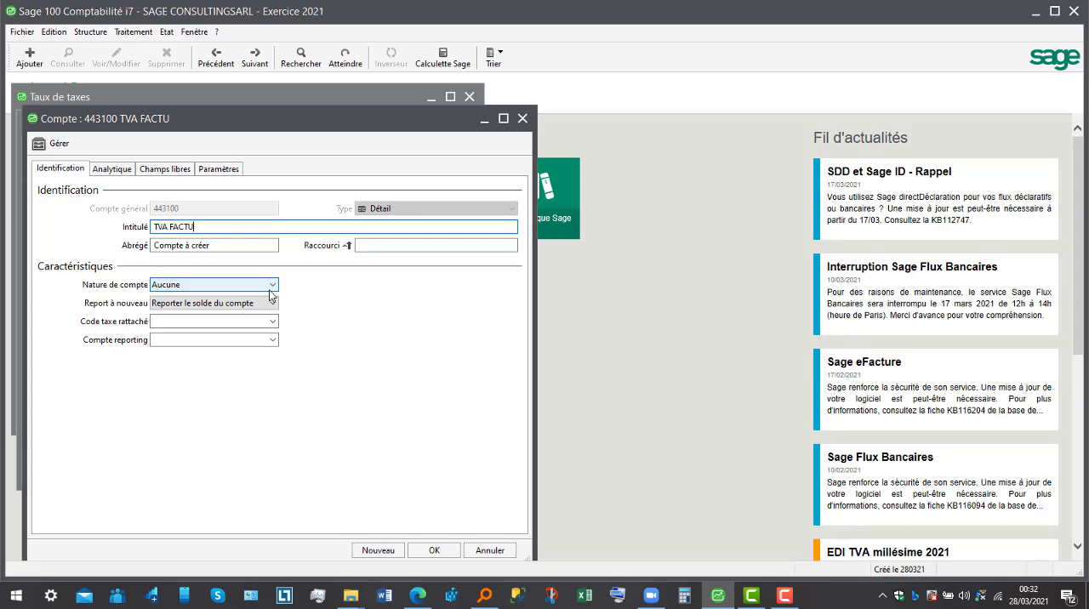
{"action": "type", "text": "RE SUR"}
{"action": "left_click", "coordinate": [432, 551]}
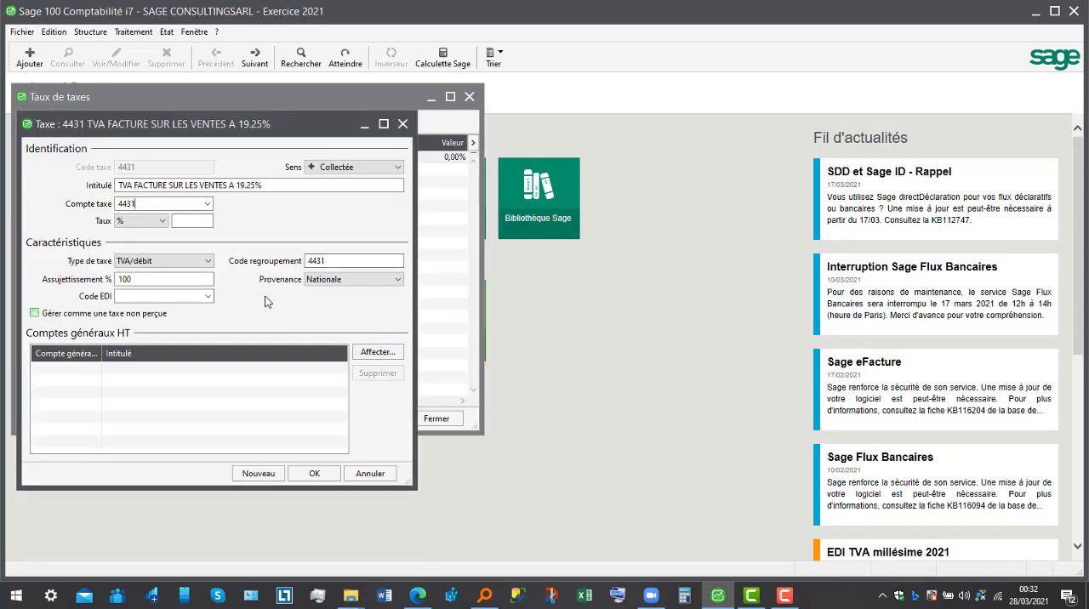
- Set the collected tax's account to 443100, its rate to 19,25 % and its tax type to TVA/encaissement
{"action": "left_click", "coordinate": [209, 207]}
{"action": "left_click", "coordinate": [209, 207]}
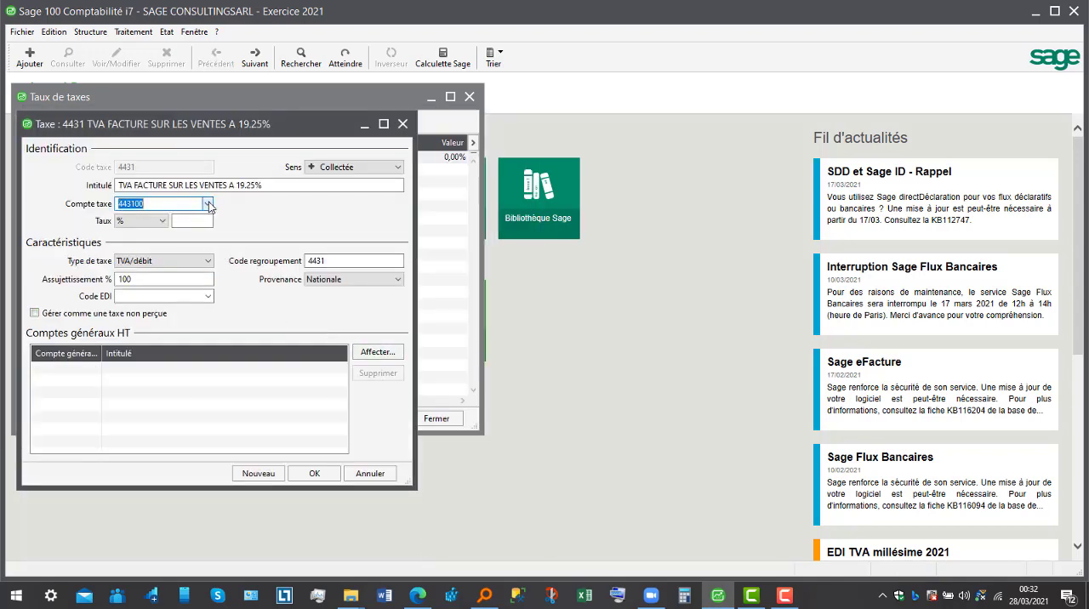
{"action": "left_click", "coordinate": [205, 220]}
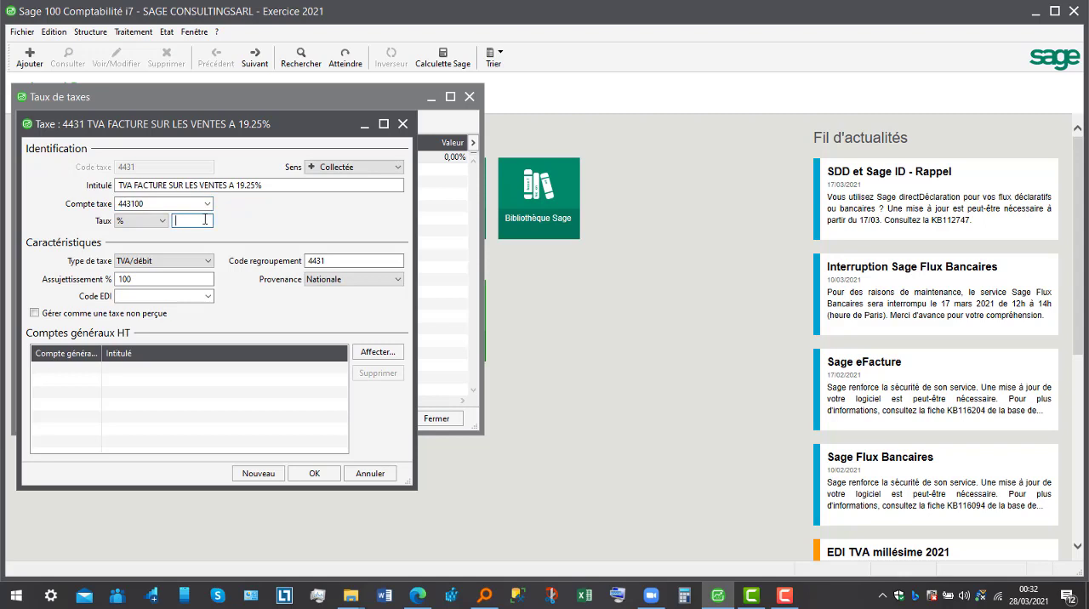
{"action": "type", "text": "19,26"}
{"action": "key", "text": "BackSpace"}
{"action": "type", "text": "5"}
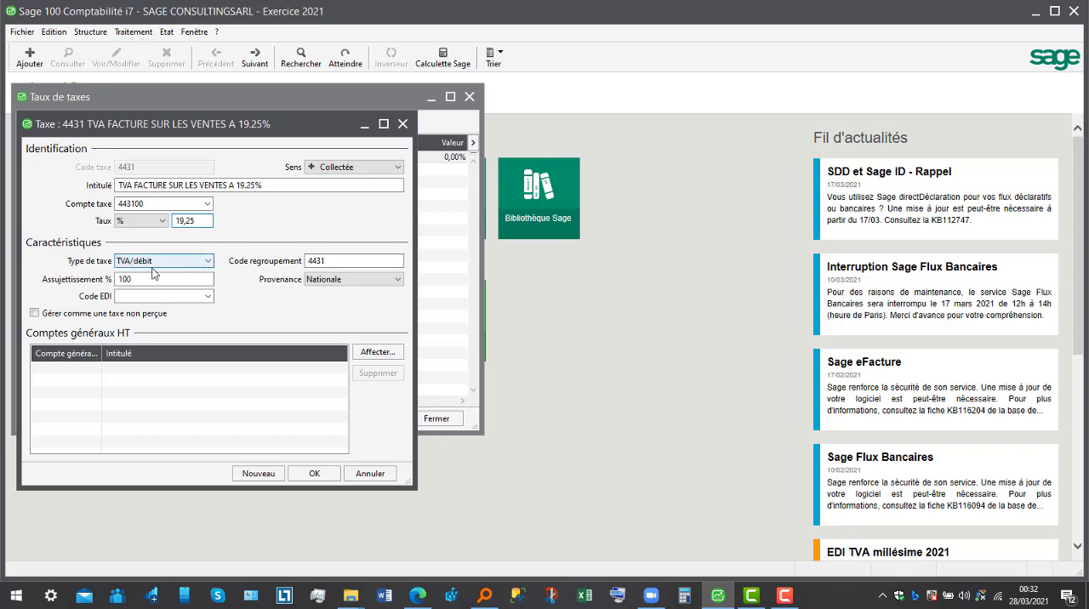
{"action": "left_click", "coordinate": [208, 261]}
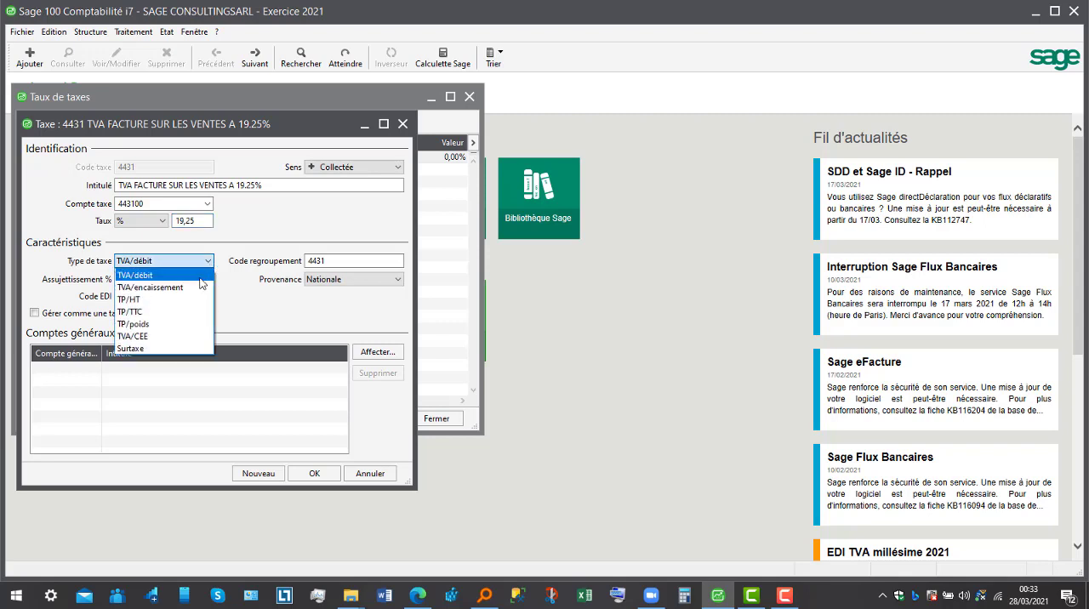
{"action": "left_click", "coordinate": [189, 288]}
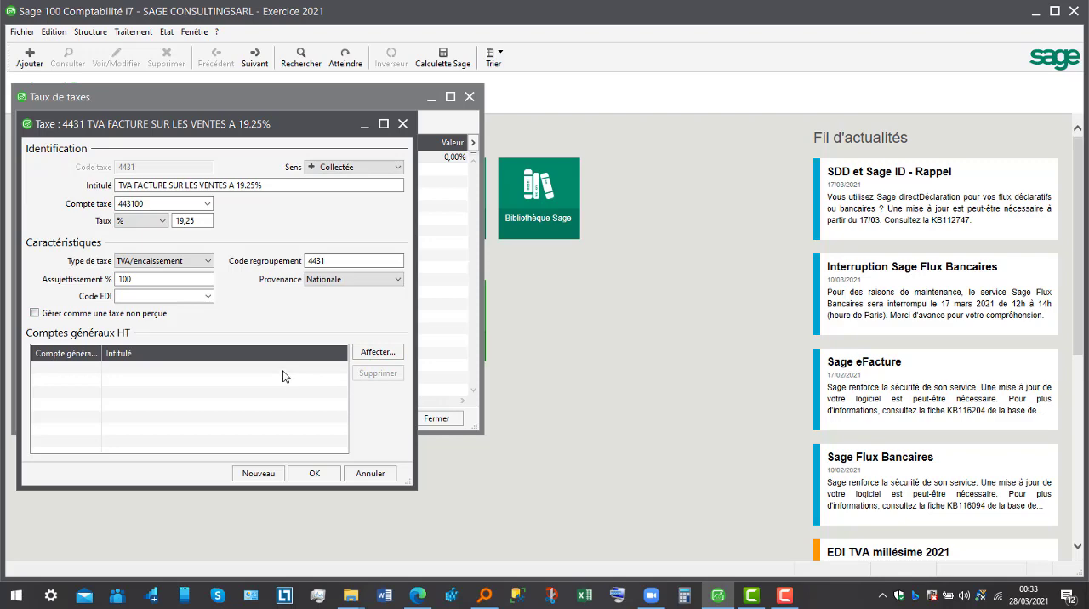
- Assign general account 701100 Vente de marcandise to the collected tax
{"action": "left_click", "coordinate": [377, 353]}
{"action": "left_click_drag", "start_coordinate": [703, 387], "coordinate": [704, 414]}
{"action": "double_click", "coordinate": [630, 429]}
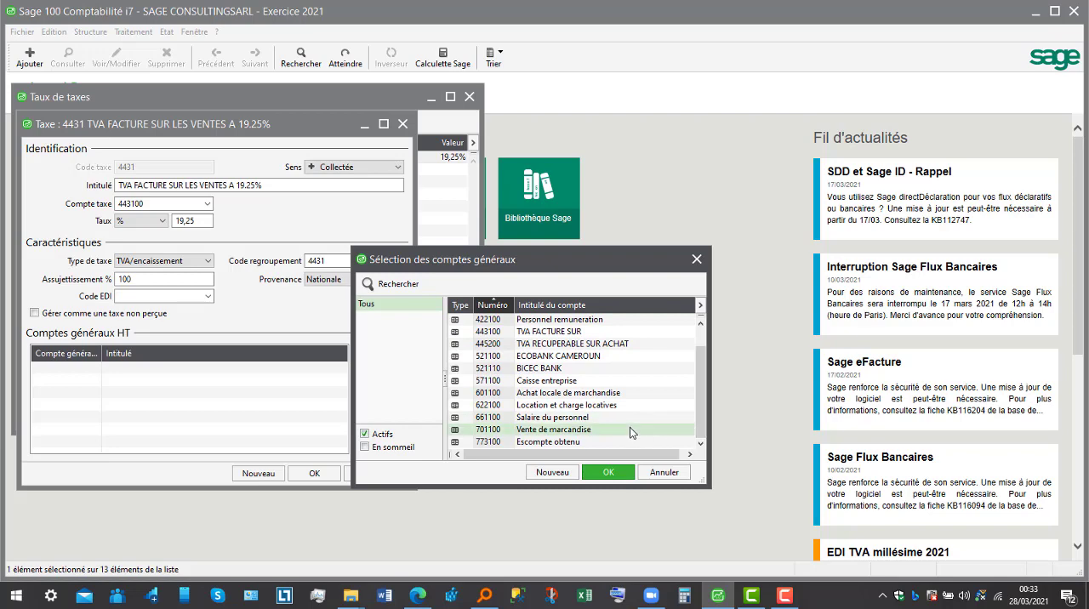
- Save the collected tax and close the tax rates list after reviewing deductible tax 4452
{"action": "left_click", "coordinate": [314, 473]}
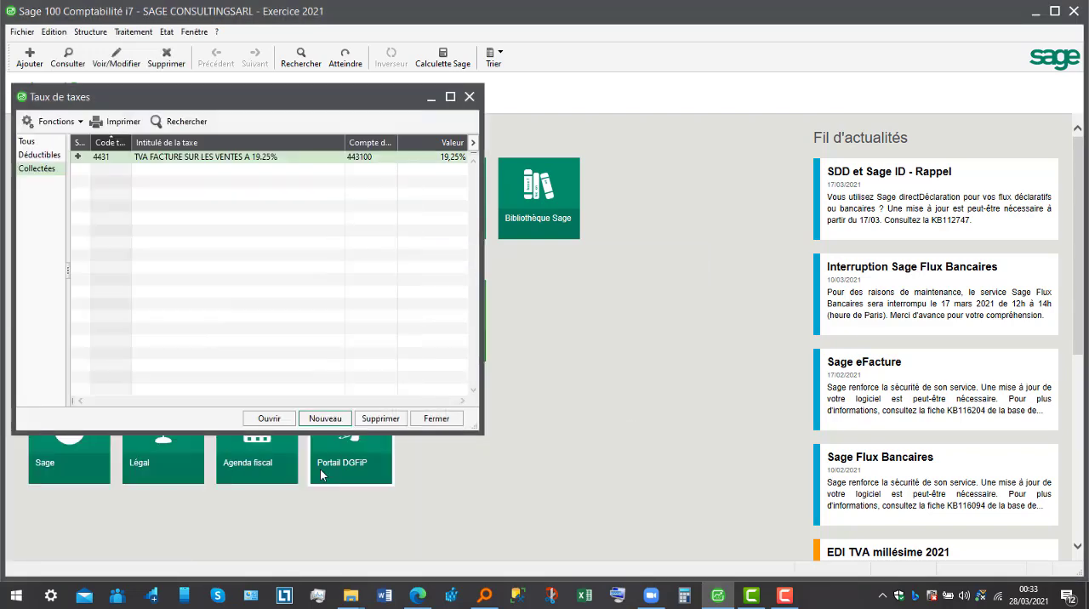
{"action": "left_click", "coordinate": [39, 155]}
{"action": "double_click", "coordinate": [205, 160]}
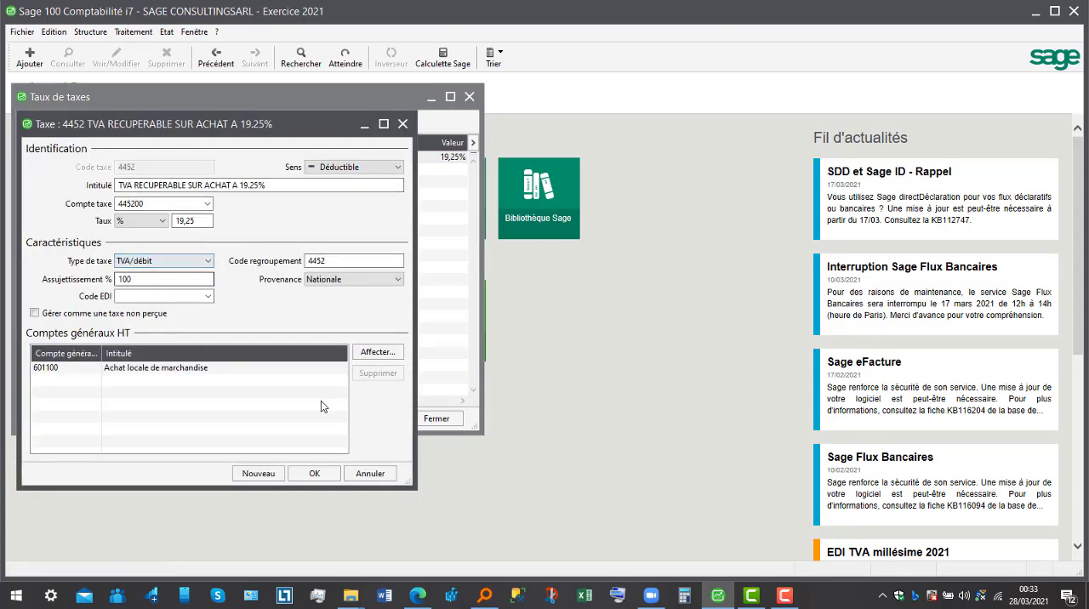
{"action": "left_click", "coordinate": [321, 474]}
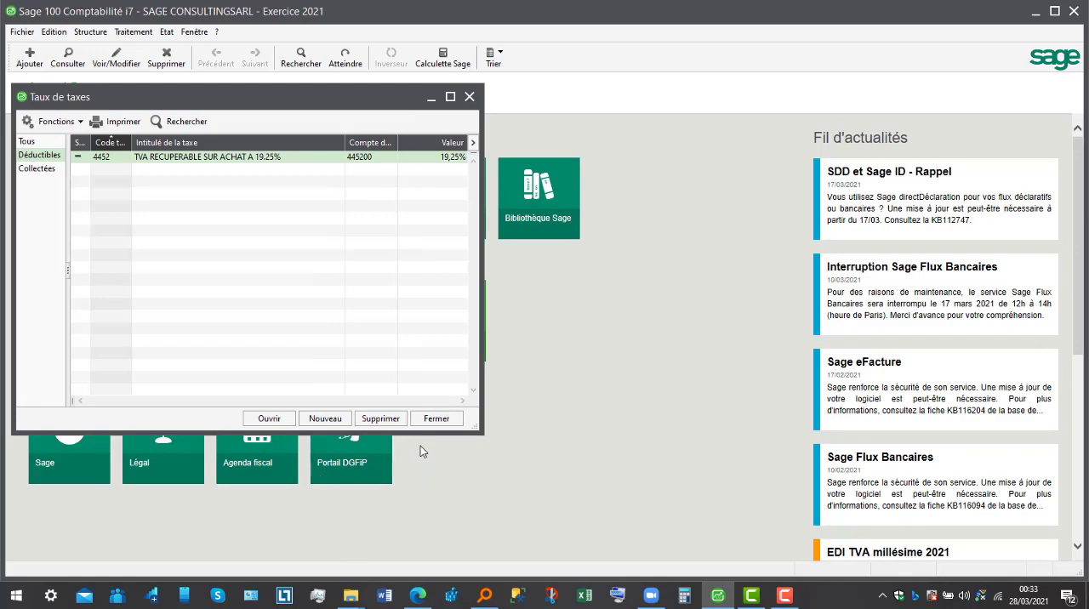
{"action": "left_click", "coordinate": [436, 421]}
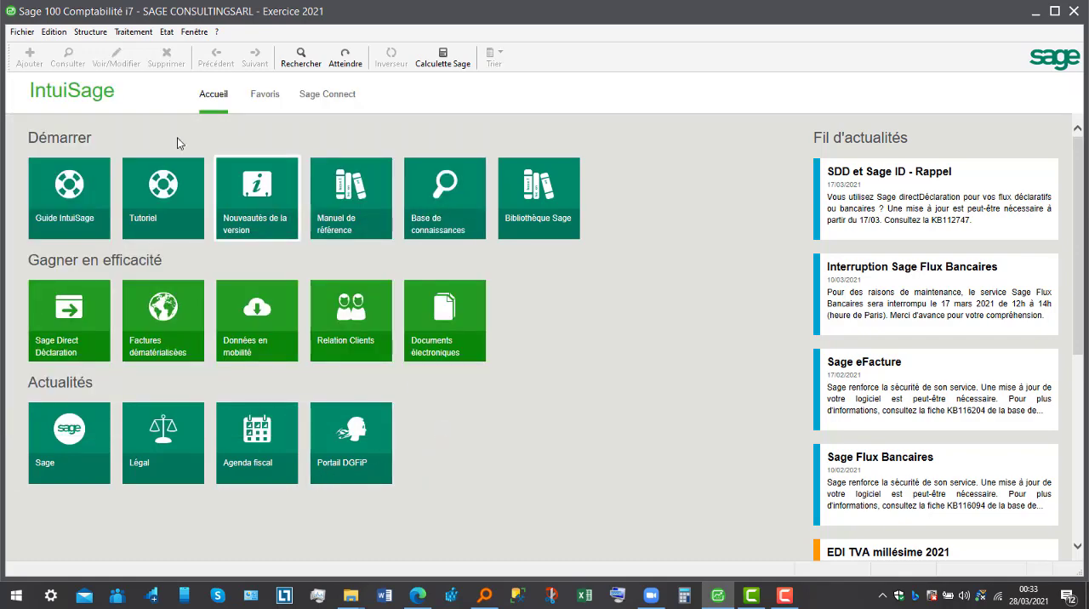
- Open the VTE sales journal for March 2021 from the entry journals
{"action": "left_click", "coordinate": [133, 32]}
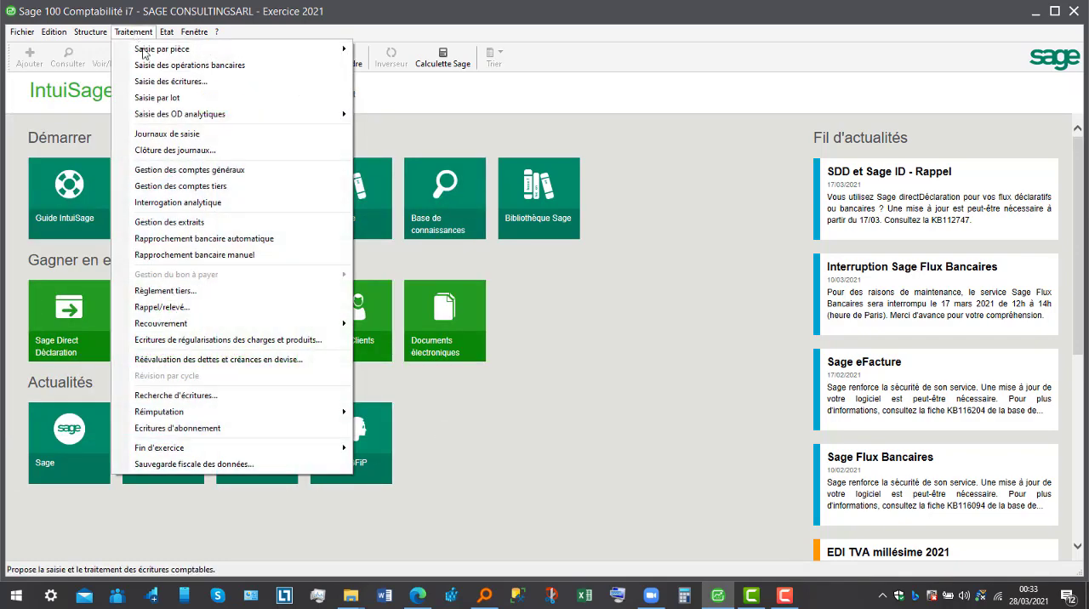
{"action": "mouse_move", "coordinate": [177, 114]}
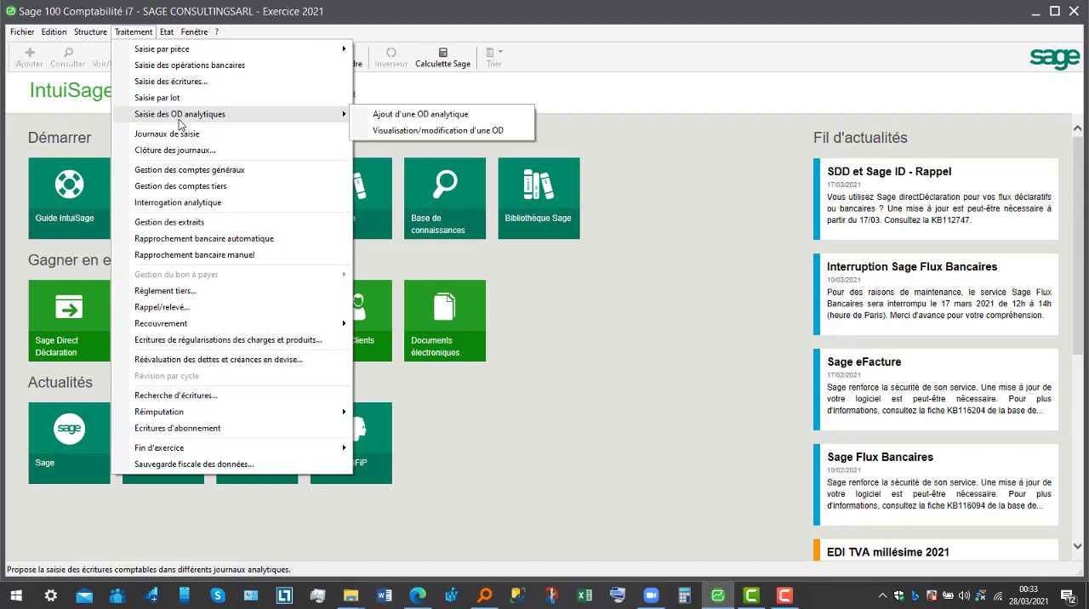
{"action": "left_click", "coordinate": [182, 133]}
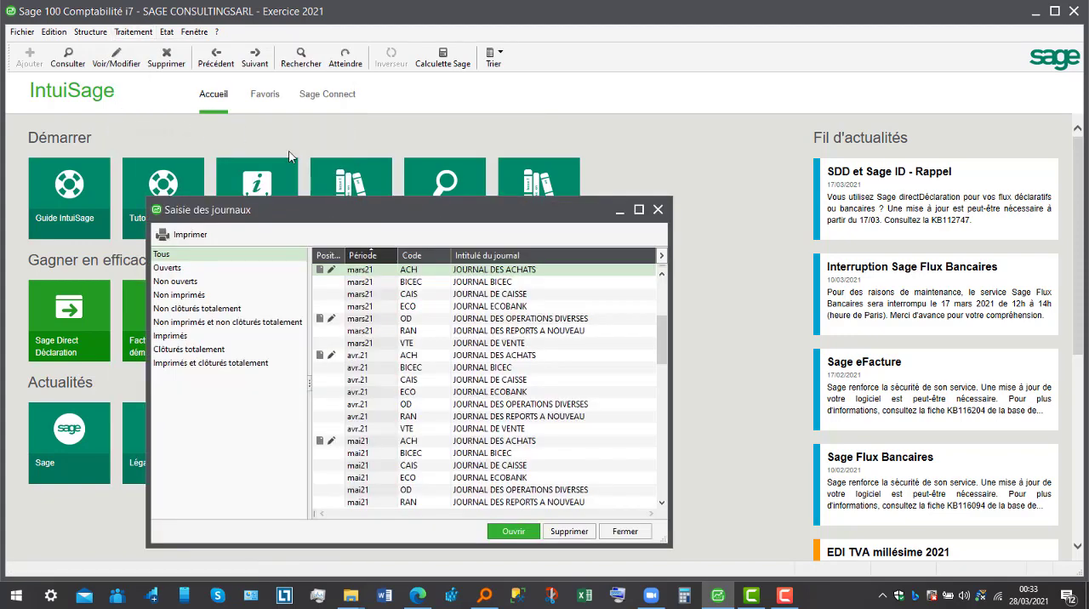
{"action": "left_click", "coordinate": [467, 344]}
{"action": "double_click", "coordinate": [467, 345]}
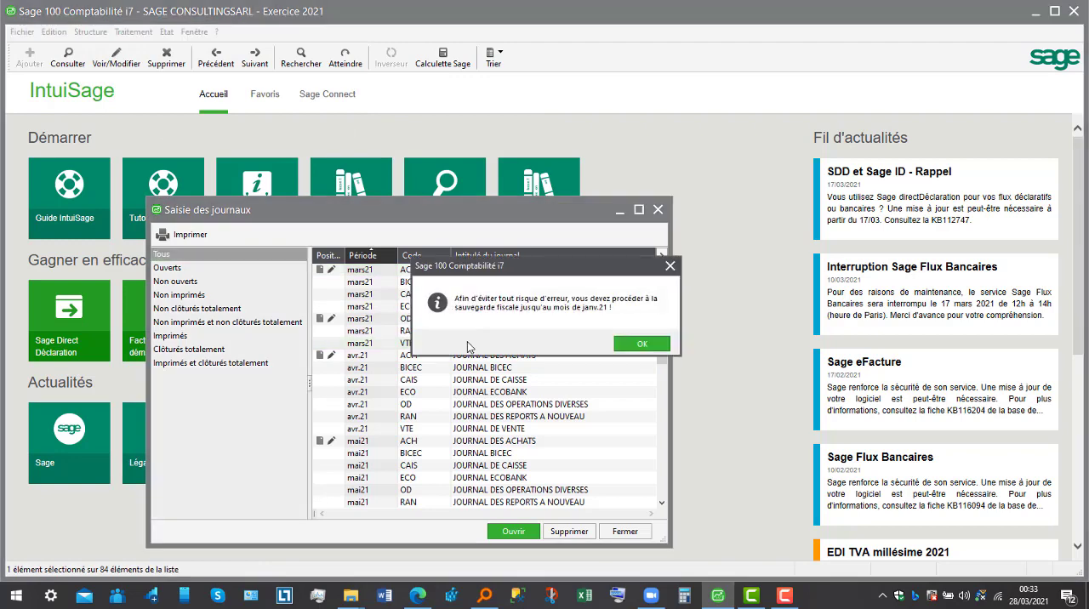
{"action": "left_click", "coordinate": [626, 345]}
- Record a journal line crediting account 701100 Vente de marcandise with 2000000
{"action": "key", "text": "Tab"}
{"action": "key", "text": "Tab"}
{"action": "key", "text": "Tab"}
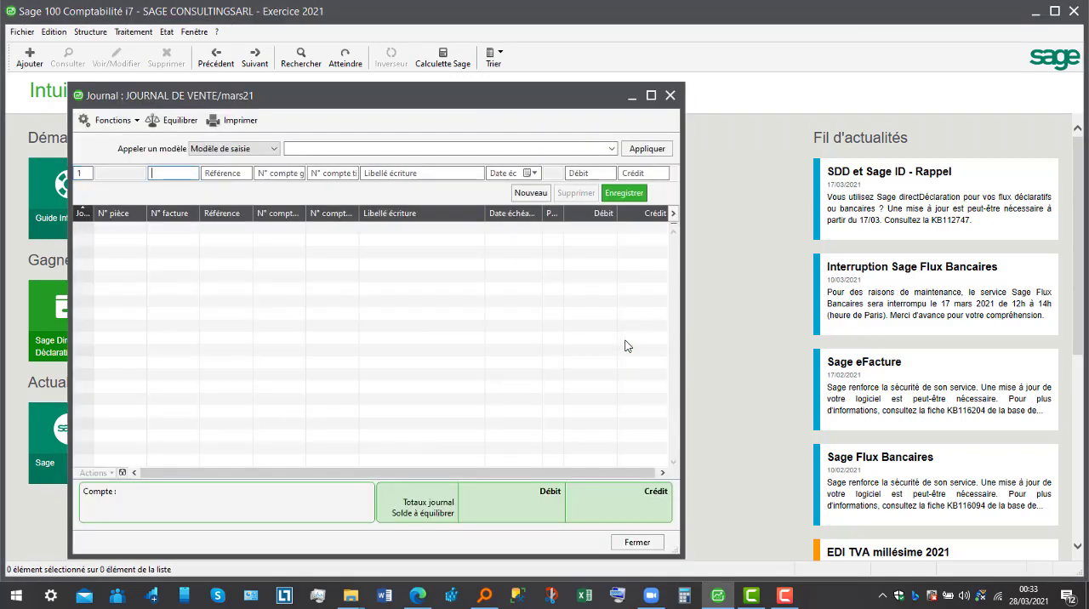
{"action": "type", "text": "7011"}
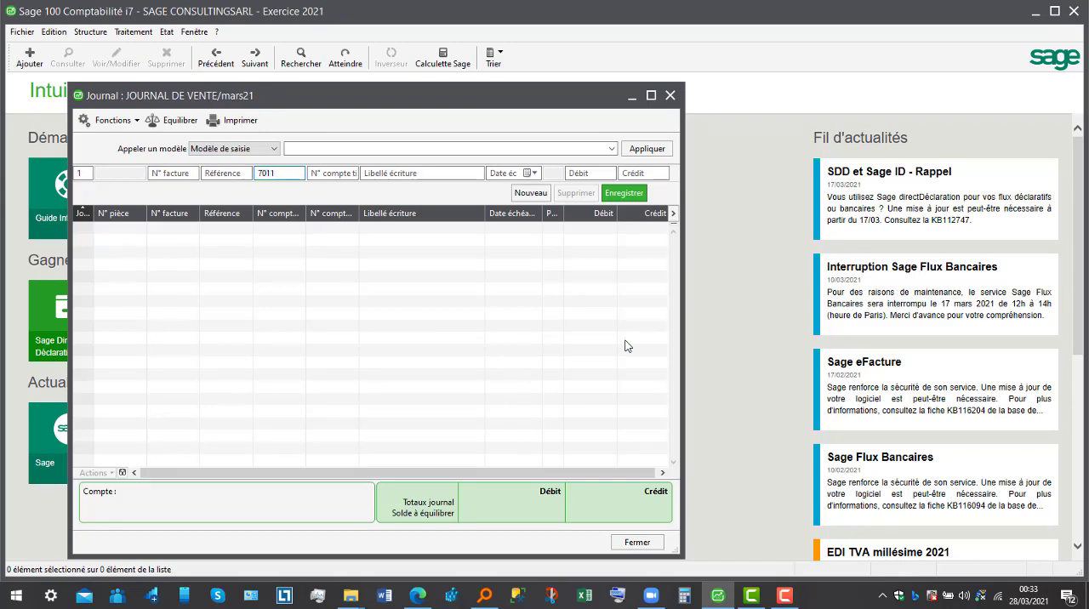
{"action": "key", "text": "Tab"}
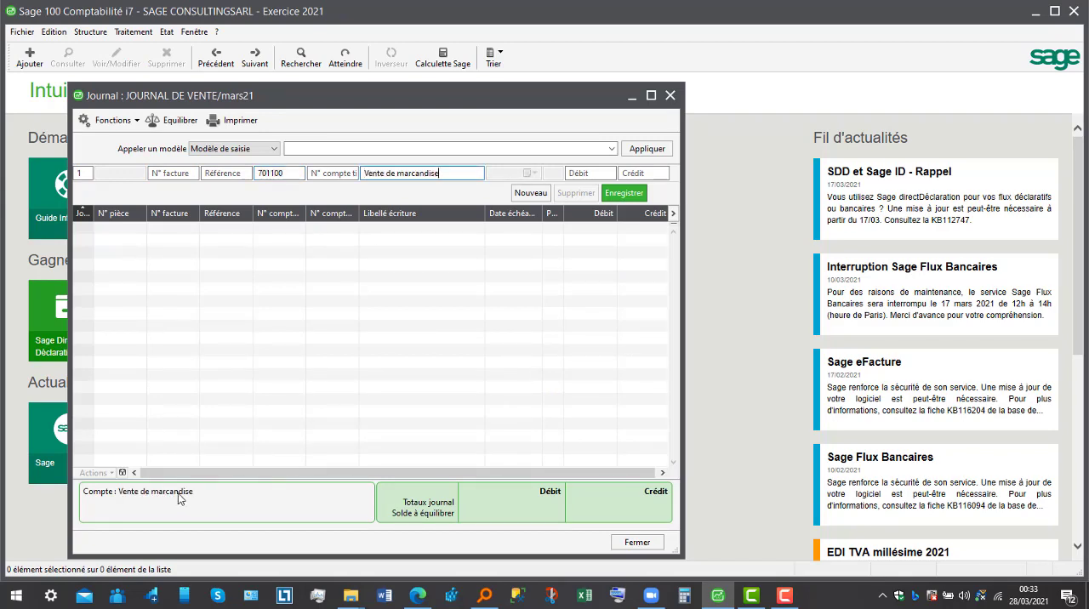
{"action": "key", "text": "Tab"}
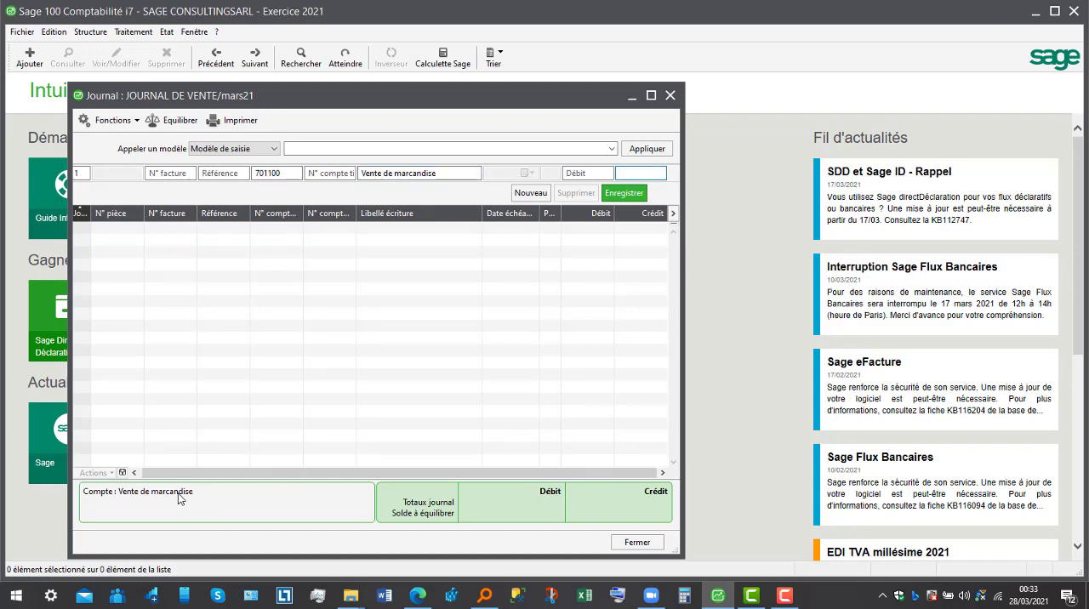
{"action": "type", "text": "2000000"}
{"action": "key", "text": "Return"}
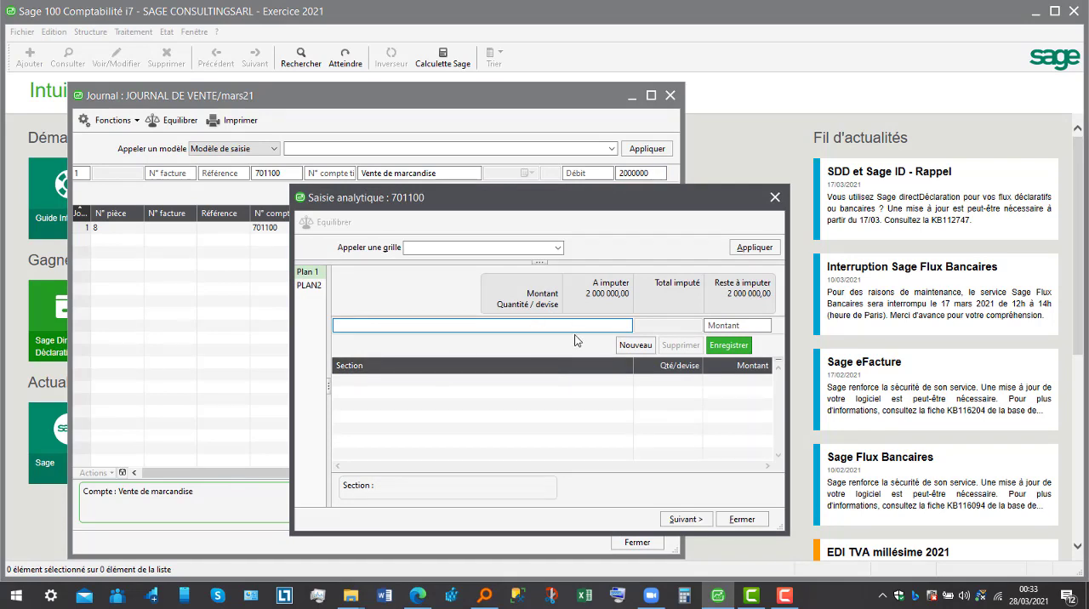
{"action": "type", "text": "4"}
{"action": "key", "text": "Return"}
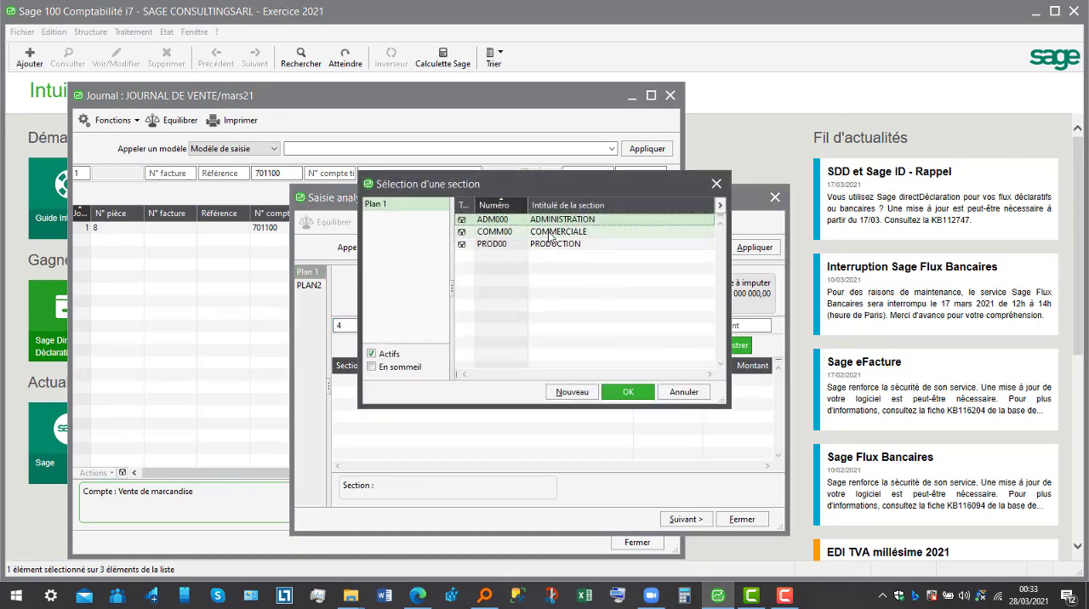
{"action": "left_click", "coordinate": [685, 392]}
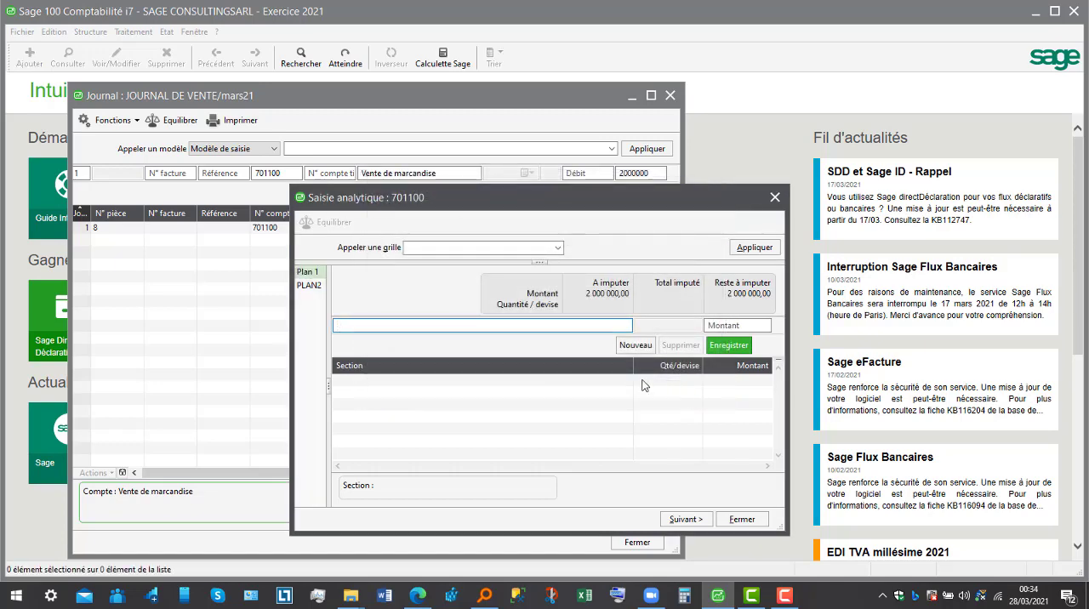
- Allocate 2000000 of the sale to section AGEN10 in analytic plan PLAN2 and close the analytic entry
{"action": "left_click", "coordinate": [320, 286]}
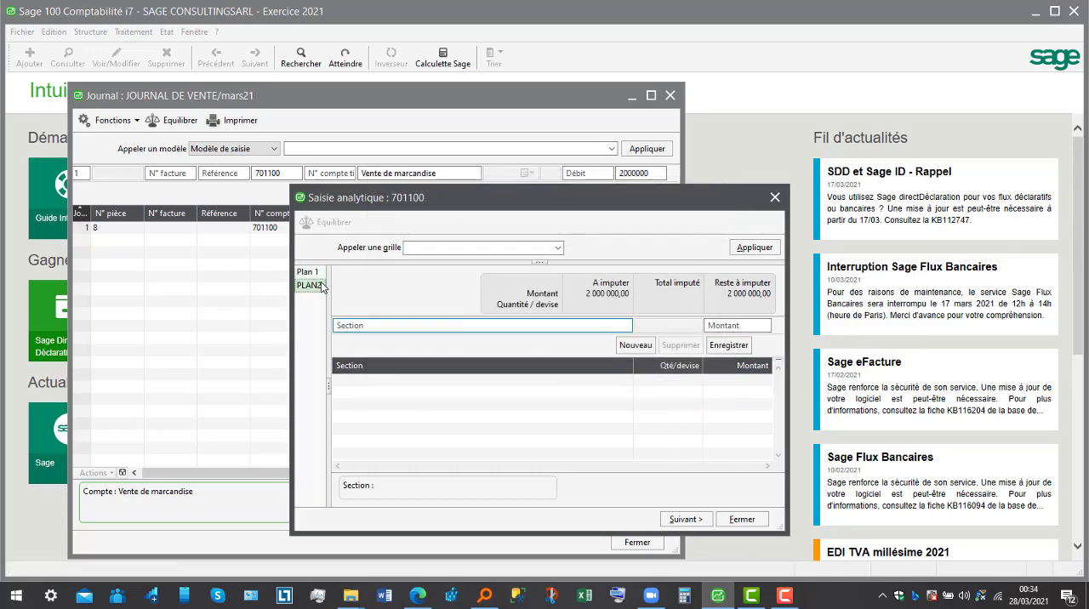
{"action": "left_click", "coordinate": [403, 325]}
{"action": "type", "text": "5"}
{"action": "key", "text": "Tab"}
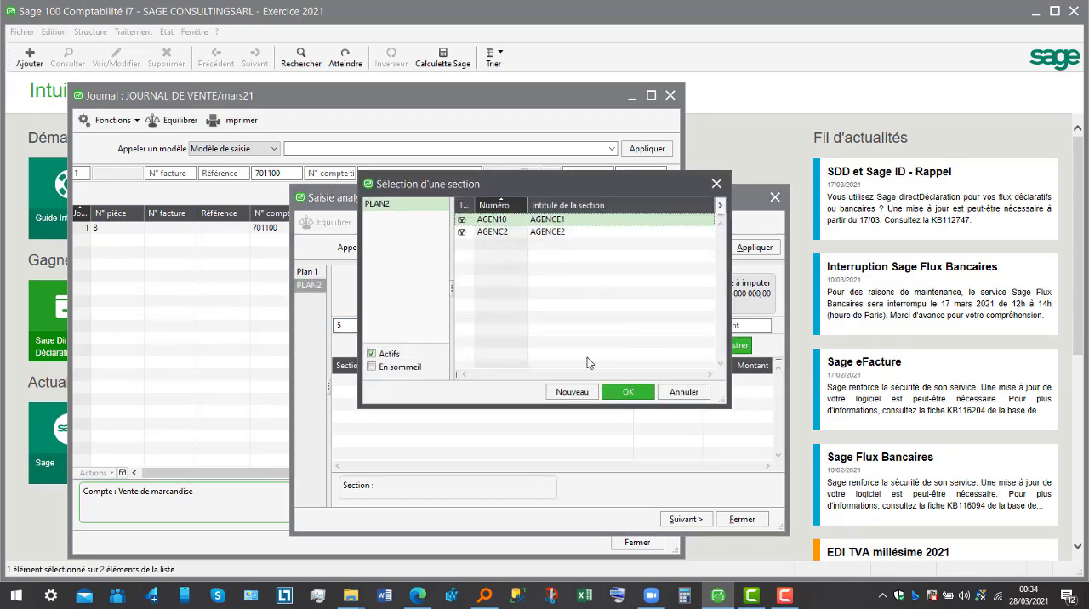
{"action": "left_click", "coordinate": [628, 392]}
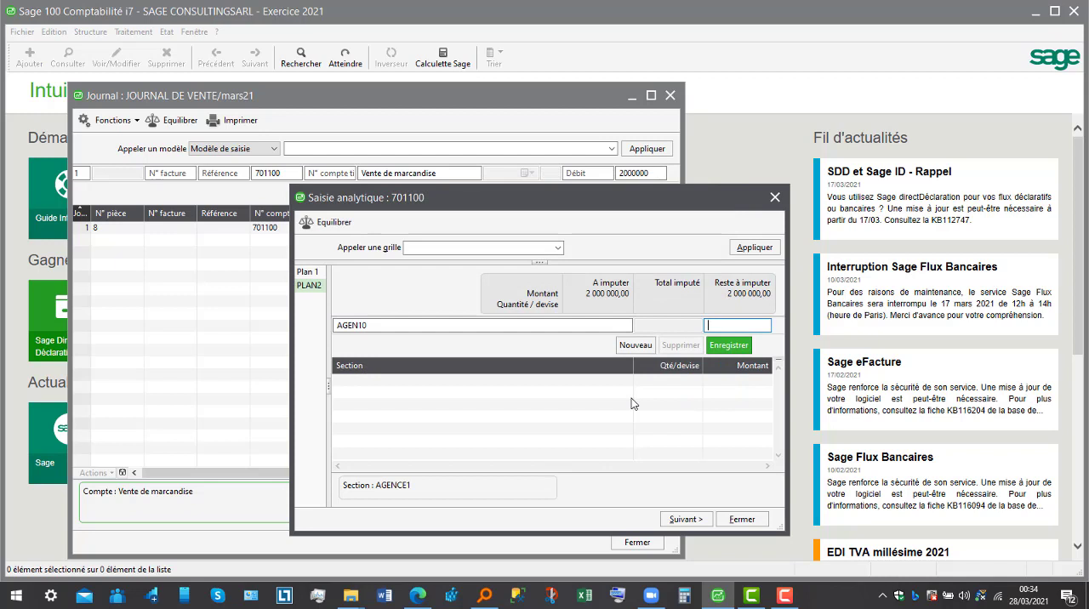
{"action": "type", "text": "3"}
{"action": "key", "text": "BackSpace"}
{"action": "type", "text": "2000000"}
{"action": "key", "text": "Return"}
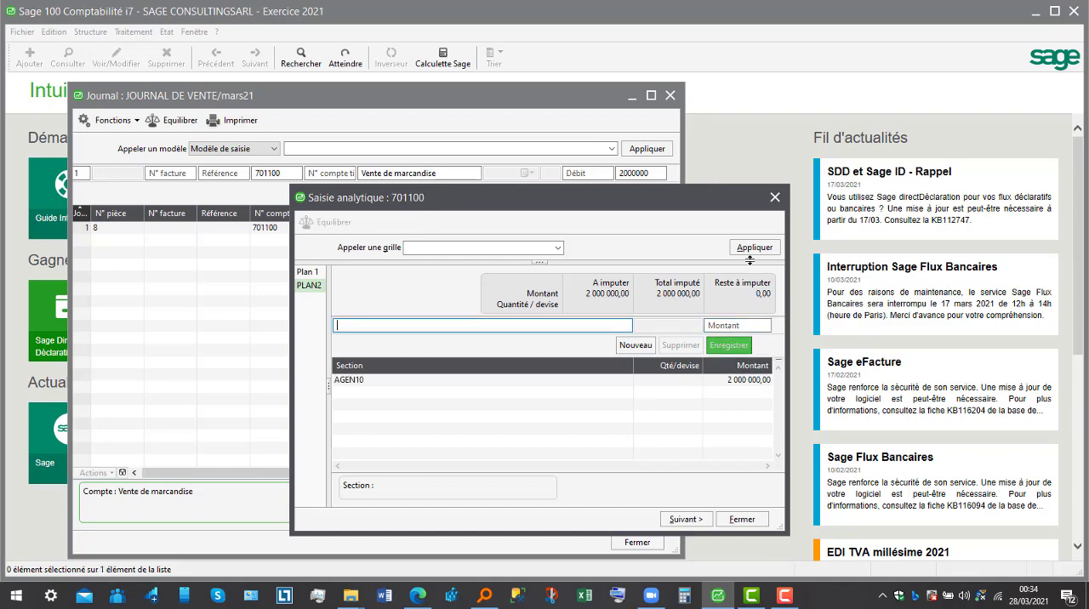
{"action": "left_click", "coordinate": [743, 519]}
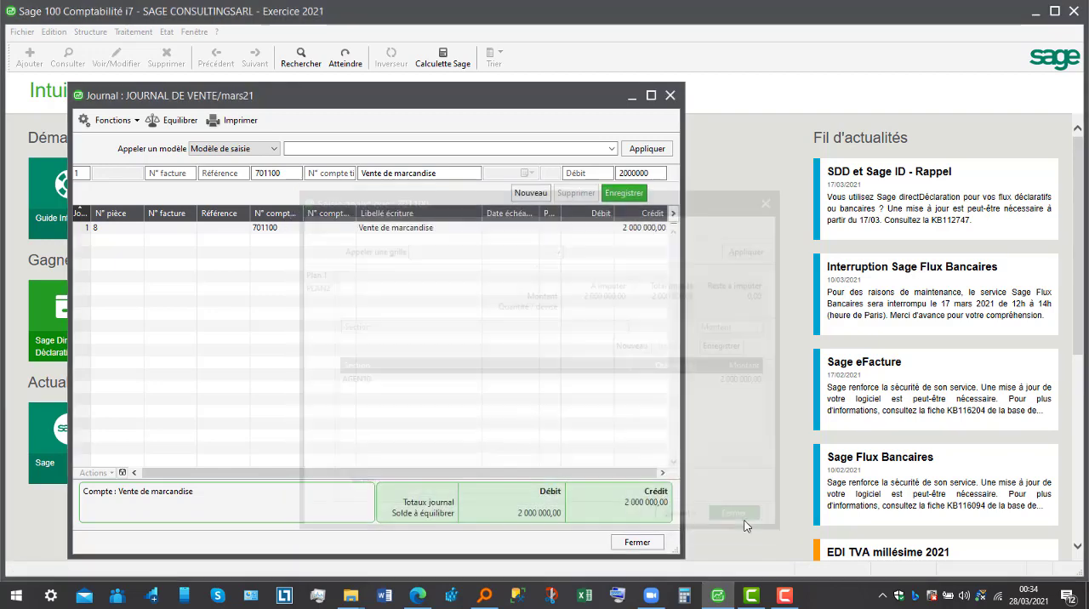
- Add the VAT line on account 443100, accepting the calculated credit of 385000
{"action": "key", "text": "Tab"}
{"action": "key", "text": "Tab"}
{"action": "key", "text": "Tab"}
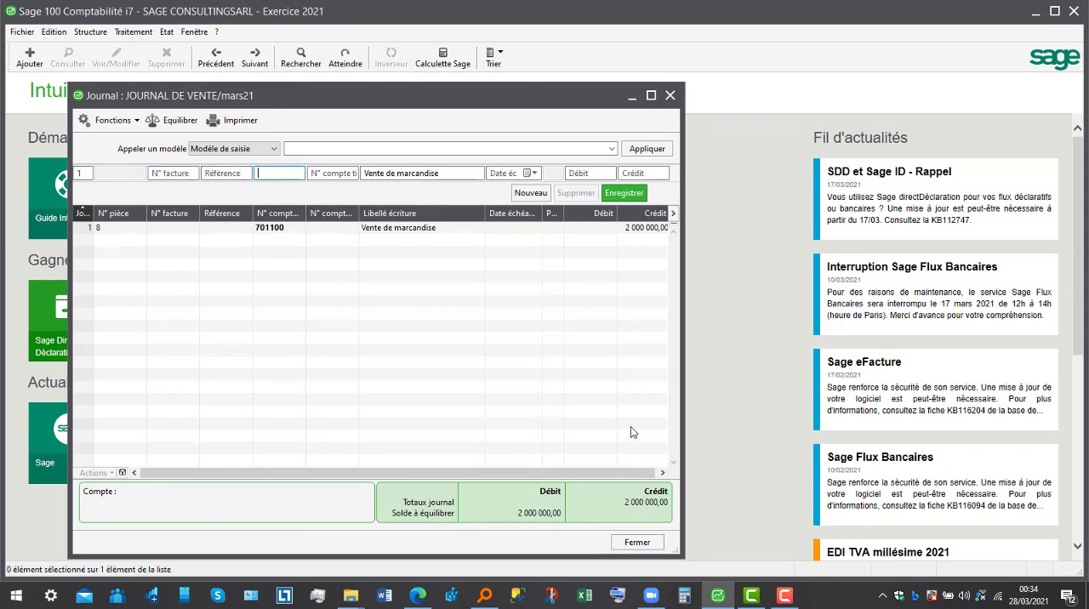
{"action": "type", "text": "4431"}
{"action": "key", "text": "Tab"}
{"action": "key", "text": "Tab"}
{"action": "key", "text": "Tab"}
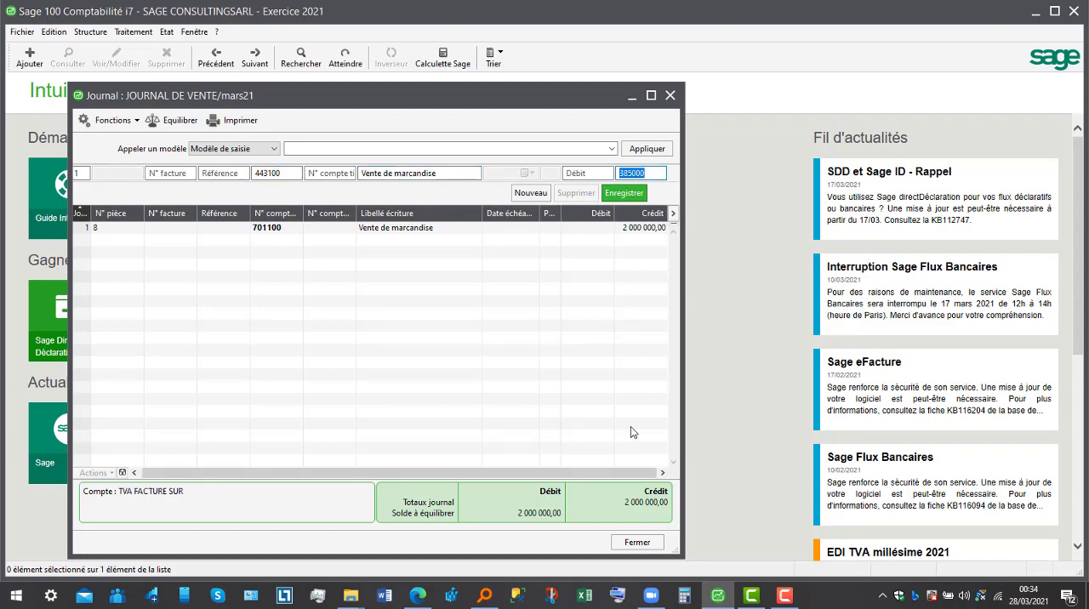
{"action": "key", "text": "Return"}
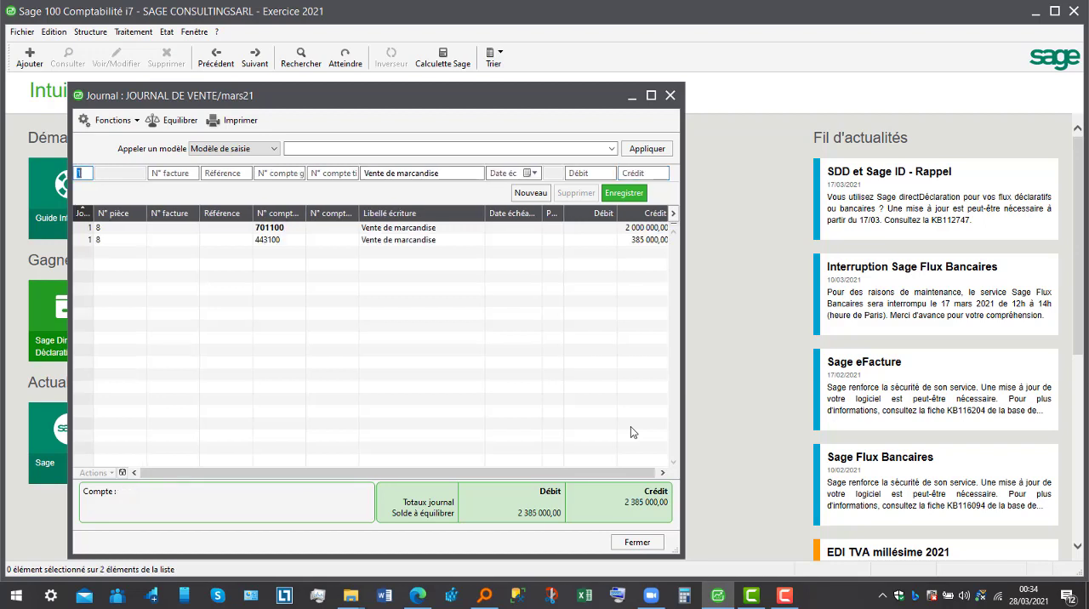
- Debit account 411100 for customer STE ALPHA with 2385000, due 150421, and close the sales journal and journal list
{"action": "key", "text": "Tab"}
{"action": "key", "text": "Tab"}
{"action": "key", "text": "Tab"}
{"action": "type", "text": "411100"}
{"action": "key", "text": "Tab"}
{"action": "key", "text": "Tab"}
{"action": "key", "text": "Tab"}
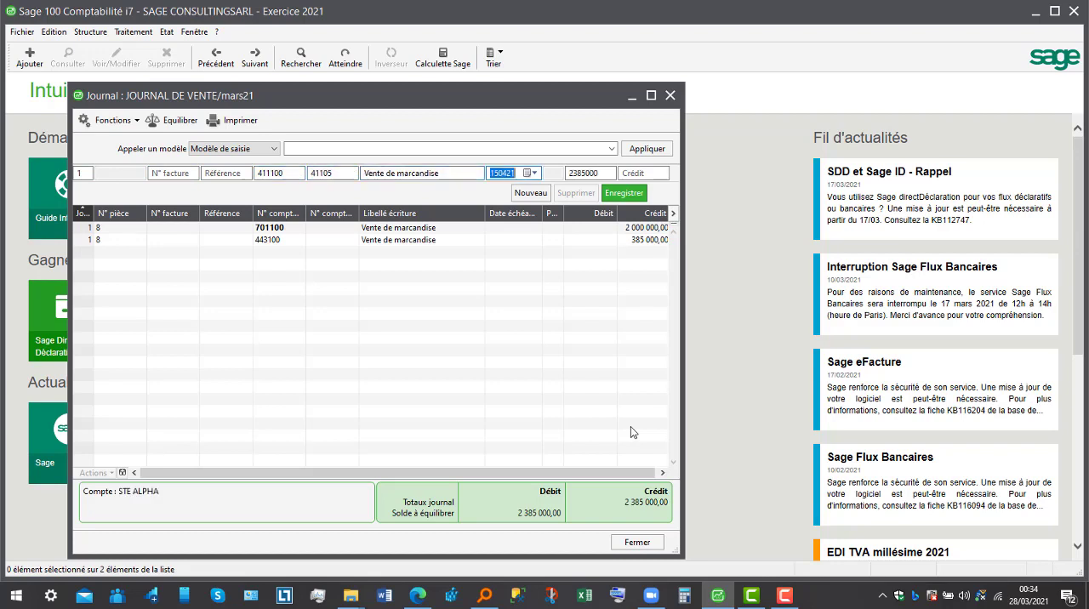
{"action": "key", "text": "Tab"}
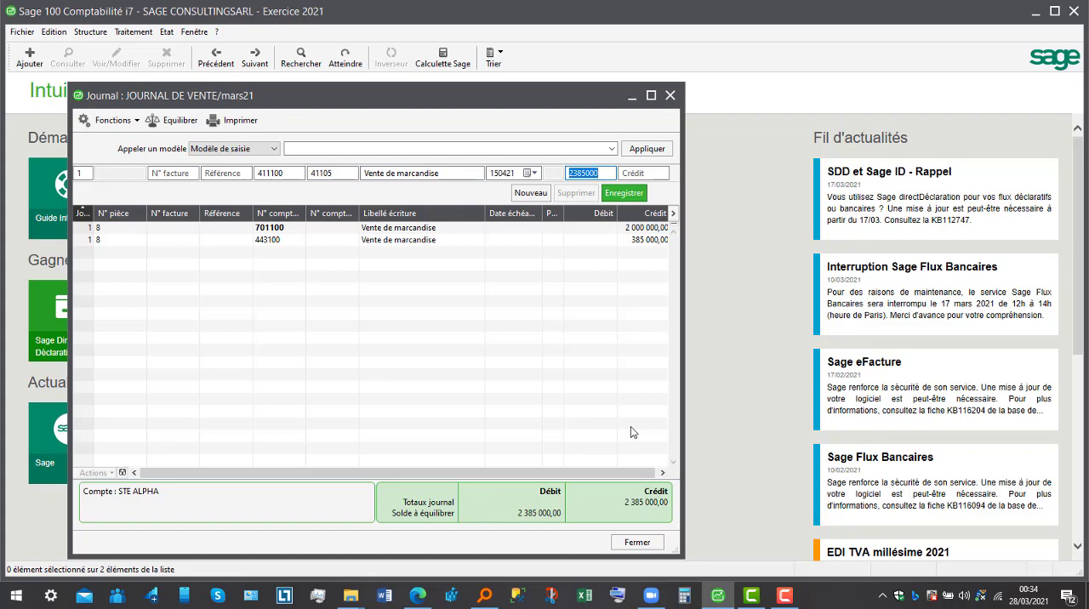
{"action": "key", "text": "Return"}
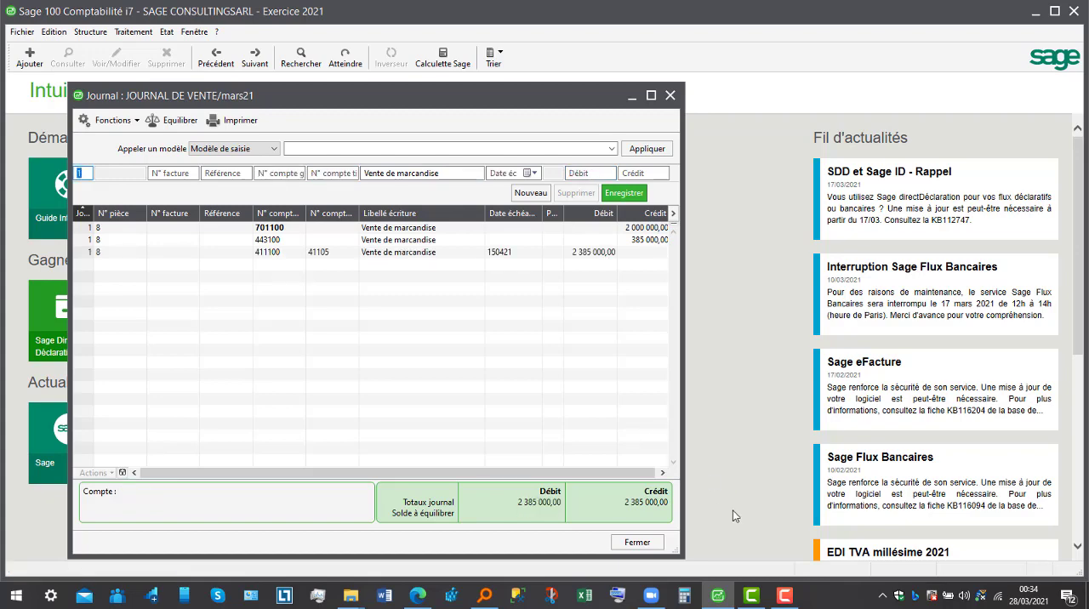
{"action": "left_click", "coordinate": [638, 542]}
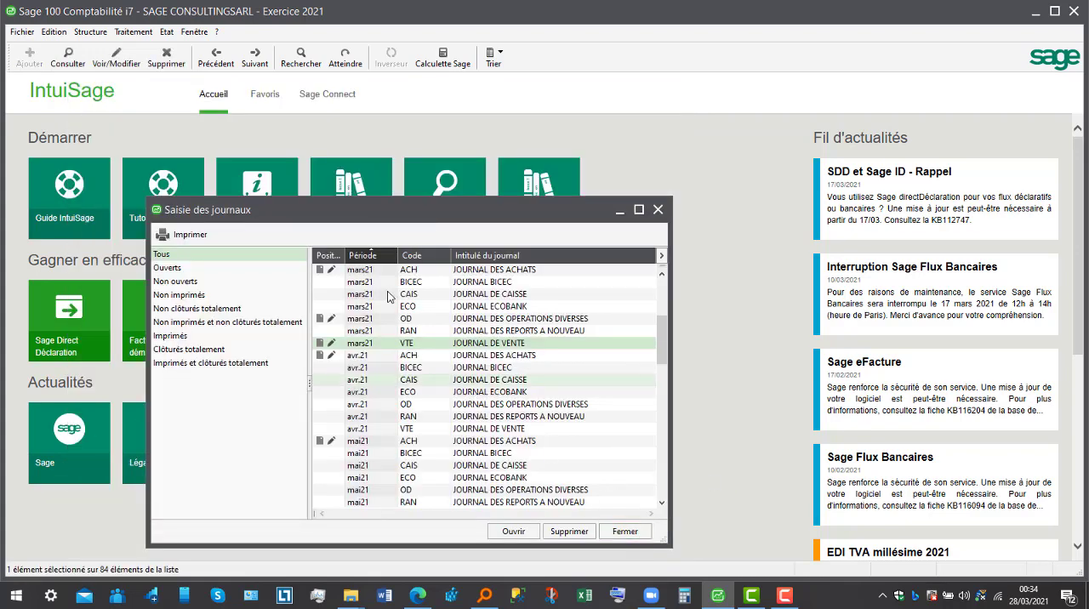
{"action": "left_click", "coordinate": [630, 531]}
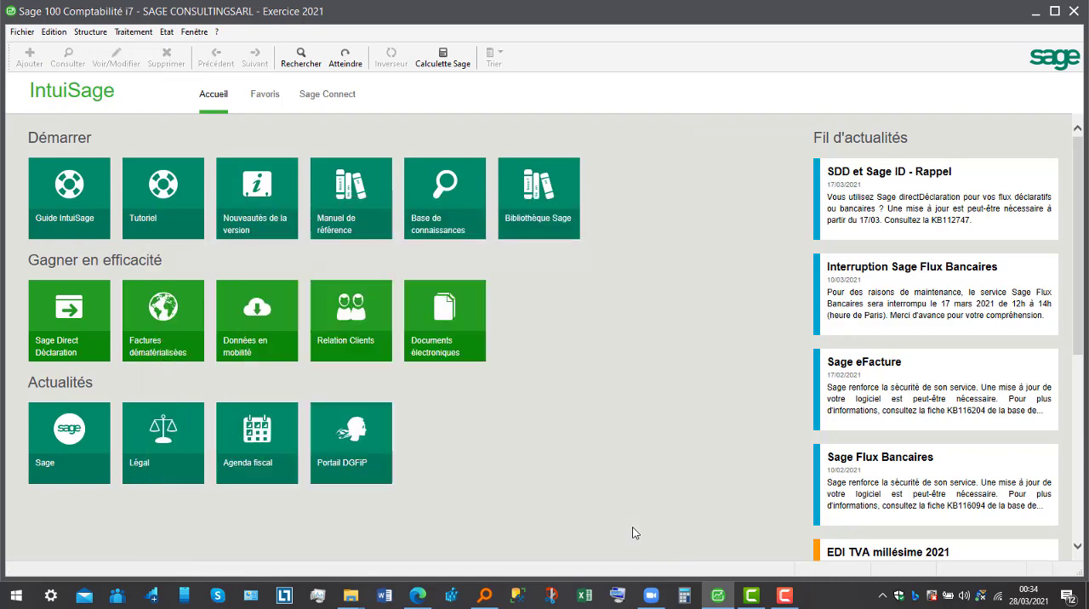
- Start a new budget item of type Détail with the code PV, working from the maximized budget items list
{"action": "left_click", "coordinate": [90, 33]}
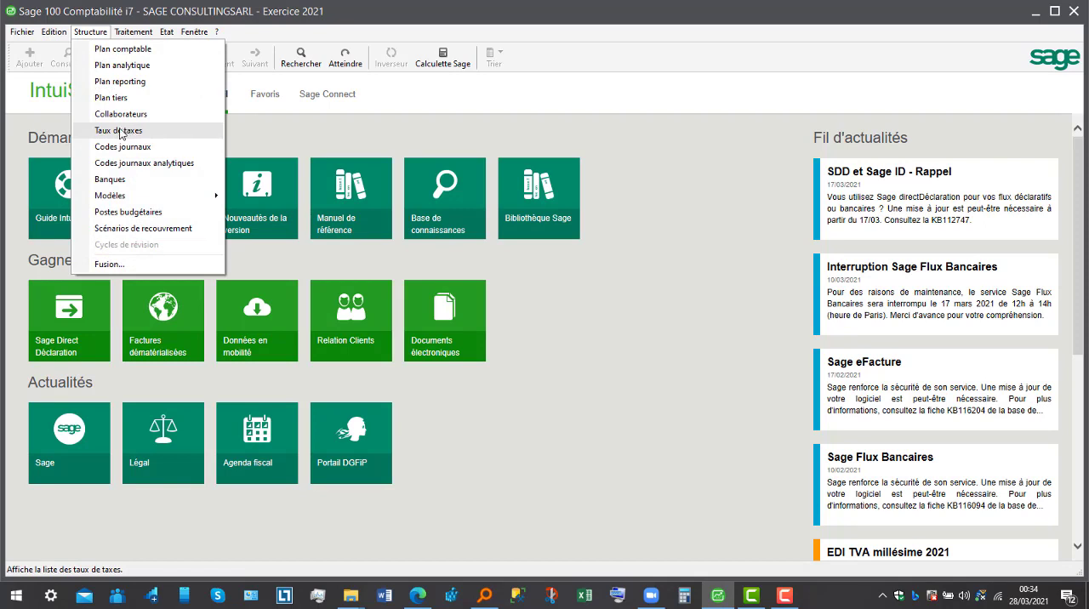
{"action": "left_click", "coordinate": [144, 214]}
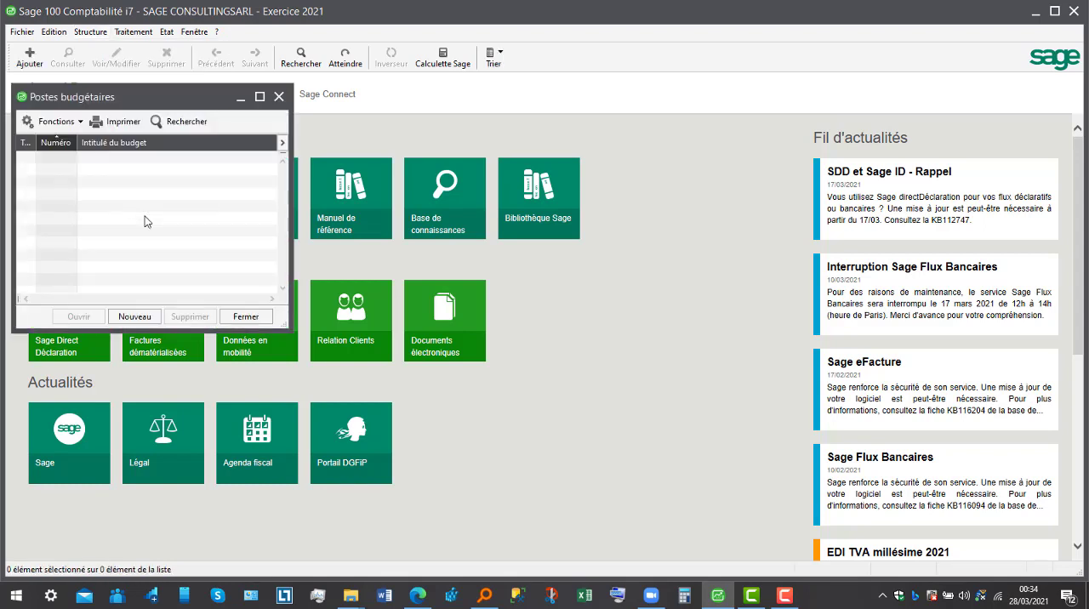
{"action": "left_click", "coordinate": [260, 97]}
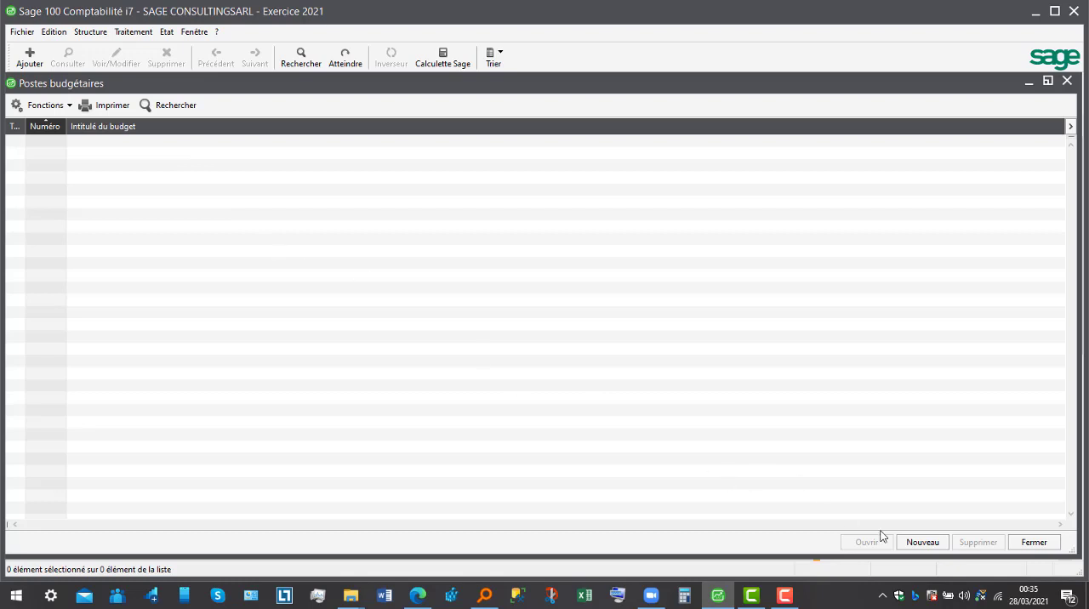
{"action": "left_click", "coordinate": [935, 545]}
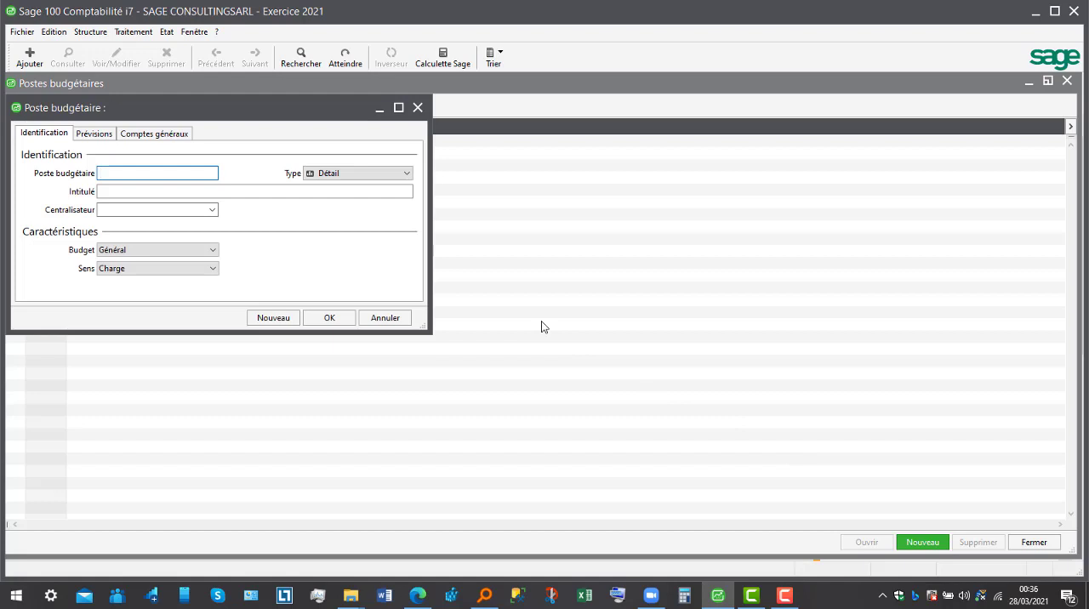
{"action": "type", "text": "PV"}
{"action": "key", "text": "Tab"}
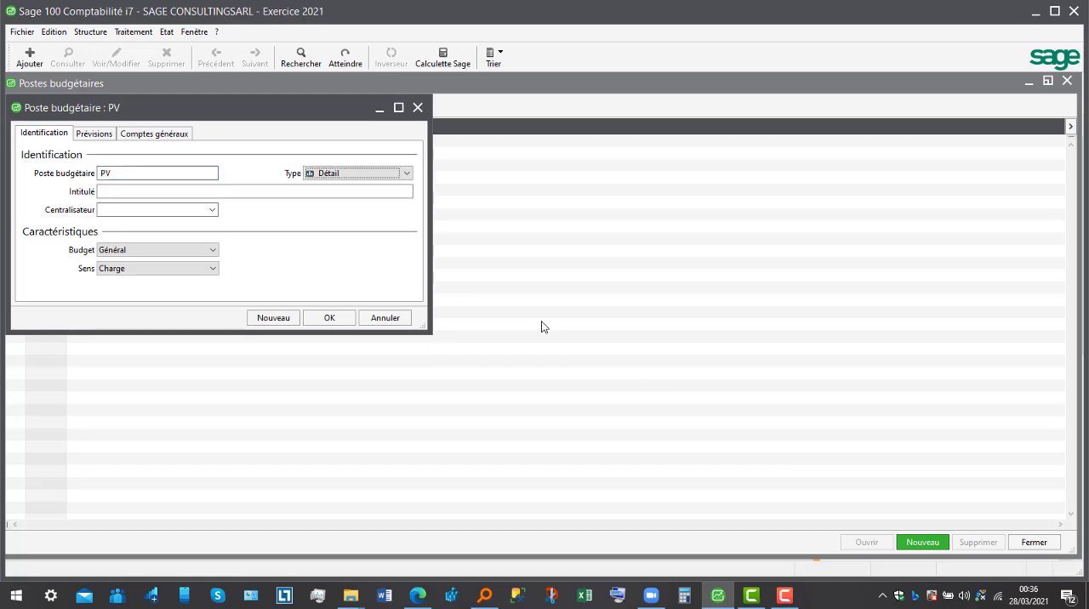
{"action": "key", "text": "Tab"}
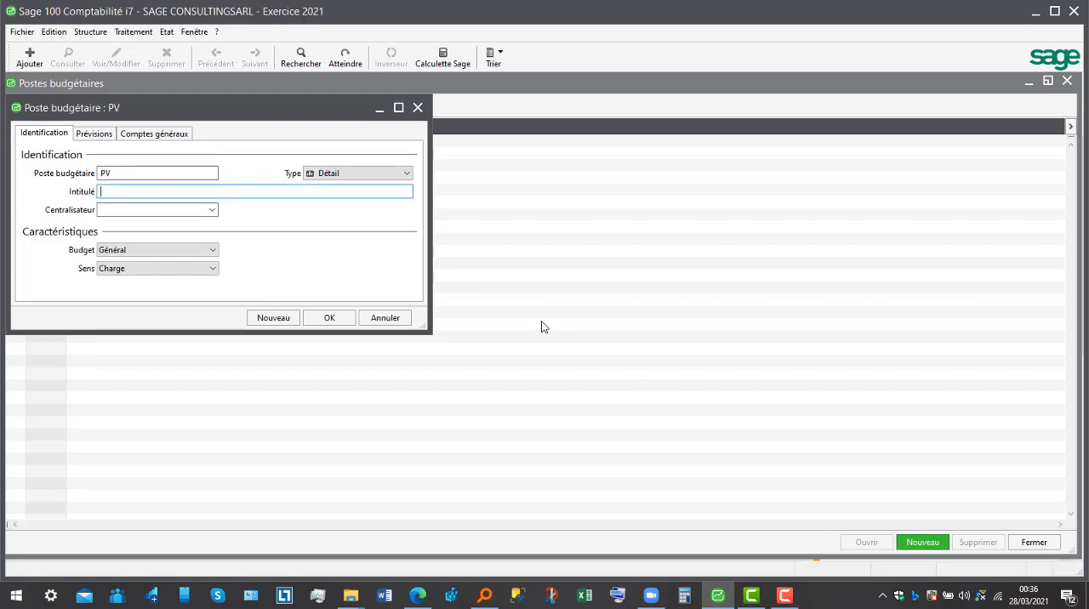
- Title the budget item PREVIONS DES VENTES and set its direction (Sens) to Produit
{"action": "type", "text": "PREVIONS"}
{"action": "type", "text": "DE"}
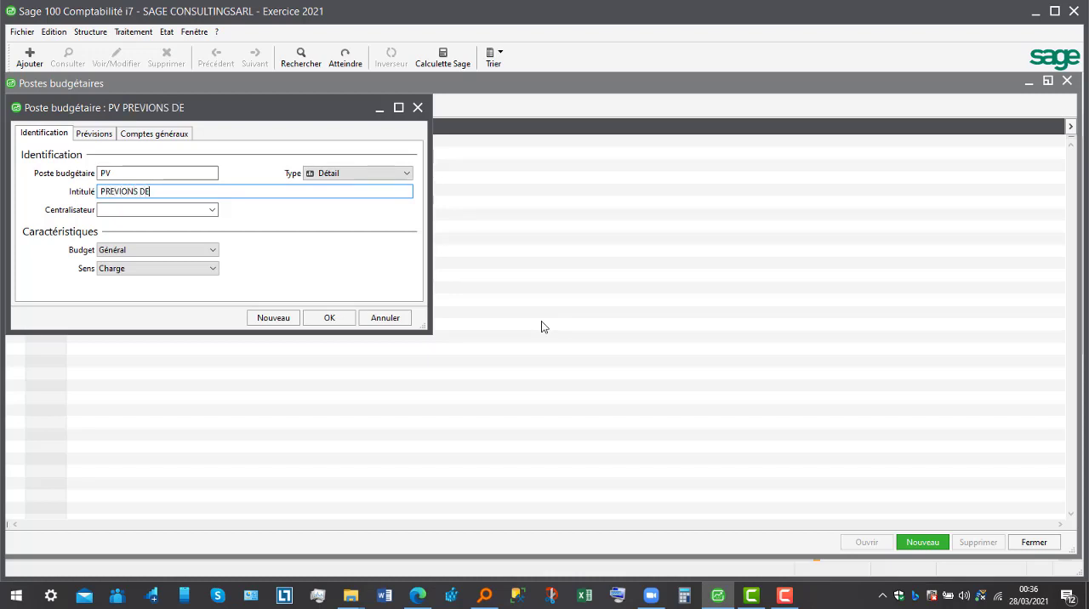
{"action": "type", "text": "S VENTES"}
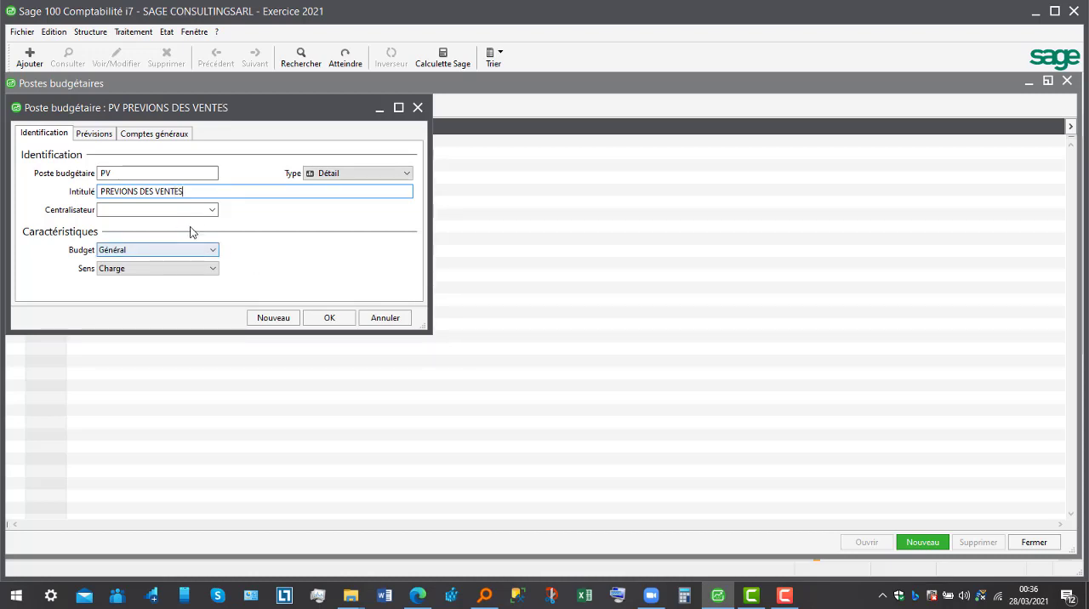
{"action": "left_click", "coordinate": [211, 267]}
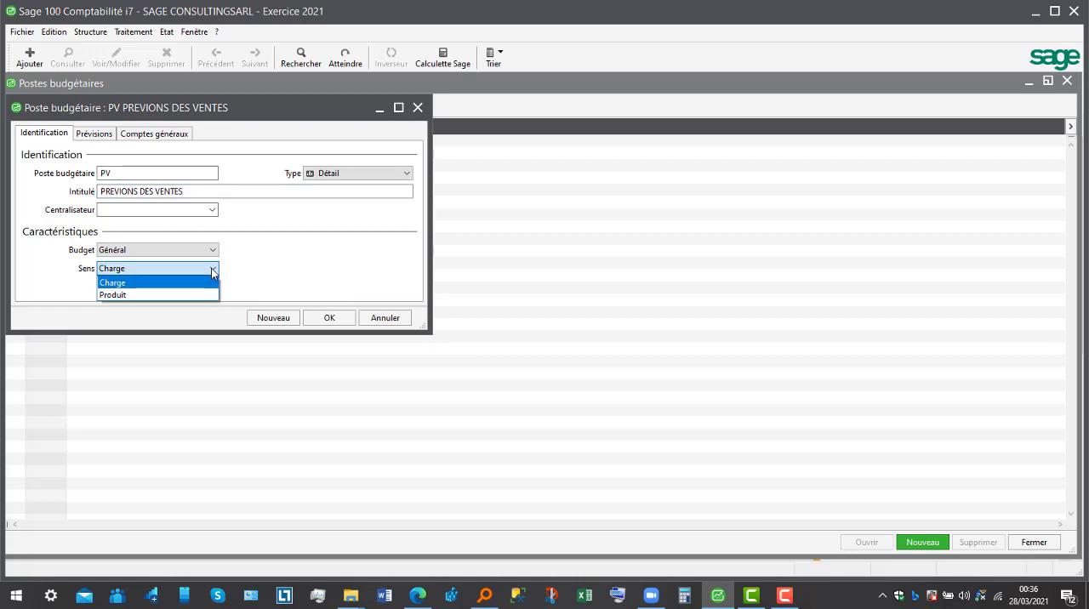
{"action": "left_click", "coordinate": [192, 295]}
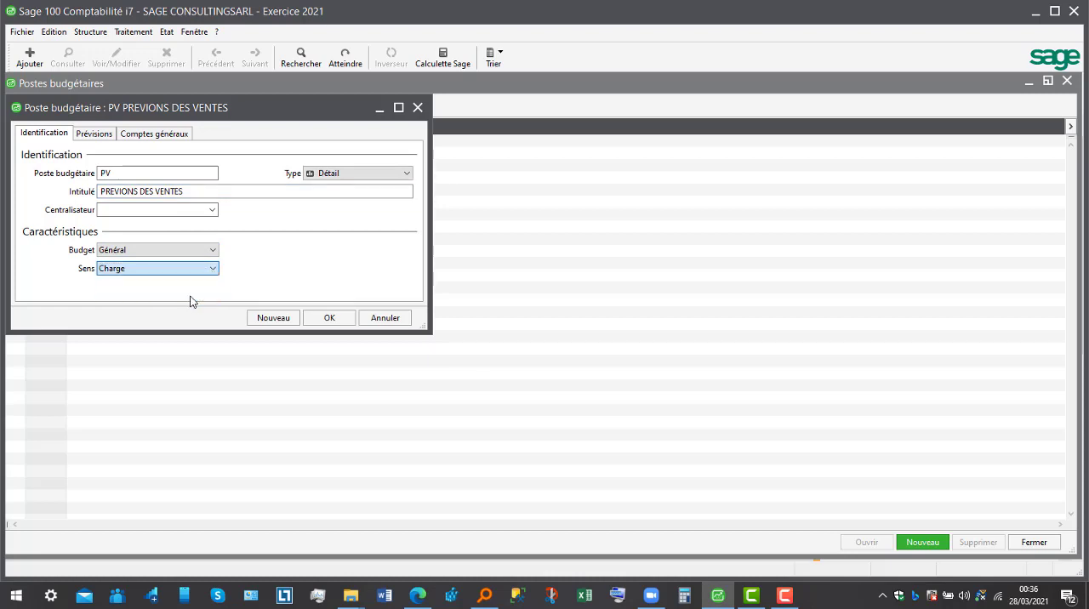
- Assign the budget item to budget PLAN2 with analytic section AGEN10, and open its forecasts
{"action": "left_click", "coordinate": [213, 252]}
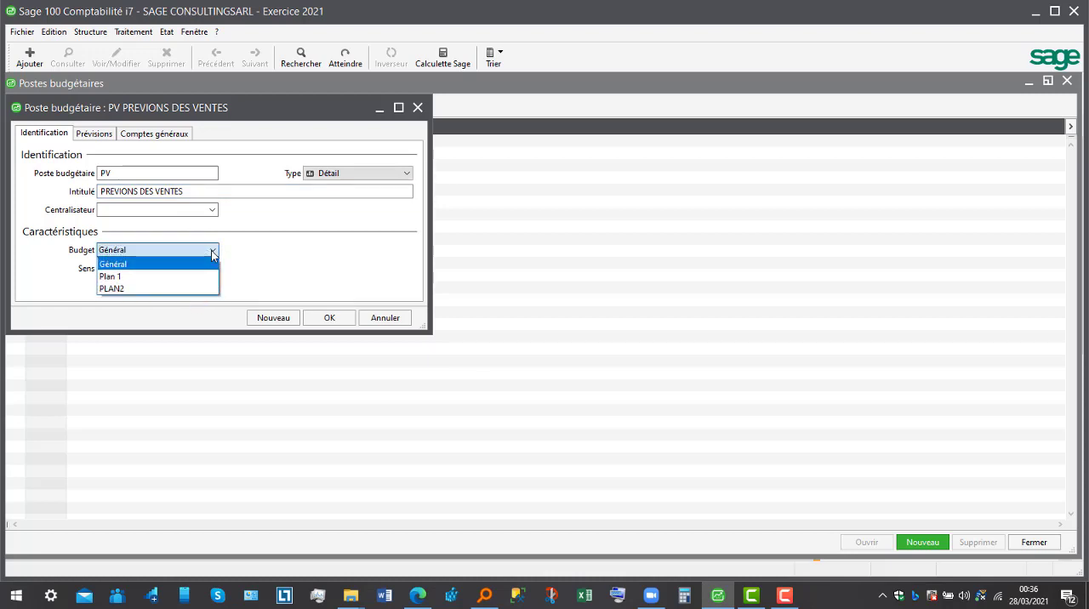
{"action": "left_click", "coordinate": [175, 288]}
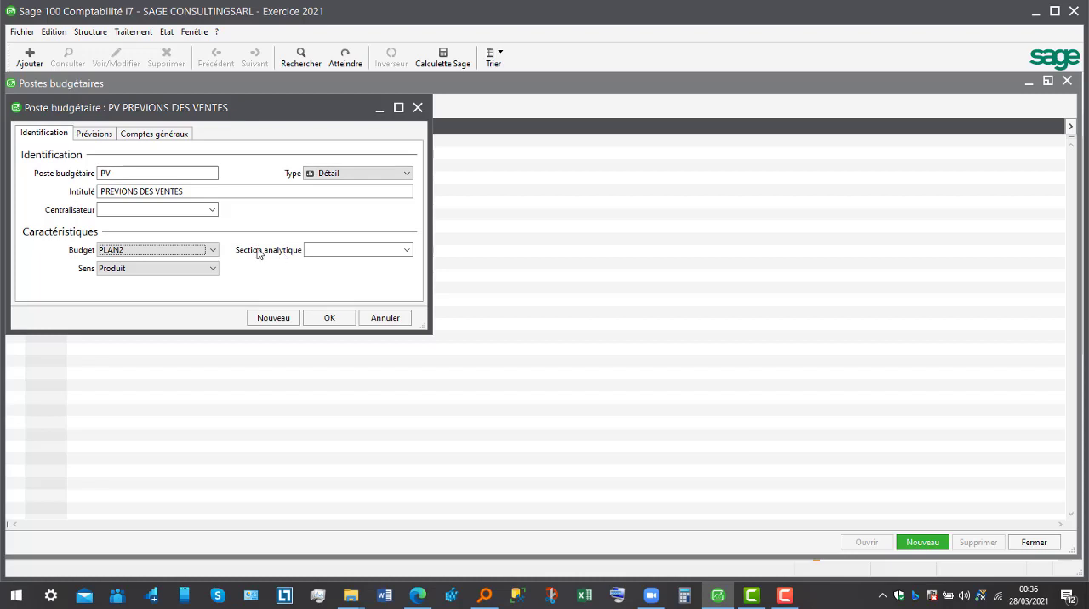
{"action": "left_click", "coordinate": [95, 134]}
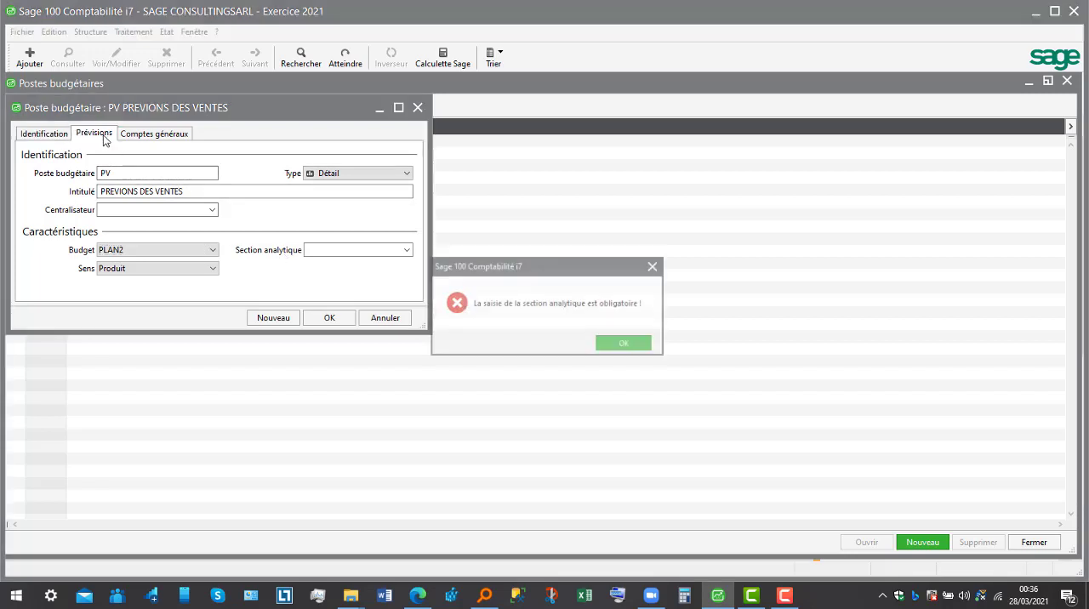
{"action": "left_click", "coordinate": [608, 343]}
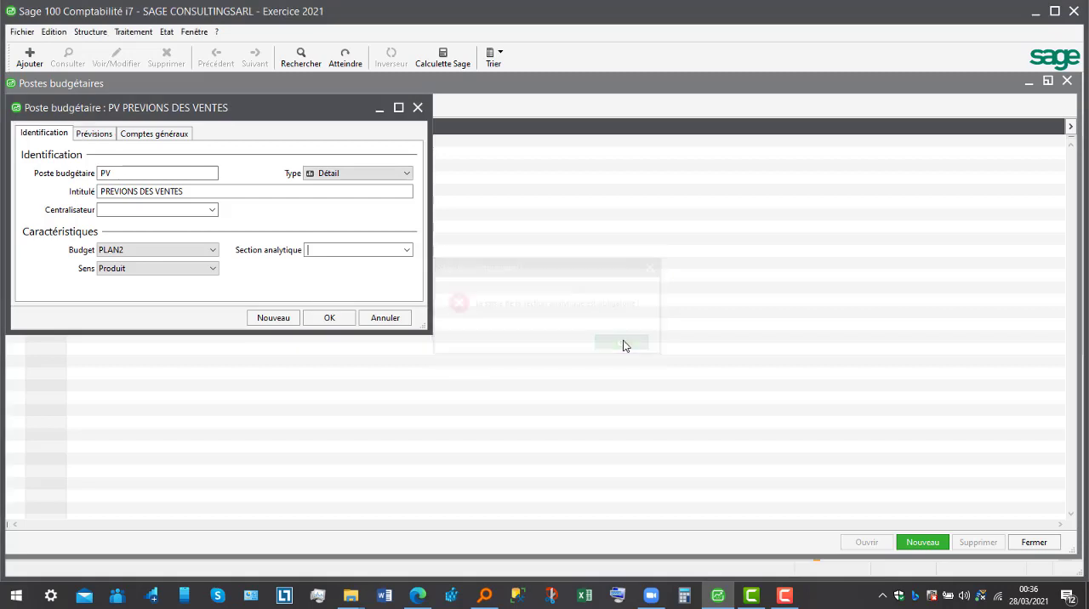
{"action": "left_click", "coordinate": [407, 253]}
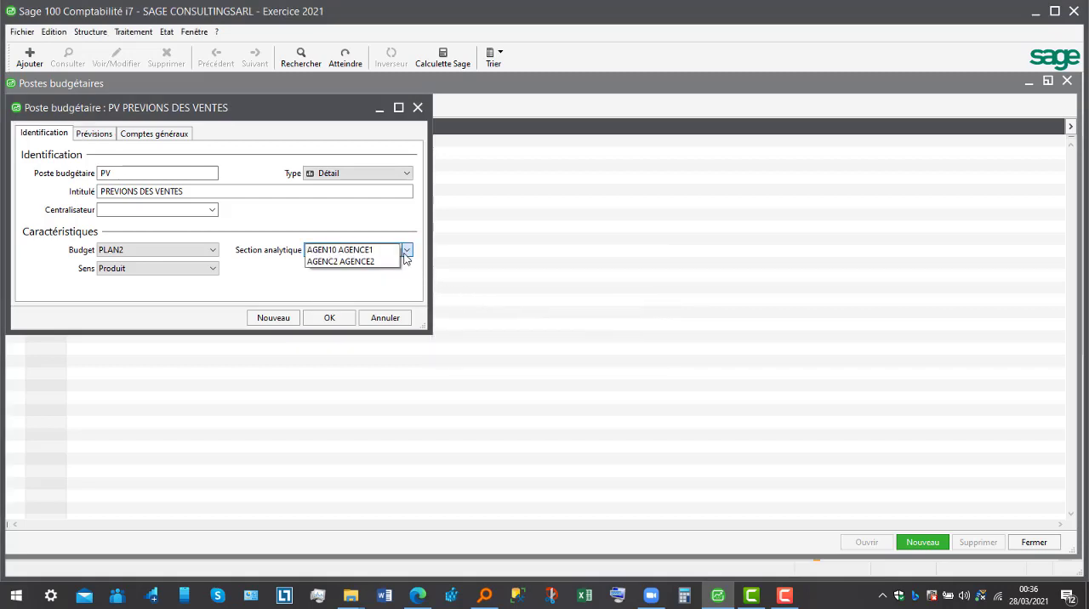
{"action": "left_click", "coordinate": [361, 252]}
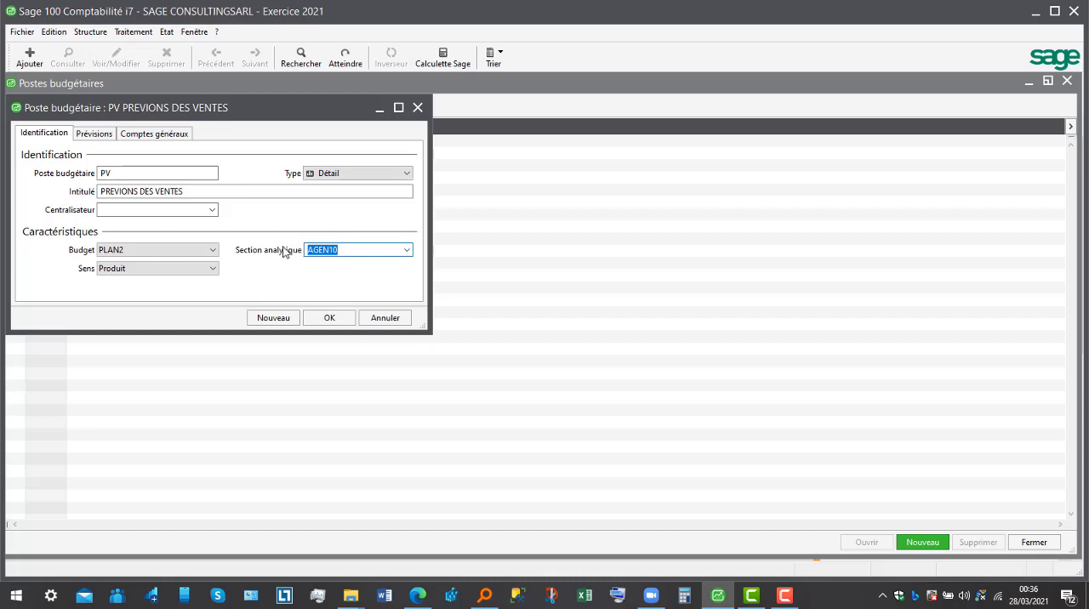
{"action": "left_click", "coordinate": [101, 134]}
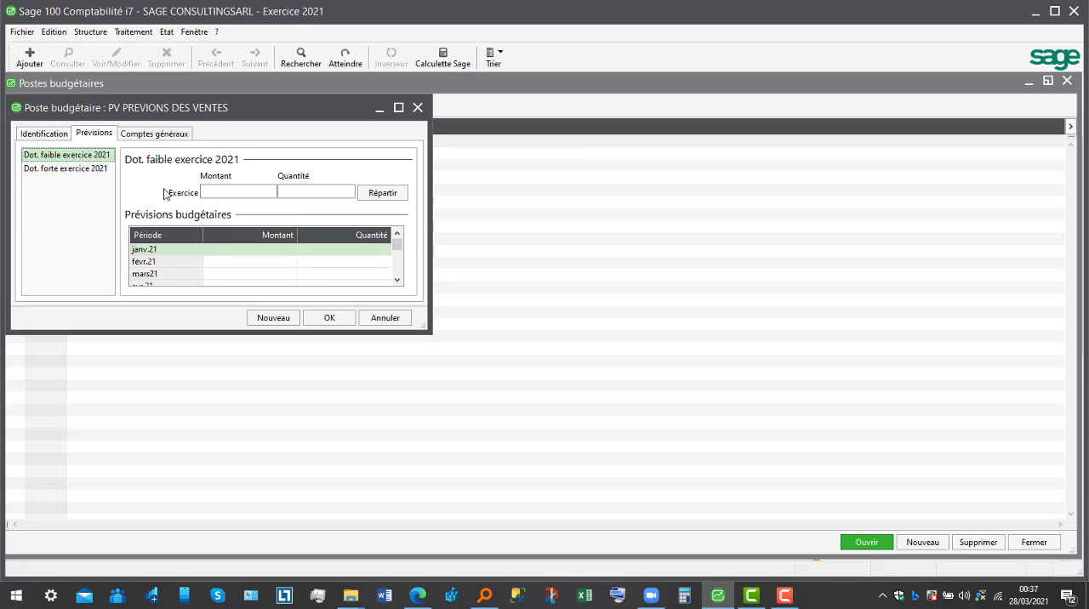
- Enter 25000000 as the low-allocation (Dot. faible) amount for fiscal year 2021 and distribute it over the months
{"action": "left_click", "coordinate": [226, 191]}
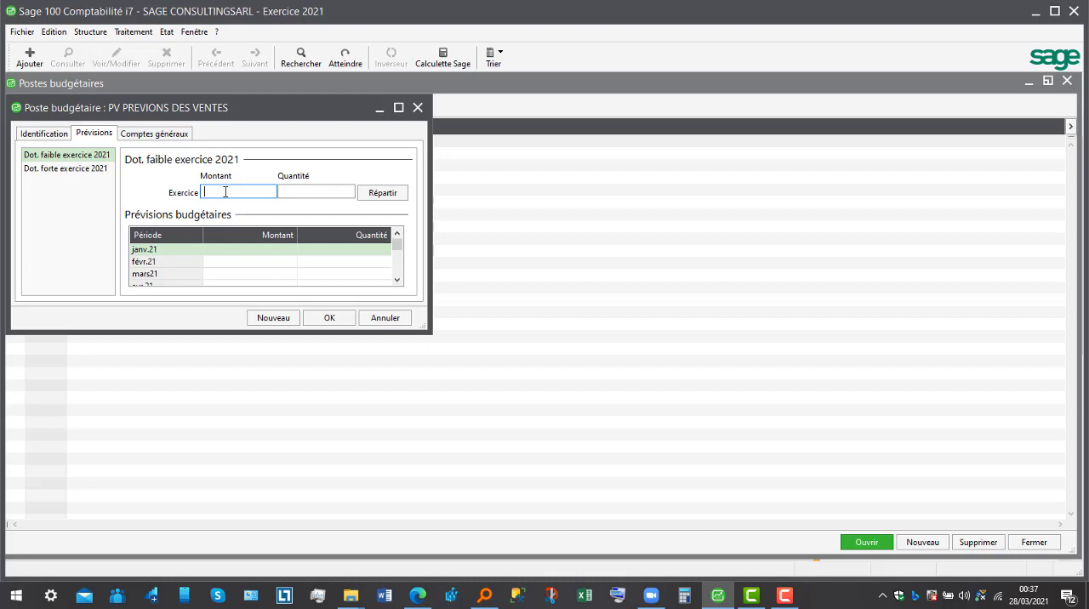
{"action": "type", "text": "5"}
{"action": "key", "text": "BackSpace"}
{"action": "type", "text": "25000000"}
{"action": "left_click", "coordinate": [384, 194]}
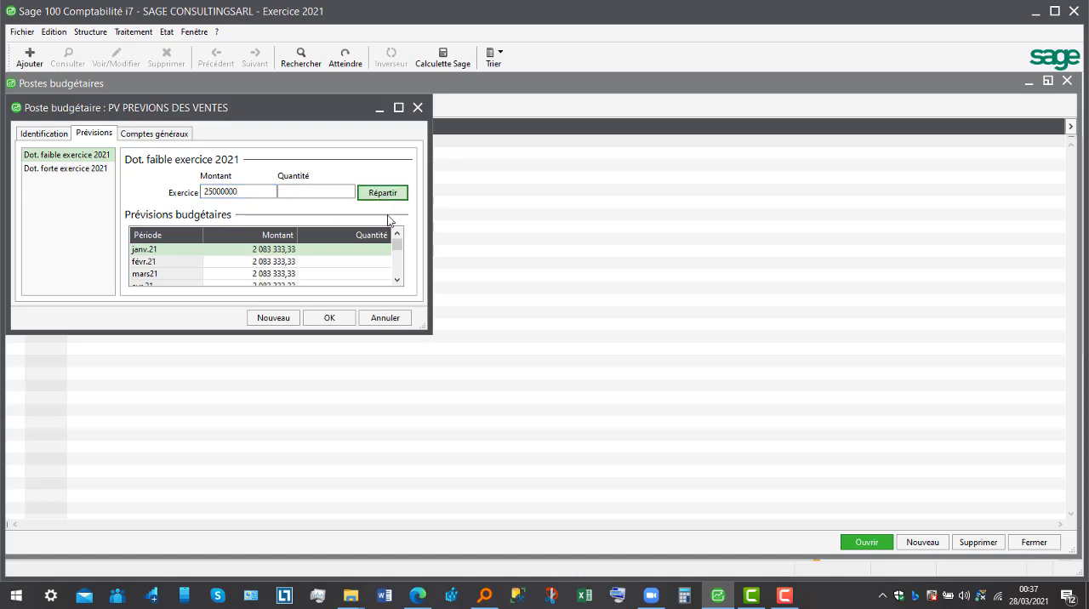
{"action": "mouse_move", "coordinate": [393, 248]}
{"action": "left_mouse_down"}
{"action": "mouse_move", "coordinate": [398, 282]}
{"action": "mouse_move", "coordinate": [396, 244]}
{"action": "left_mouse_up"}
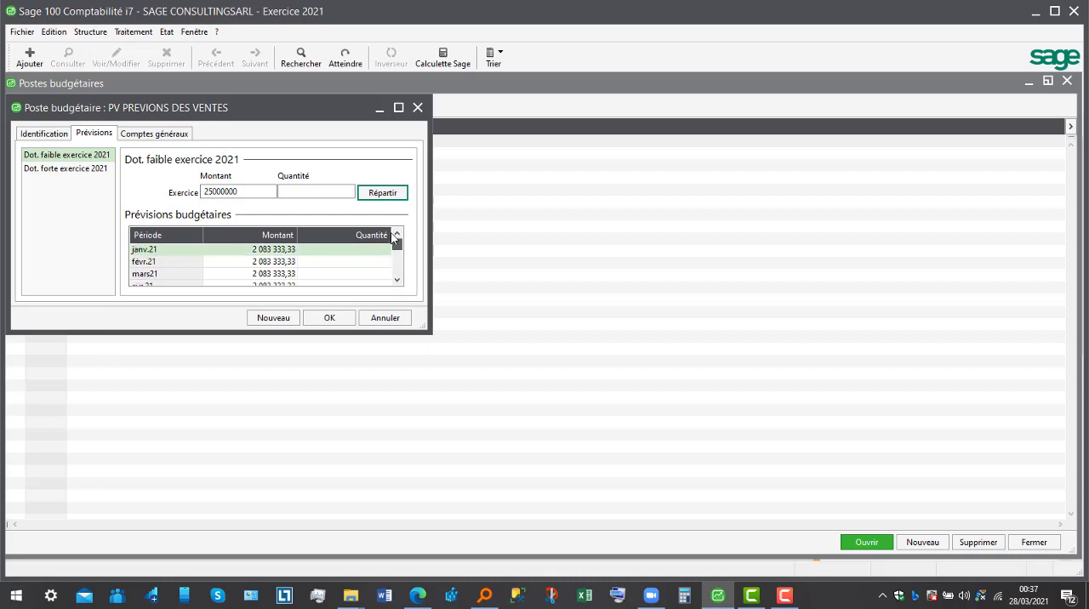
- Set the low-allocation amount for fiscal year 2021 to 36000000 and redistribute it over the months
{"action": "left_click", "coordinate": [291, 192]}
{"action": "left_click", "coordinate": [256, 191]}
{"action": "left_click_drag", "start_coordinate": [254, 191], "coordinate": [175, 192]}
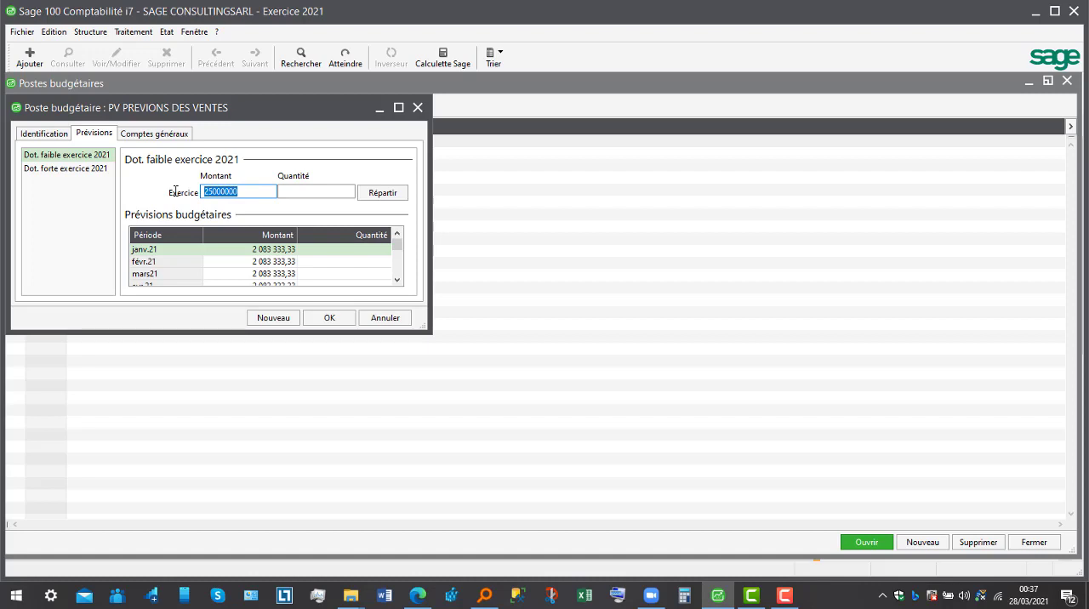
{"action": "type", "text": "36000000"}
{"action": "left_click", "coordinate": [296, 194]}
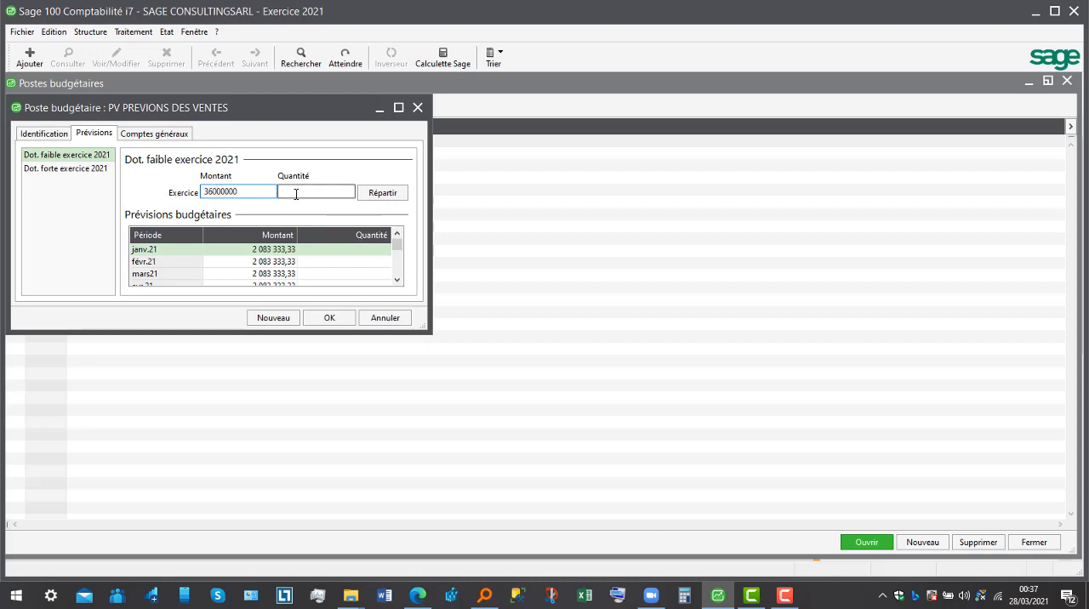
{"action": "left_click", "coordinate": [383, 193]}
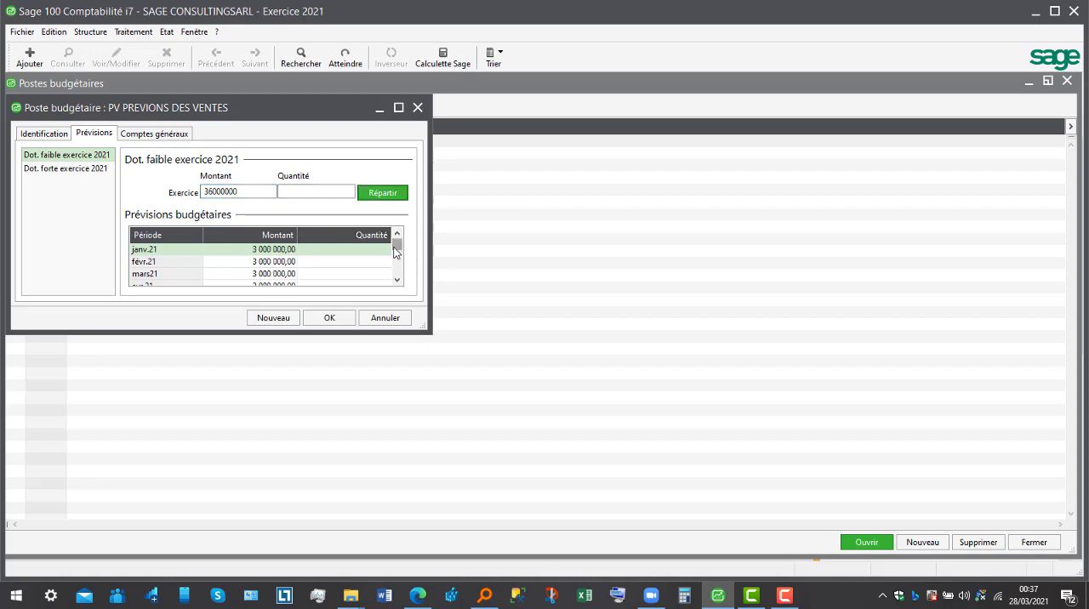
{"action": "left_click_drag", "start_coordinate": [396, 252], "coordinate": [390, 204]}
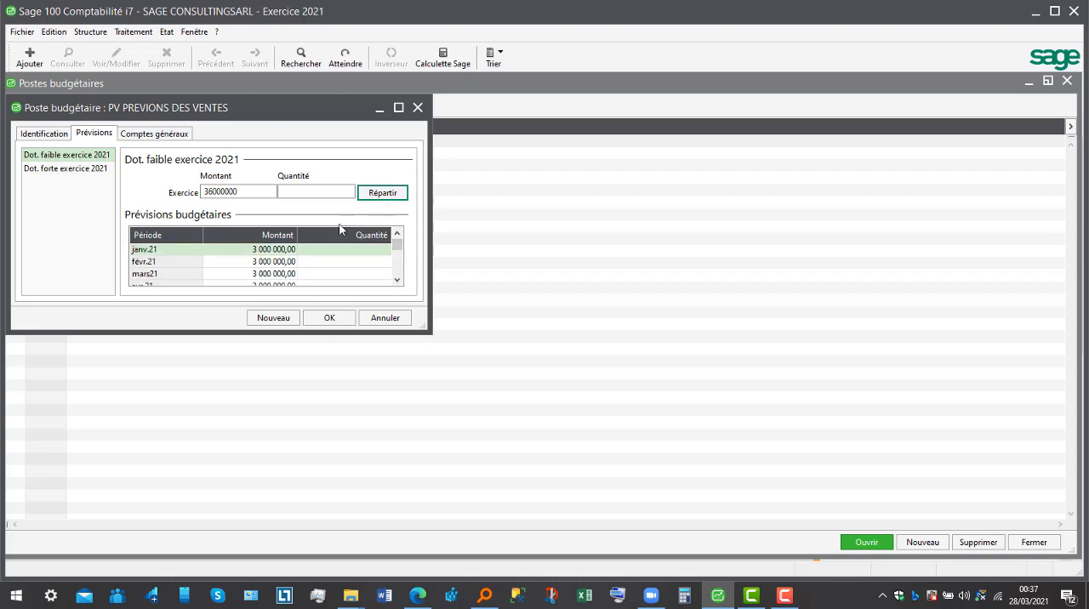
- Set the February 2021 forecast amount to 2000000 and maximize the budget item window
{"action": "double_click", "coordinate": [274, 263]}
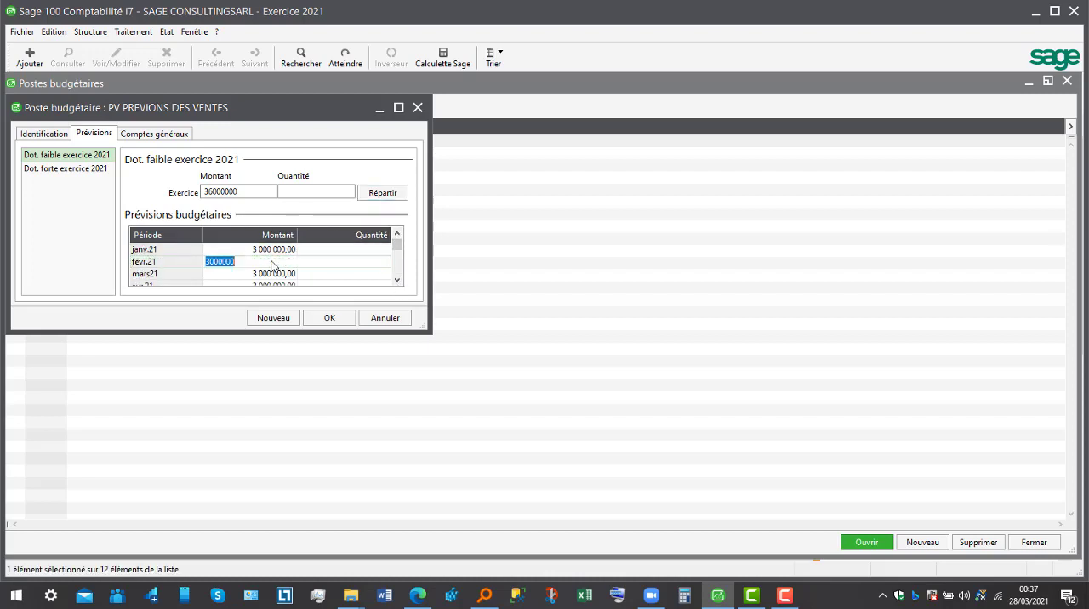
{"action": "type", "text": "2000000"}
{"action": "left_click", "coordinate": [398, 108]}
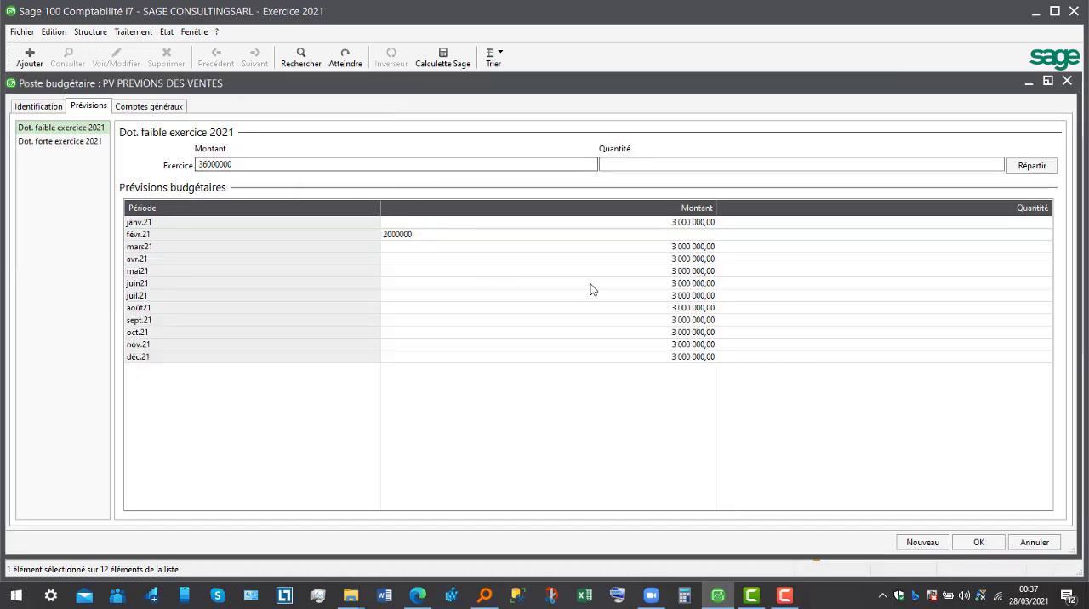
- Set the April 2021 forecast amount to 4000000
{"action": "left_click", "coordinate": [709, 261]}
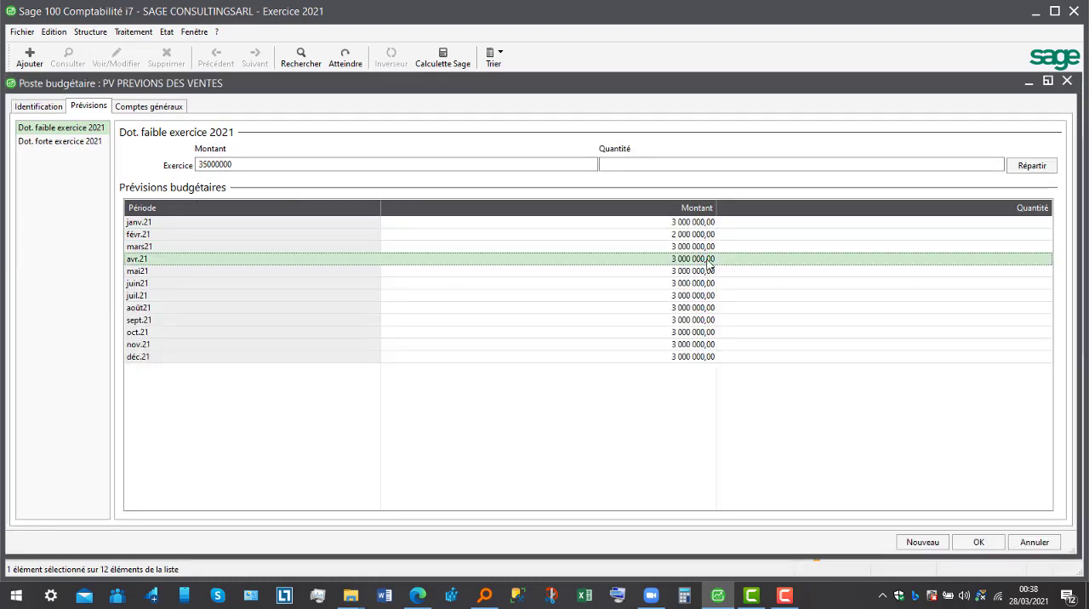
{"action": "left_click", "coordinate": [709, 262]}
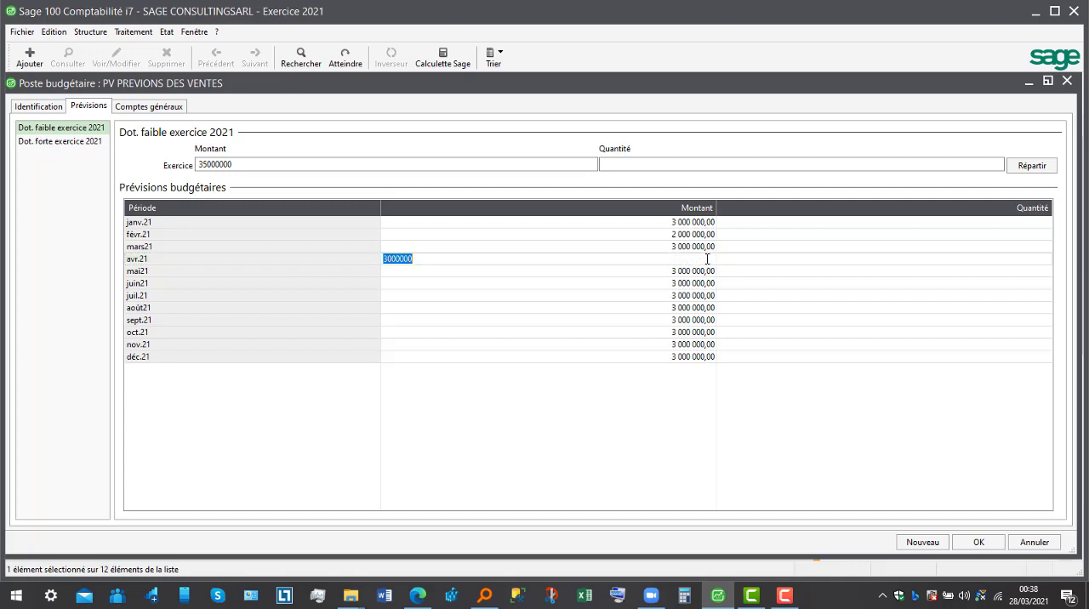
{"action": "key", "text": "Left"}
{"action": "key", "text": "Delete"}
{"action": "type", "text": "4"}
{"action": "key", "text": "Return"}
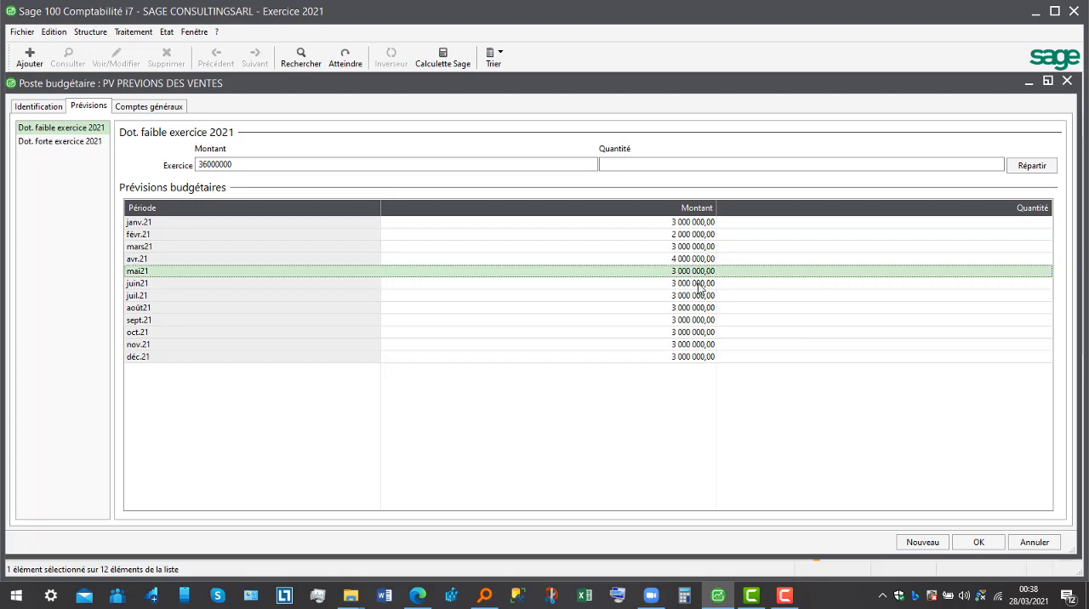
- Set the June 2021 forecast amount to 4500000
{"action": "left_click", "coordinate": [699, 288]}
{"action": "left_click", "coordinate": [699, 288]}
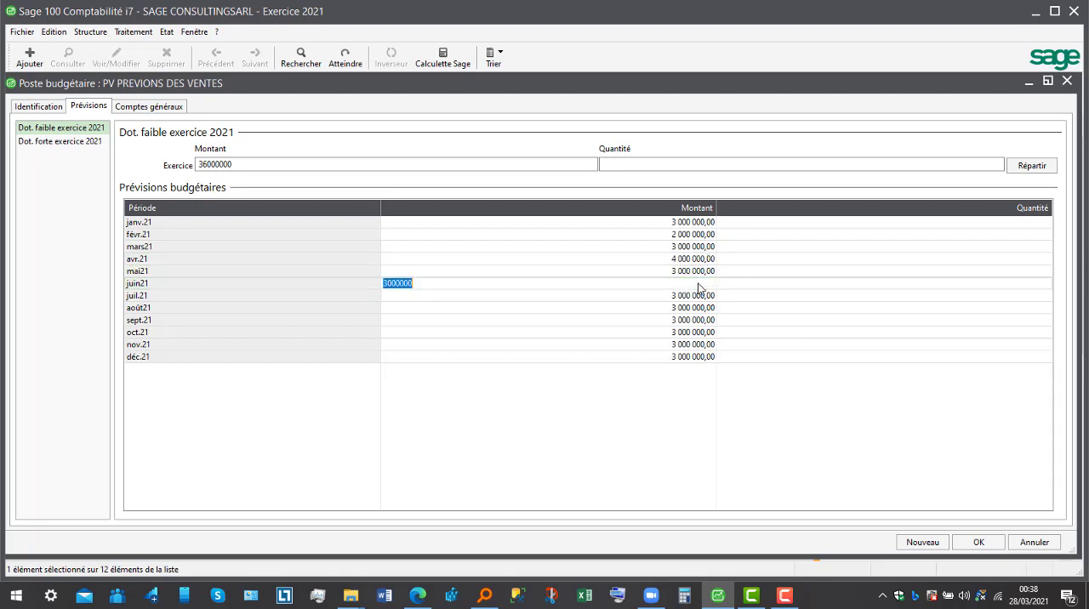
{"action": "left_click", "coordinate": [387, 283]}
{"action": "key", "text": "BackSpace"}
{"action": "key", "text": "Delete"}
{"action": "type", "text": "45"}
{"action": "key", "text": "Return"}
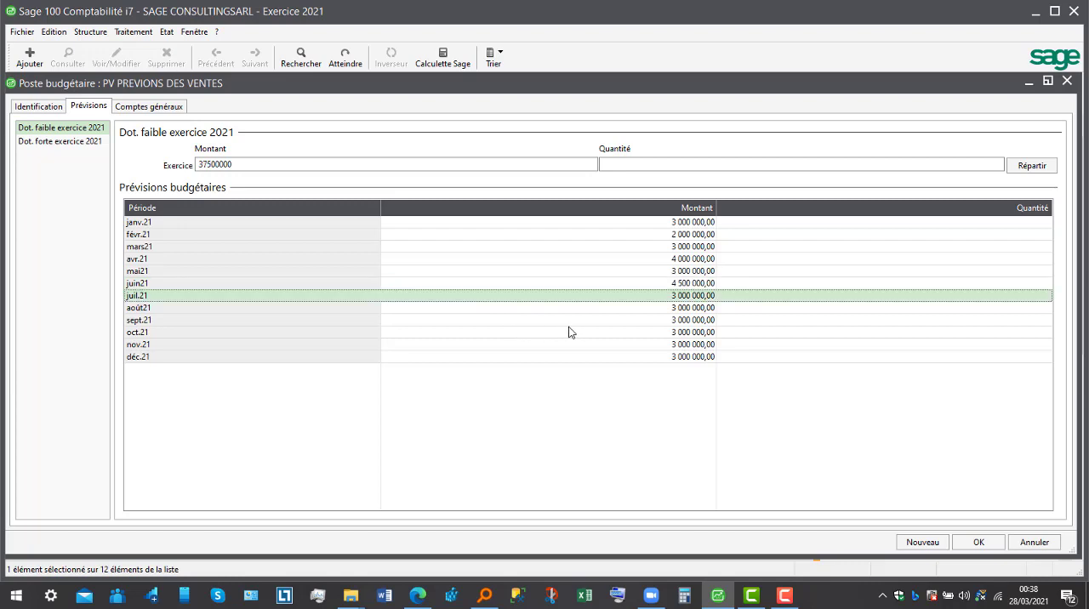
- Set the December 2021 forecast amount to 5000000 and save the budget item
{"action": "left_click", "coordinate": [704, 357]}
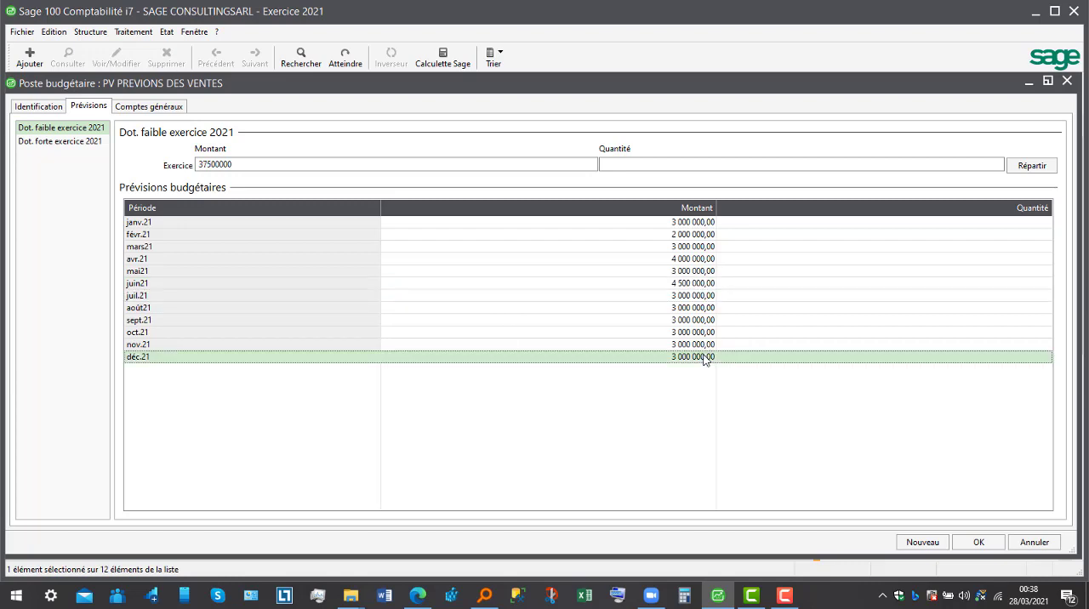
{"action": "left_click", "coordinate": [704, 357]}
{"action": "left_click", "coordinate": [389, 357]}
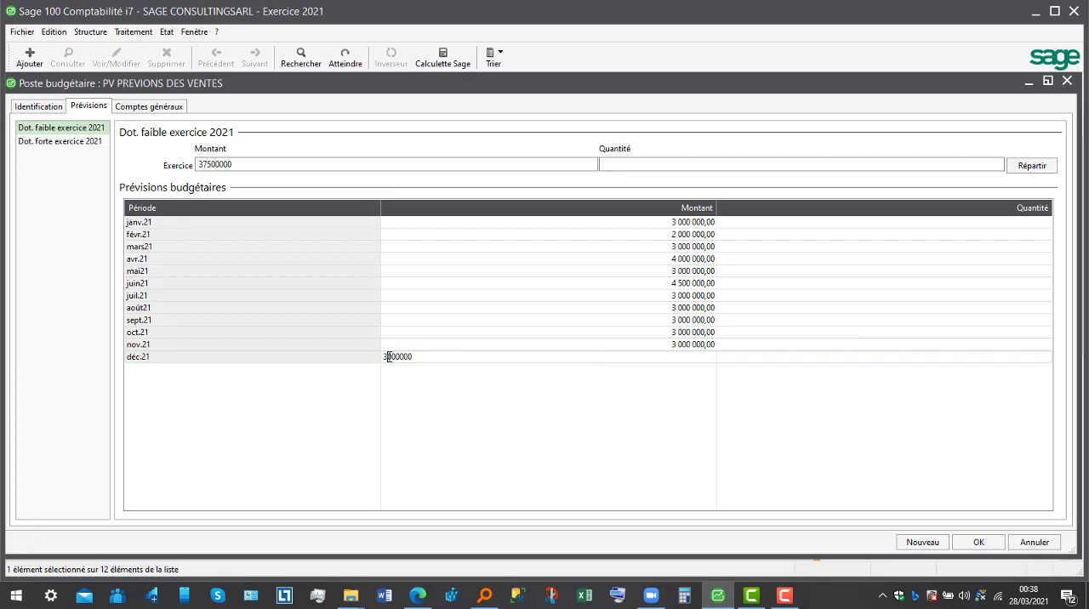
{"action": "key", "text": "BackSpace"}
{"action": "type", "text": "5"}
{"action": "left_click", "coordinate": [470, 298]}
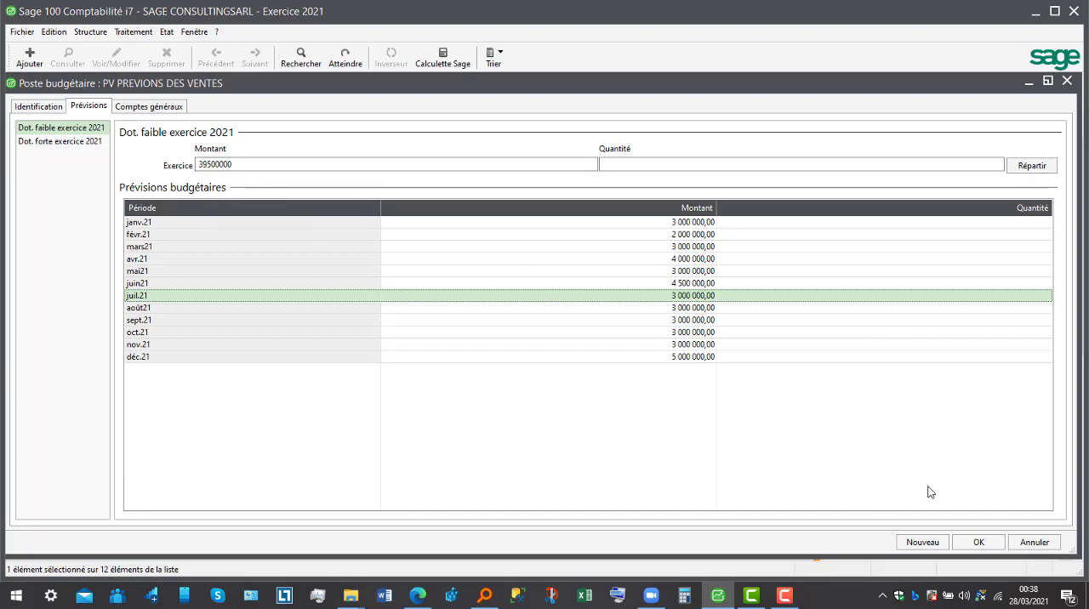
{"action": "left_click", "coordinate": [980, 543]}
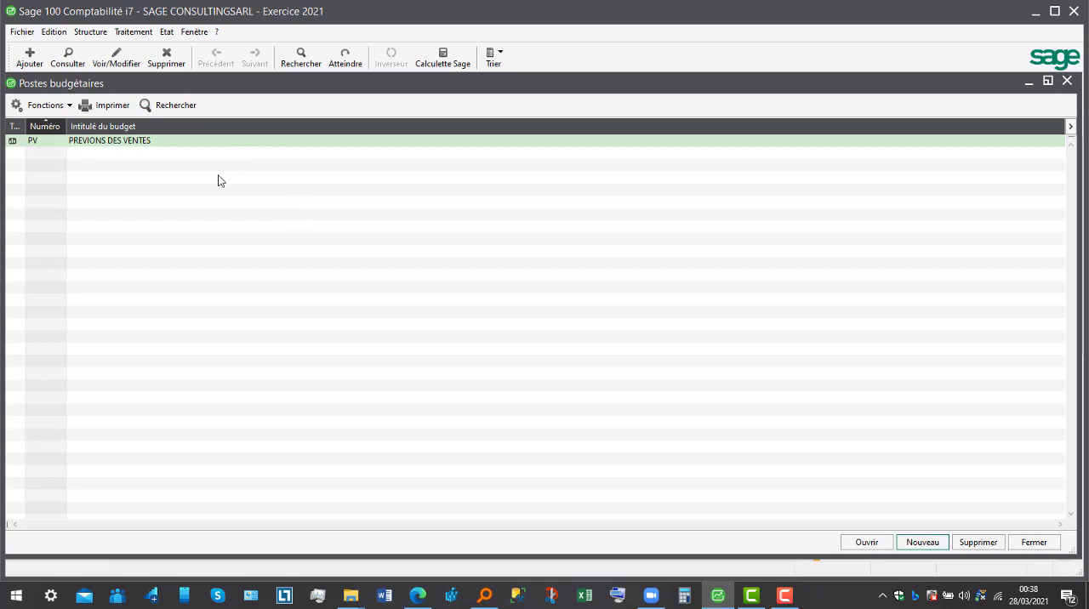
- Assign general account 701100 Vente de marcandise to the PV PREVIONS DES VENTES budget item and save it
{"action": "left_click", "coordinate": [202, 143]}
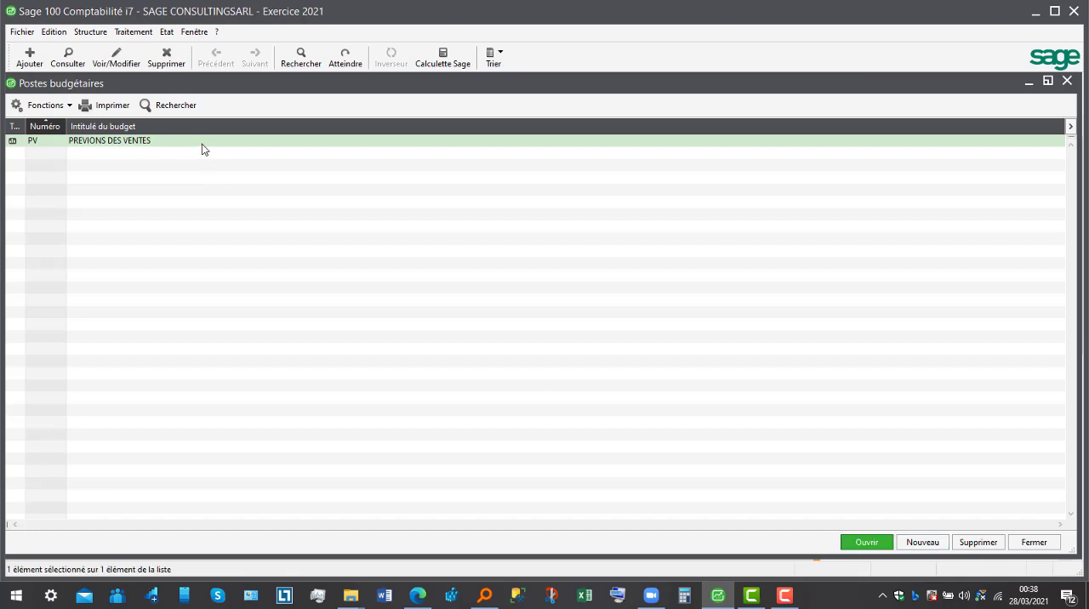
{"action": "double_click", "coordinate": [202, 143]}
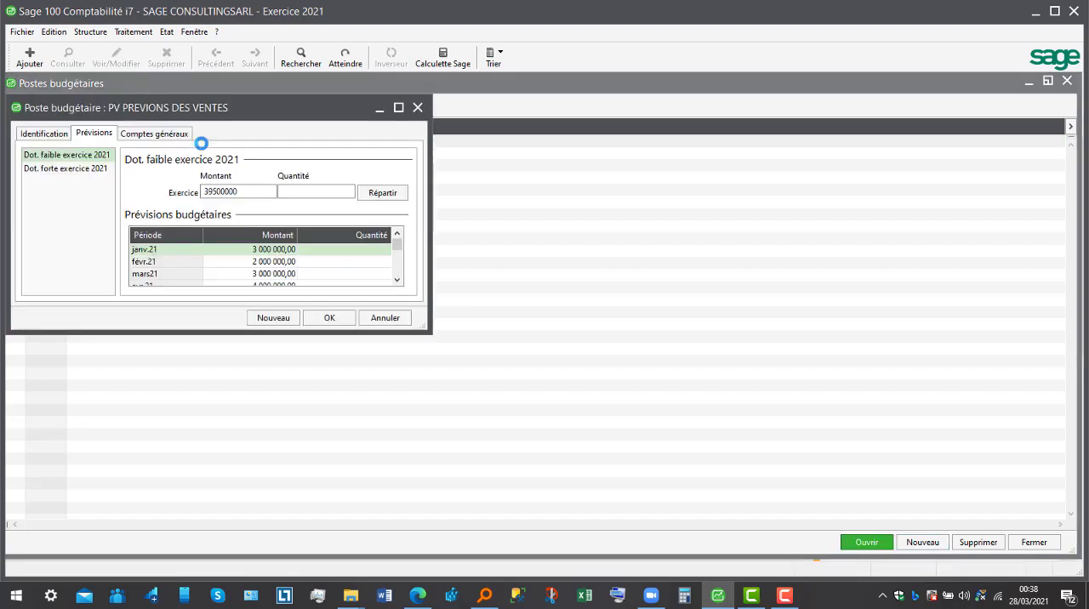
{"action": "left_click", "coordinate": [56, 135]}
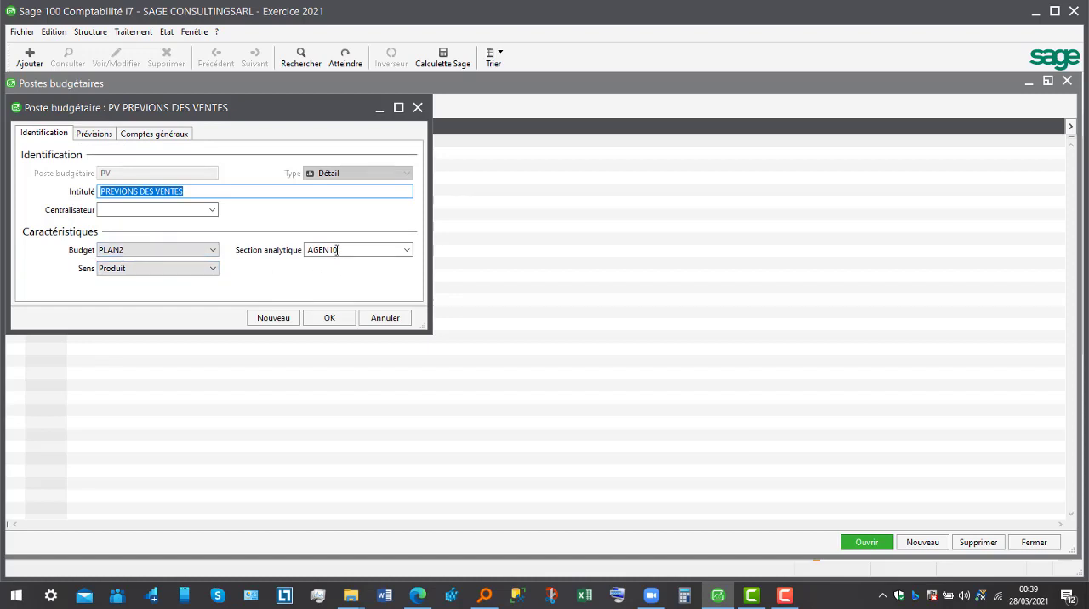
{"action": "left_click", "coordinate": [173, 137]}
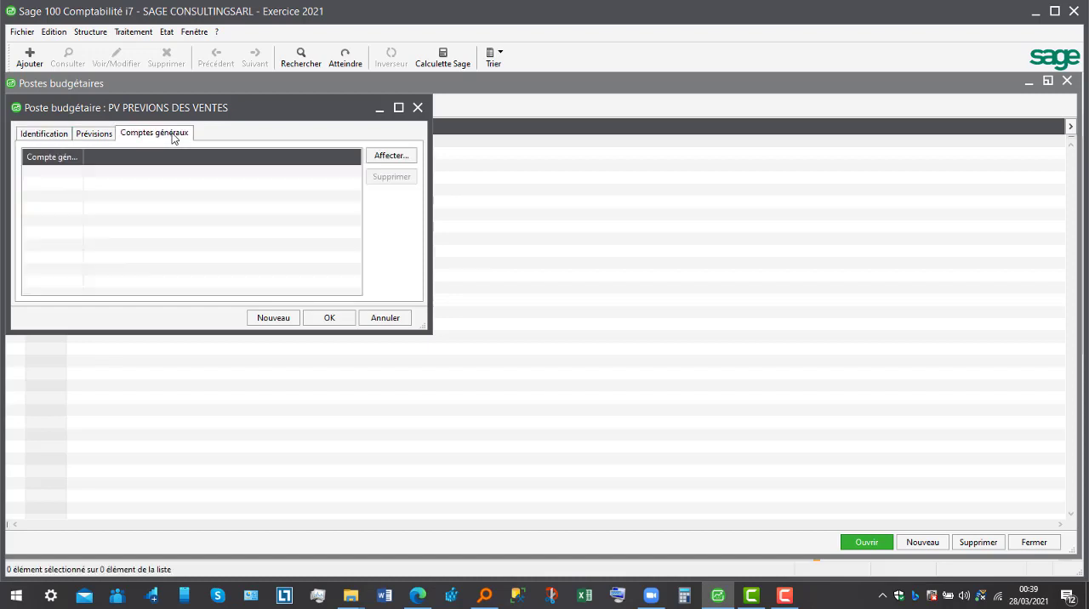
{"action": "left_click", "coordinate": [403, 158]}
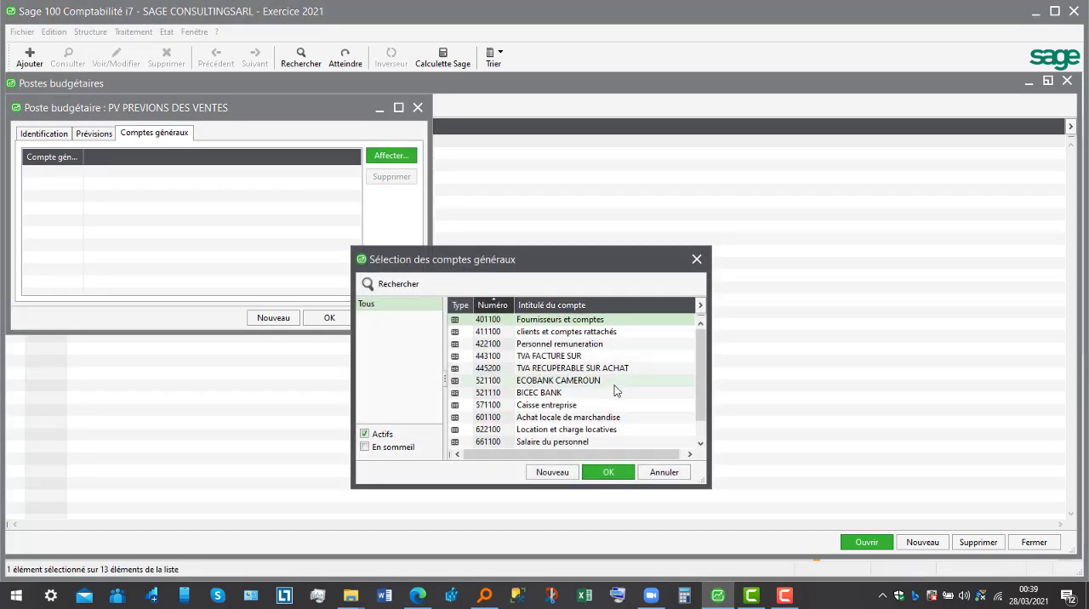
{"action": "left_click_drag", "start_coordinate": [705, 406], "coordinate": [705, 428]}
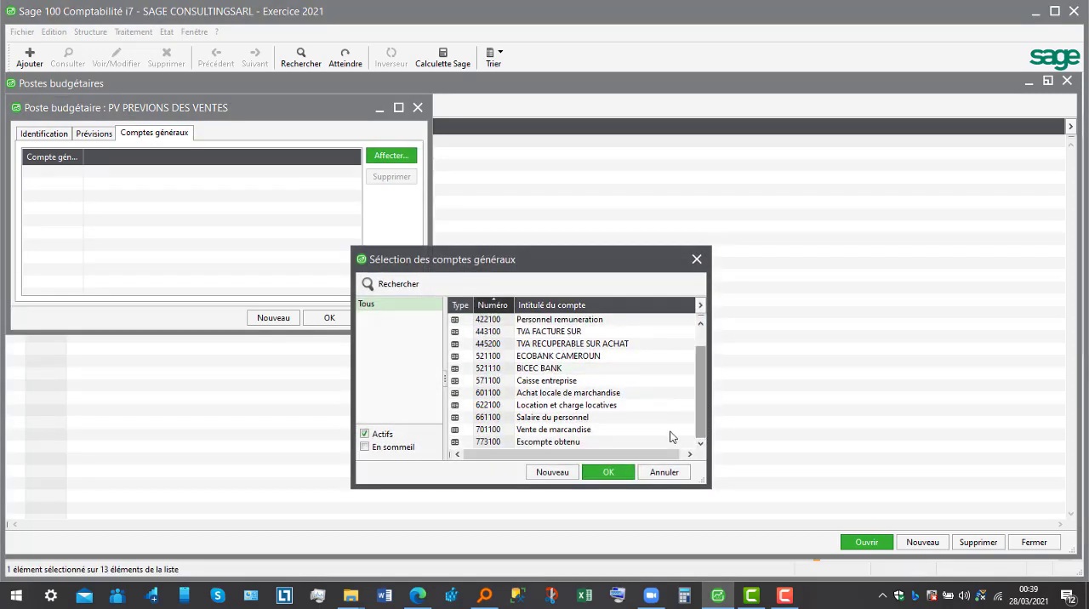
{"action": "left_click", "coordinate": [628, 432]}
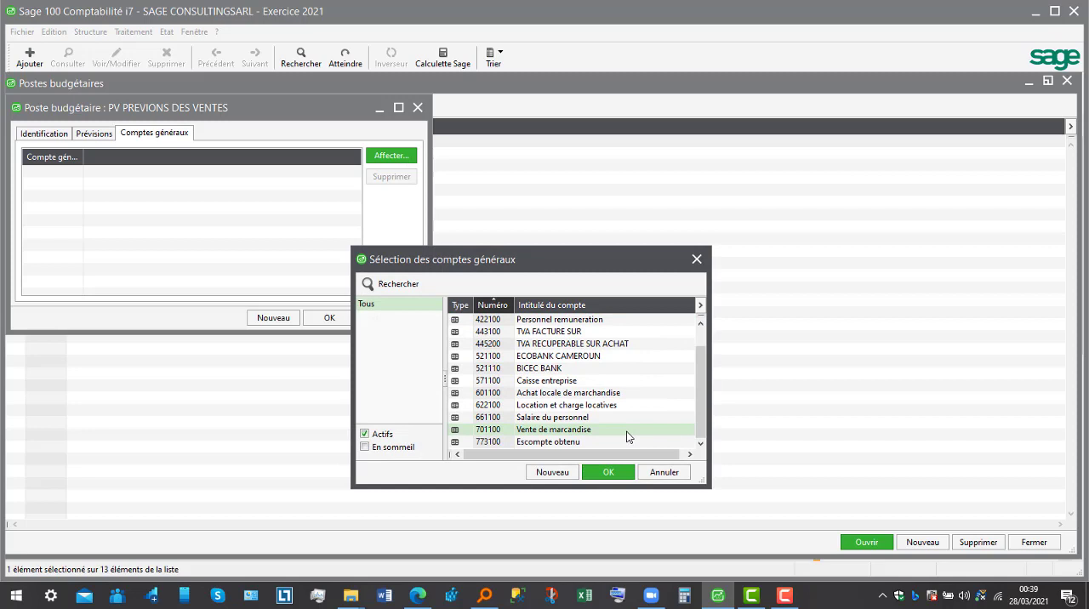
{"action": "left_click", "coordinate": [608, 471]}
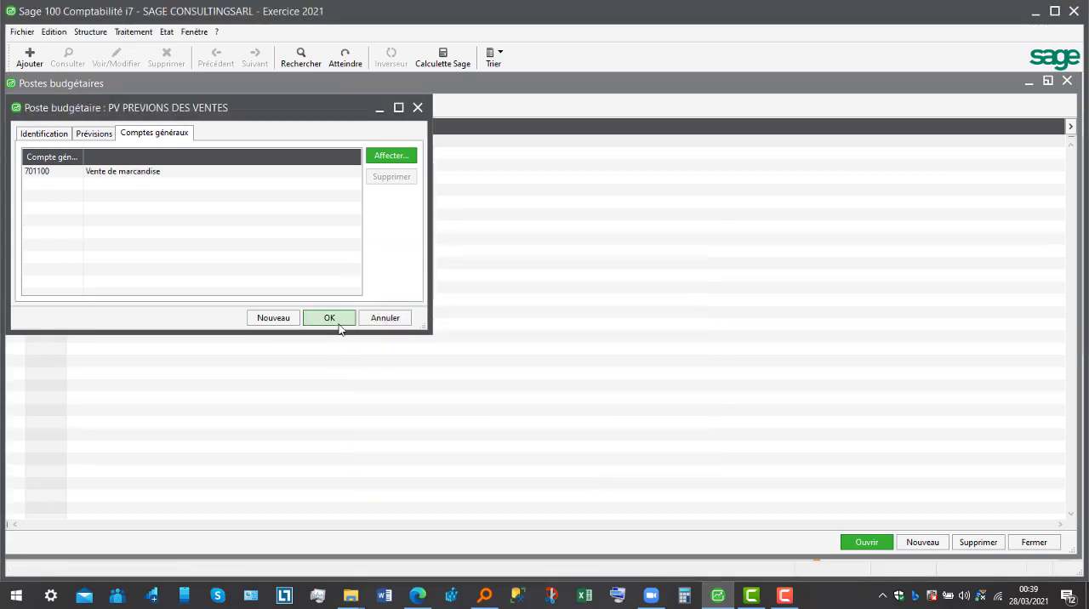
{"action": "left_click", "coordinate": [336, 322]}
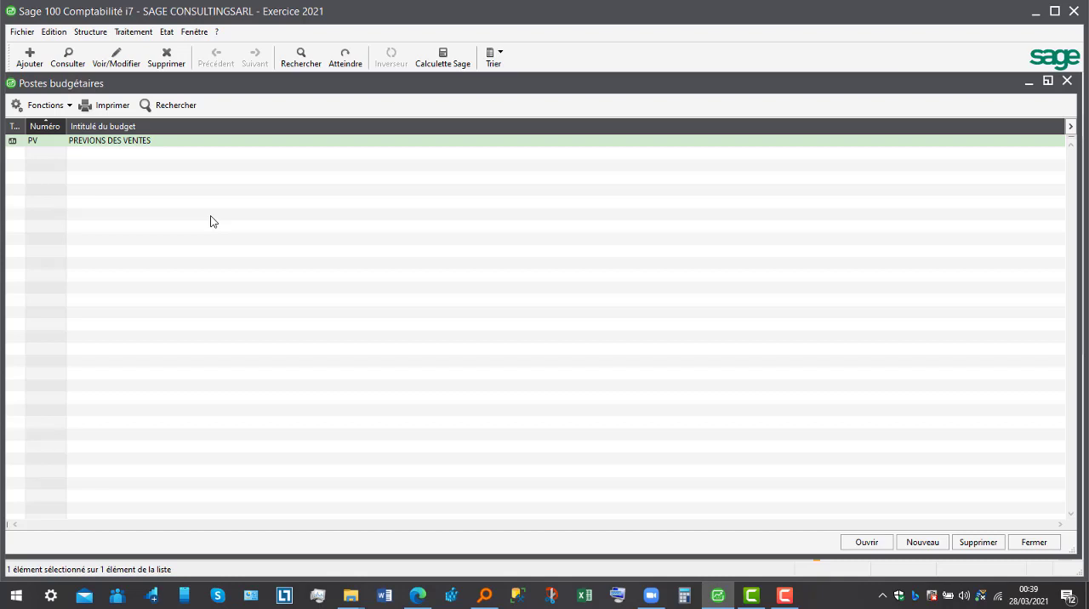
- Review the identification, forecast amounts and assigned general accounts of the PV budget item
{"action": "double_click", "coordinate": [196, 145]}
{"action": "left_click", "coordinate": [47, 134]}
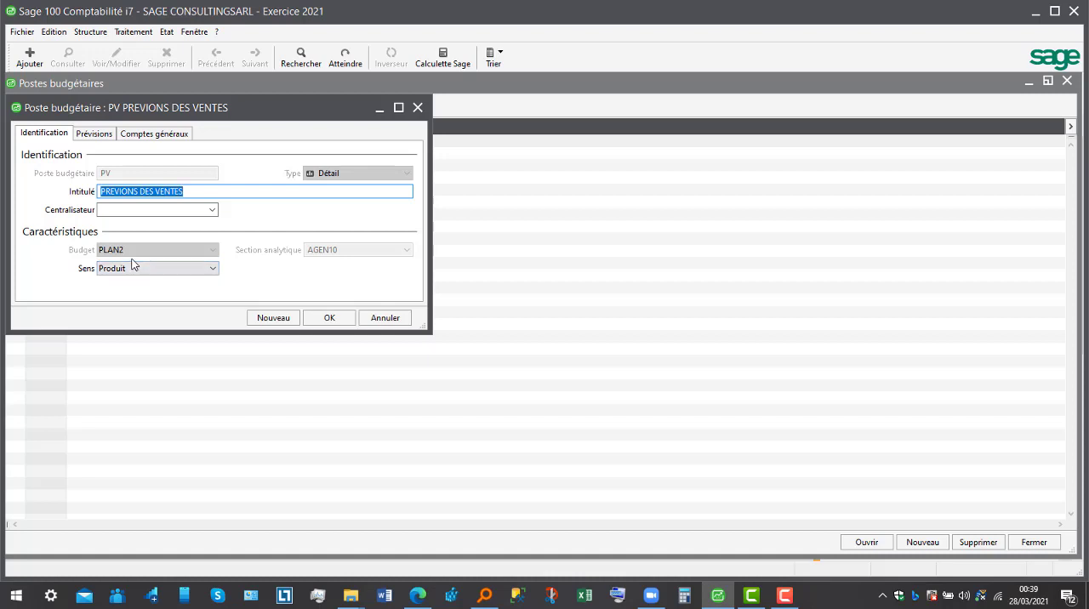
{"action": "left_click", "coordinate": [212, 269]}
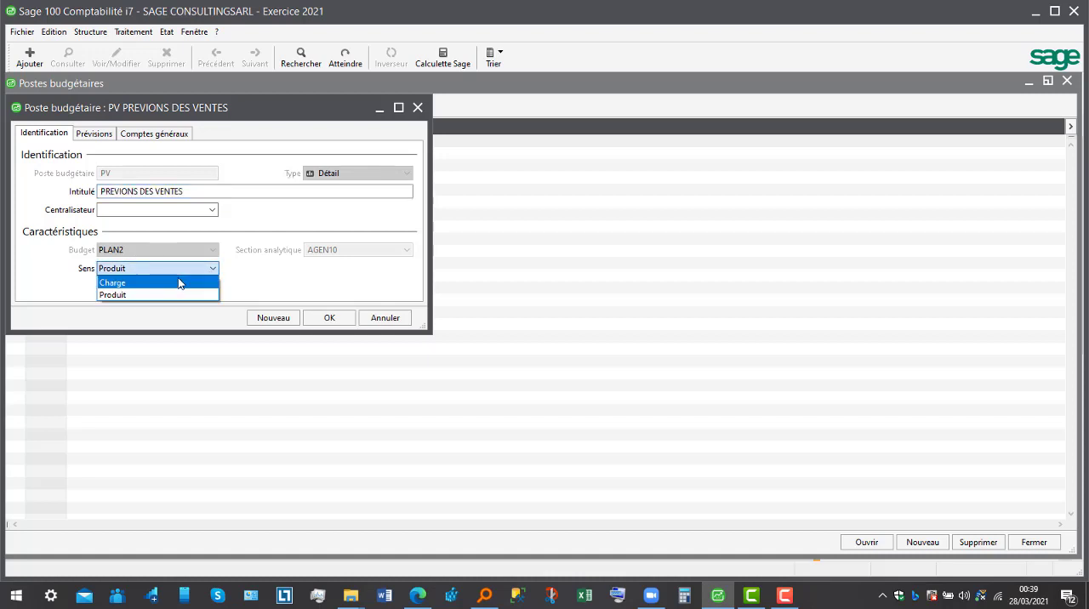
{"action": "left_click", "coordinate": [178, 295]}
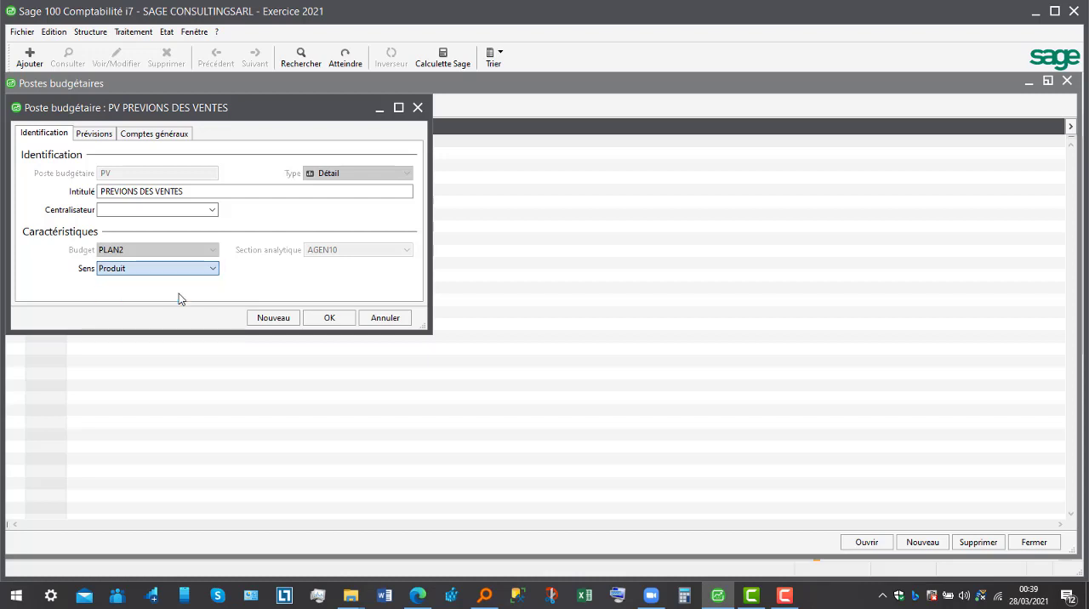
{"action": "left_click", "coordinate": [94, 135]}
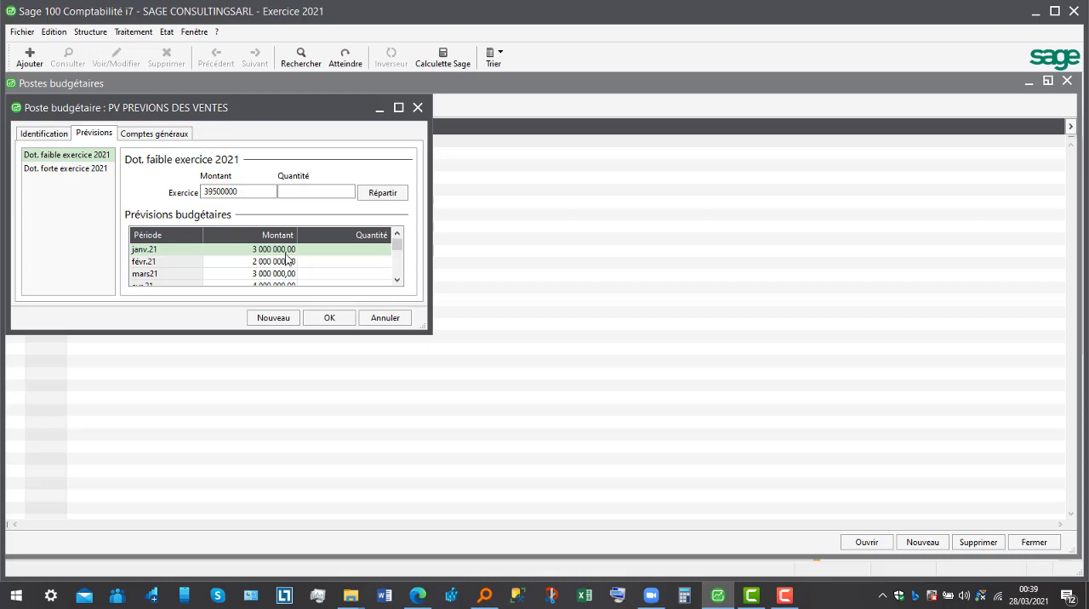
{"action": "left_click", "coordinate": [244, 194]}
{"action": "left_click", "coordinate": [168, 134]}
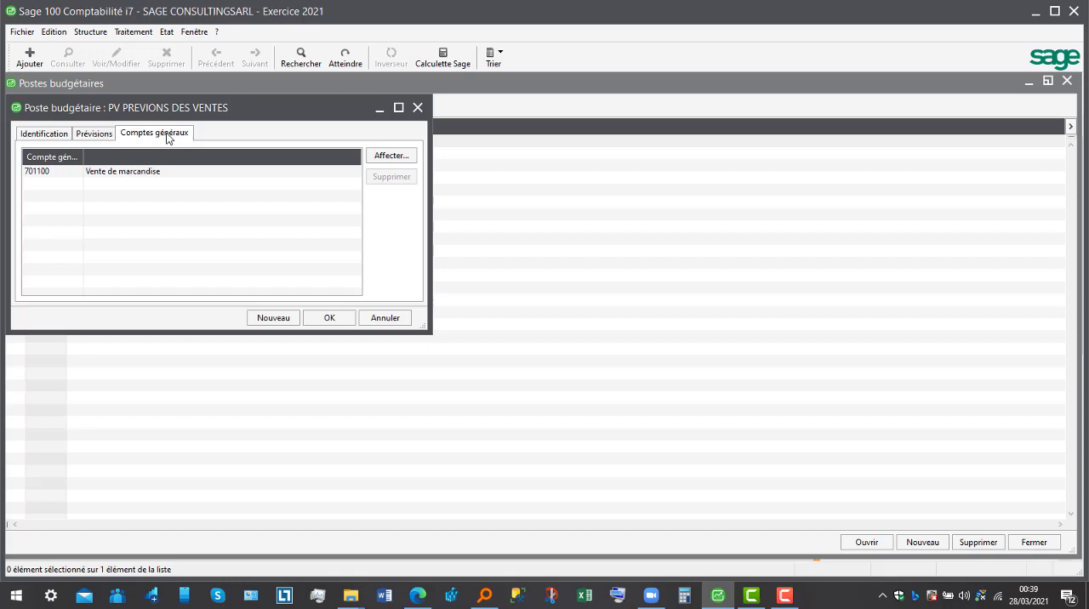
{"action": "left_click", "coordinate": [330, 318]}
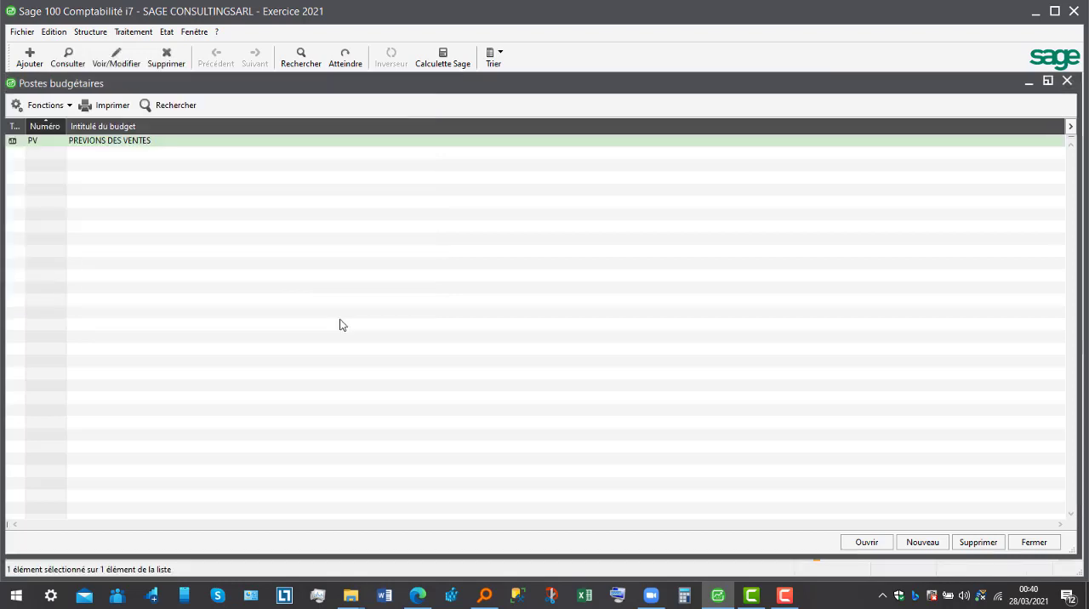
- Add a new budget item with the code PAA10
{"action": "right_click", "coordinate": [97, 166]}
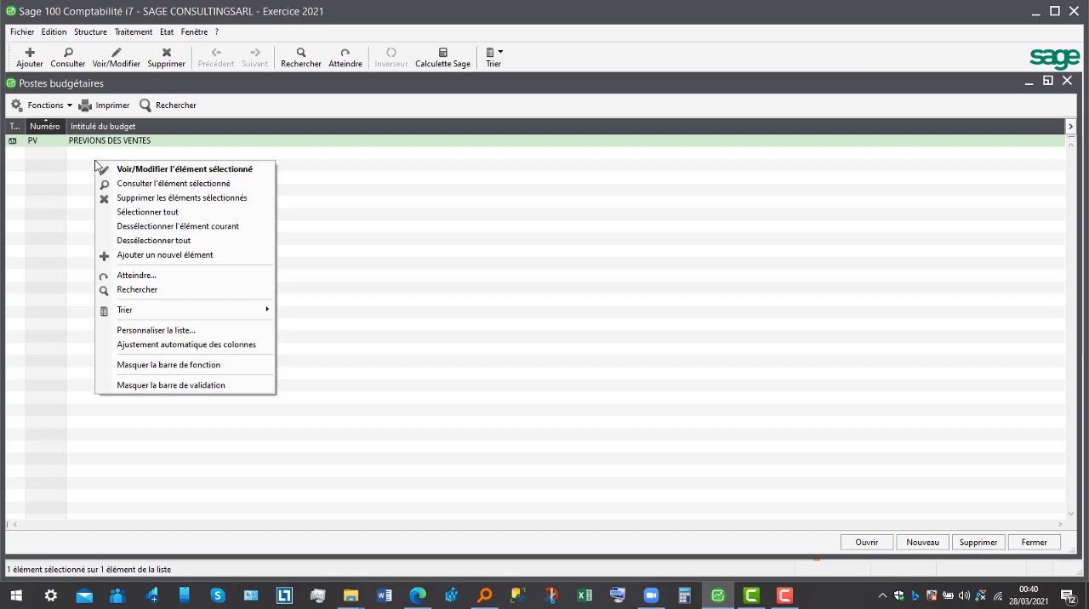
{"action": "left_click", "coordinate": [142, 256]}
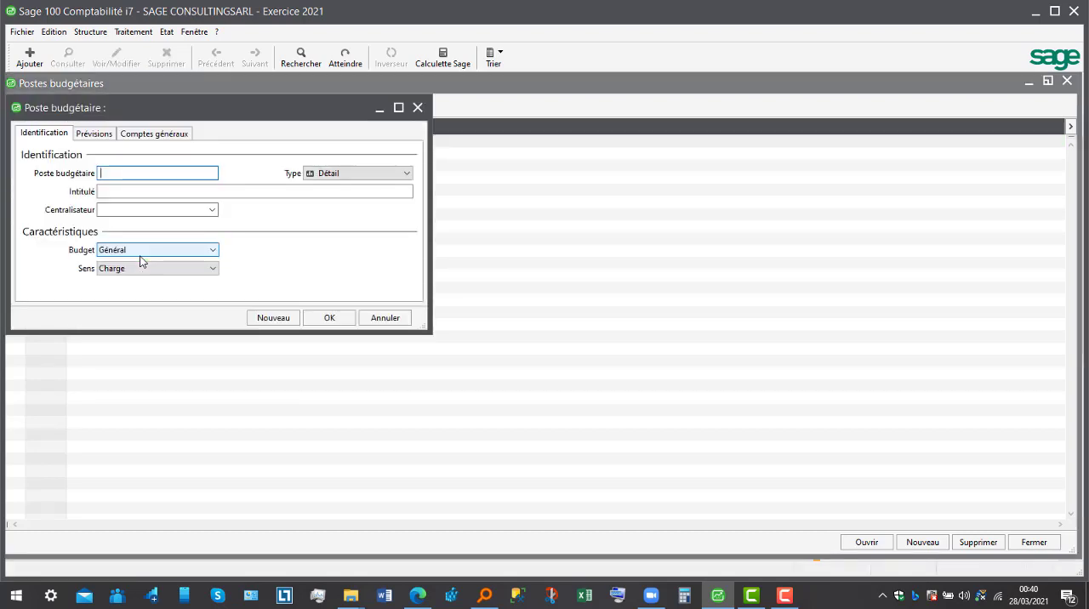
{"action": "type", "text": "PAA10"}
- Title the new budget item PREVISIONS ACHAT AGENCE10 and set its direction to Charge
{"action": "left_click", "coordinate": [179, 195]}
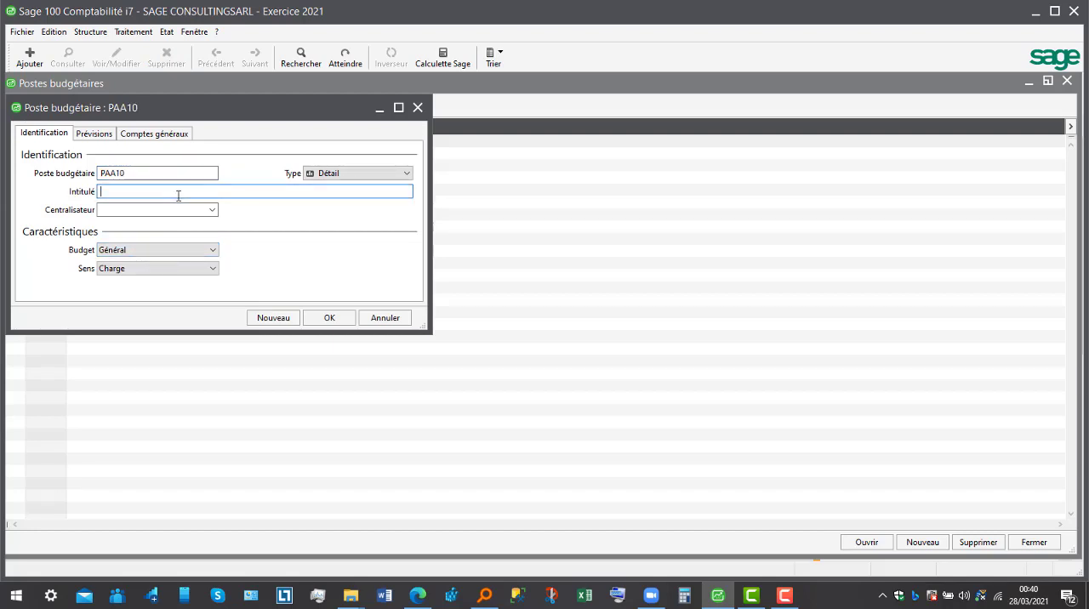
{"action": "type", "text": "PREVISION"}
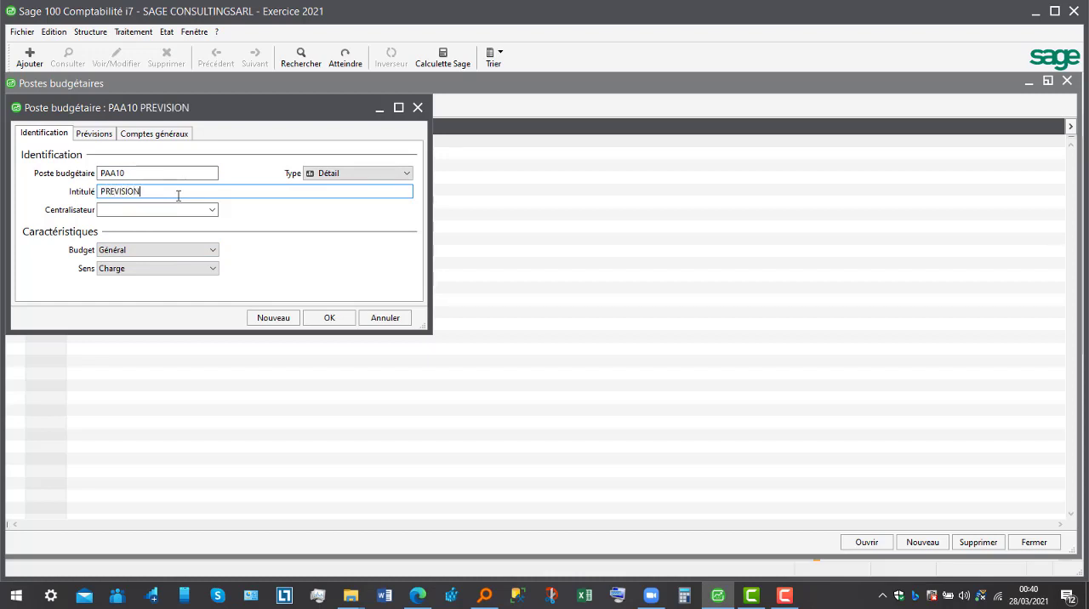
{"action": "type", "text": "S ACHAT AGENCE10"}
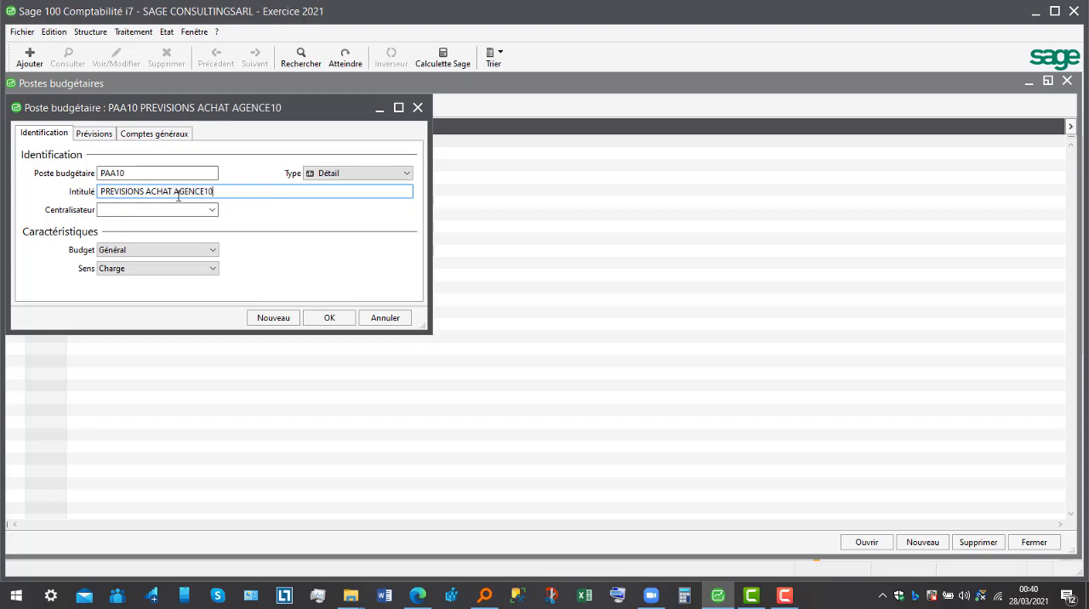
{"action": "left_click", "coordinate": [213, 269]}
{"action": "left_click", "coordinate": [200, 282]}
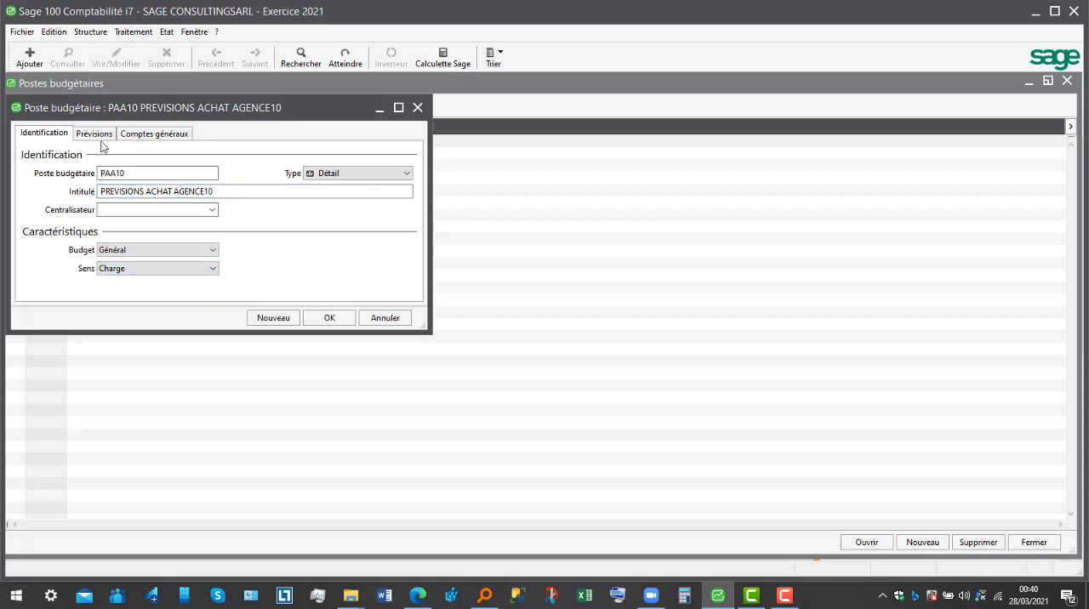
- Set the PAA10 low allocation amount for fiscal year 2021 to 18000000, spread over the months
{"action": "left_click", "coordinate": [93, 135]}
{"action": "left_click", "coordinate": [244, 195]}
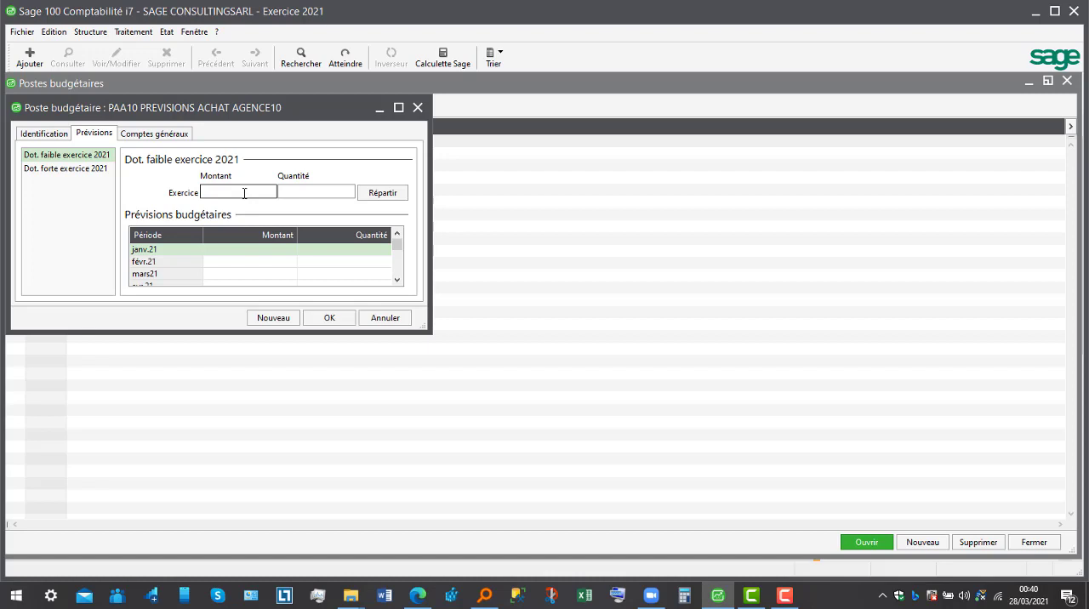
{"action": "type", "text": "18000000"}
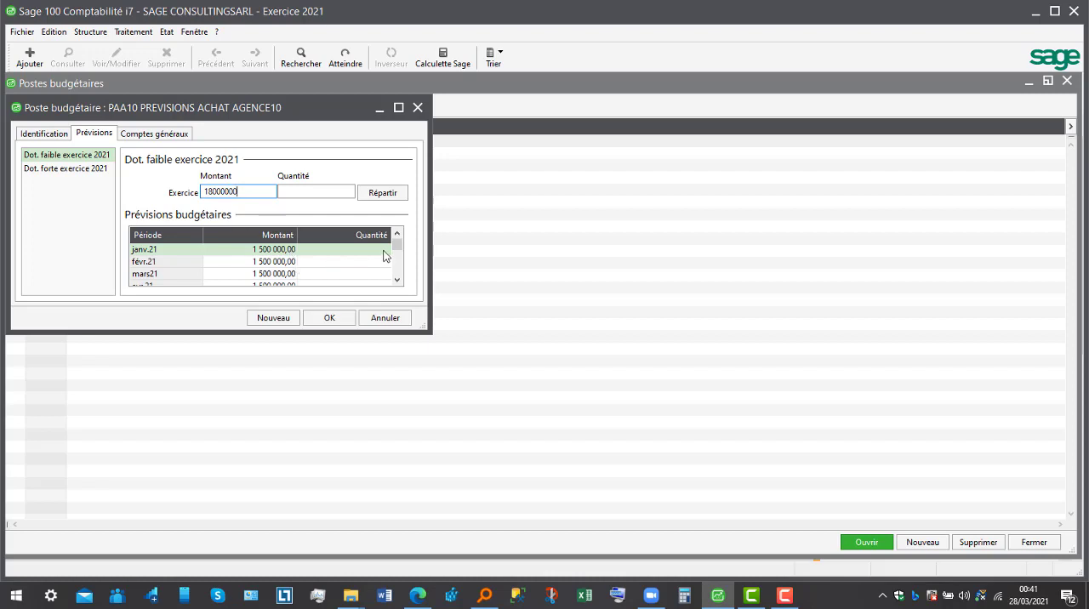
- Set the February 2021 forecast amount to 1200000 and save the PAA10 budget item
{"action": "left_click", "coordinate": [278, 262]}
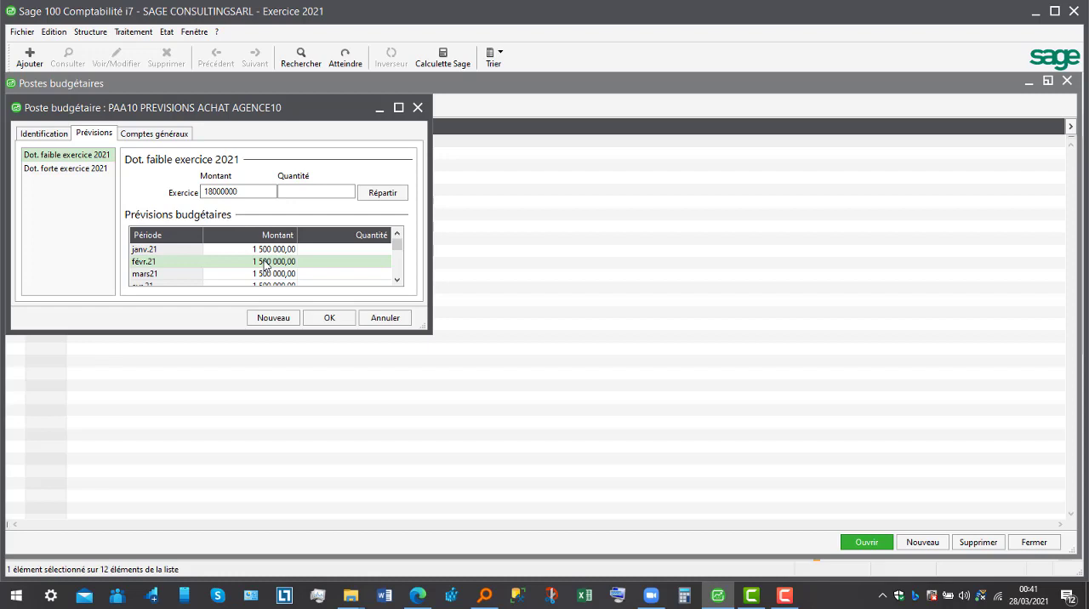
{"action": "left_click", "coordinate": [265, 265]}
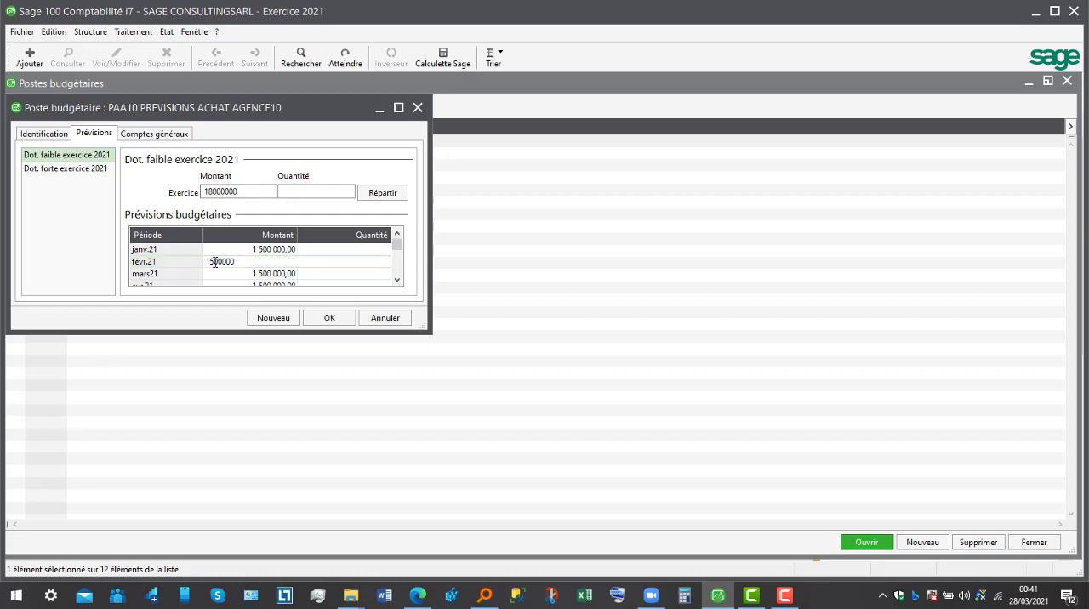
{"action": "key", "text": "BackSpace"}
{"action": "type", "text": "2"}
{"action": "key", "text": "Return"}
{"action": "key", "text": "Return"}
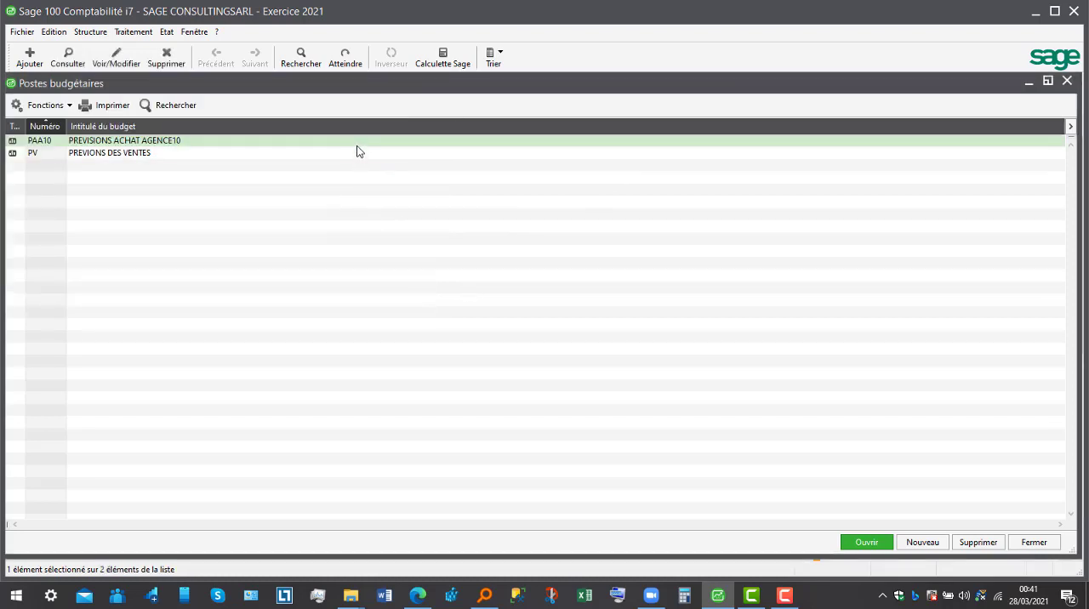
- Reopen the PAA10 budget item and set its May 2021 forecast amount to 2000000
{"action": "key", "text": "Return"}
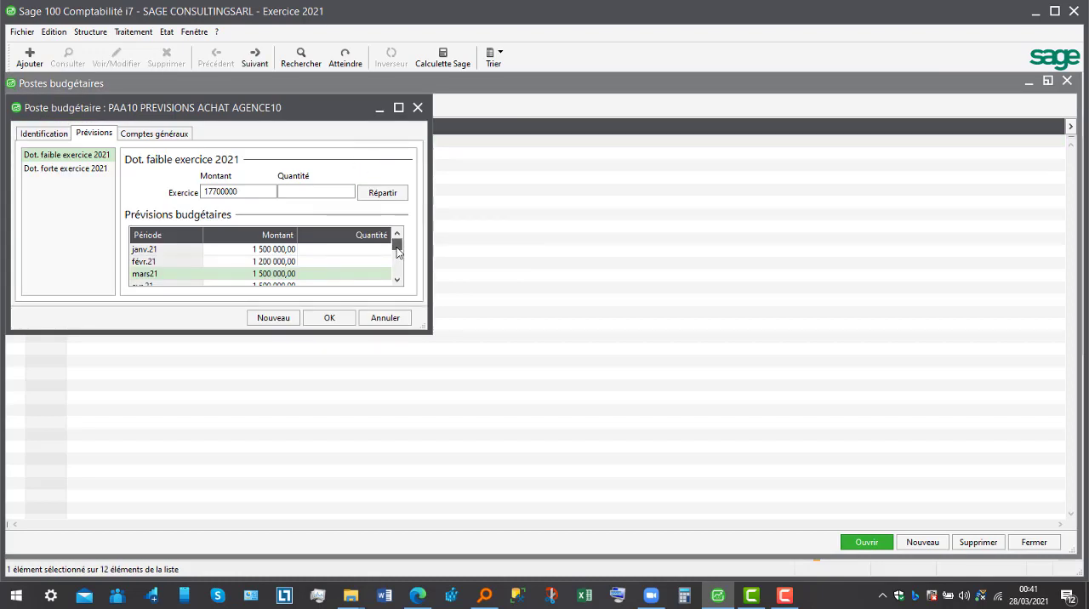
{"action": "left_click_drag", "start_coordinate": [398, 250], "coordinate": [399, 260]}
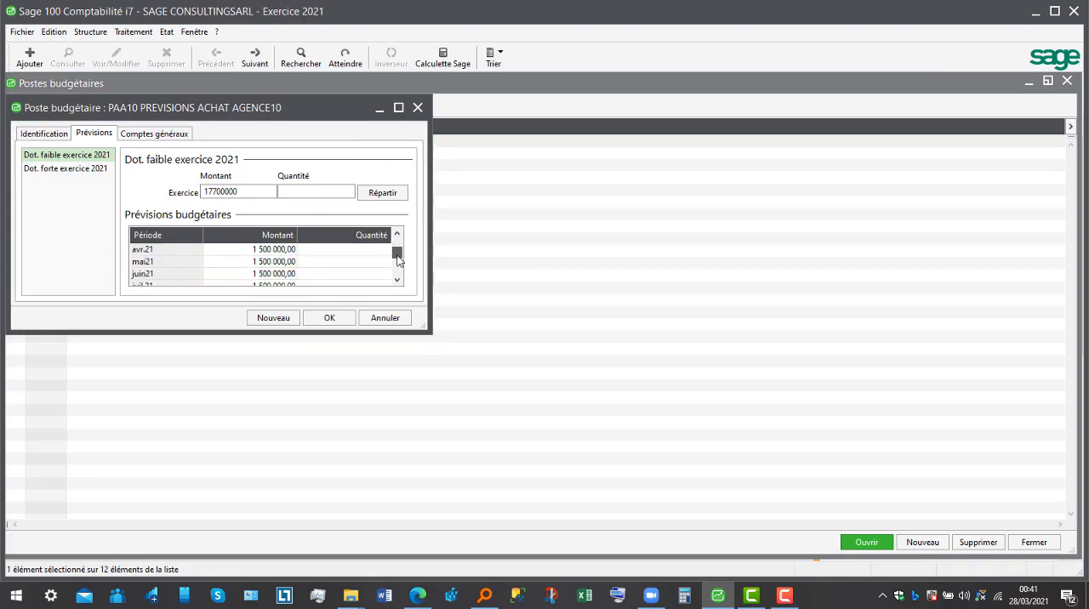
{"action": "double_click", "coordinate": [256, 262]}
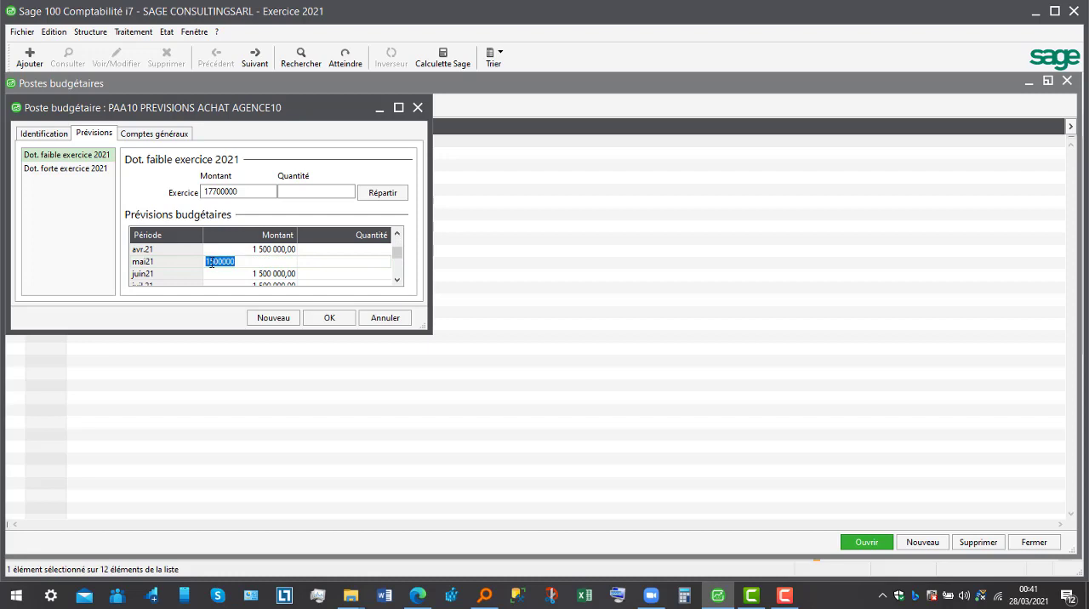
{"action": "left_click", "coordinate": [214, 261]}
{"action": "key", "text": "BackSpace"}
{"action": "type", "text": "20"}
- Set the September 2021 forecast amount of the PAA10 budget item to 3000000
{"action": "left_click", "coordinate": [396, 272]}
{"action": "left_click", "coordinate": [286, 280]}
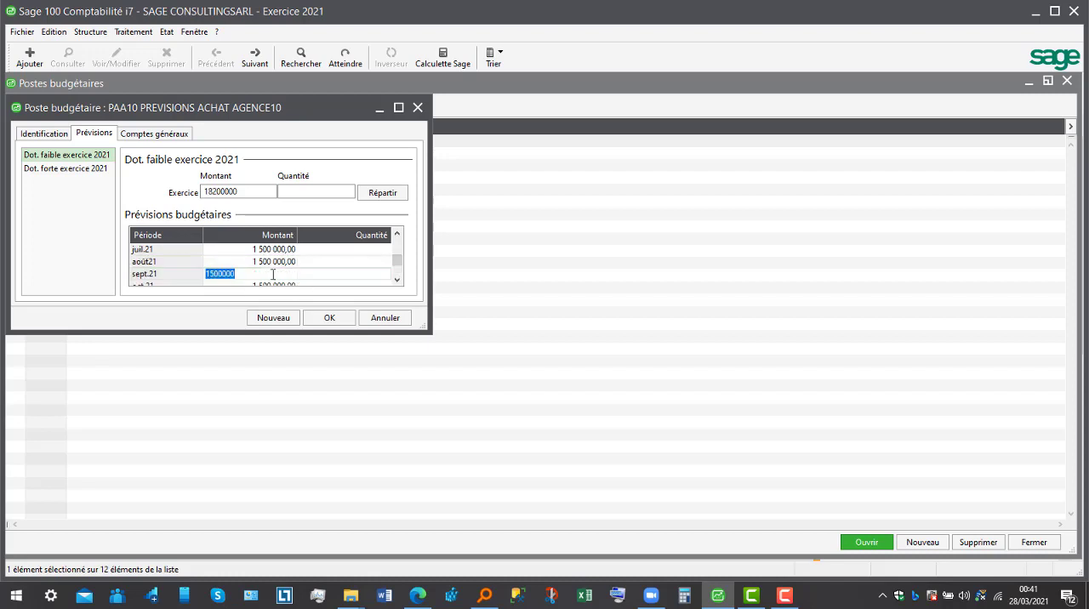
{"action": "left_click", "coordinate": [214, 274]}
{"action": "key", "text": "BackSpace"}
{"action": "key", "text": "BackSpace"}
{"action": "type", "text": "30"}
{"action": "left_click", "coordinate": [338, 262]}
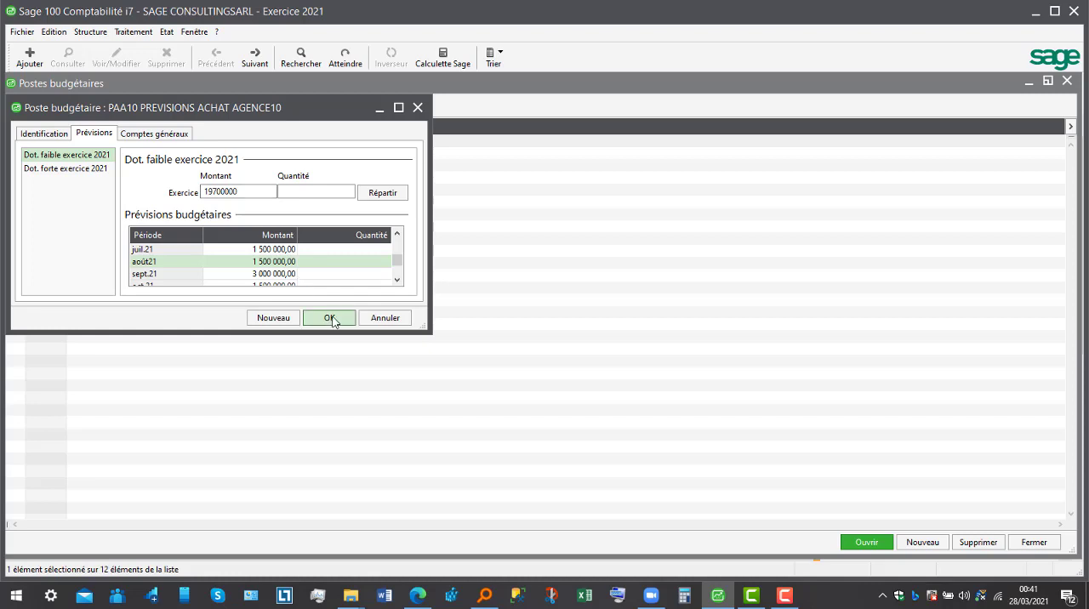
- Assign general account 601100 Achat locale de marchandise to the PAA10 budget item, save it and close the budget item list
{"action": "left_click", "coordinate": [162, 136]}
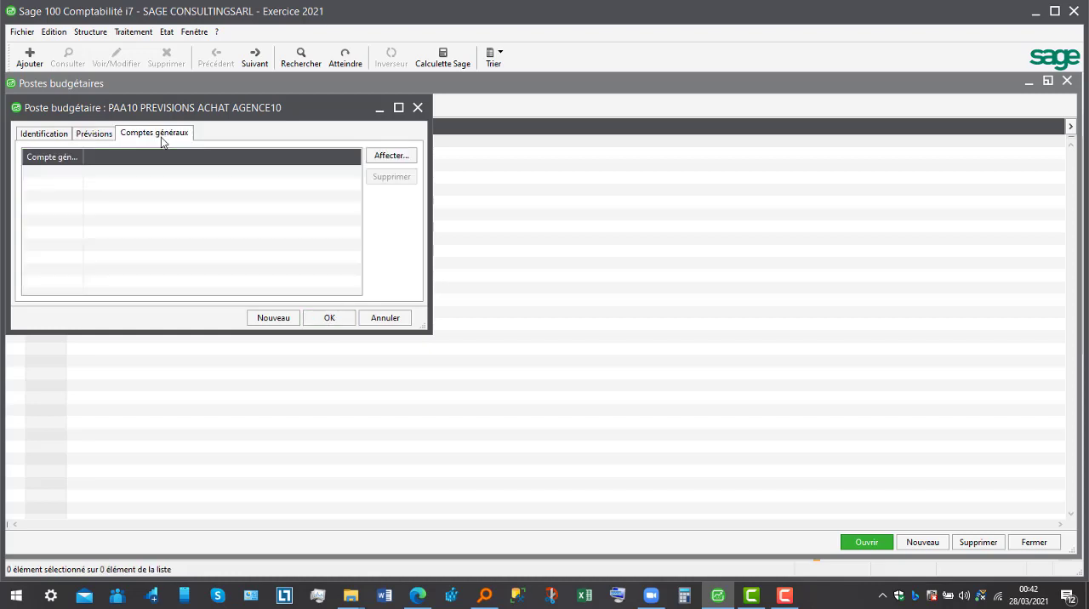
{"action": "left_click", "coordinate": [390, 156]}
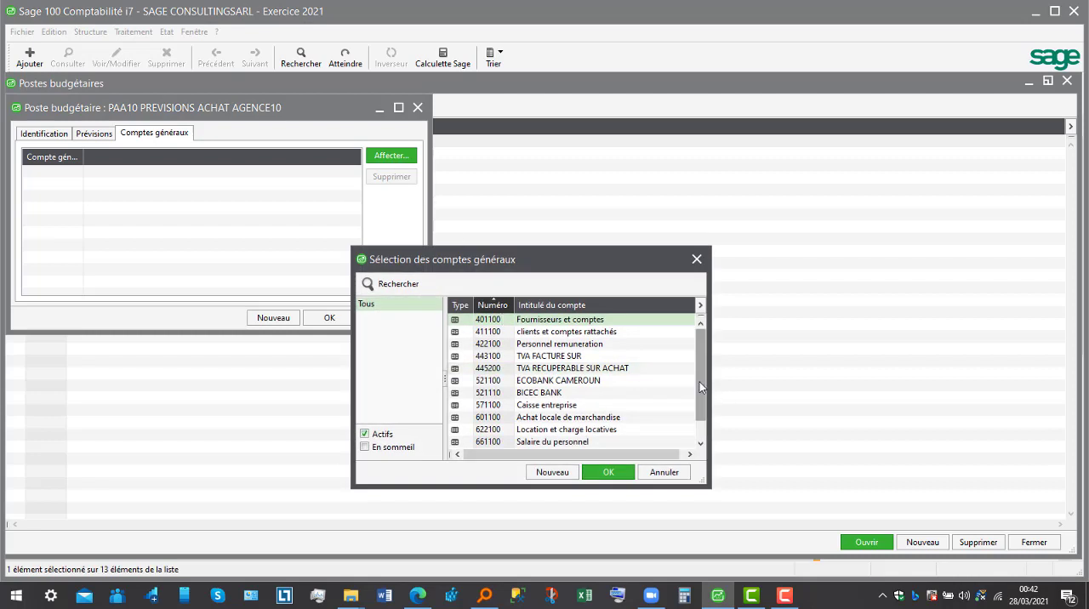
{"action": "left_click_drag", "start_coordinate": [700, 381], "coordinate": [702, 409]}
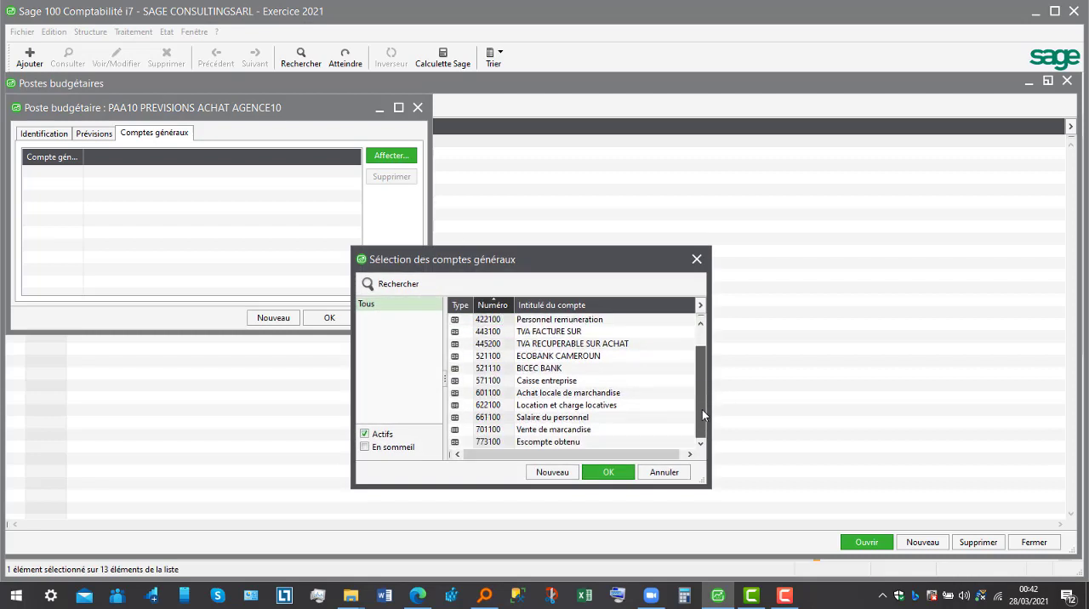
{"action": "double_click", "coordinate": [649, 394]}
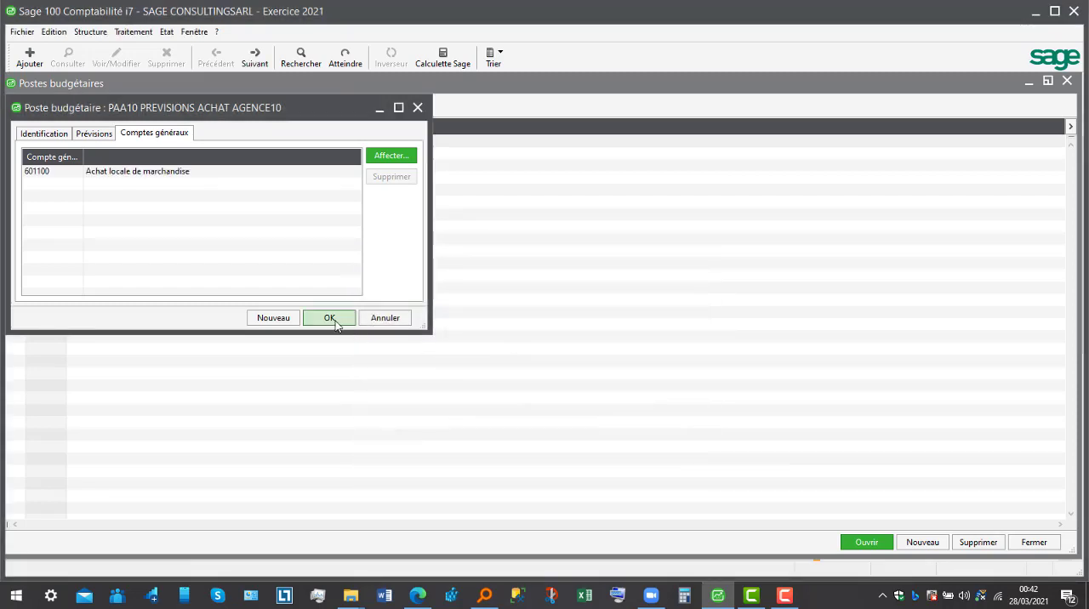
{"action": "left_click", "coordinate": [336, 318]}
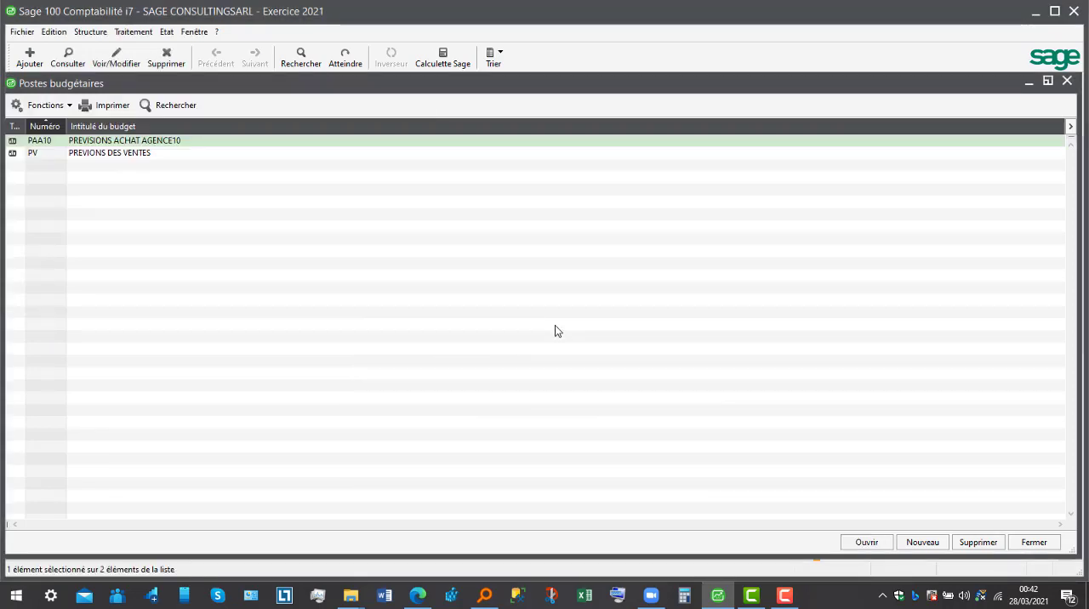
{"action": "left_click", "coordinate": [1036, 544]}
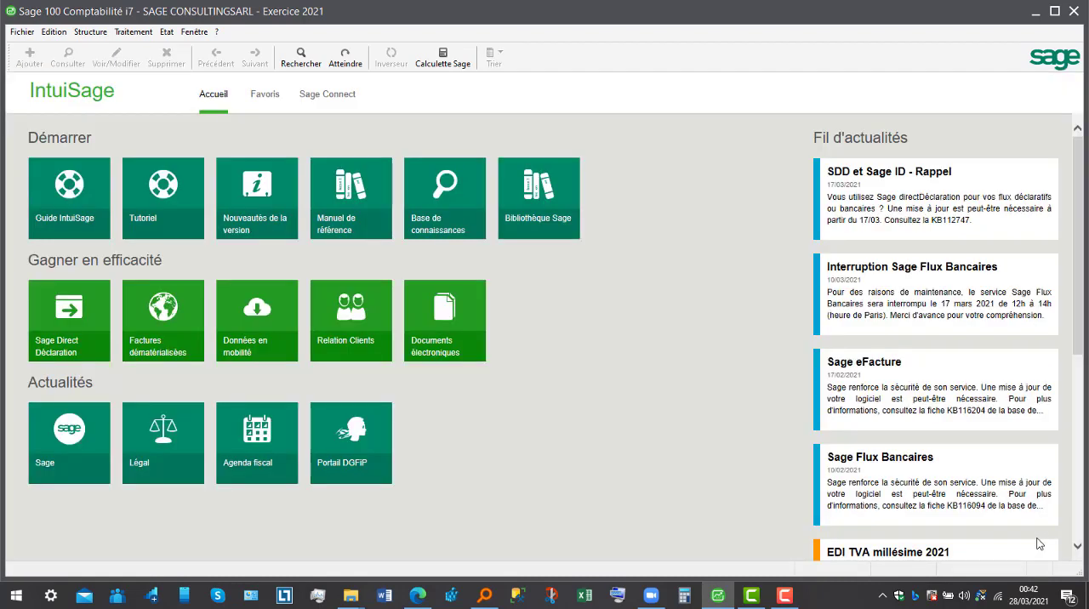
- Open the list of entry journals for the 2021 periods
{"action": "left_click", "coordinate": [136, 34]}
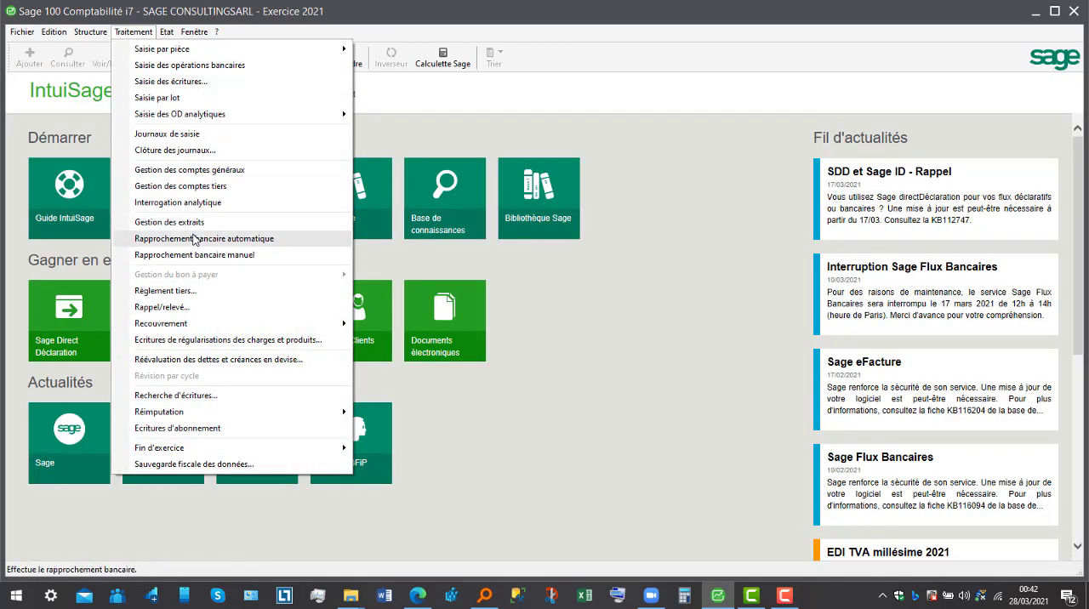
{"action": "left_click", "coordinate": [235, 134]}
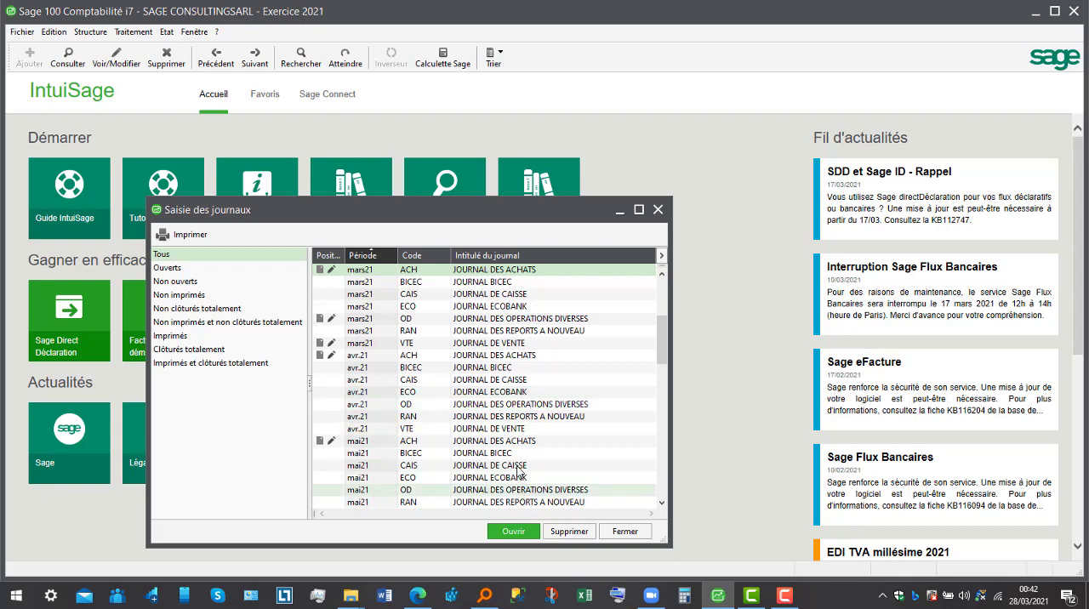
{"action": "left_click_drag", "start_coordinate": [664, 361], "coordinate": [669, 411]}
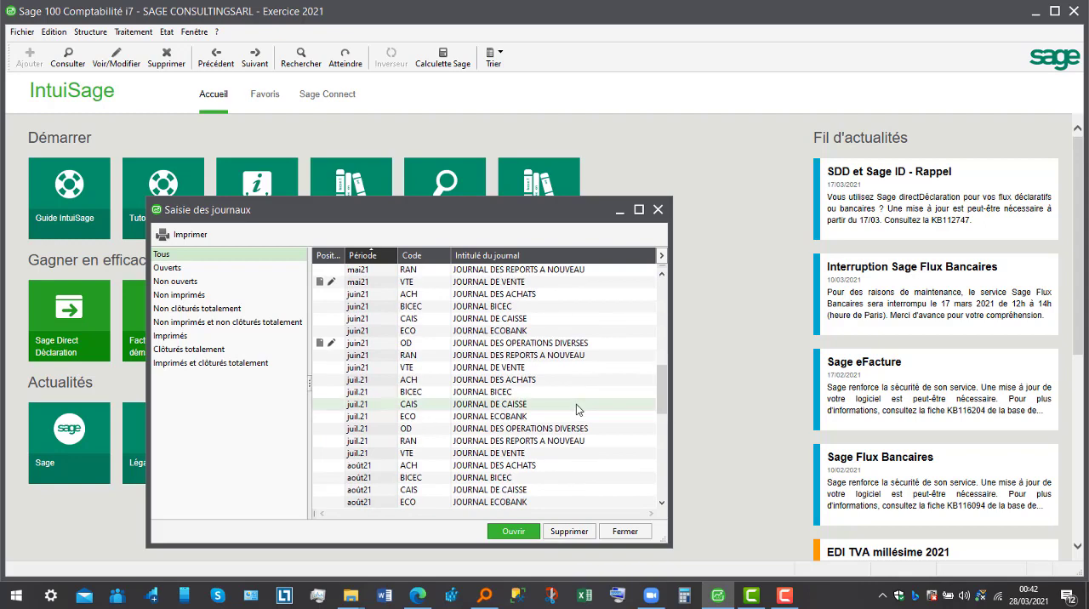
{"action": "double_click", "coordinate": [564, 381]}
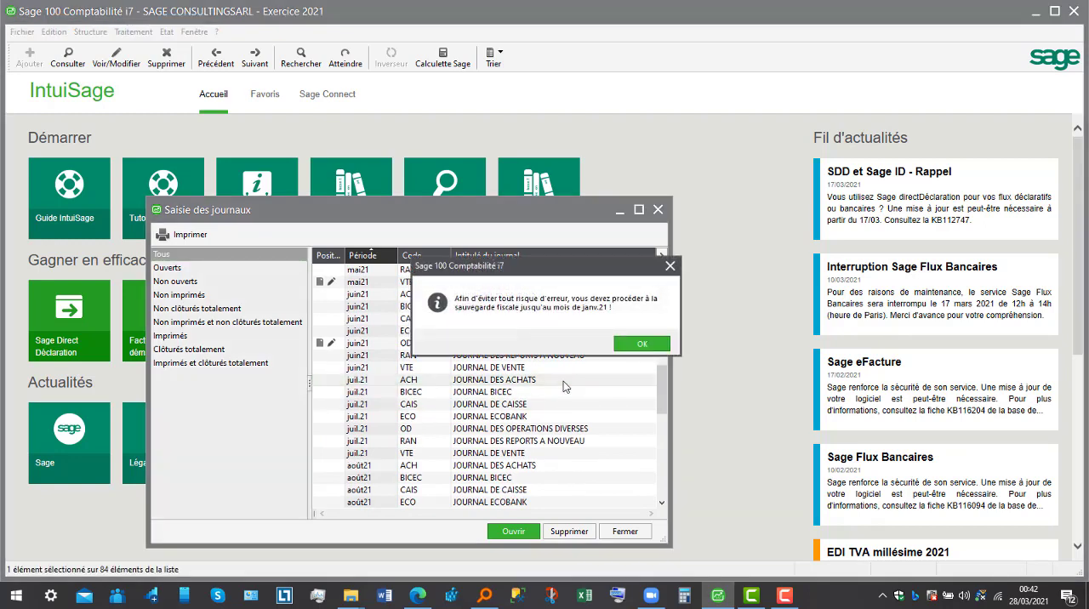
{"action": "left_click", "coordinate": [648, 347]}
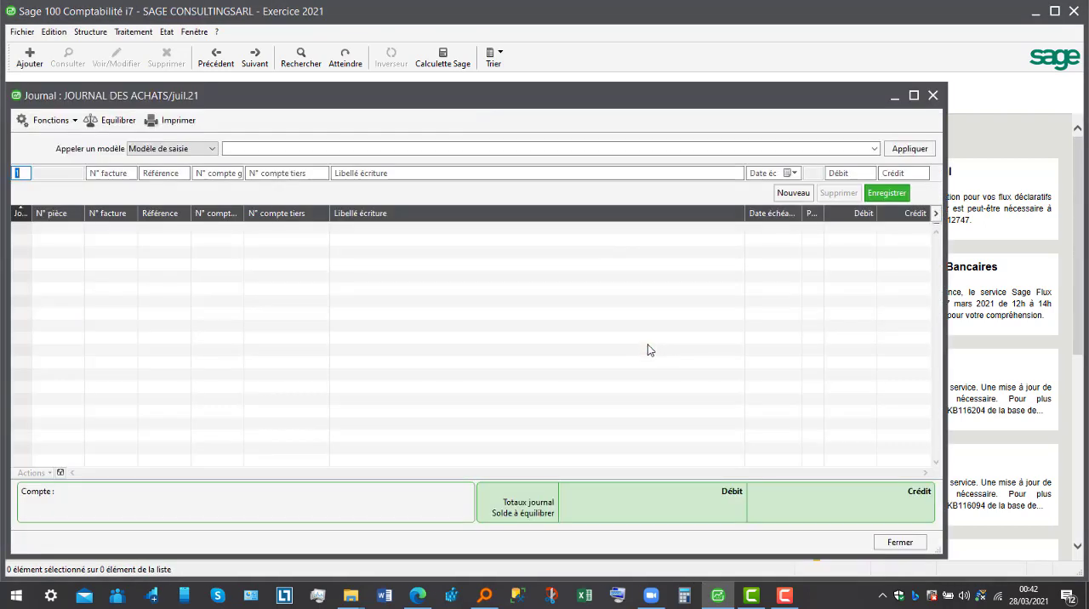
{"action": "type", "text": "2"}
{"action": "key", "text": "Tab"}
{"action": "key", "text": "Tab"}
{"action": "key", "text": "Tab"}
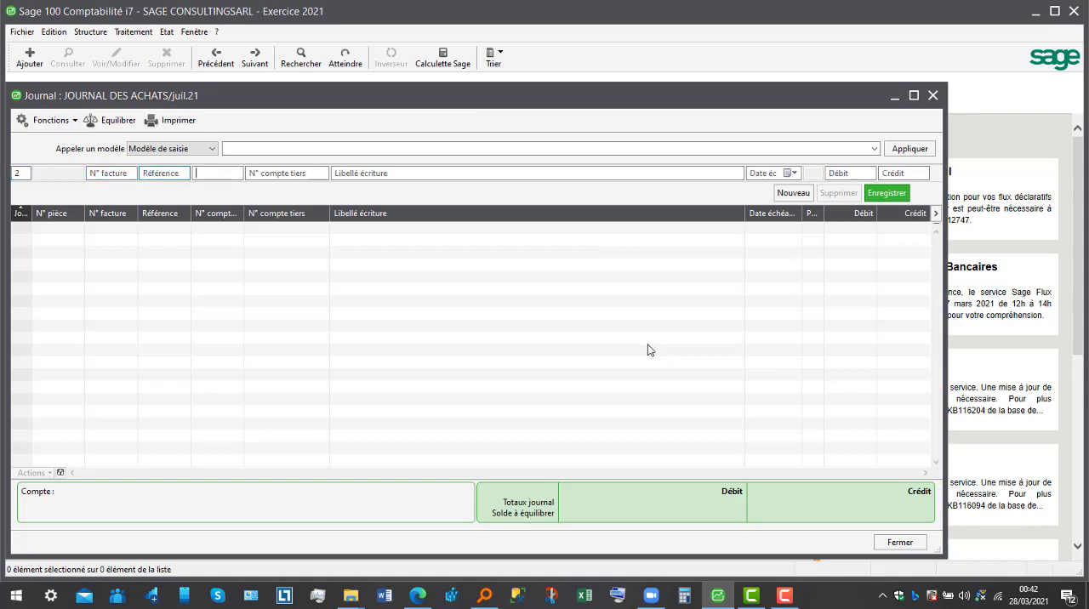
{"action": "type", "text": "601100"}
{"action": "key", "text": "Tab"}
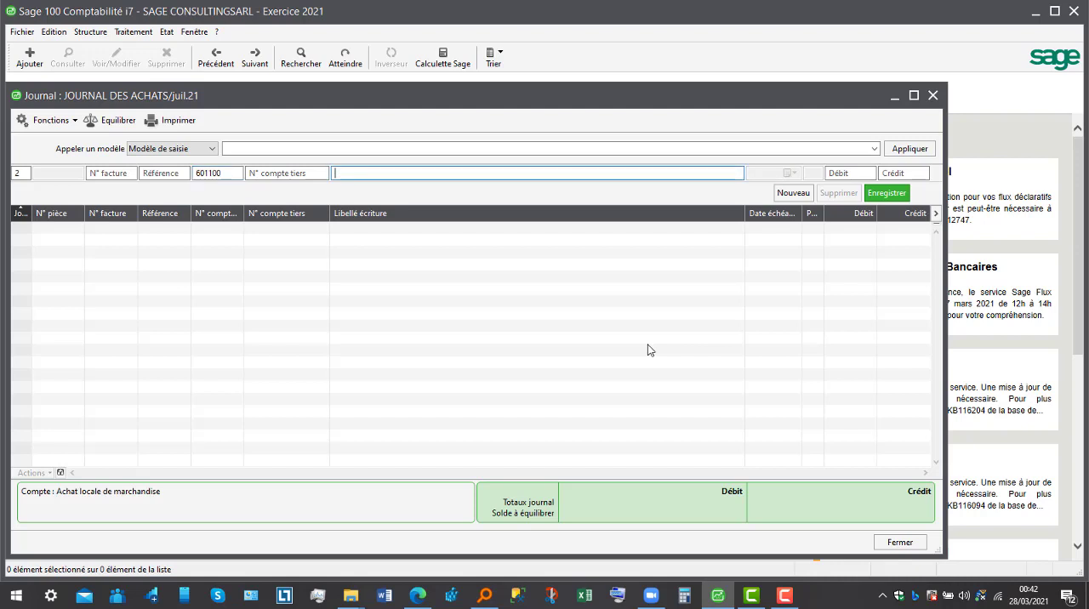
{"action": "left_click", "coordinate": [140, 491]}
{"action": "key", "text": "Tab"}
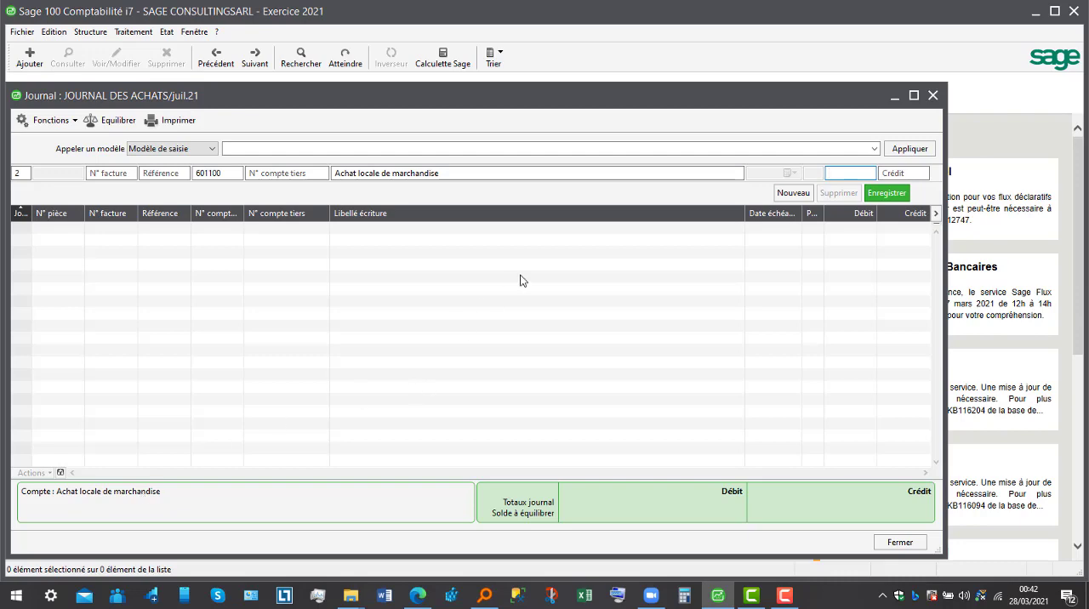
{"action": "left_click", "coordinate": [933, 97]}
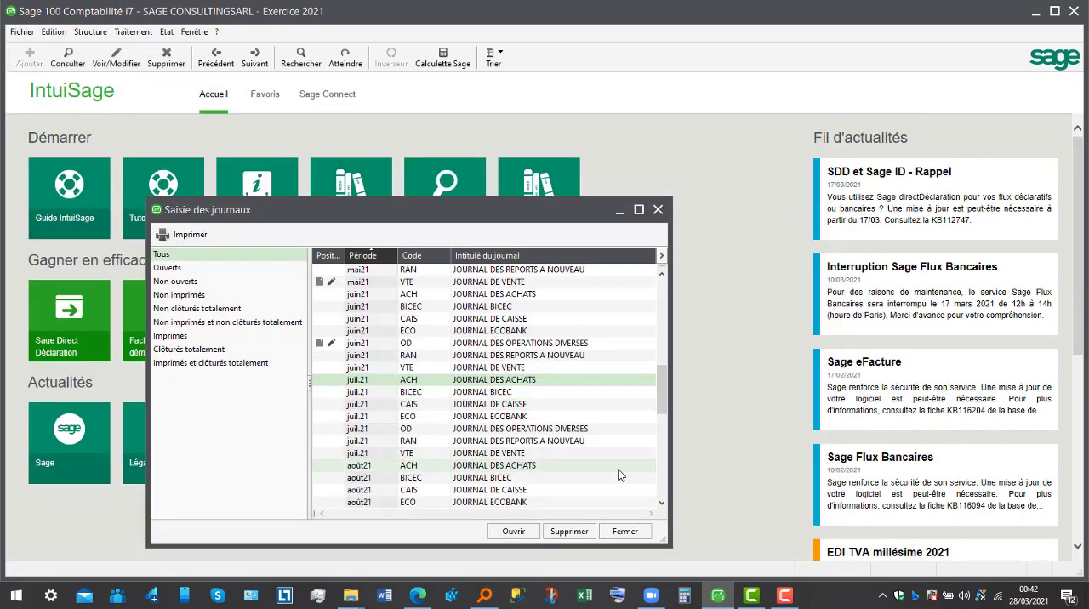
- Open the September 2021 purchases journal (ACH) for entry, acknowledging the fiscal backup notice
{"action": "left_click_drag", "start_coordinate": [660, 404], "coordinate": [663, 423]}
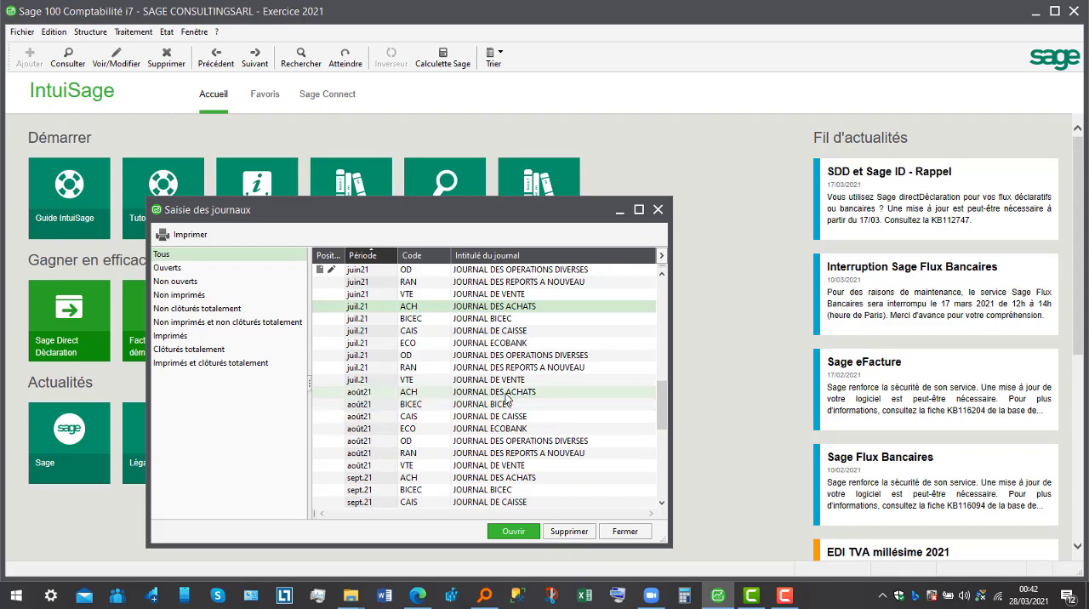
{"action": "left_click", "coordinate": [514, 480]}
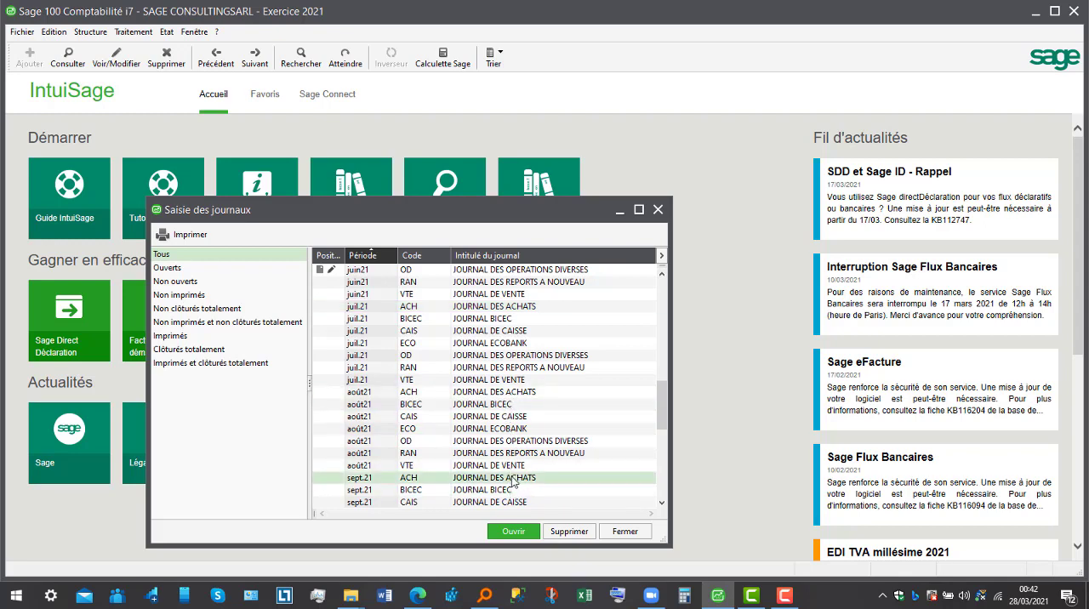
{"action": "double_click", "coordinate": [513, 480]}
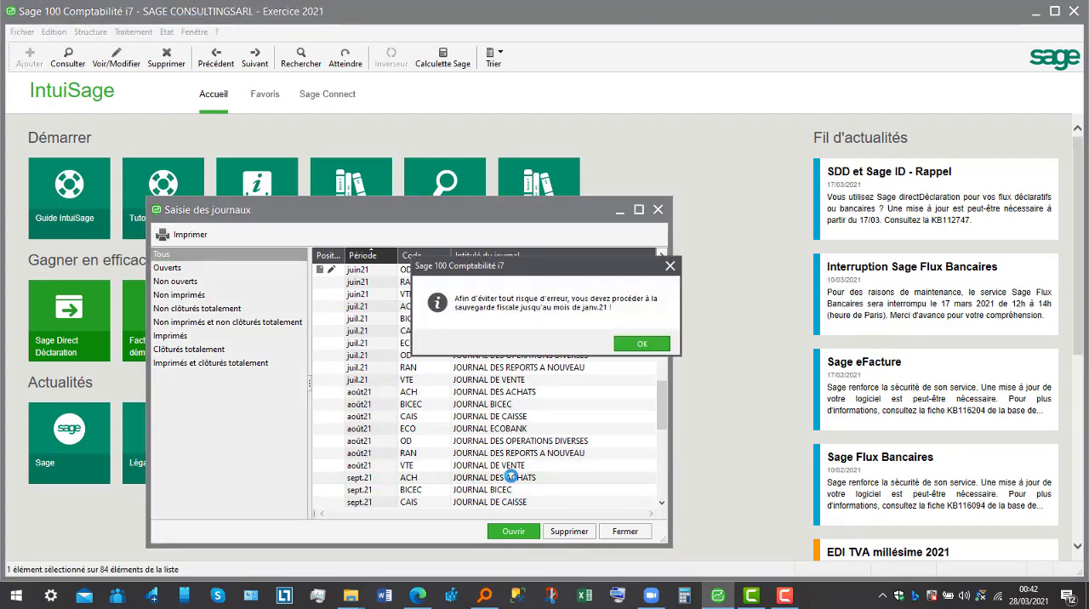
{"action": "left_click", "coordinate": [643, 344]}
- Record a day 1 line on account 601100 labelled Achat locale de marchandise with a debit of 1800000
{"action": "key", "text": "Tab"}
{"action": "key", "text": "Tab"}
{"action": "key", "text": "Tab"}
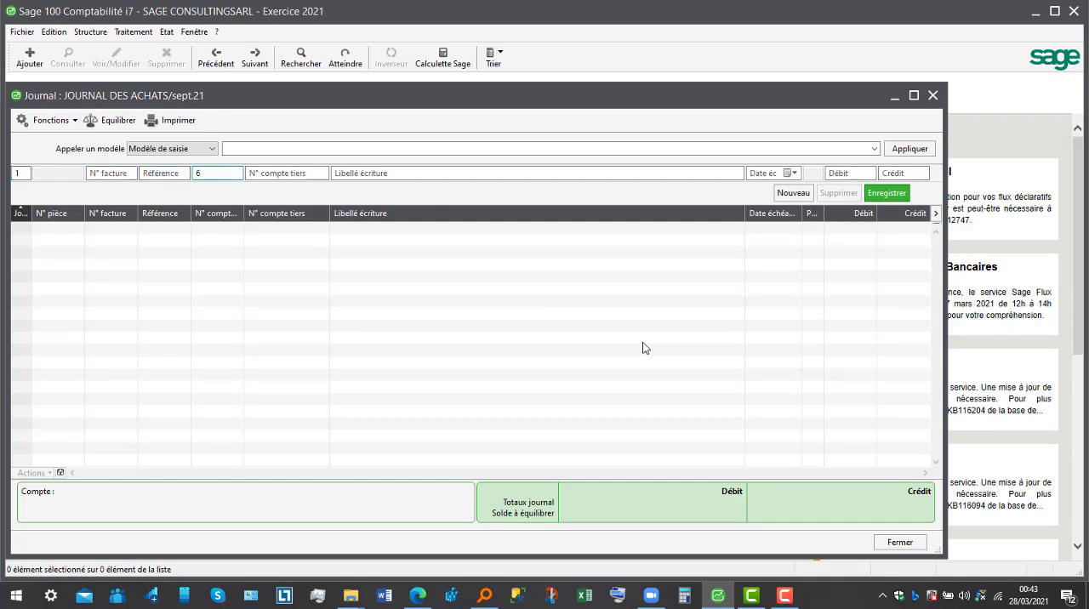
{"action": "key", "text": "Tab"}
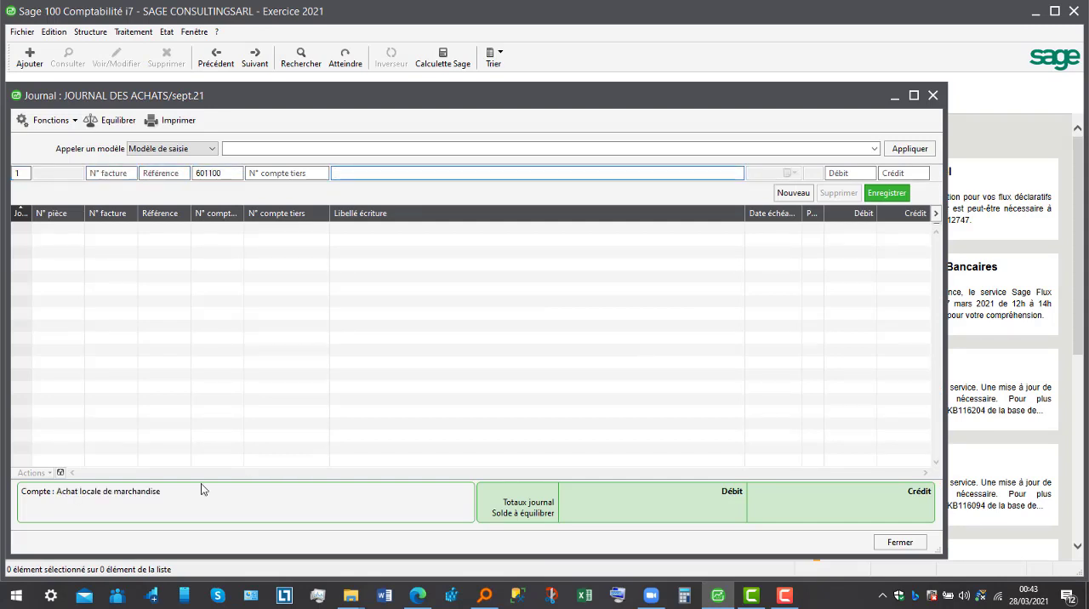
{"action": "key", "text": "Tab"}
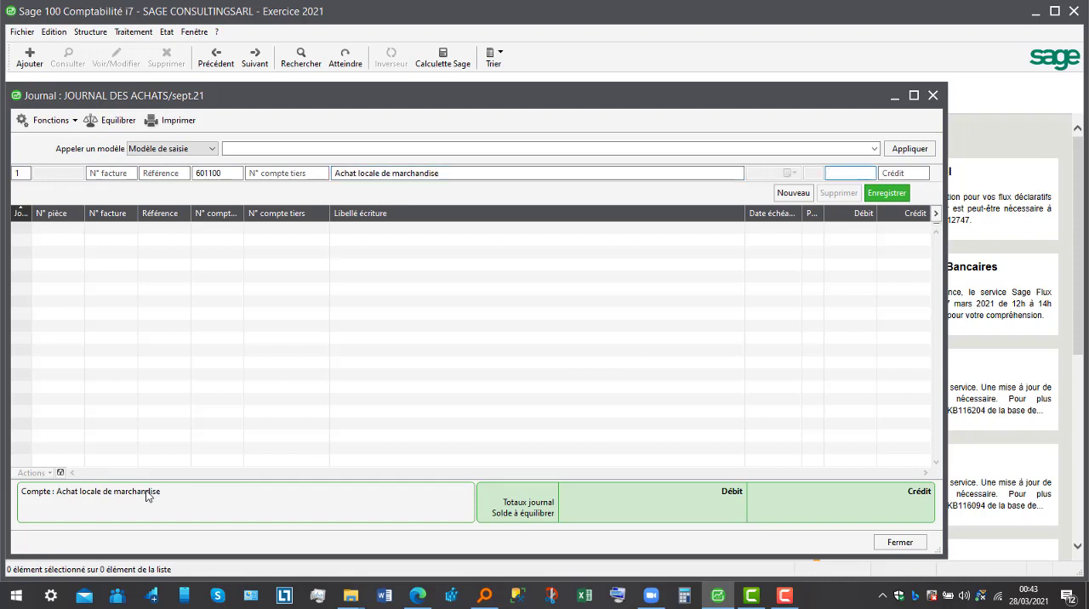
{"action": "key", "text": "Tab"}
{"action": "key", "text": "shift+Tab"}
{"action": "type", "text": "1"}
{"action": "key", "text": "Return"}
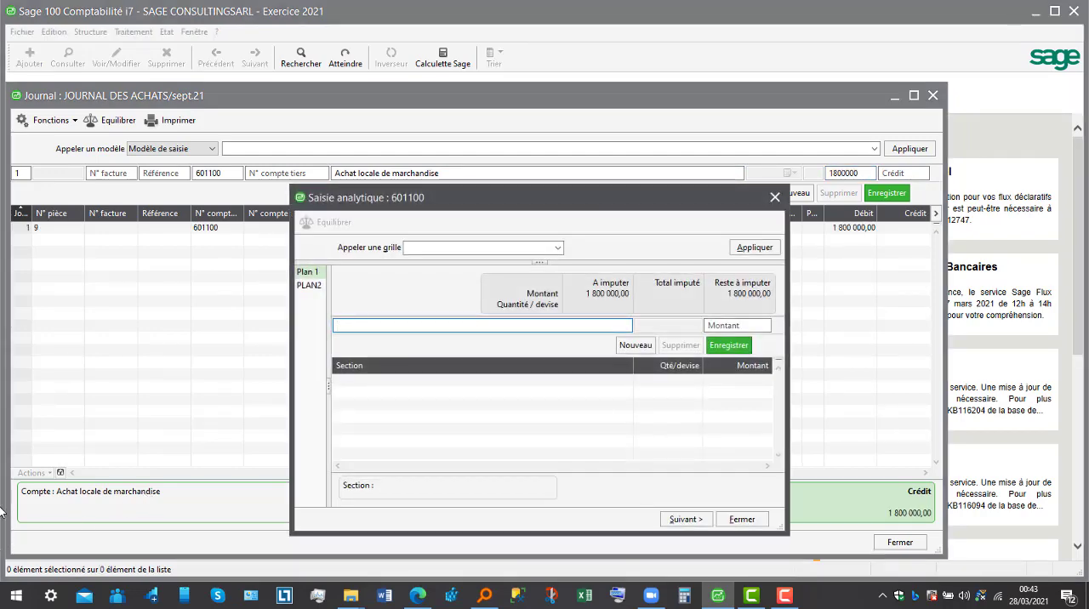
- Allocate 1800000 of the 601100 line to section AGEN10 in PLAN2 and close the analytical entry
{"action": "left_click", "coordinate": [302, 290]}
{"action": "left_click", "coordinate": [581, 322]}
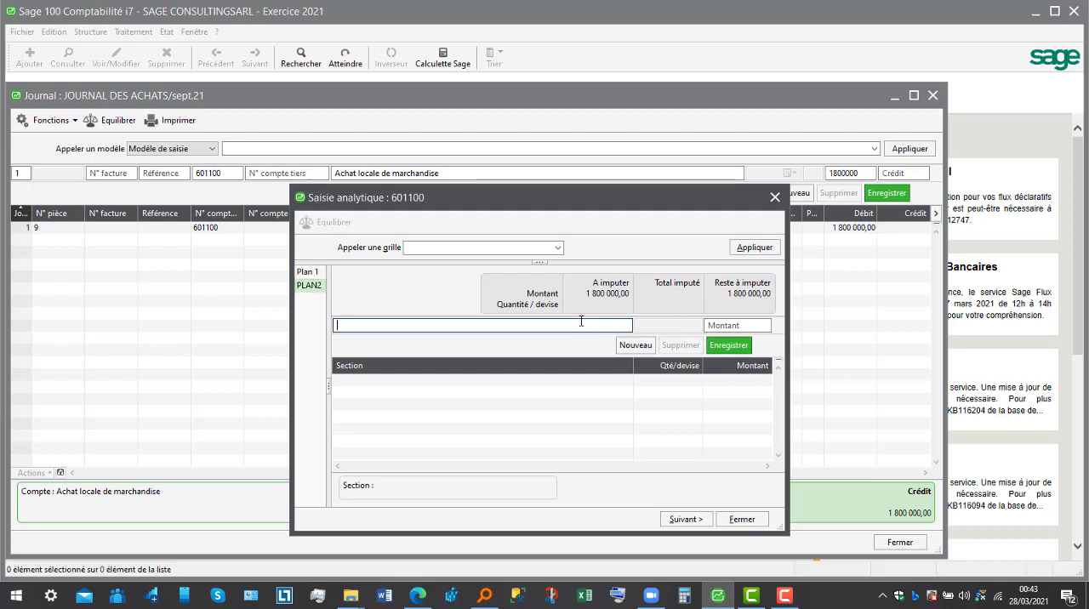
{"action": "type", "text": "2"}
{"action": "key", "text": "Tab"}
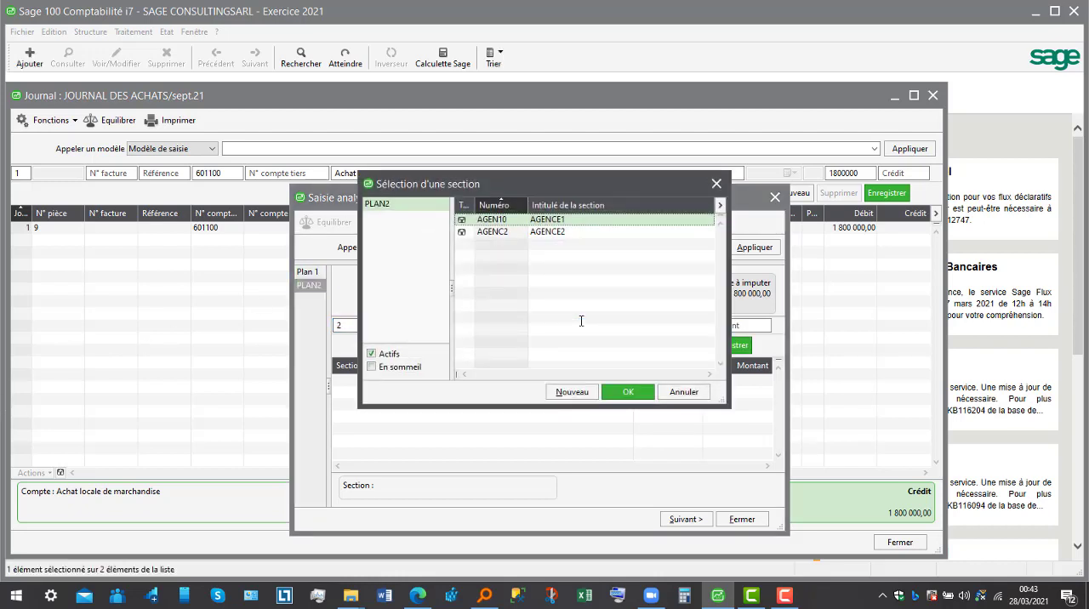
{"action": "left_click", "coordinate": [628, 395]}
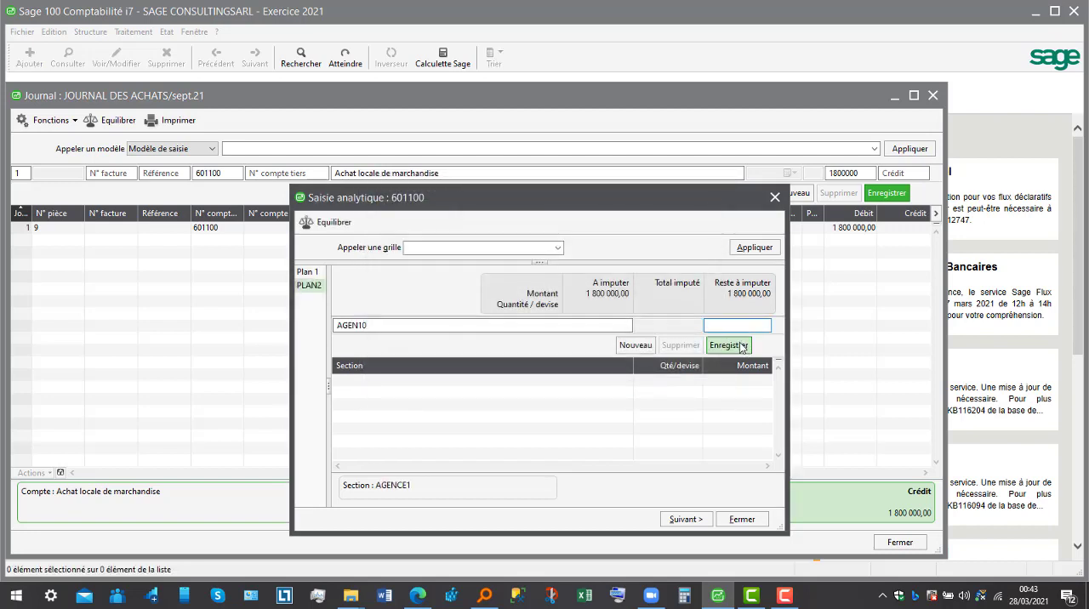
{"action": "type", "text": "1800000"}
{"action": "left_click", "coordinate": [741, 345]}
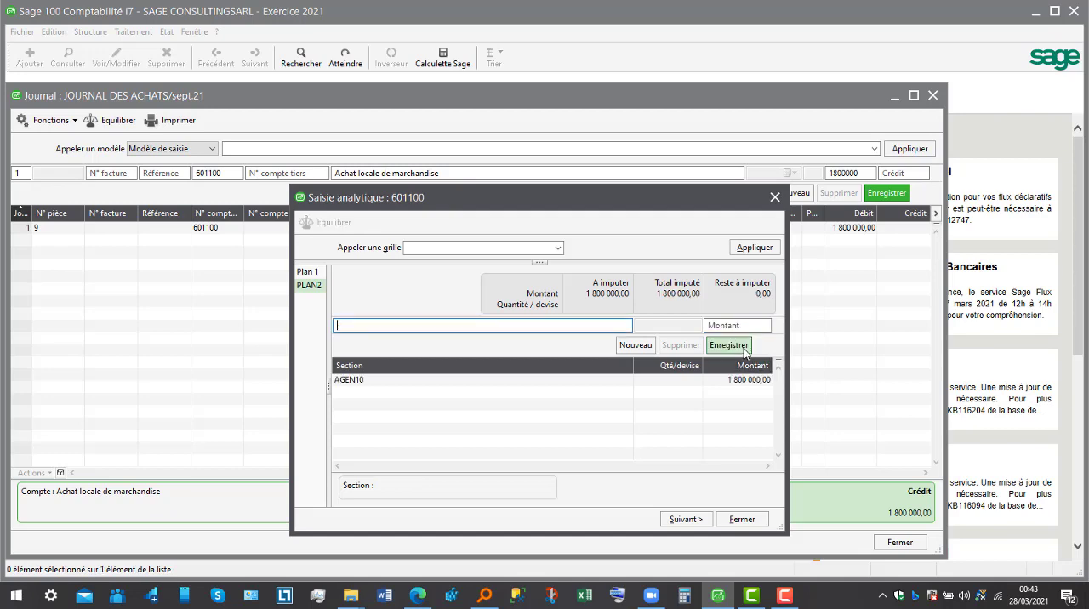
{"action": "left_click", "coordinate": [737, 519]}
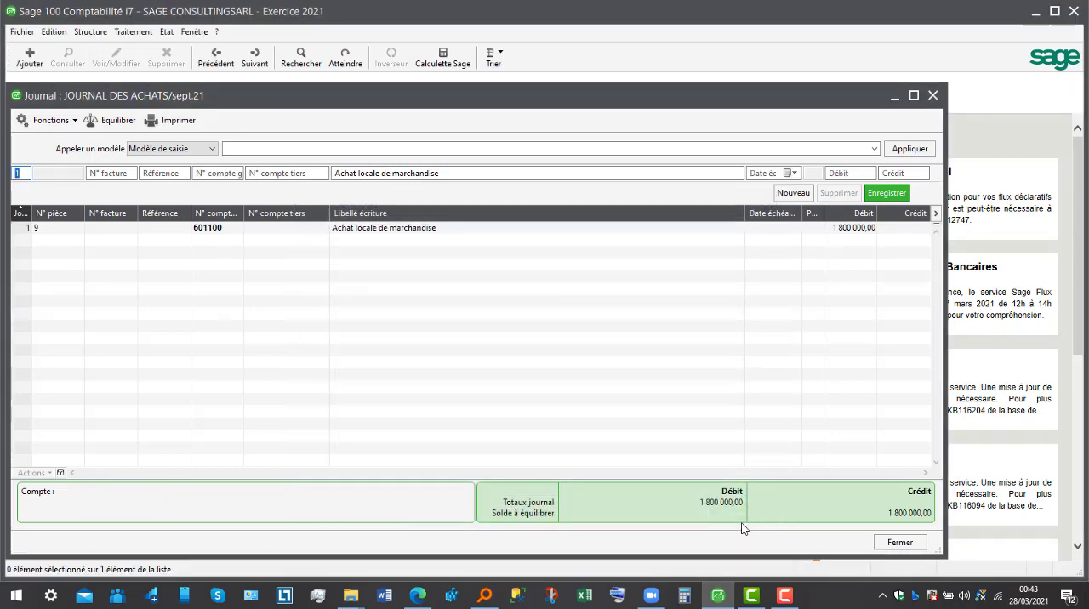
- Record the recoverable VAT line on account 445200 with a debit of 346500
{"action": "key", "text": "Tab"}
{"action": "key", "text": "Tab"}
{"action": "key", "text": "Tab"}
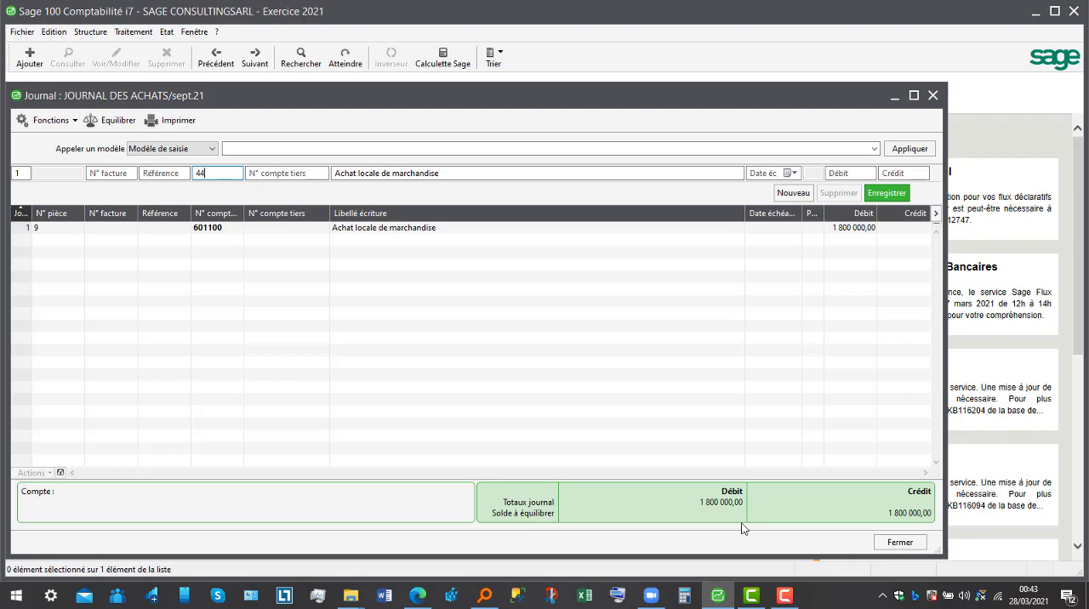
{"action": "type", "text": "445200"}
{"action": "key", "text": "Tab"}
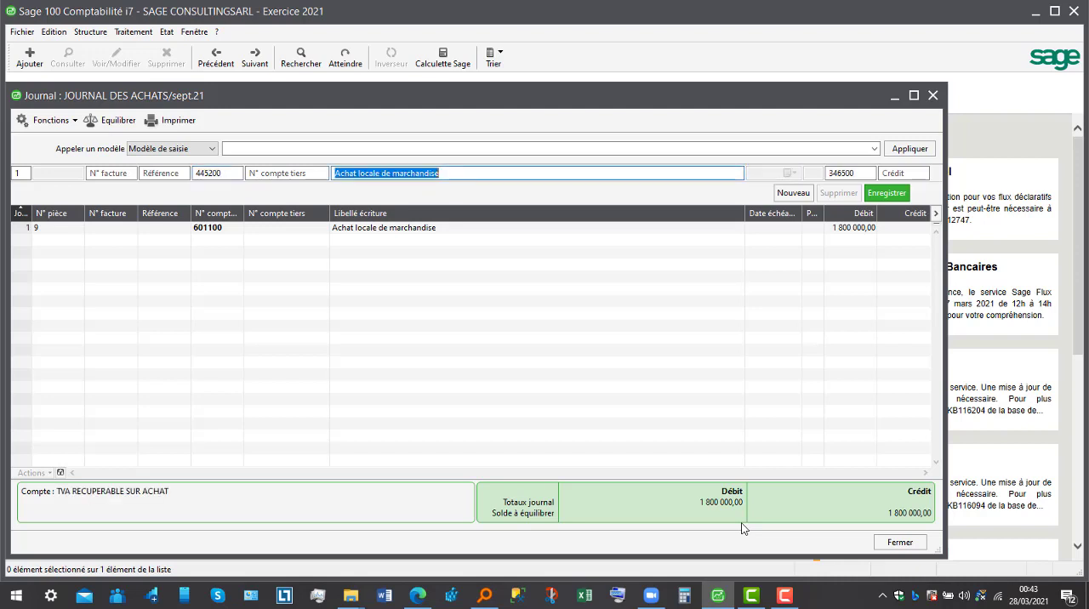
{"action": "key", "text": "Tab"}
{"action": "key", "text": "Return"}
- Record the supplier line on account 401100 for third party 401BETA with a credit of 2146500, and close the journals
{"action": "key", "text": "Tab"}
{"action": "key", "text": "Tab"}
{"action": "key", "text": "Tab"}
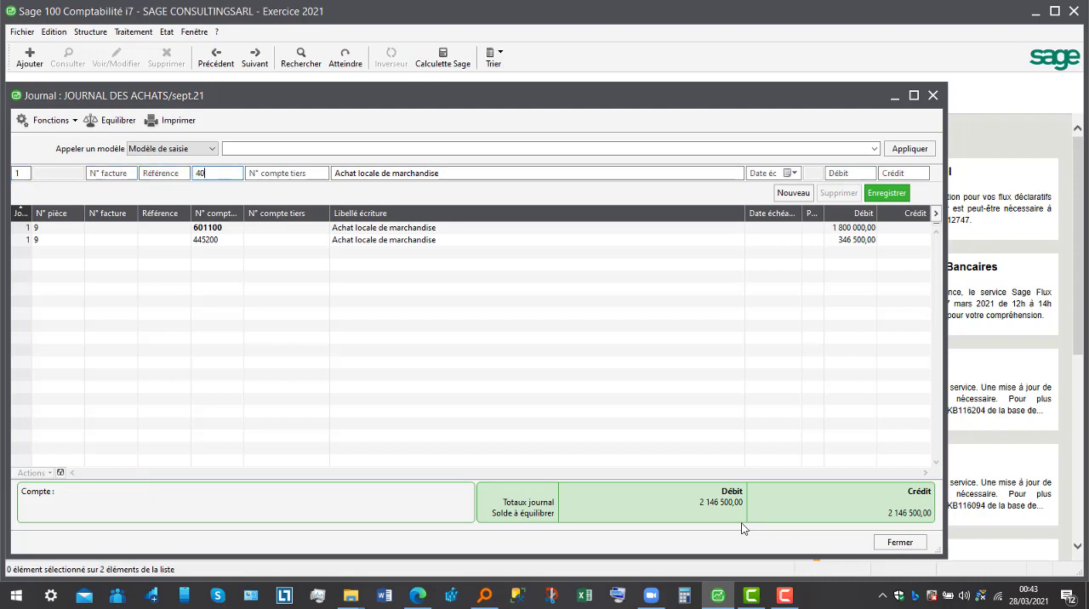
{"action": "type", "text": "401100"}
{"action": "key", "text": "Tab"}
{"action": "key", "text": "Tab"}
{"action": "key", "text": "Tab"}
{"action": "key", "text": "Tab"}
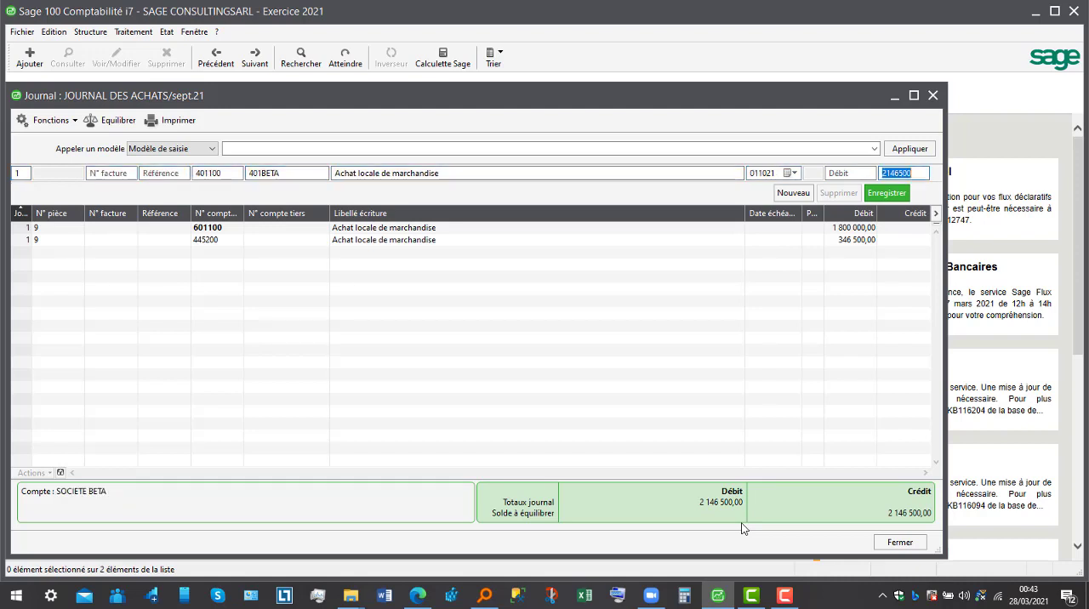
{"action": "key", "text": "Return"}
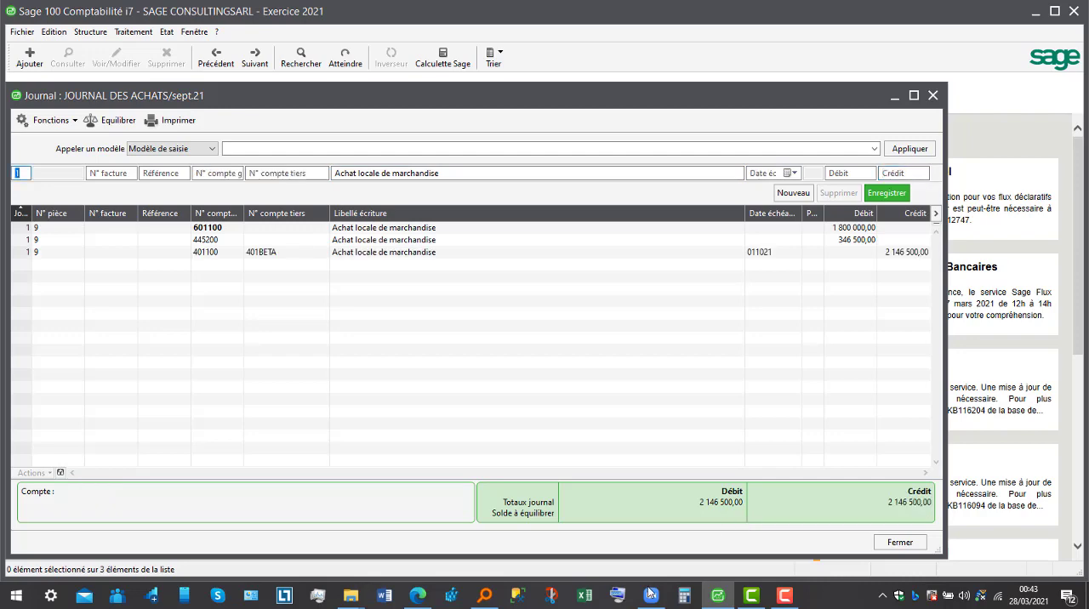
{"action": "left_click", "coordinate": [893, 545]}
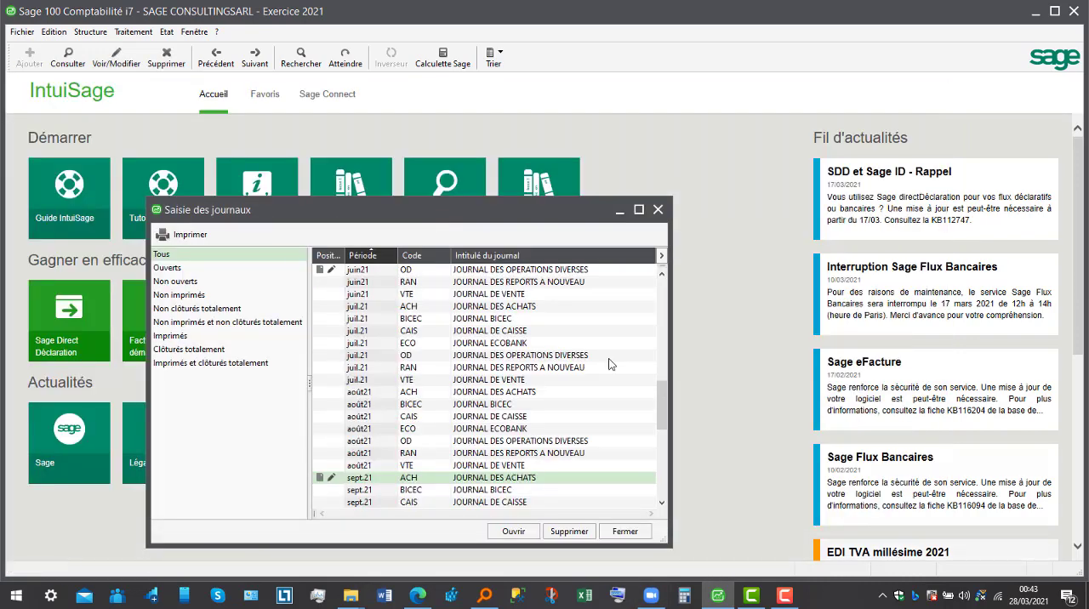
{"action": "left_click", "coordinate": [661, 212]}
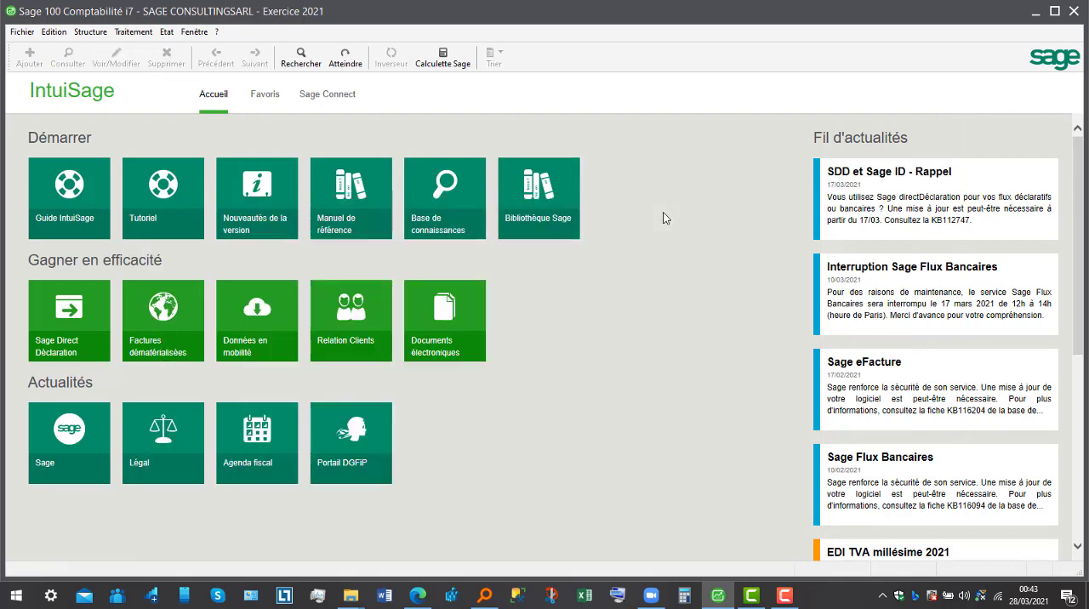
- Preview the budget report on budget items for 010121 to 311221, with forecast Faible 2021, Analytique allocation and all analytical entries, and enlarge it
{"action": "left_click", "coordinate": [164, 34]}
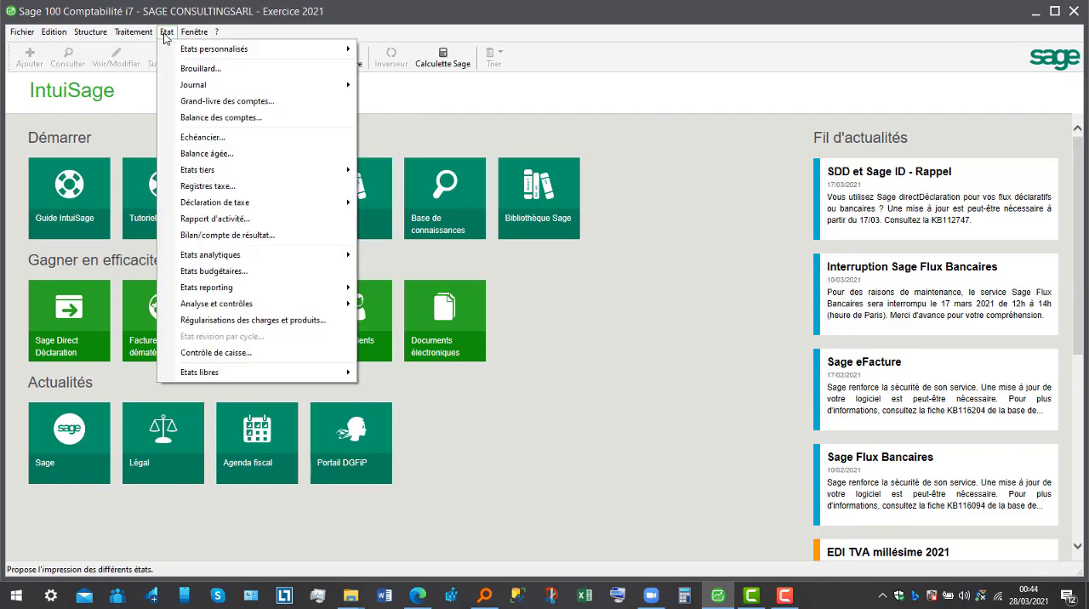
{"action": "left_click", "coordinate": [215, 271]}
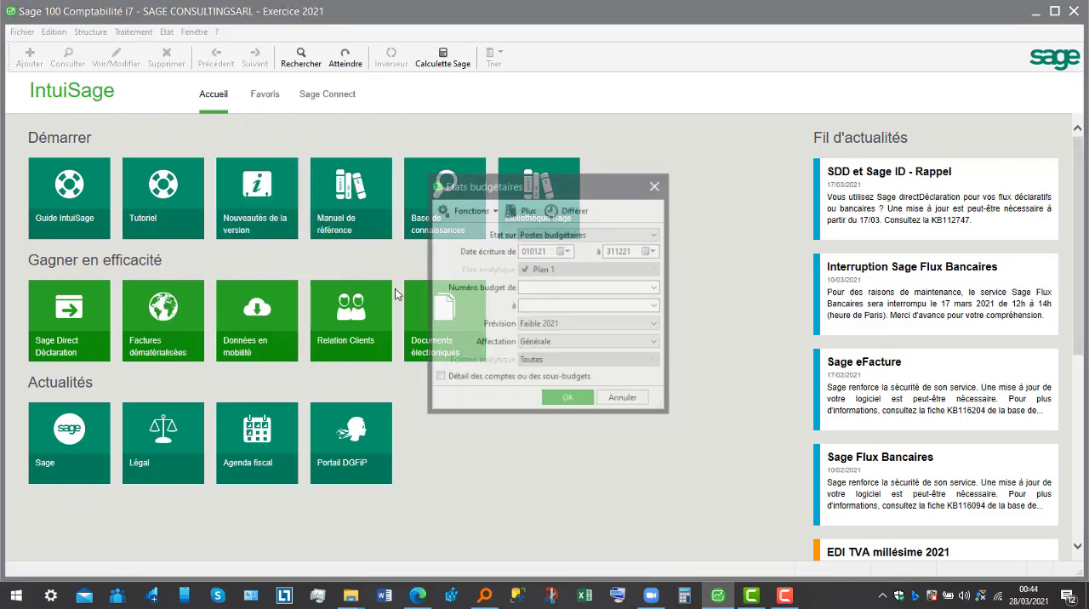
{"action": "left_click", "coordinate": [604, 351]}
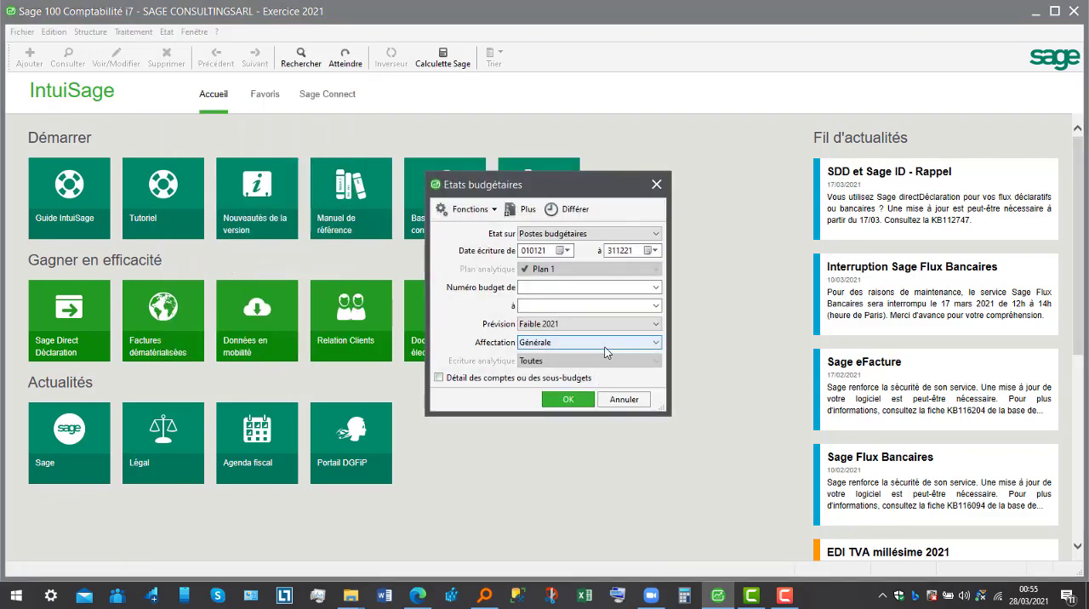
{"action": "left_click", "coordinate": [595, 369]}
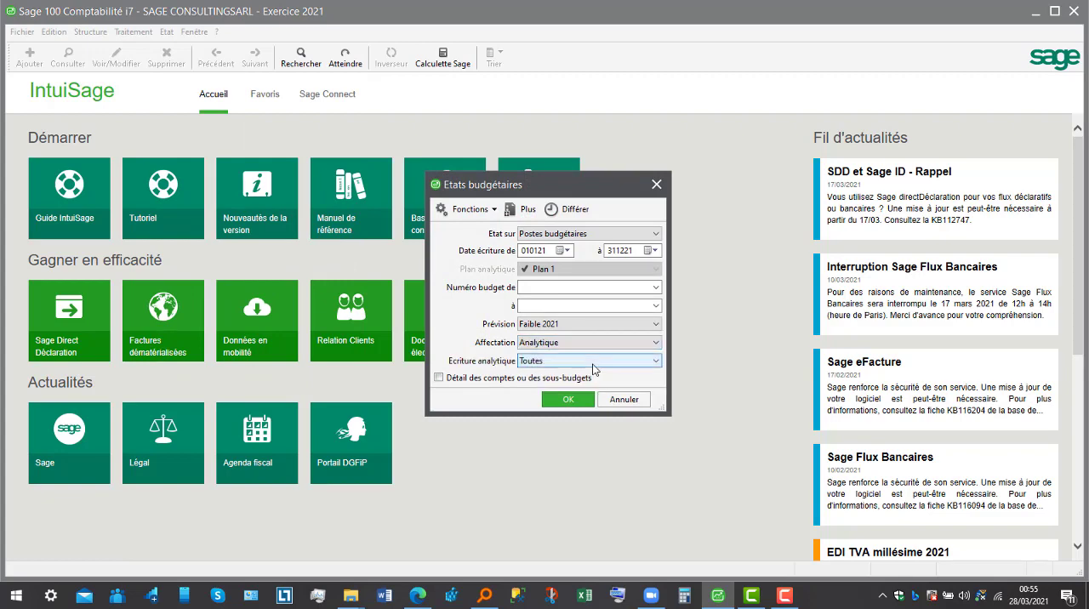
{"action": "left_click", "coordinate": [575, 405]}
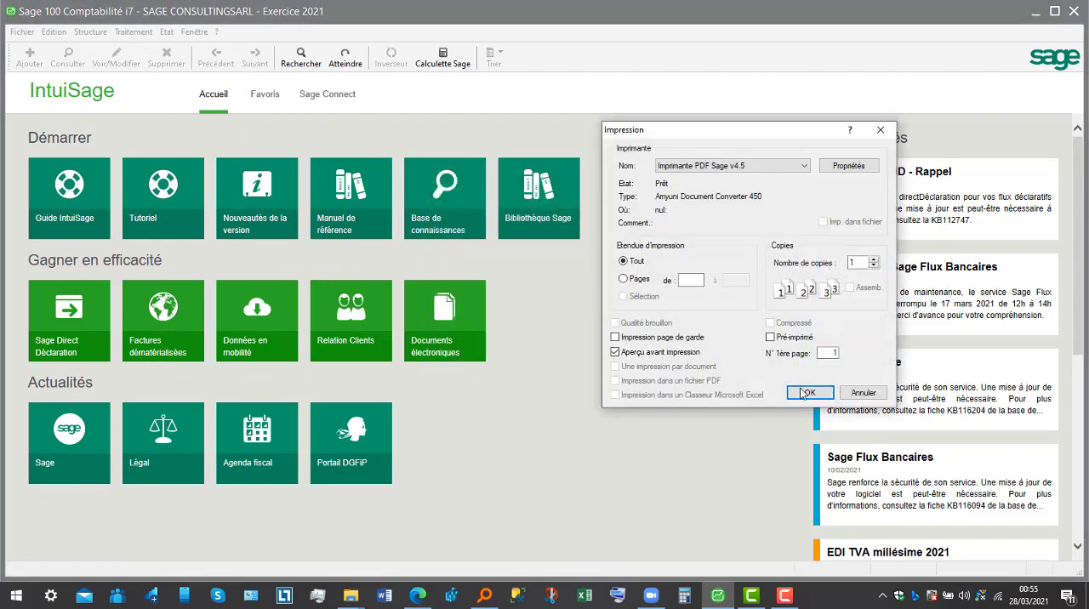
{"action": "left_click", "coordinate": [803, 393]}
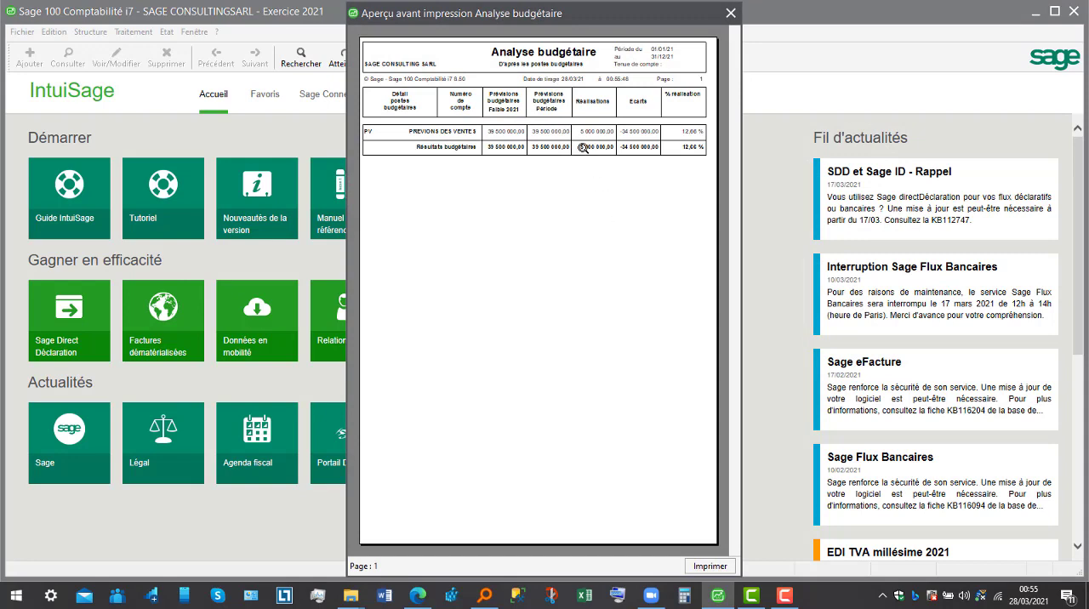
{"action": "left_click", "coordinate": [584, 146]}
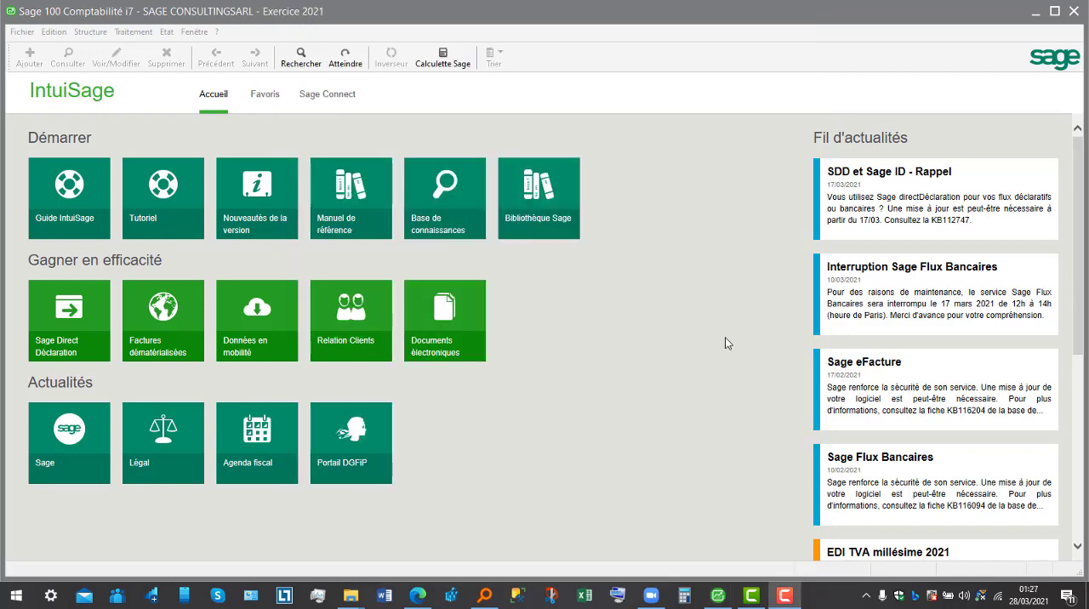
- Preview the standard analytical general ledger for Plan 1 from 010121 to 311221 and enlarge its page
{"action": "left_click", "coordinate": [167, 33]}
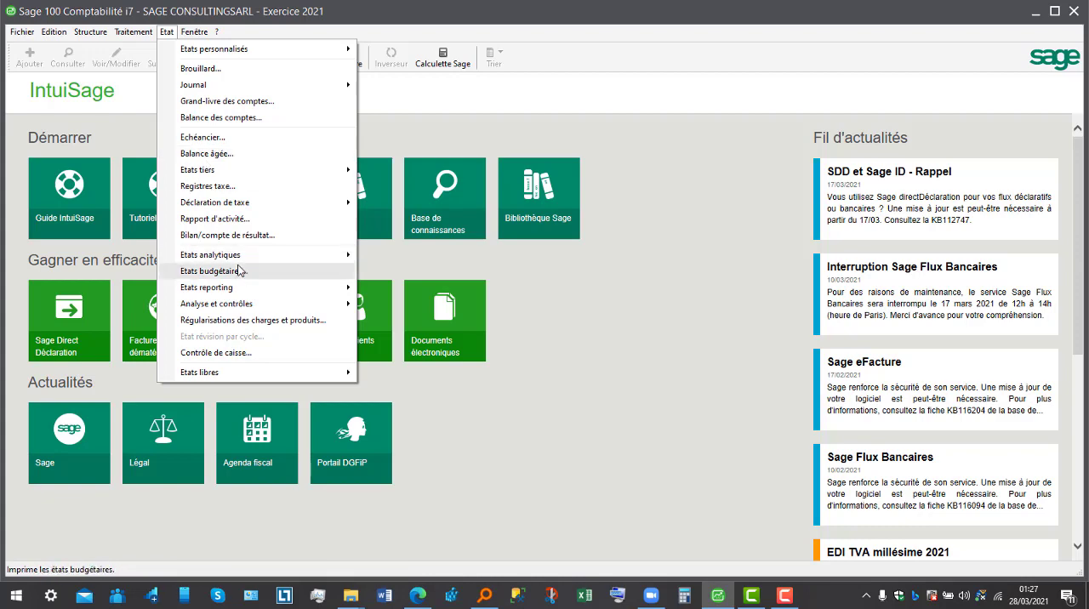
{"action": "mouse_move", "coordinate": [261, 261]}
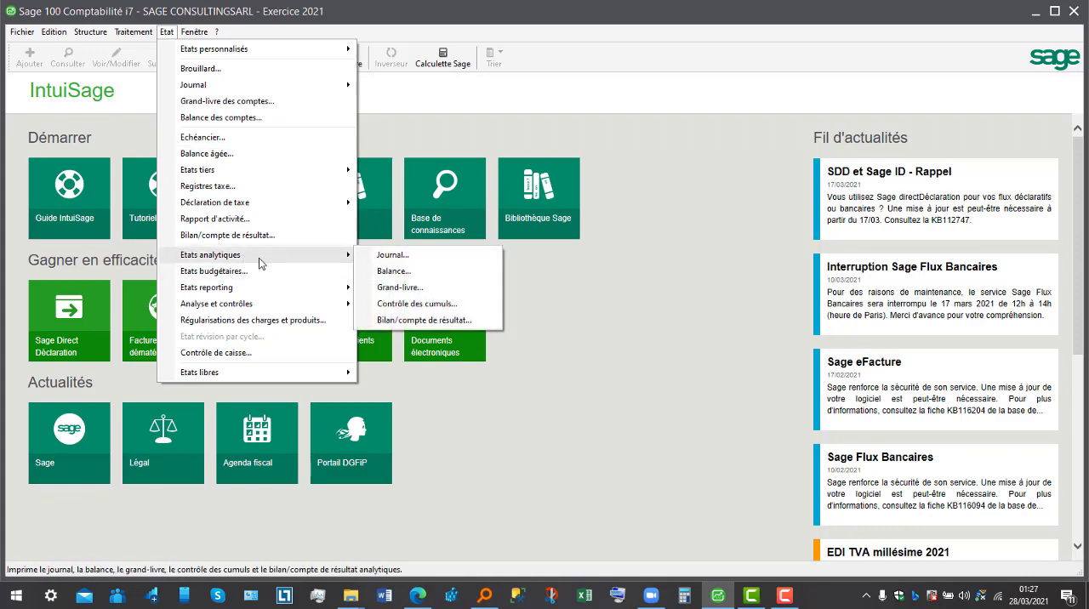
{"action": "left_click", "coordinate": [400, 287]}
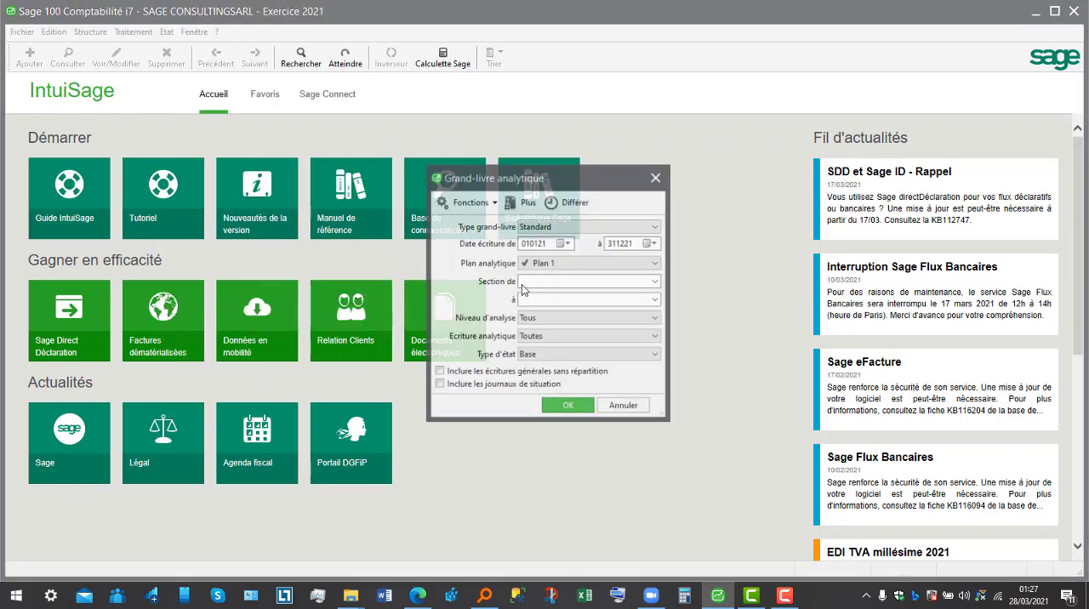
{"action": "left_click", "coordinate": [594, 264]}
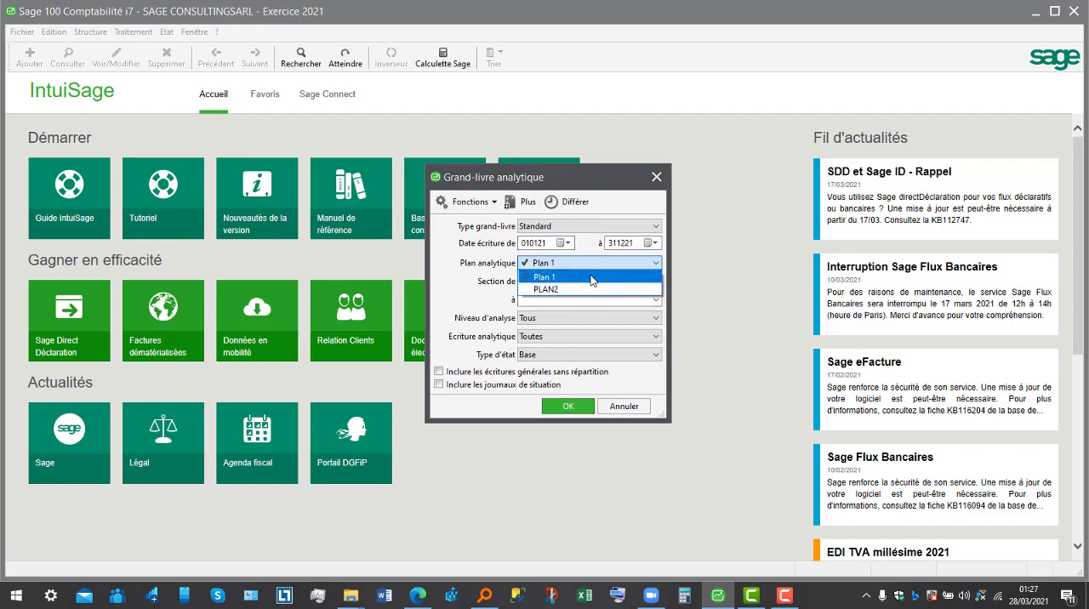
{"action": "left_click", "coordinate": [593, 277]}
{"action": "left_click", "coordinate": [569, 406]}
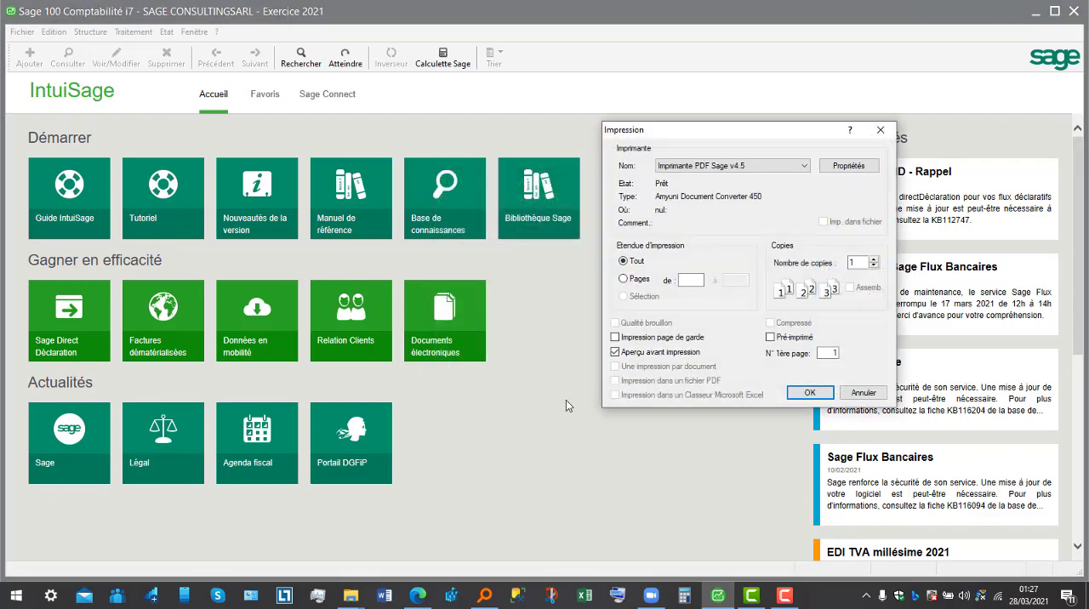
{"action": "left_click", "coordinate": [811, 392]}
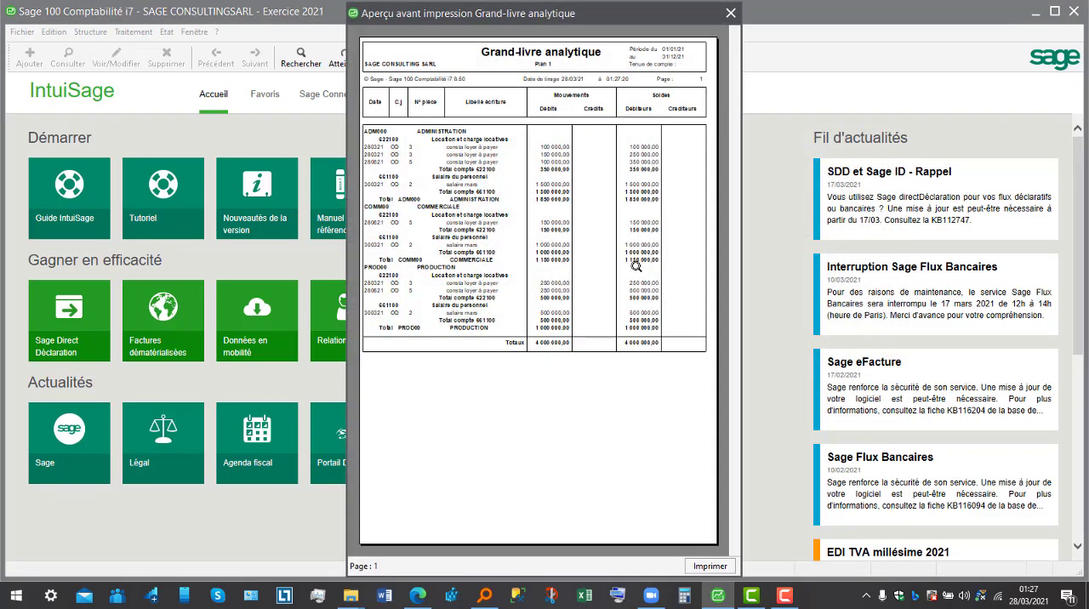
{"action": "left_click", "coordinate": [491, 176]}
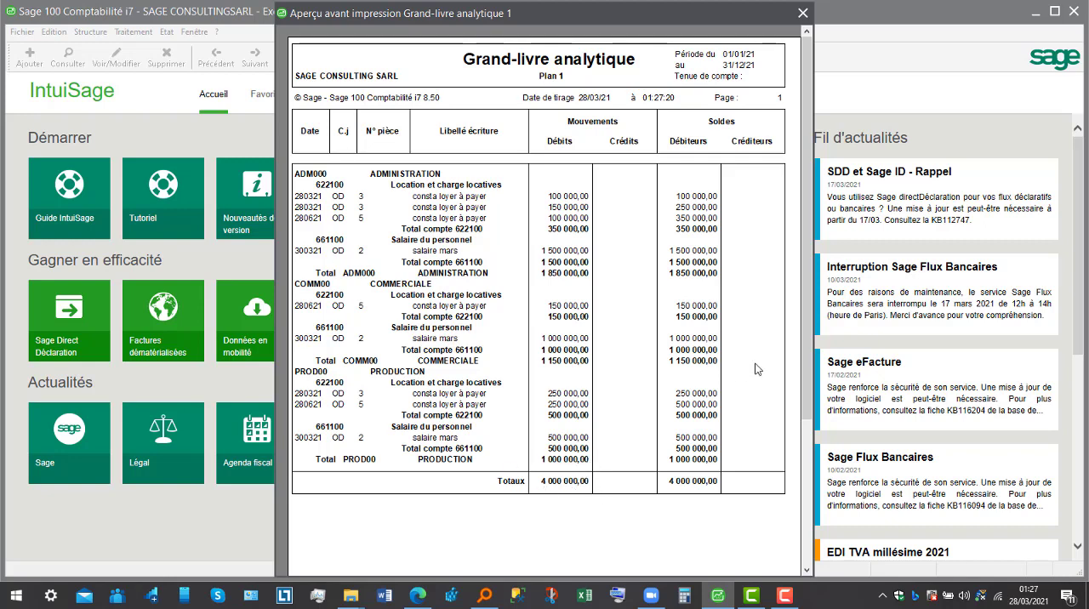
- Close the Plan 1 preview and preview the standard analytical general ledger for PLAN2 from 010121 to 311221
{"action": "left_click", "coordinate": [804, 13]}
{"action": "left_click", "coordinate": [167, 31]}
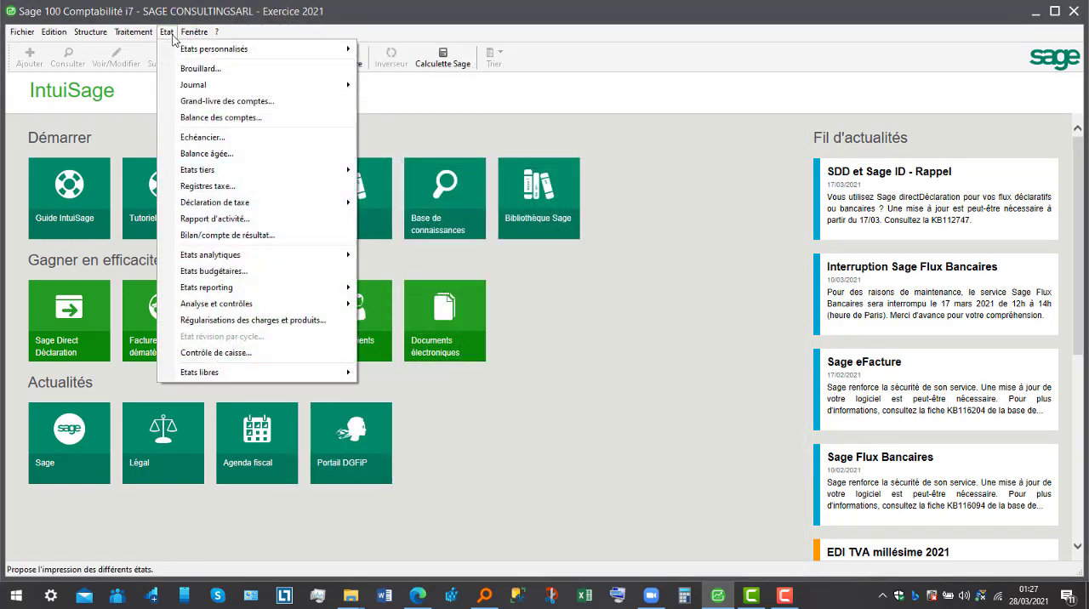
{"action": "mouse_move", "coordinate": [224, 257]}
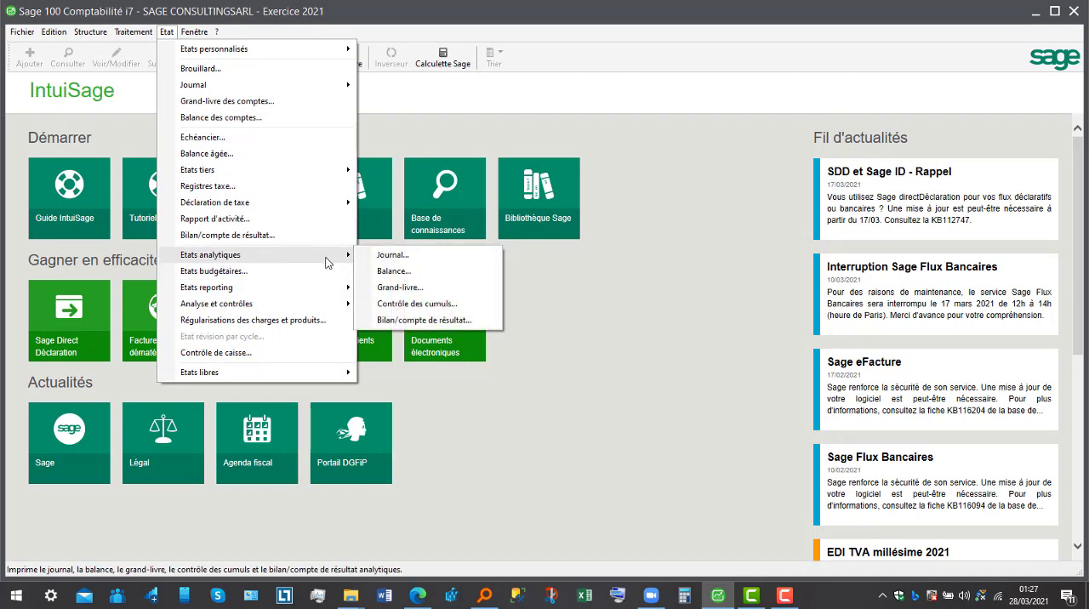
{"action": "left_click", "coordinate": [402, 288]}
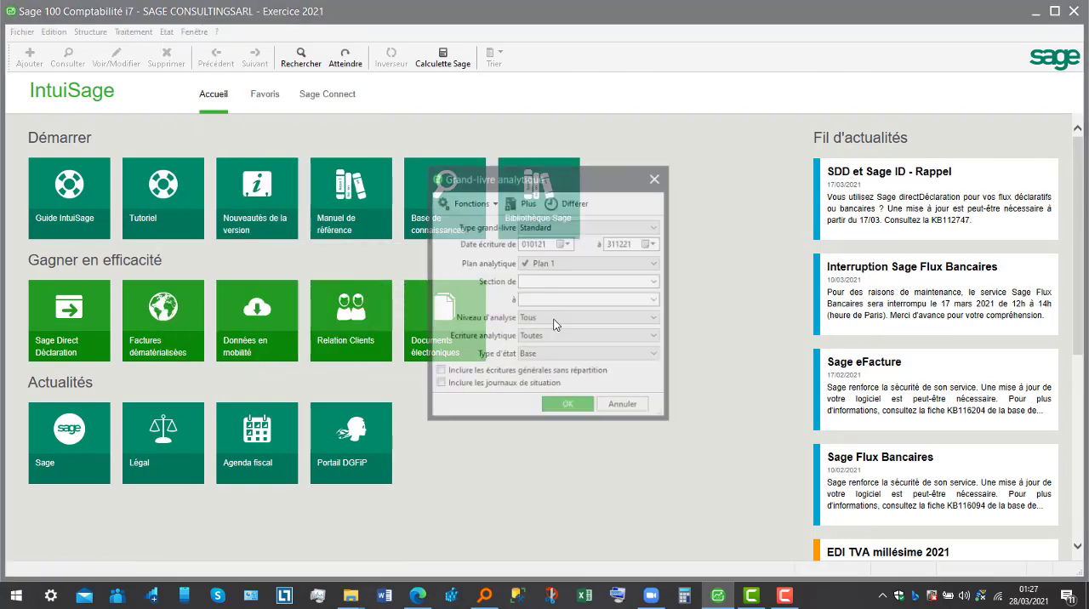
{"action": "left_click", "coordinate": [630, 265]}
{"action": "left_click", "coordinate": [634, 289]}
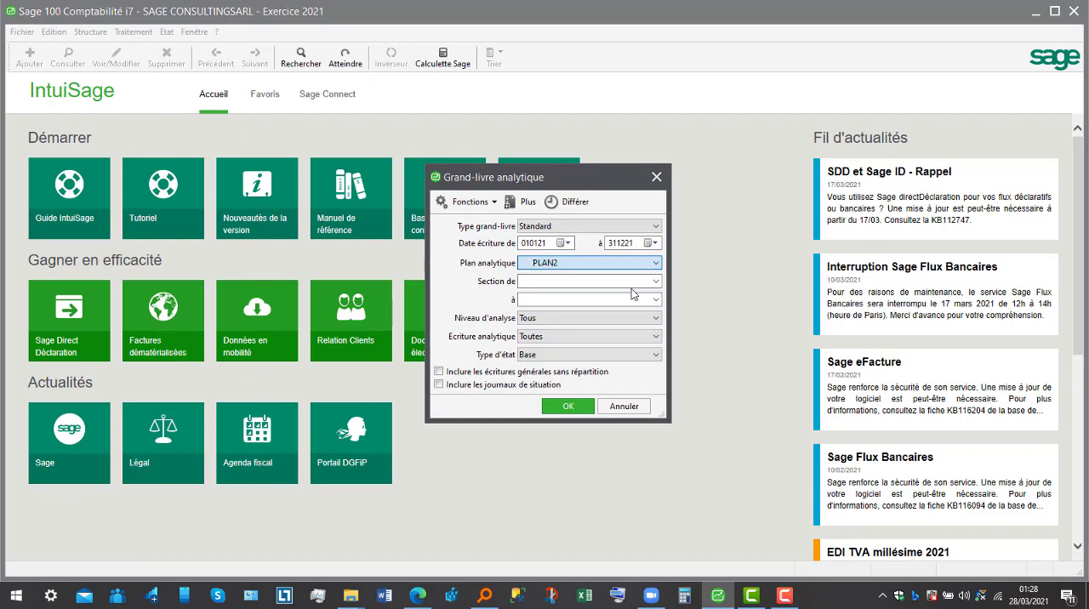
{"action": "left_click", "coordinate": [582, 407]}
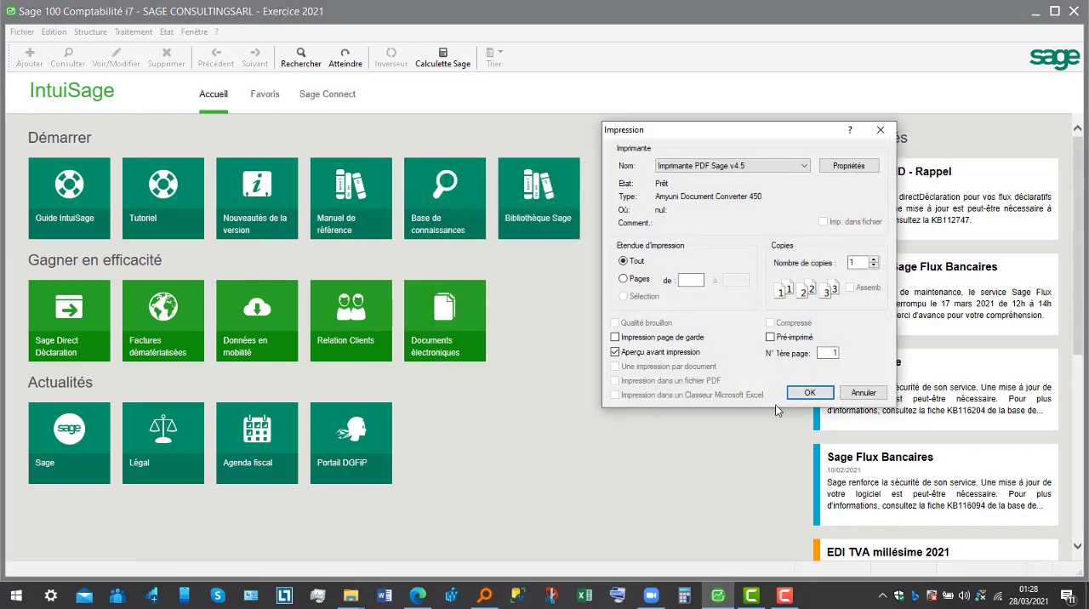
{"action": "left_click", "coordinate": [807, 394]}
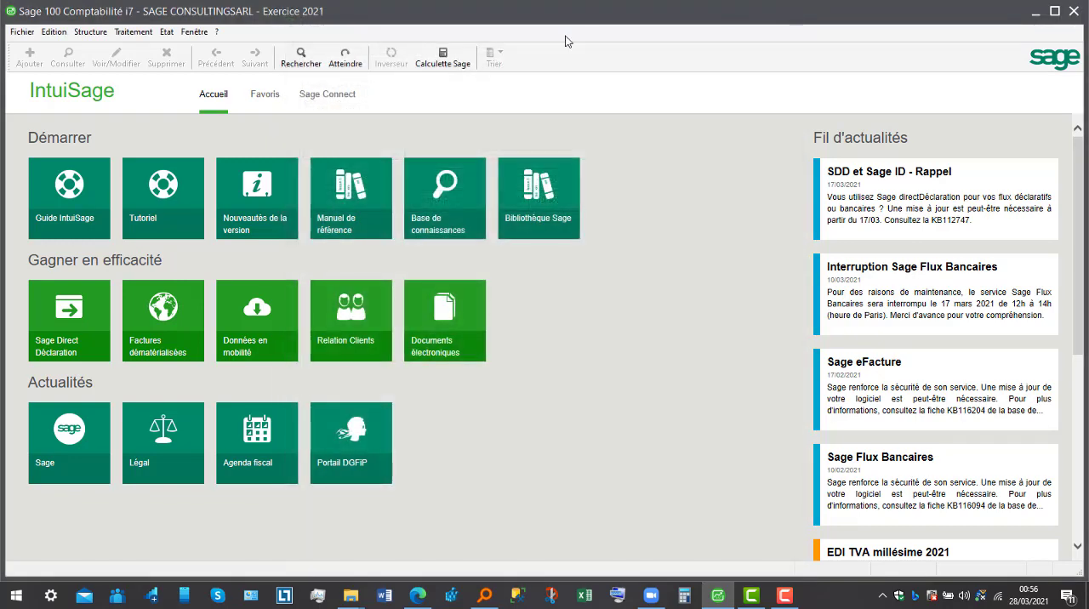
- Open the structure element merge (Fusion) to view its Plan comptable setup, and close it without merging
{"action": "left_click", "coordinate": [90, 33]}
{"action": "left_click", "coordinate": [89, 34]}
{"action": "left_click", "coordinate": [89, 34]}
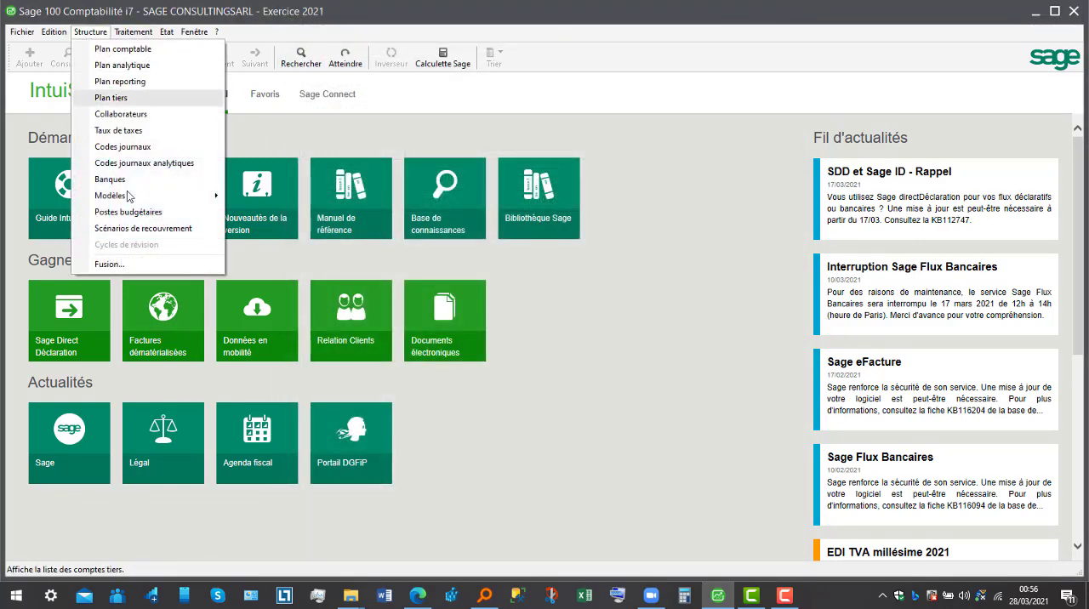
{"action": "left_click", "coordinate": [146, 269]}
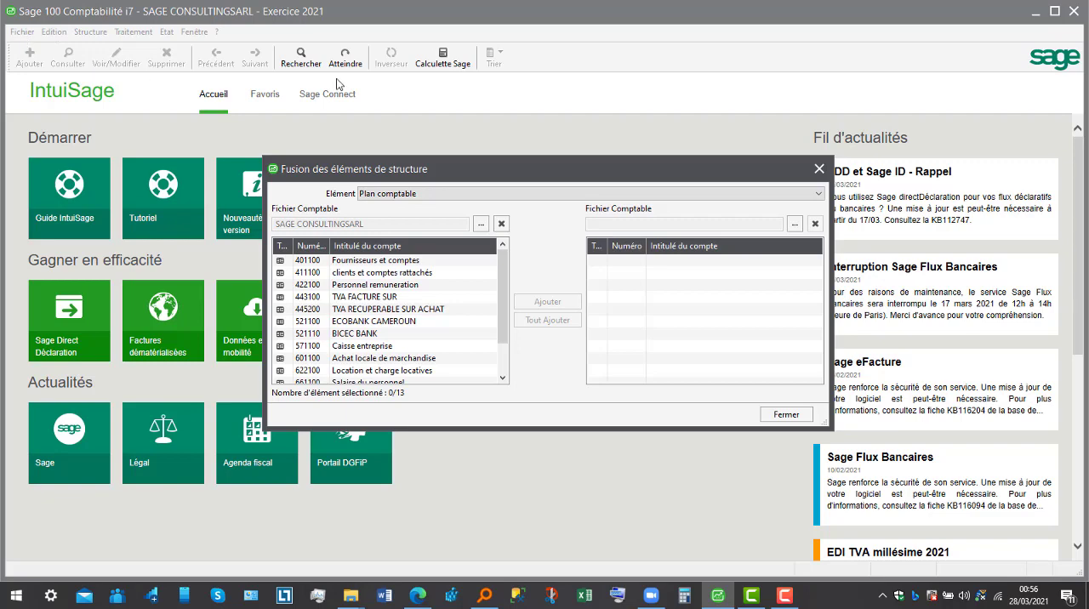
{"action": "left_click", "coordinate": [820, 169]}
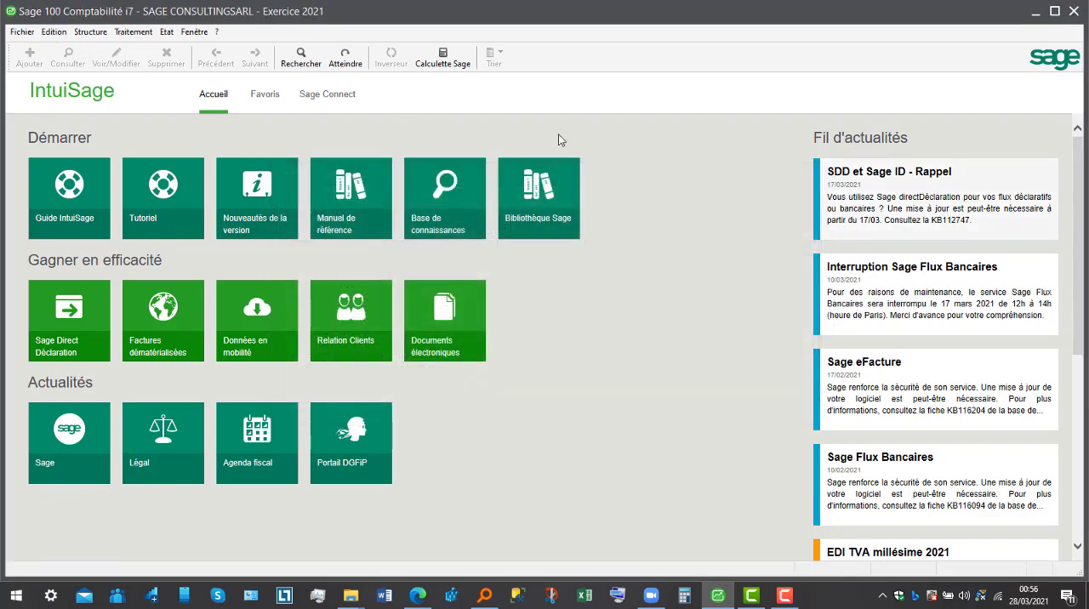
- Close the current company file and start a new accounting file named SAGE FORMATION2 in the FORMATION folder
{"action": "left_click", "coordinate": [20, 34]}
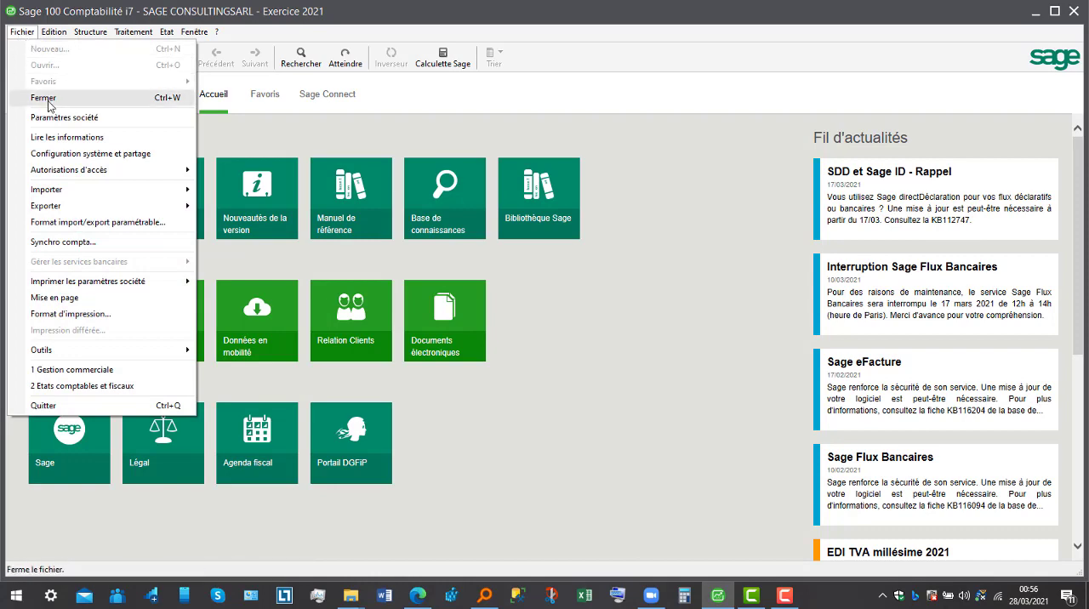
{"action": "left_click", "coordinate": [47, 106]}
{"action": "left_click", "coordinate": [23, 33]}
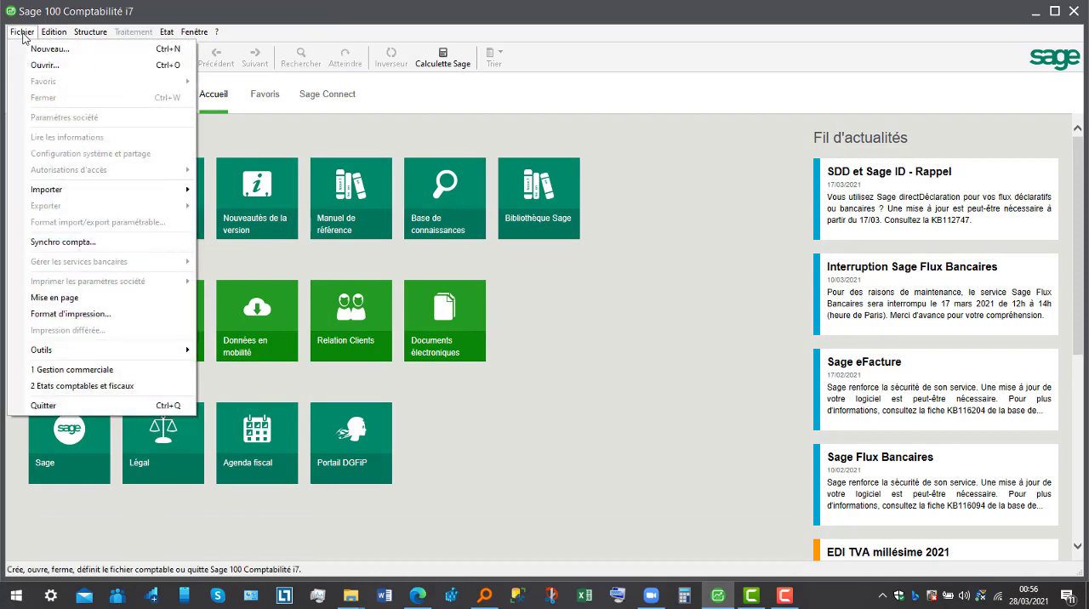
{"action": "left_click", "coordinate": [47, 50]}
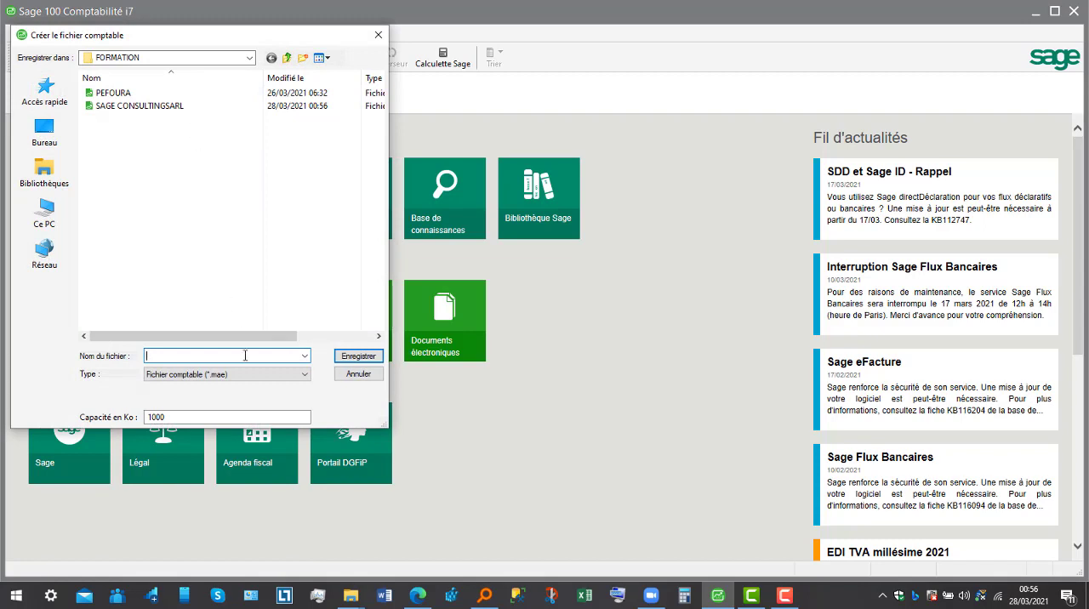
{"action": "type", "text": "SA"}
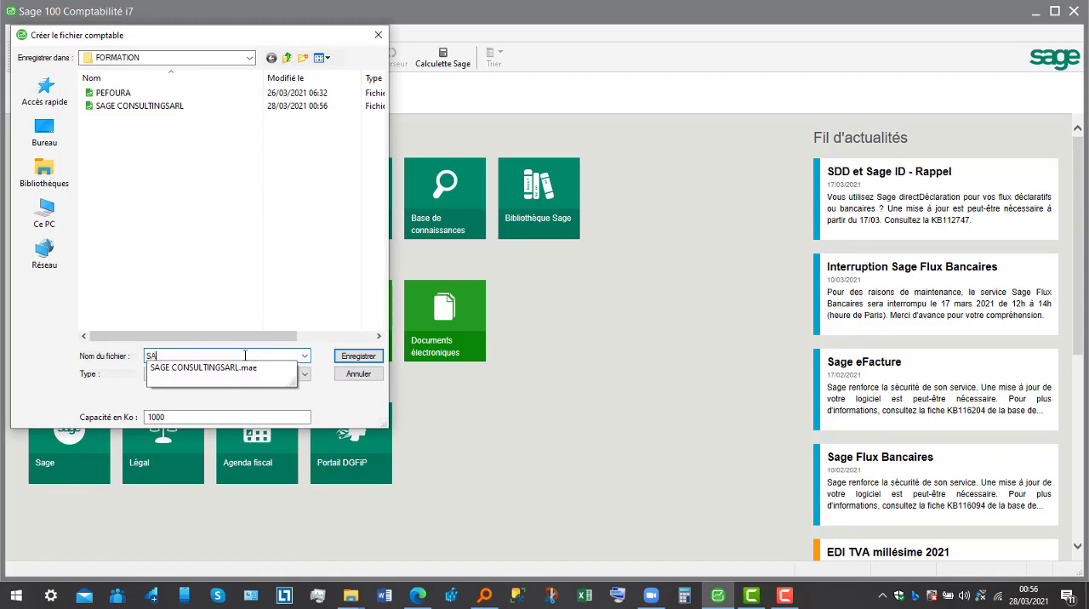
{"action": "type", "text": "GE FORMATION2"}
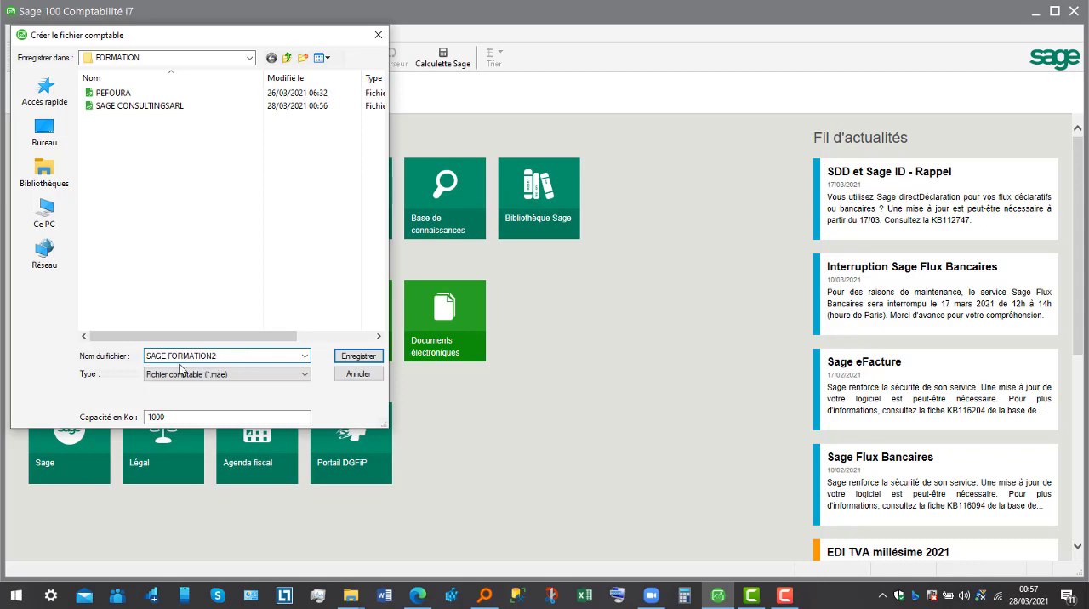
- Change the new accounting file's name to SOCIETE SAGE CONSULTING 2 and save it
{"action": "left_click", "coordinate": [149, 356]}
{"action": "type", "text": "SOCI"}
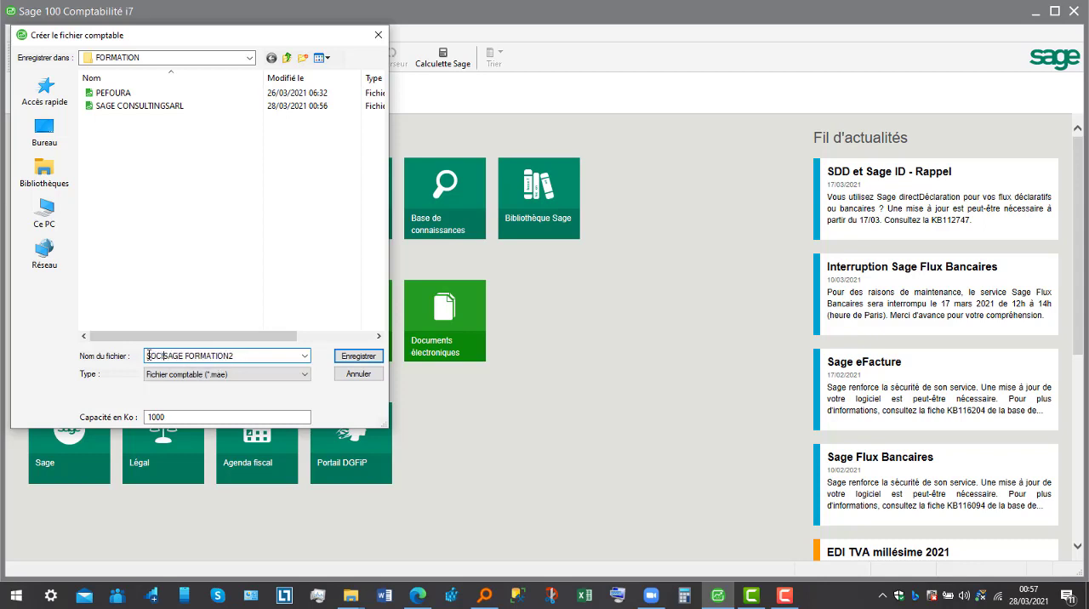
{"action": "type", "text": "ETE"}
{"action": "left_click_drag", "start_coordinate": [243, 355], "coordinate": [206, 356]}
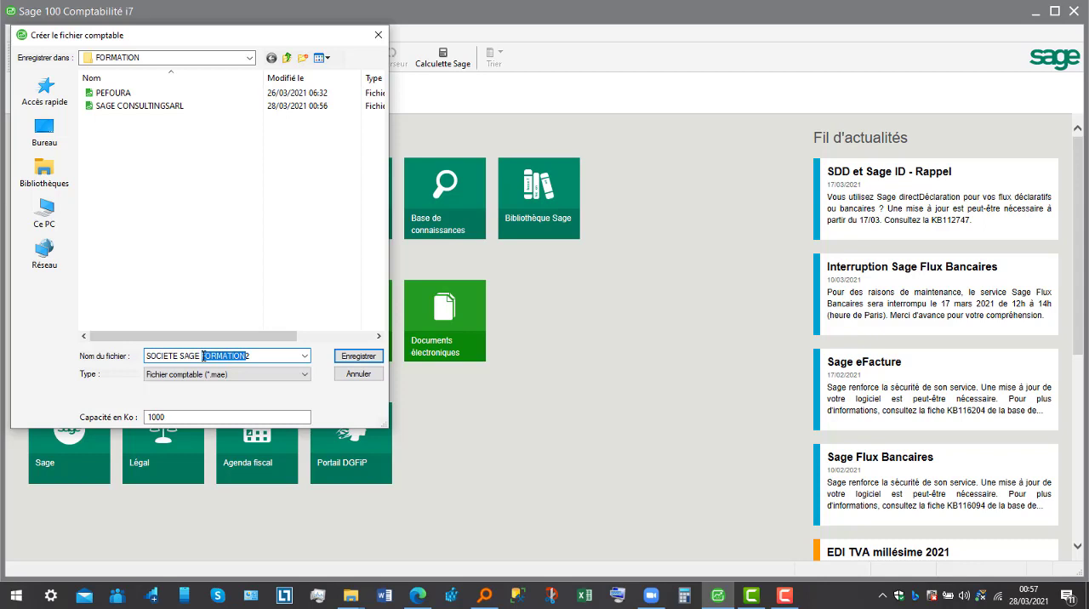
{"action": "key", "text": "BackSpace"}
{"action": "left_click", "coordinate": [358, 358]}
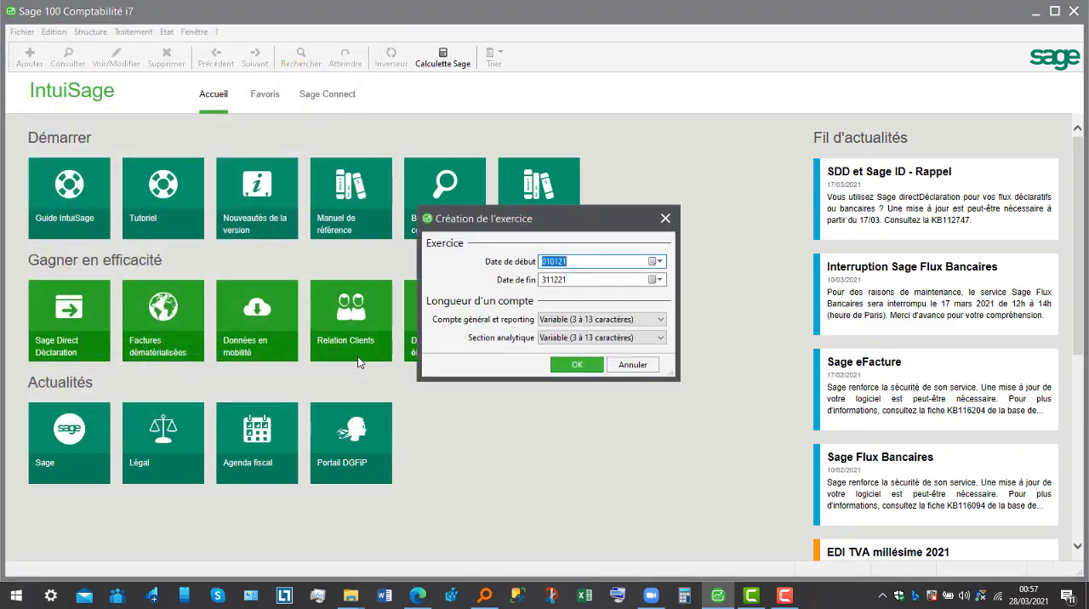
- Set the general and reporting account length and the analytical section length to 8 characters, and create the fiscal year
{"action": "left_click", "coordinate": [656, 320]}
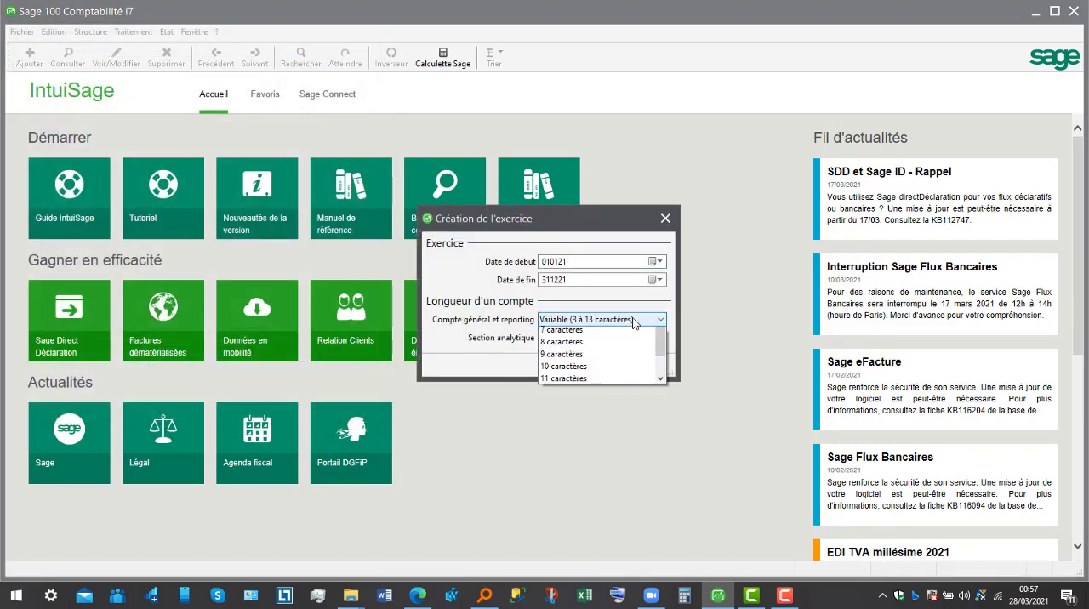
{"action": "left_click", "coordinate": [601, 384]}
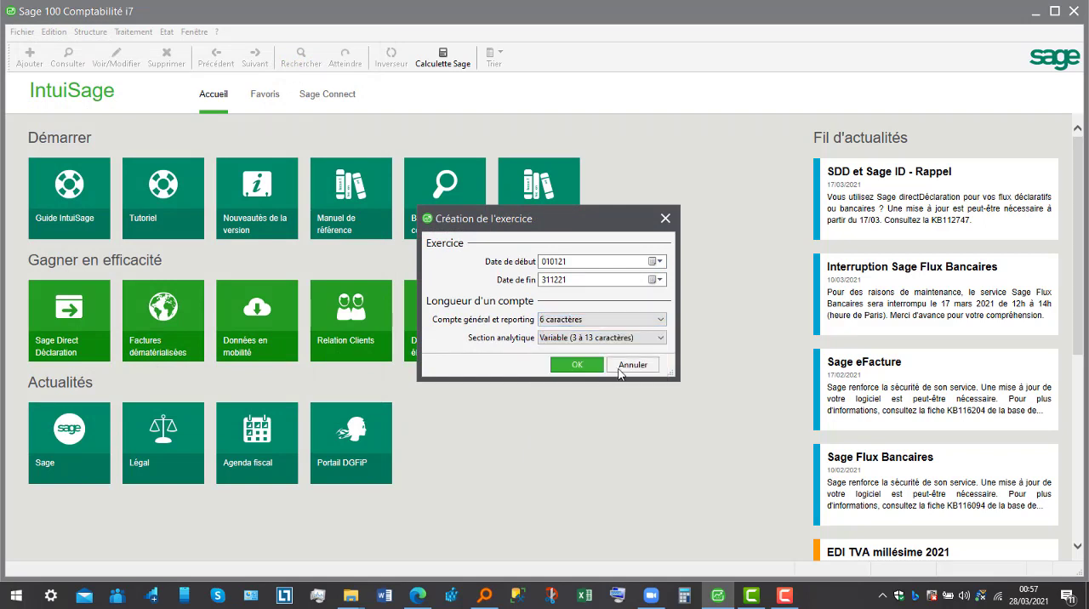
{"action": "left_click", "coordinate": [656, 319]}
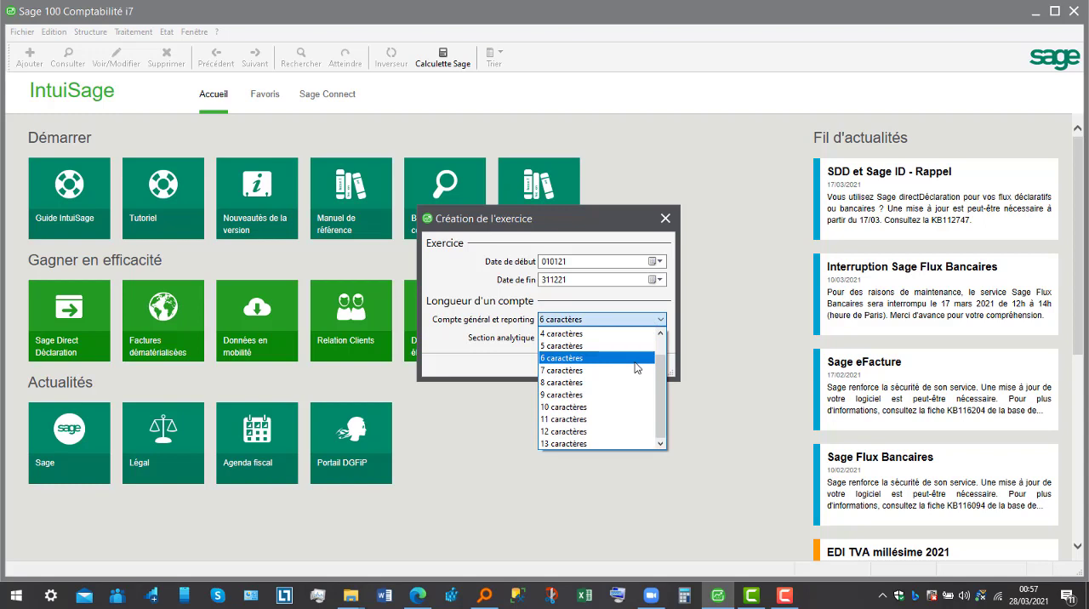
{"action": "left_click", "coordinate": [641, 384]}
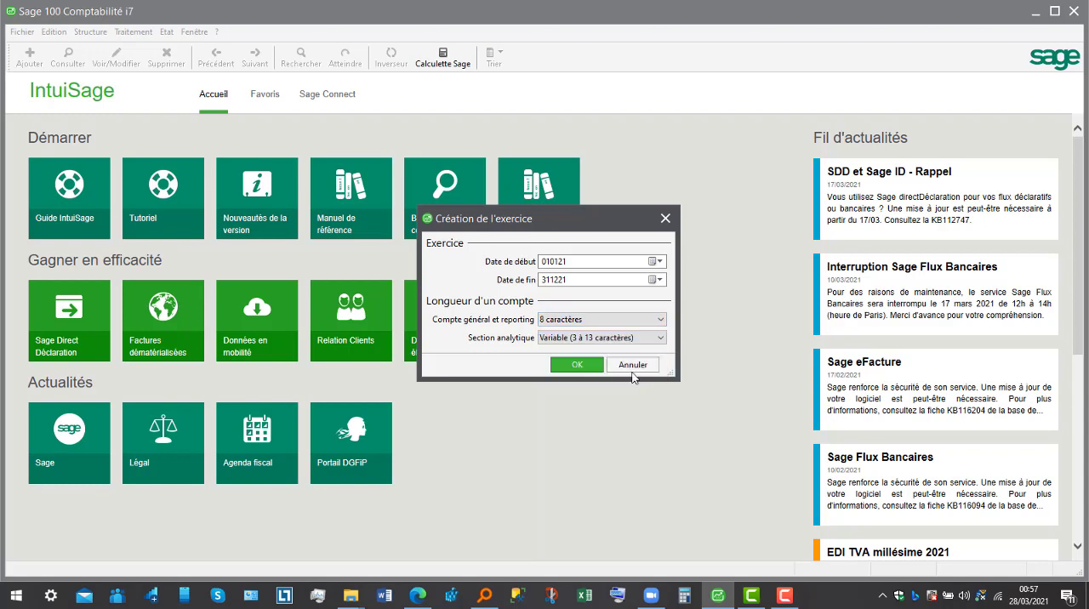
{"action": "left_click", "coordinate": [638, 338]}
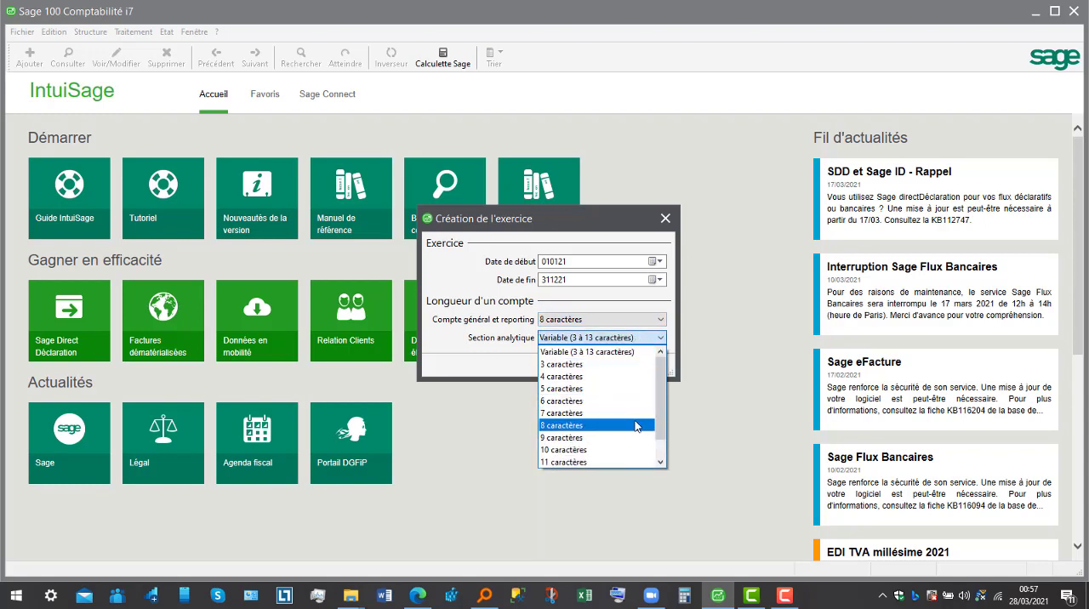
{"action": "left_click", "coordinate": [636, 426]}
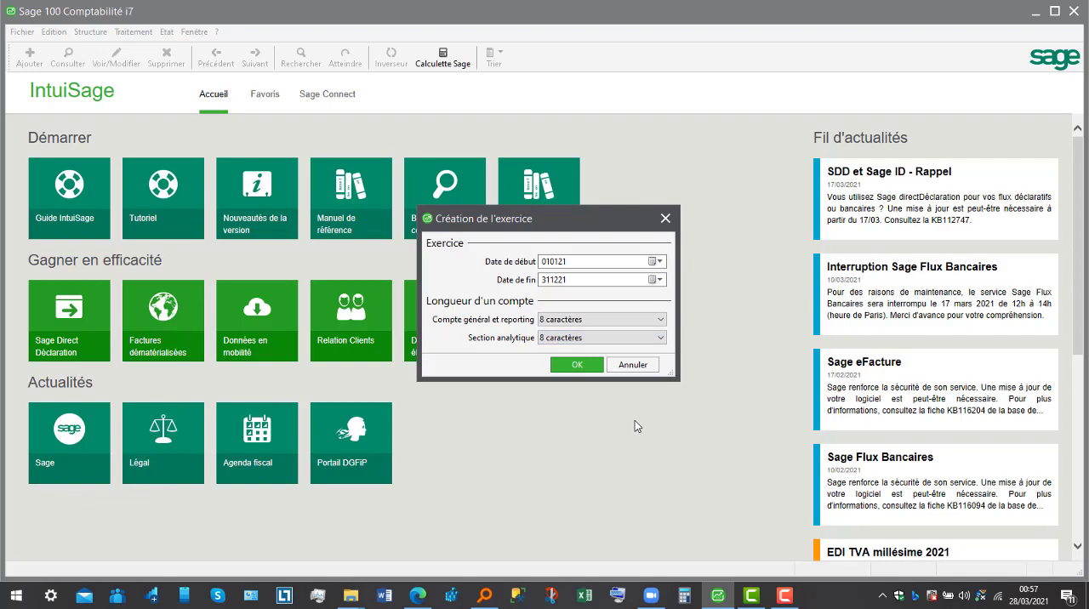
{"action": "left_click", "coordinate": [581, 366]}
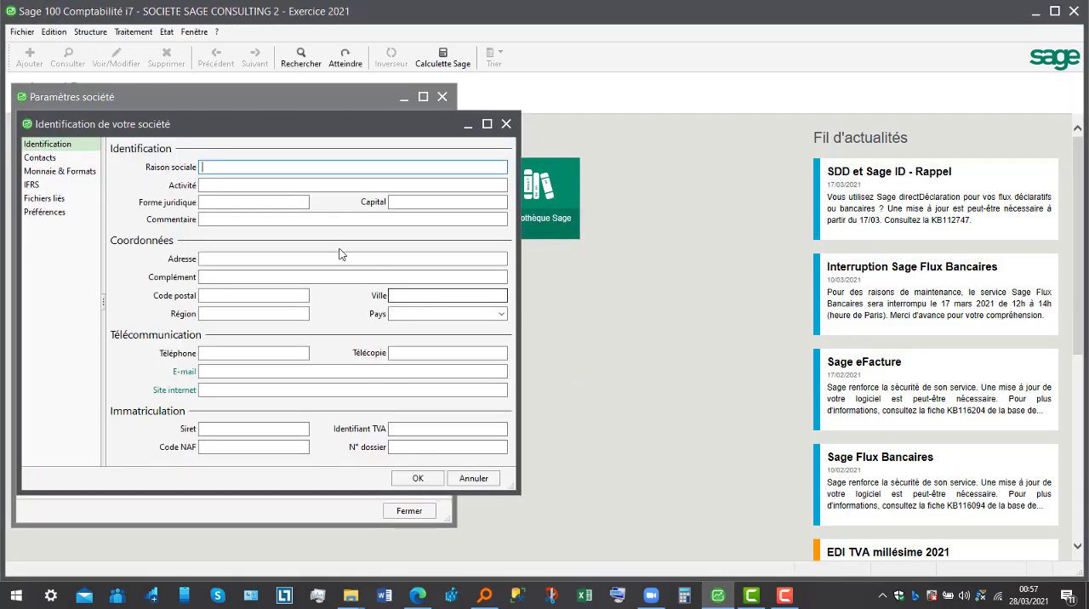
- Enter PRESTATIONS as the company's Raison sociale, validate the identification and close the company parameters
{"action": "type", "text": "PRESTATIONS"}
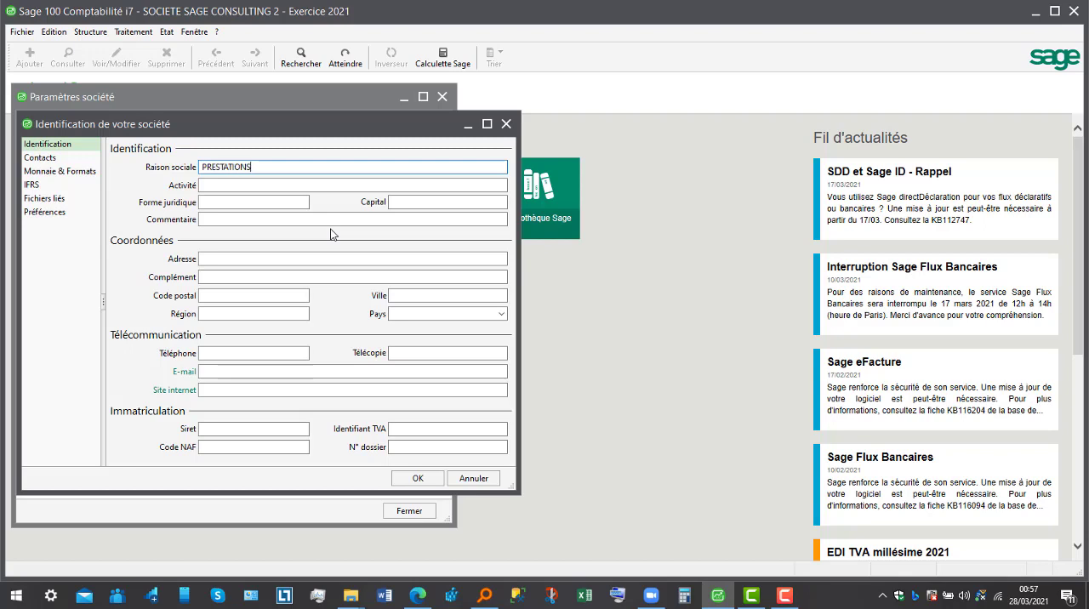
{"action": "left_click", "coordinate": [418, 479]}
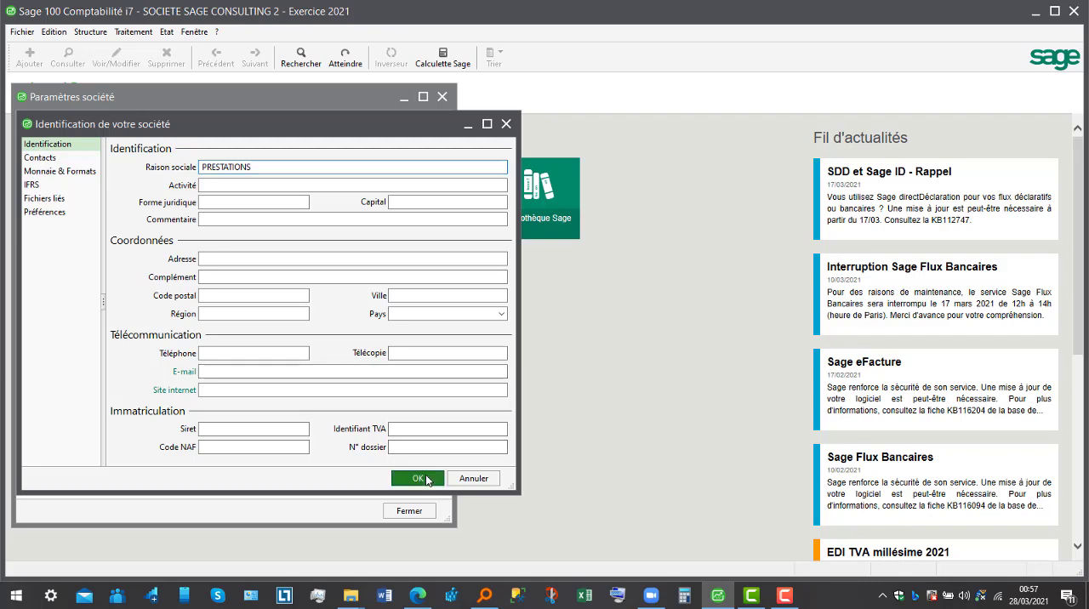
{"action": "left_click", "coordinate": [409, 511]}
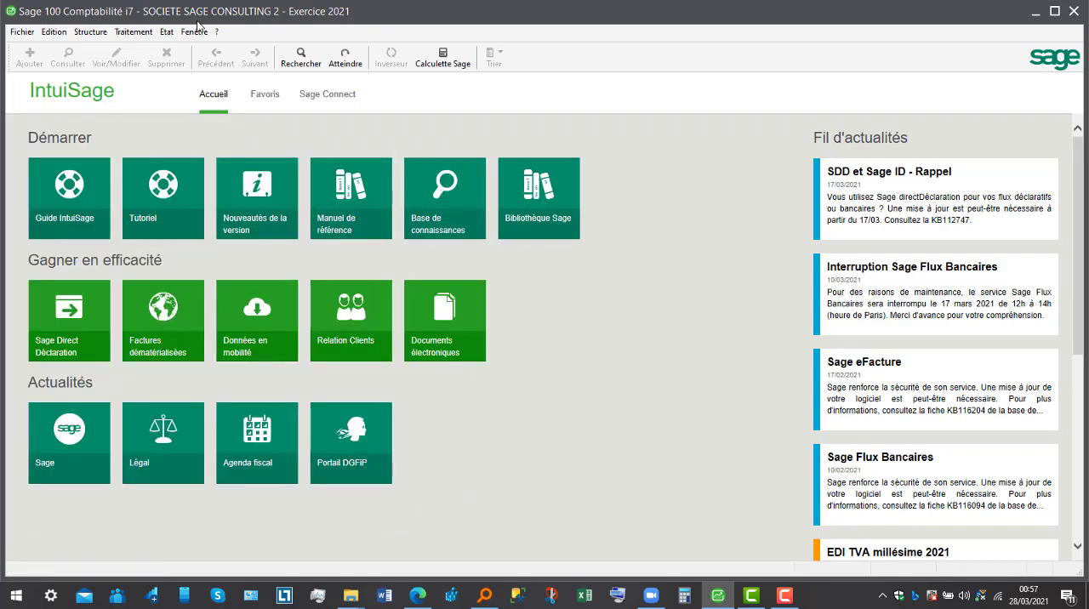
- Check the contents of the new company's chart of accounts, journal codes and third-party list
{"action": "left_click", "coordinate": [94, 34]}
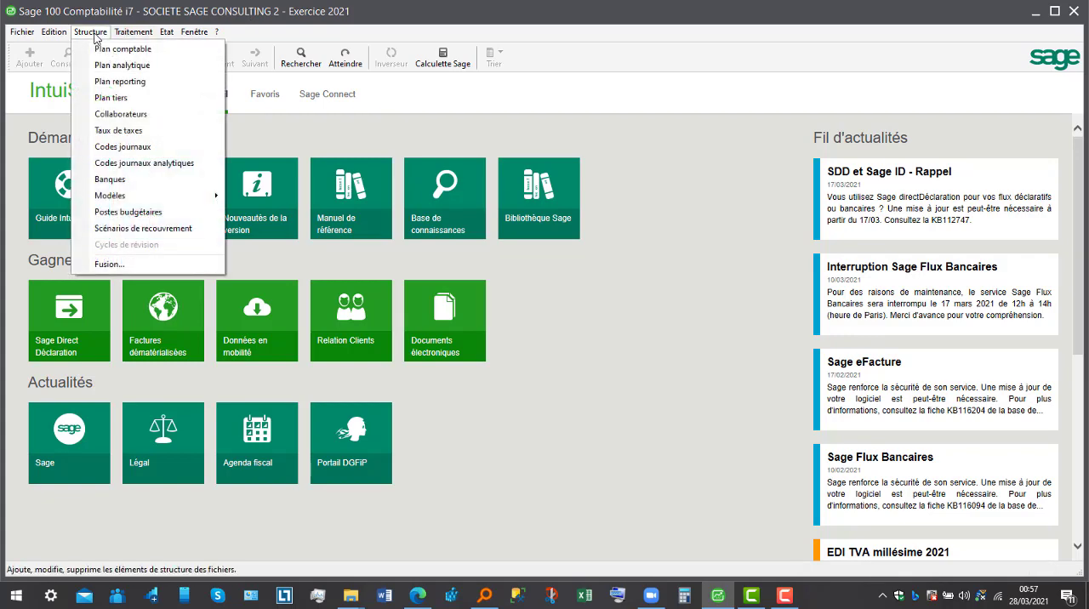
{"action": "left_click", "coordinate": [109, 50]}
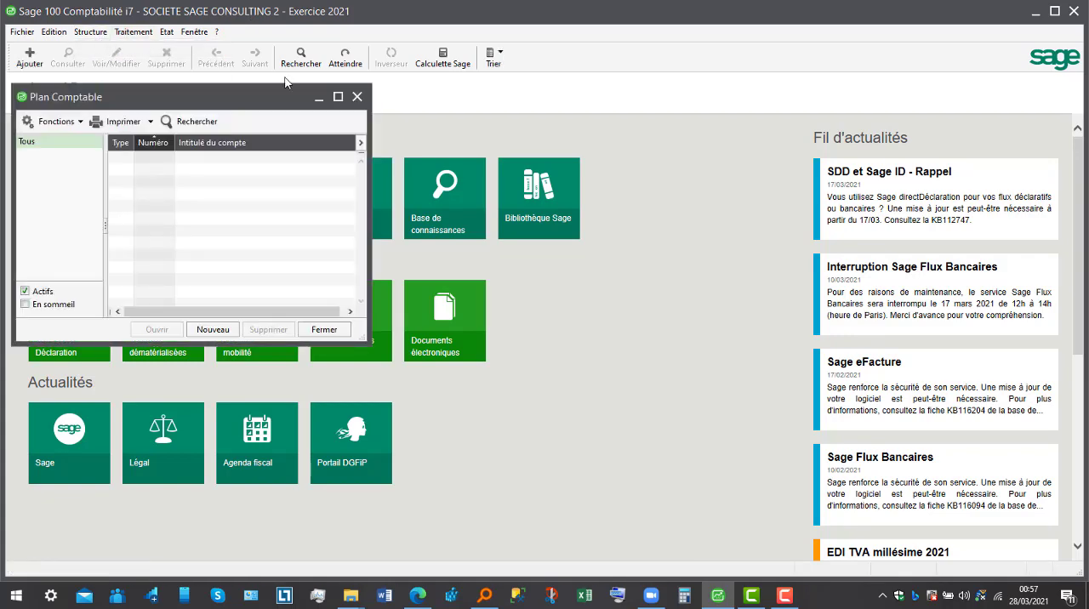
{"action": "left_click", "coordinate": [357, 96]}
{"action": "left_click", "coordinate": [101, 33]}
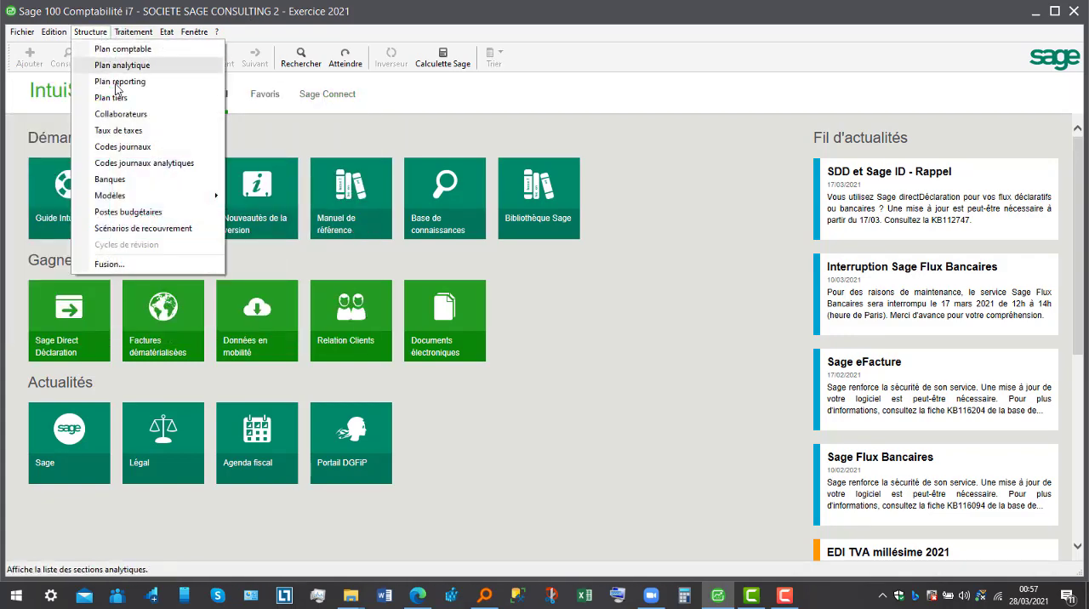
{"action": "left_click", "coordinate": [124, 147]}
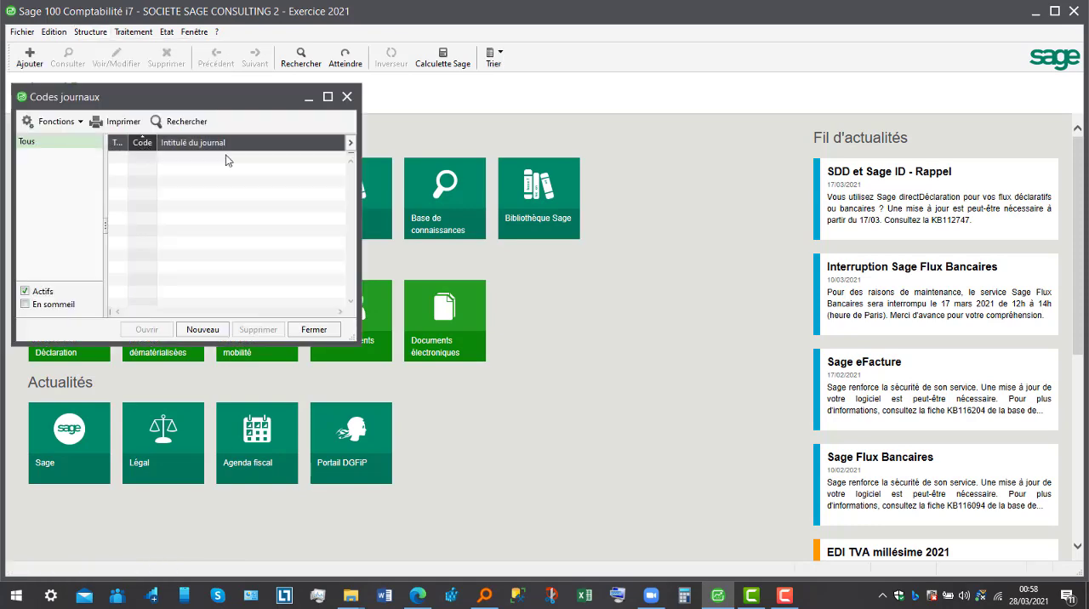
{"action": "left_click", "coordinate": [346, 98]}
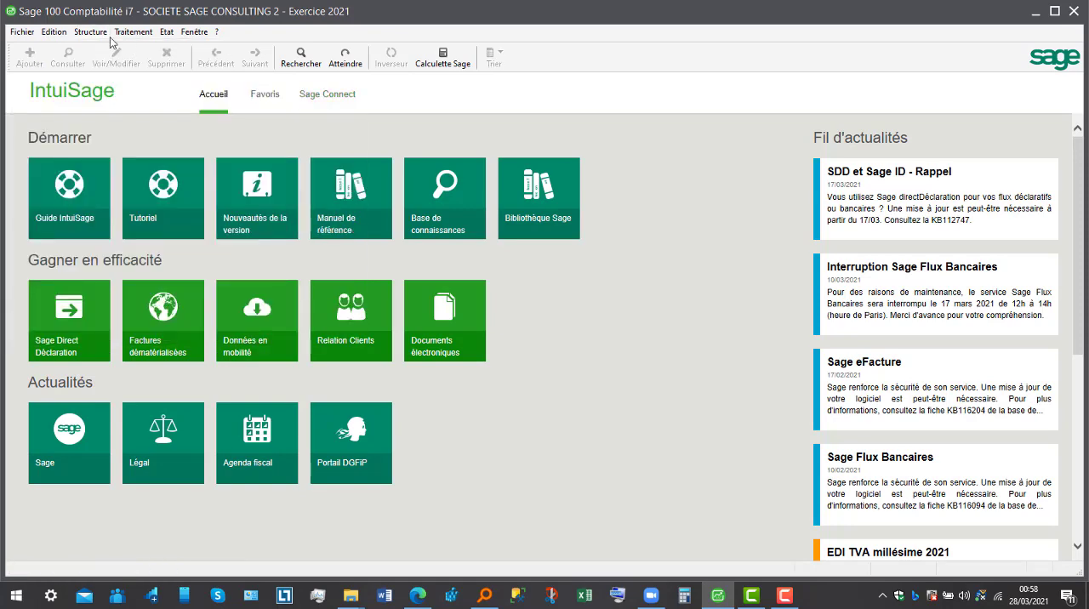
{"action": "left_click", "coordinate": [90, 32]}
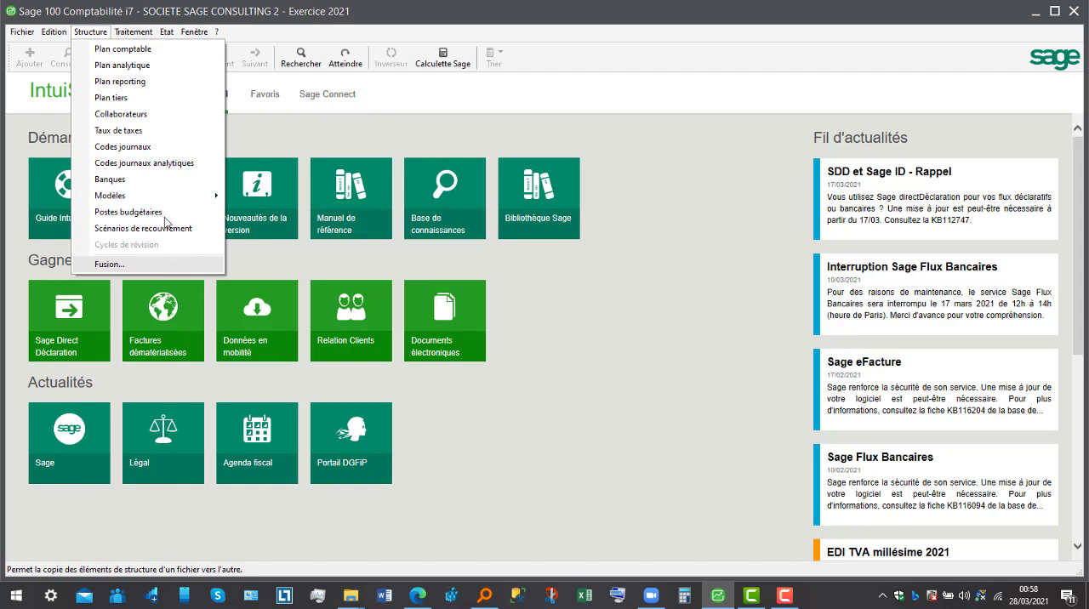
{"action": "left_click", "coordinate": [165, 100]}
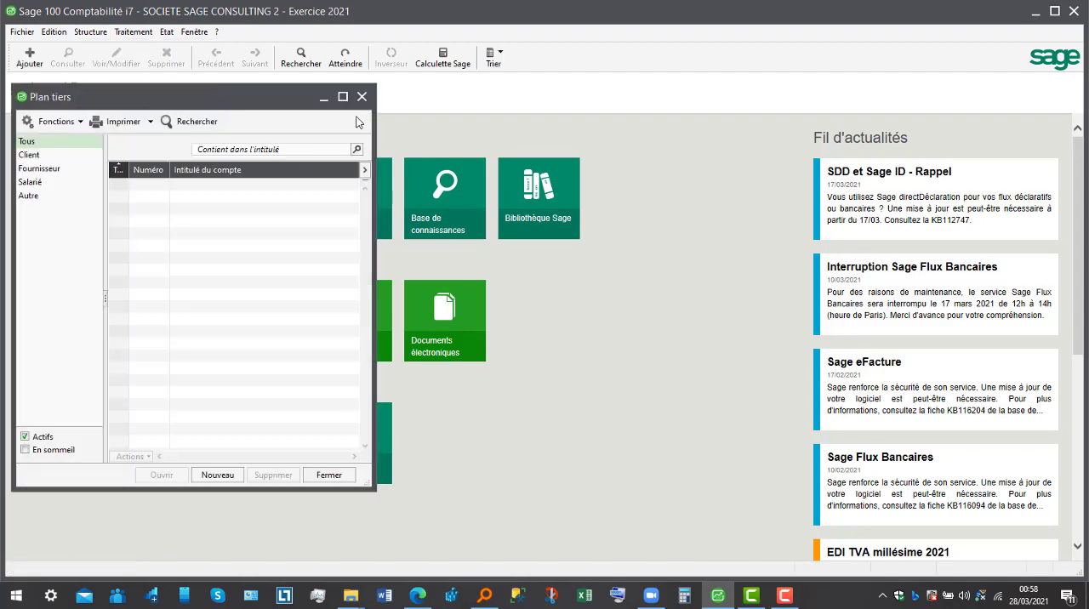
- Close the third-party list and check the new company's journal codes for existing entries
{"action": "left_click", "coordinate": [361, 96]}
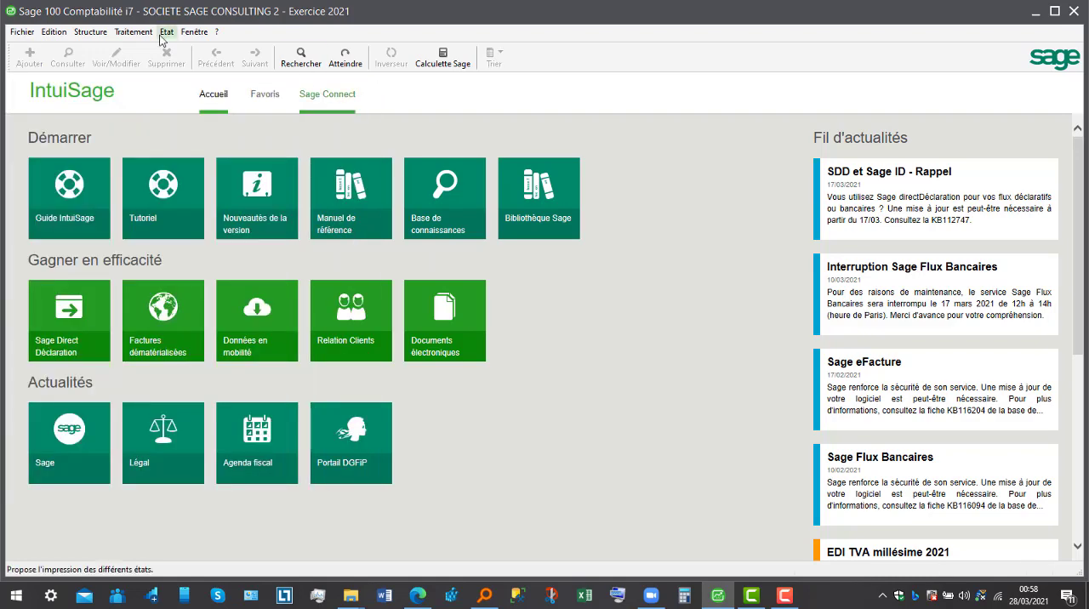
{"action": "left_click", "coordinate": [88, 34]}
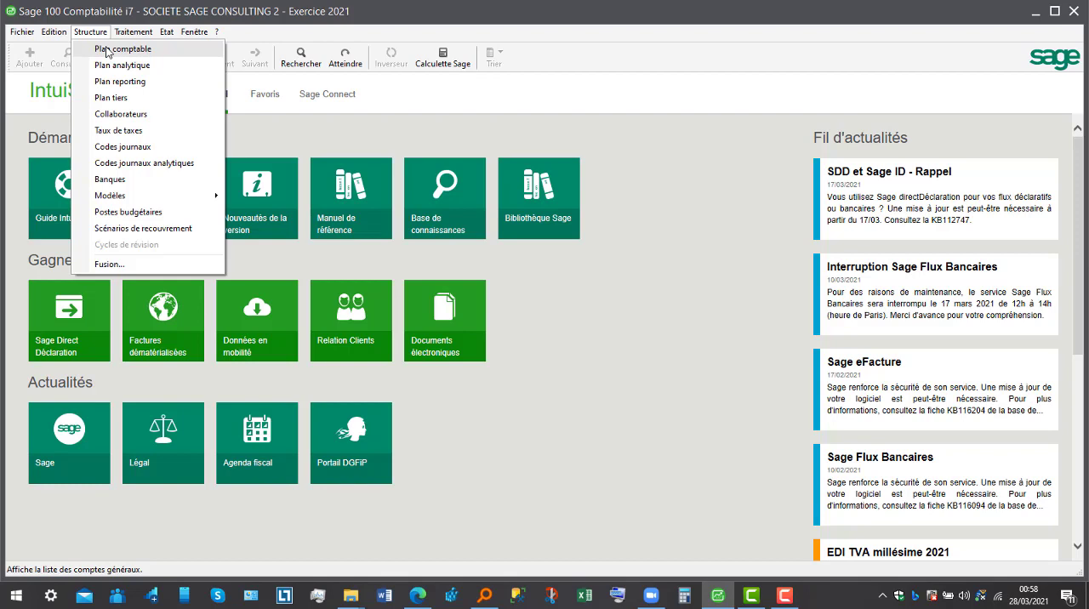
{"action": "left_click", "coordinate": [136, 148]}
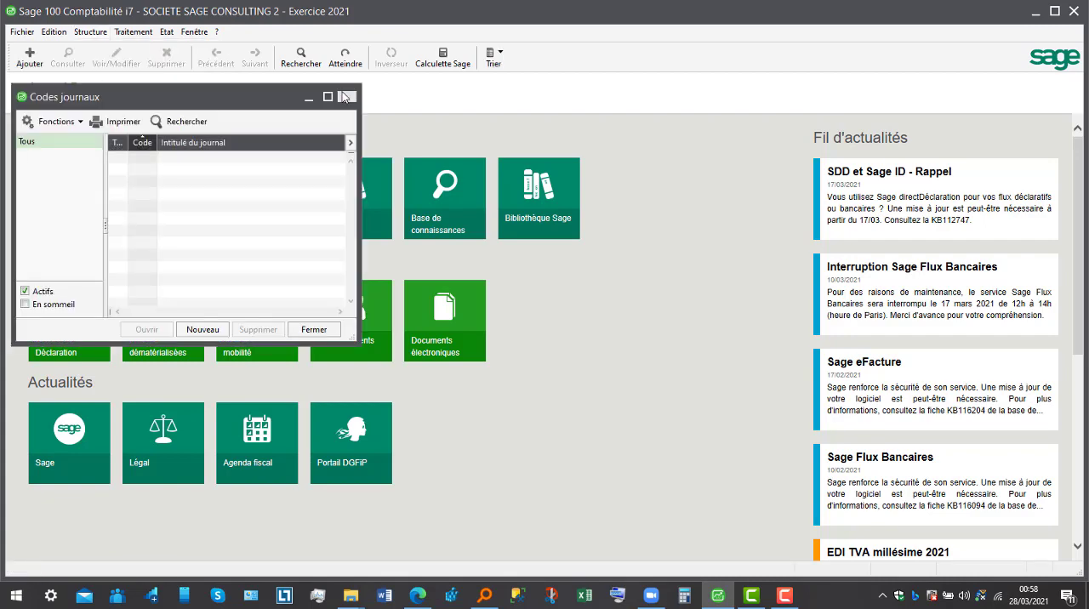
{"action": "left_click", "coordinate": [347, 96]}
- Open the structure element merge for Plan comptable and load SAGE CONSULTINGSARL from the FORMATION folder as the source accounting file
{"action": "left_click", "coordinate": [91, 33]}
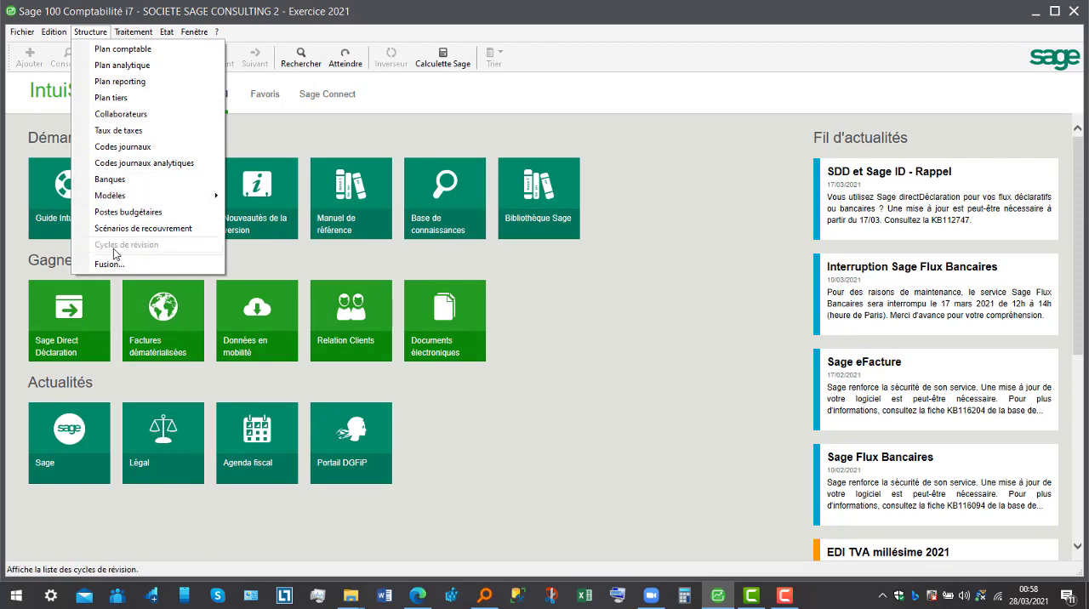
{"action": "left_click", "coordinate": [108, 264]}
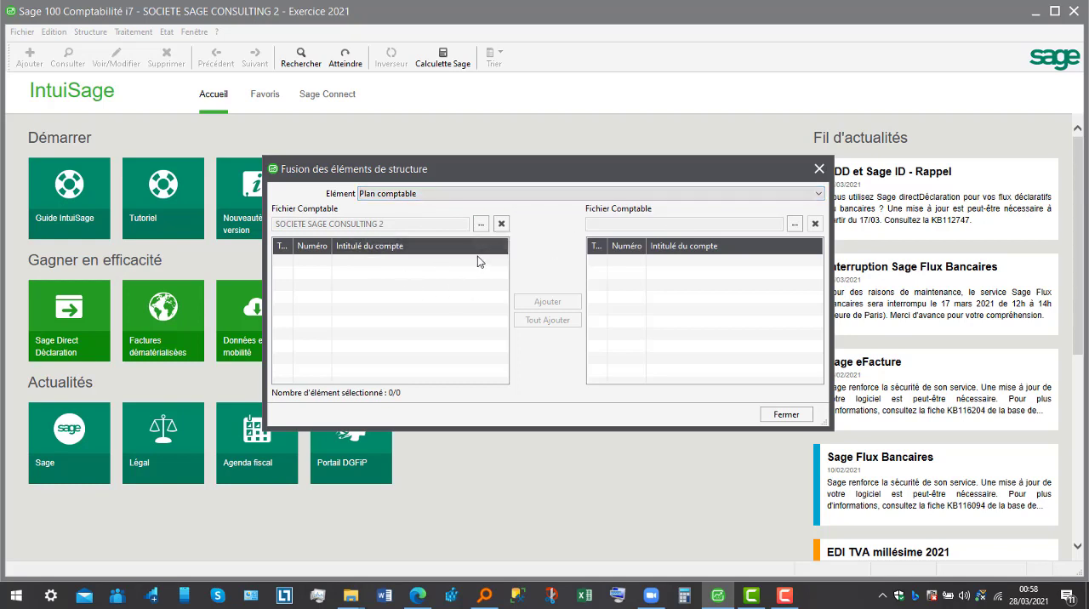
{"action": "left_click", "coordinate": [796, 225]}
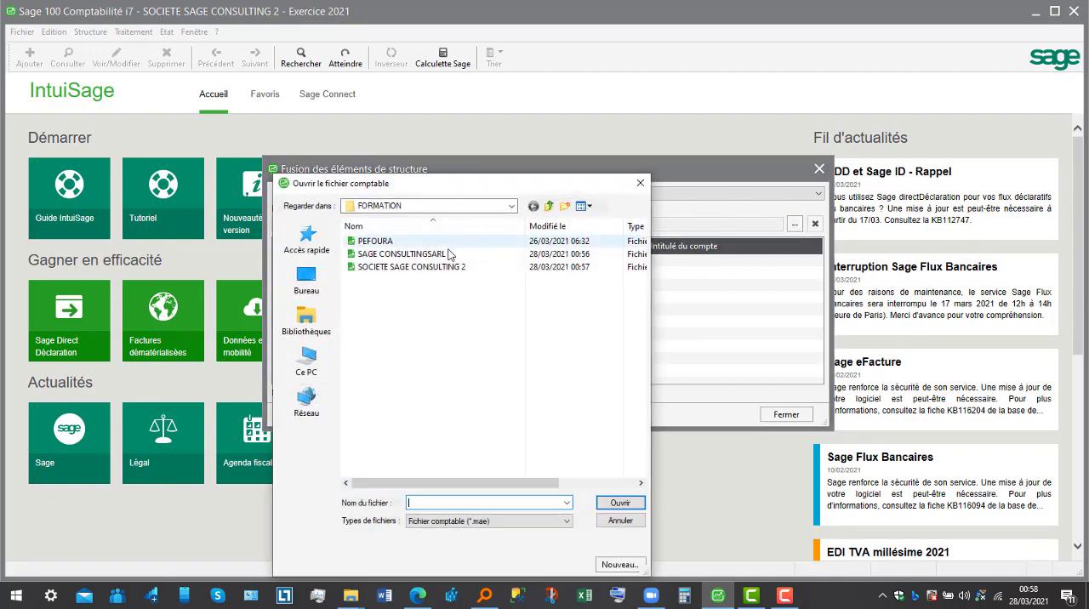
{"action": "left_click", "coordinate": [447, 255]}
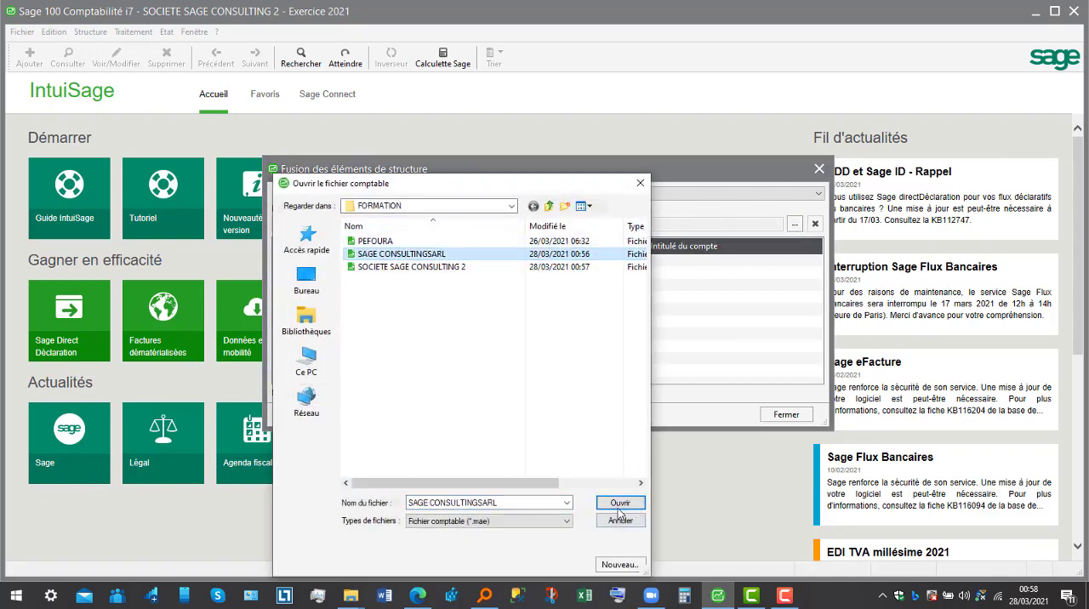
{"action": "left_click", "coordinate": [619, 504]}
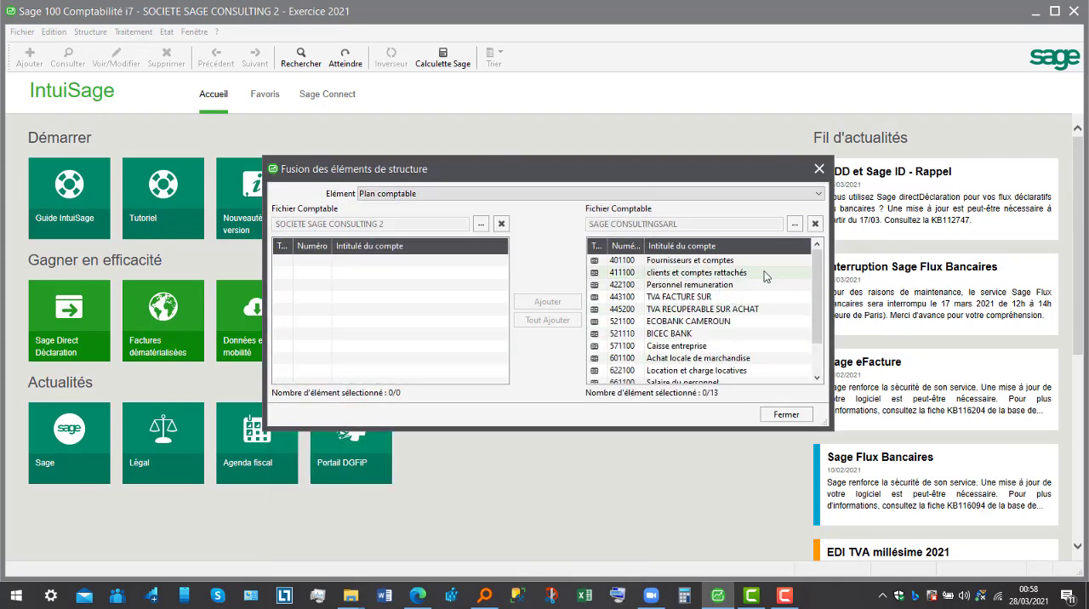
{"action": "left_click", "coordinate": [792, 223]}
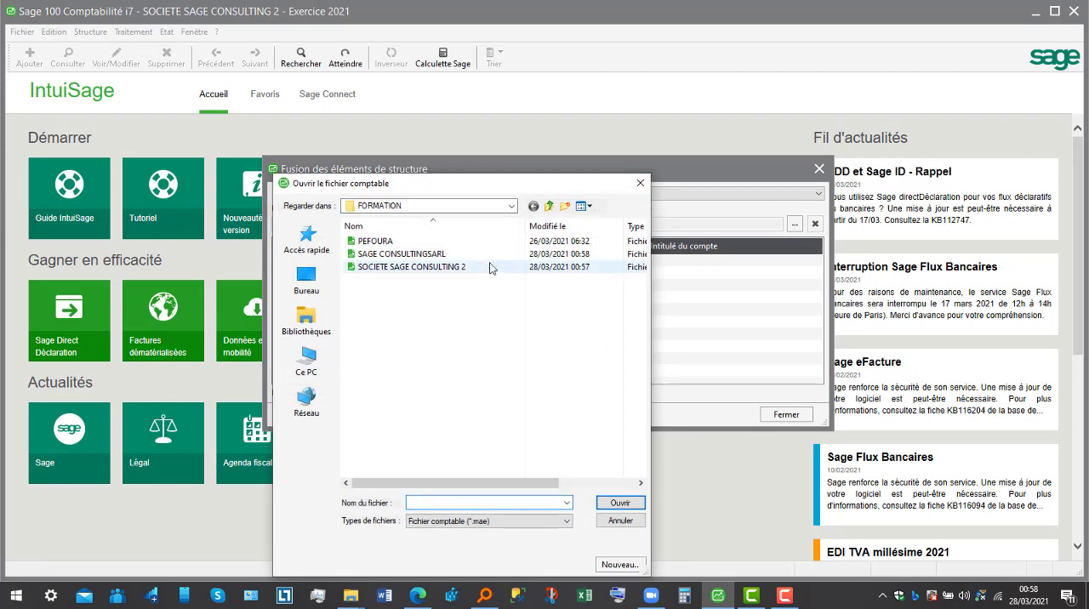
{"action": "left_click", "coordinate": [481, 256]}
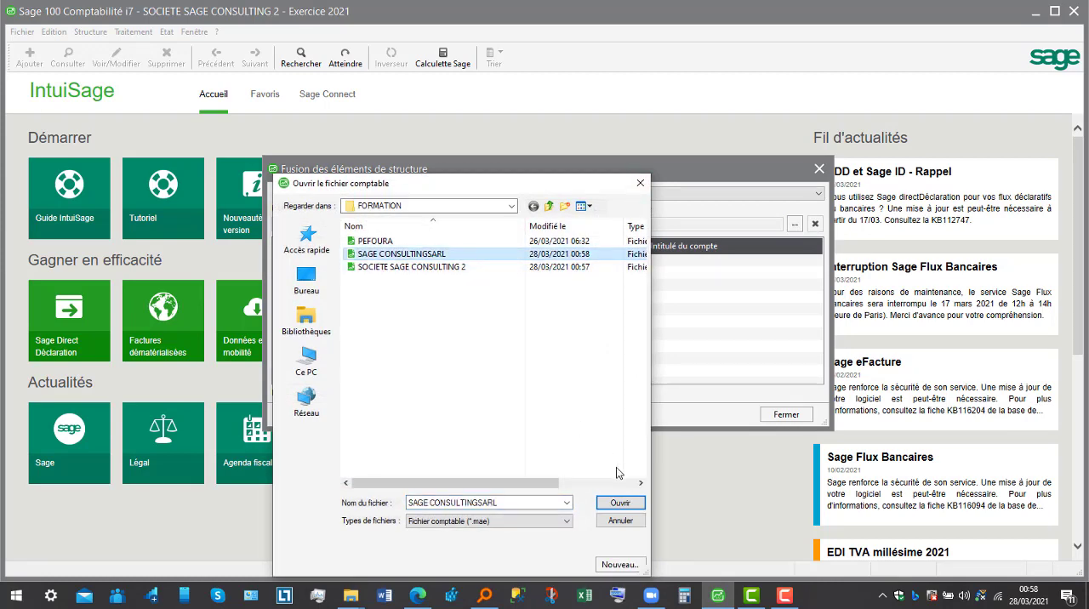
{"action": "left_click", "coordinate": [620, 504]}
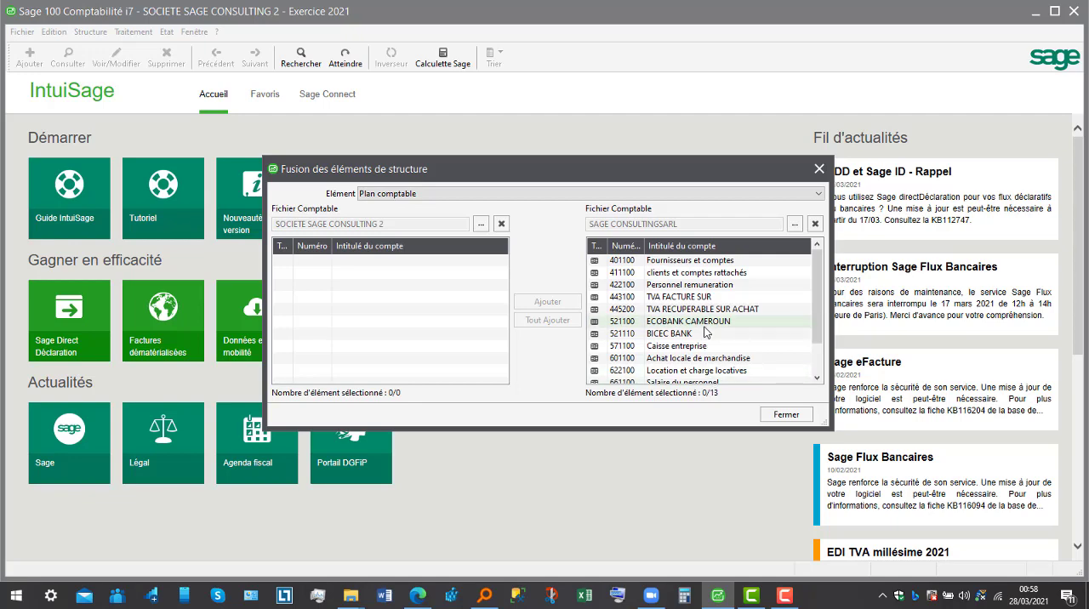
- Copy all source accounts into SOCIETE SAGE CONSULTING 2, agree to copy attached general accounts for every element, and close the merge
{"action": "right_click", "coordinate": [673, 288]}
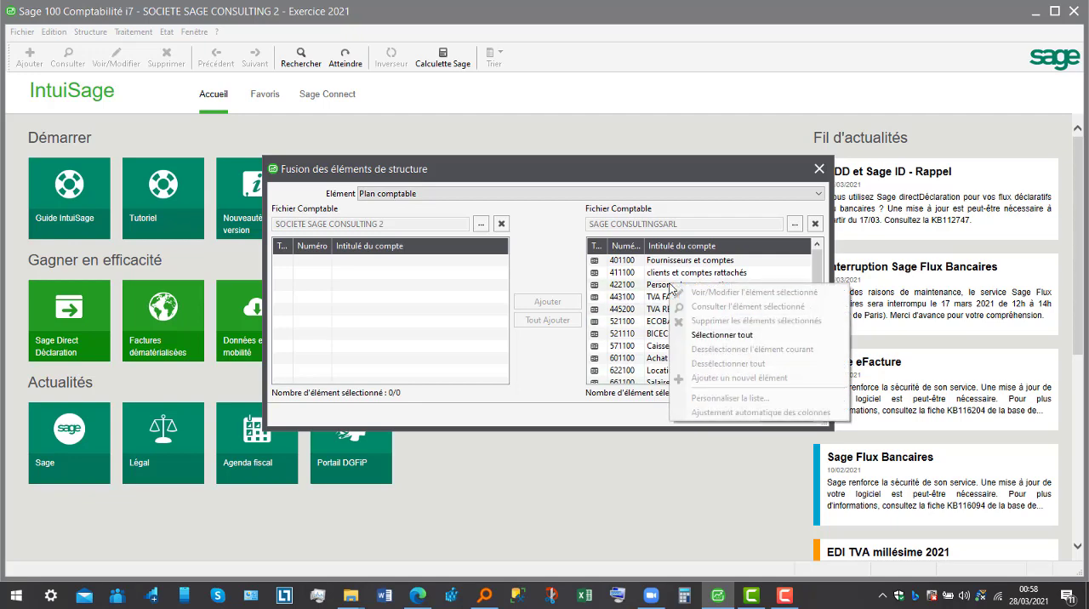
{"action": "left_click", "coordinate": [716, 335]}
{"action": "left_click", "coordinate": [560, 321]}
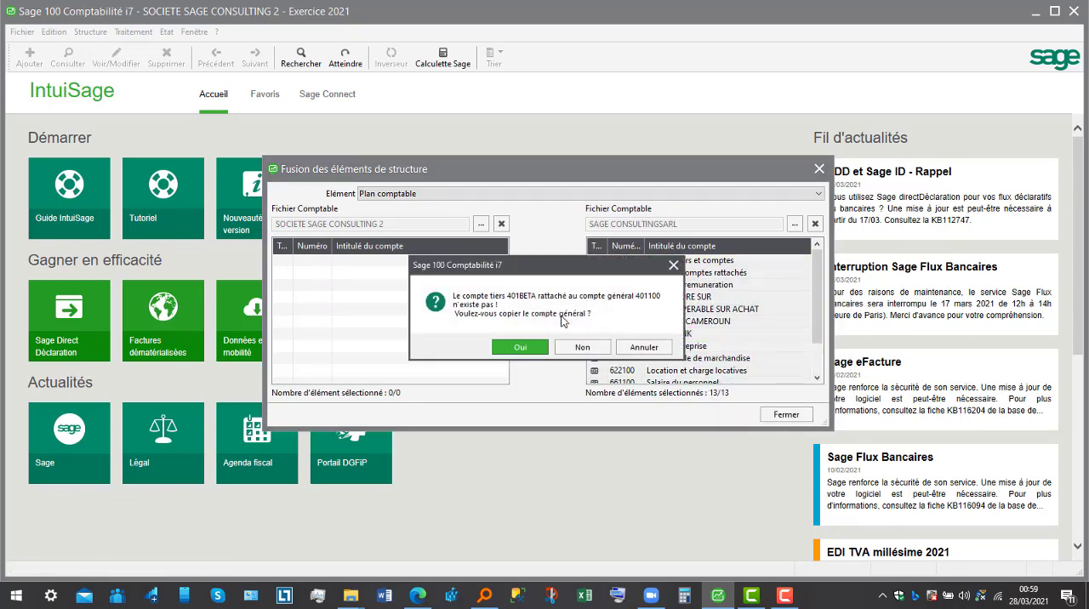
{"action": "left_click", "coordinate": [527, 345]}
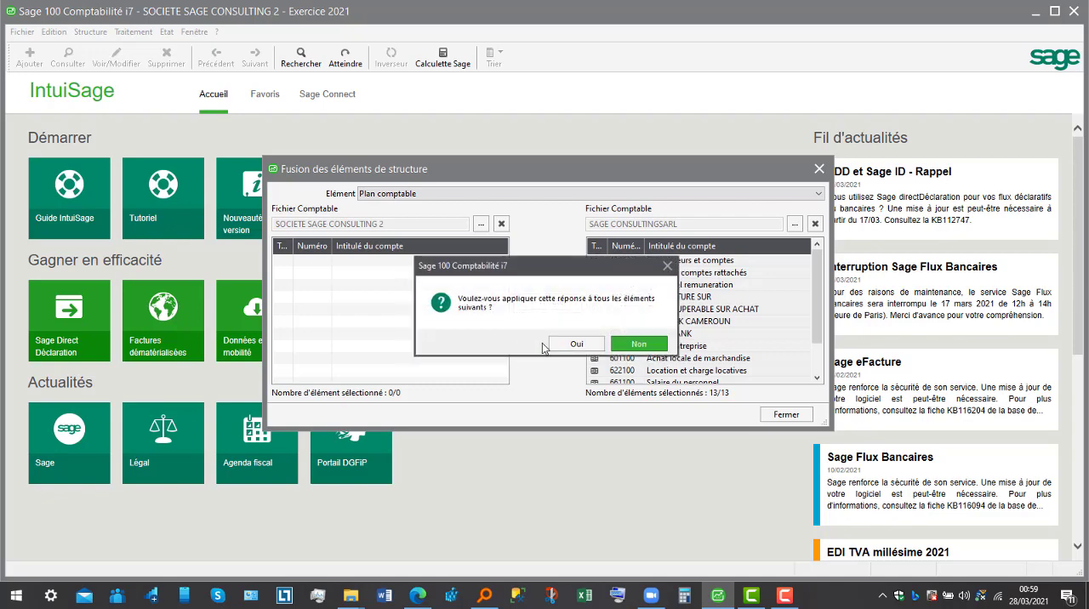
{"action": "left_click", "coordinate": [574, 345]}
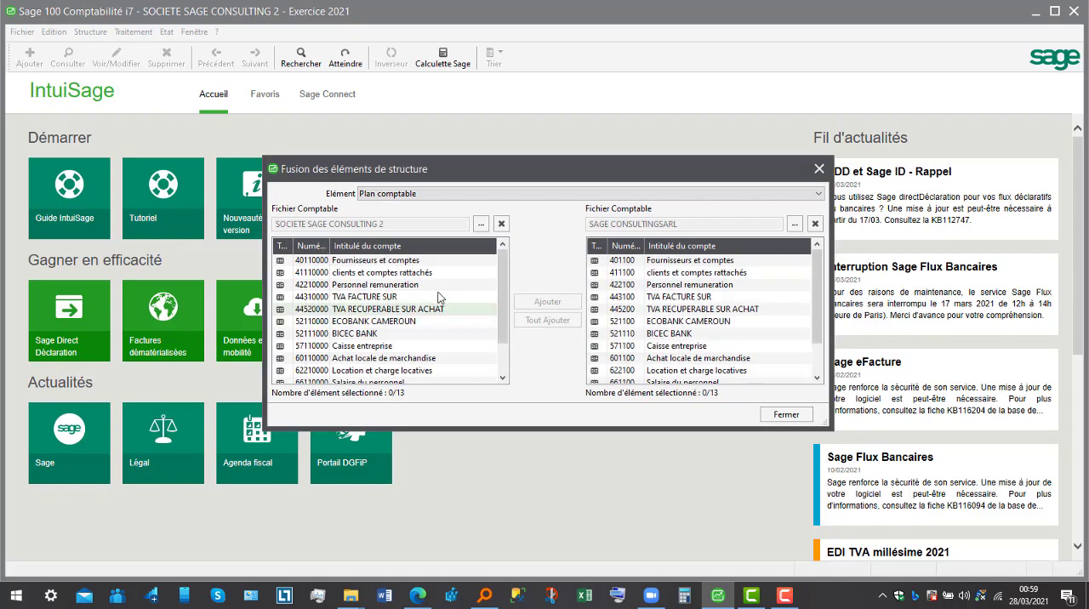
{"action": "left_click", "coordinate": [787, 414]}
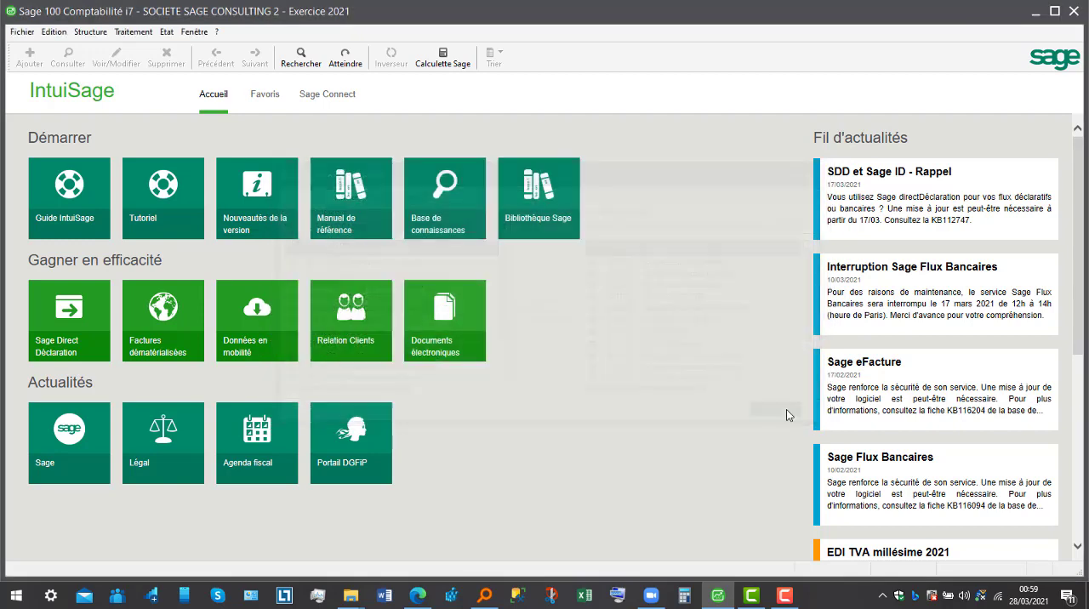
- Review the merged chart of accounts and check the journal codes list in SOCIETE SAGE CONSULTING 2
{"action": "left_click", "coordinate": [89, 32]}
{"action": "left_click", "coordinate": [111, 50]}
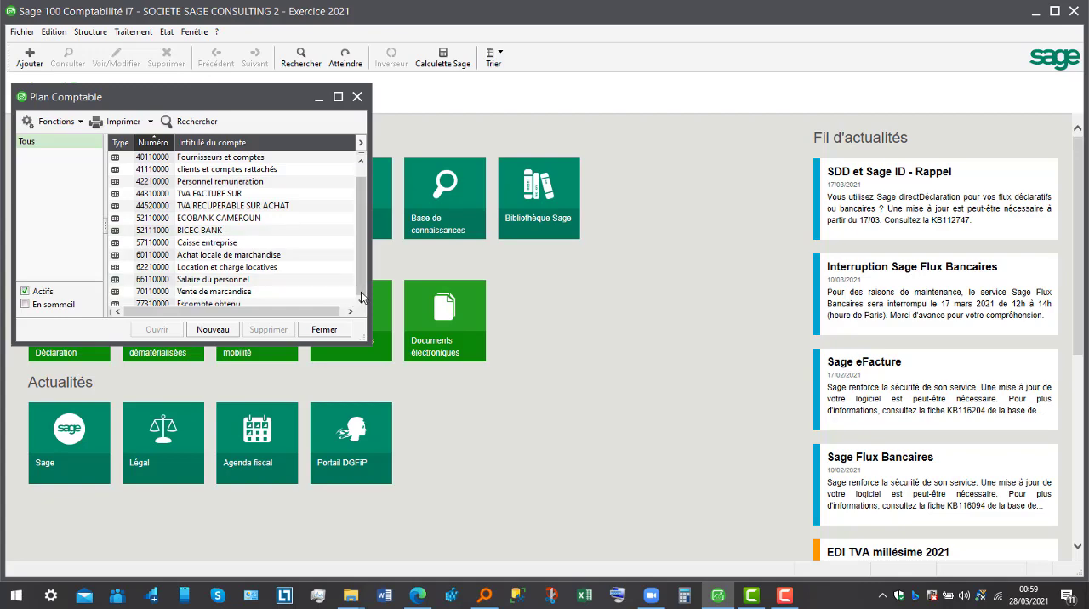
{"action": "scroll", "coordinate": [360, 295], "scroll_direction": "down", "scroll_amount": 1}
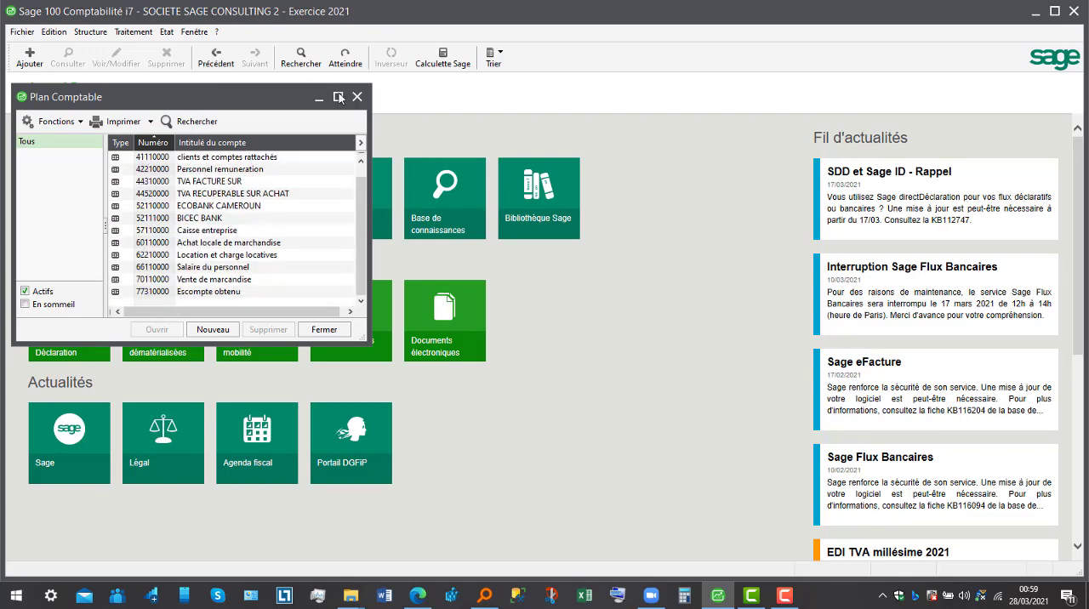
{"action": "left_click", "coordinate": [357, 97]}
{"action": "left_click", "coordinate": [99, 33]}
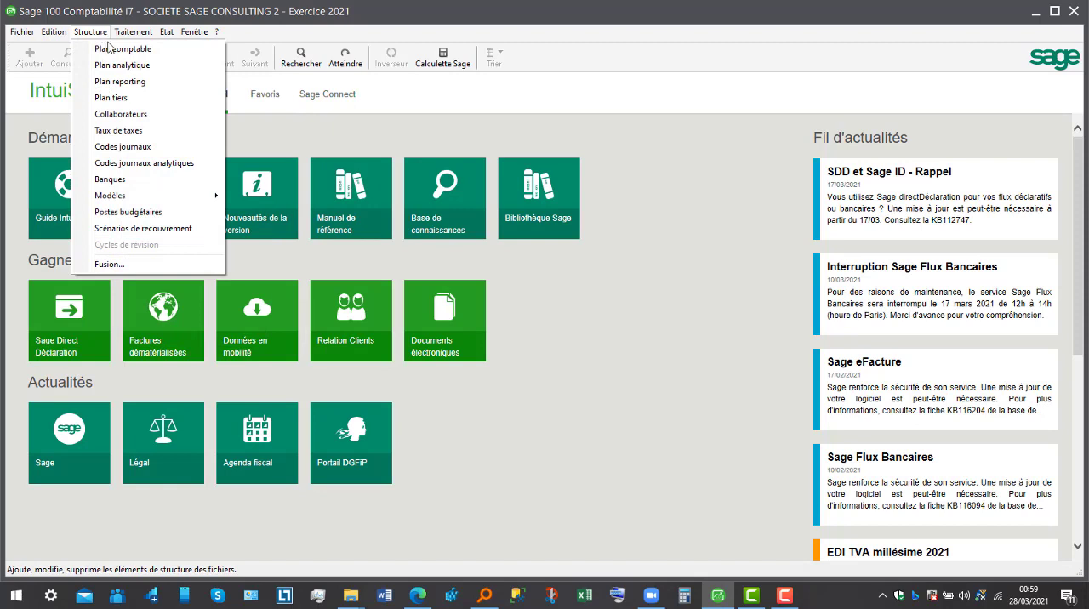
{"action": "left_click", "coordinate": [137, 147]}
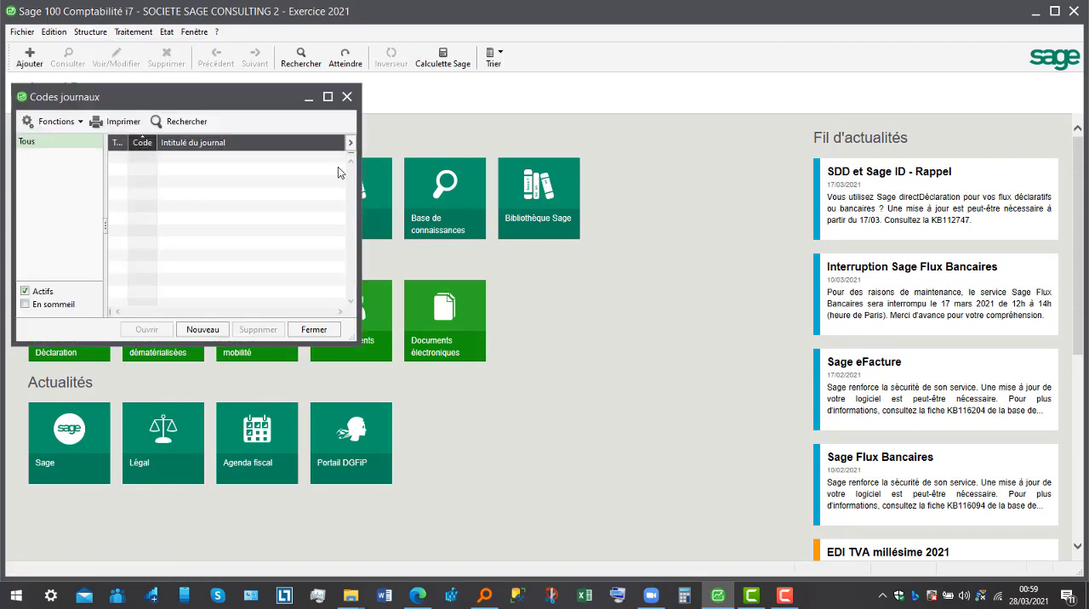
{"action": "left_click", "coordinate": [347, 96]}
- Reopen the structure element merge, choose Codes journaux as the element and load SAGE CONSULTINGSARL as the source file
{"action": "left_click", "coordinate": [97, 36]}
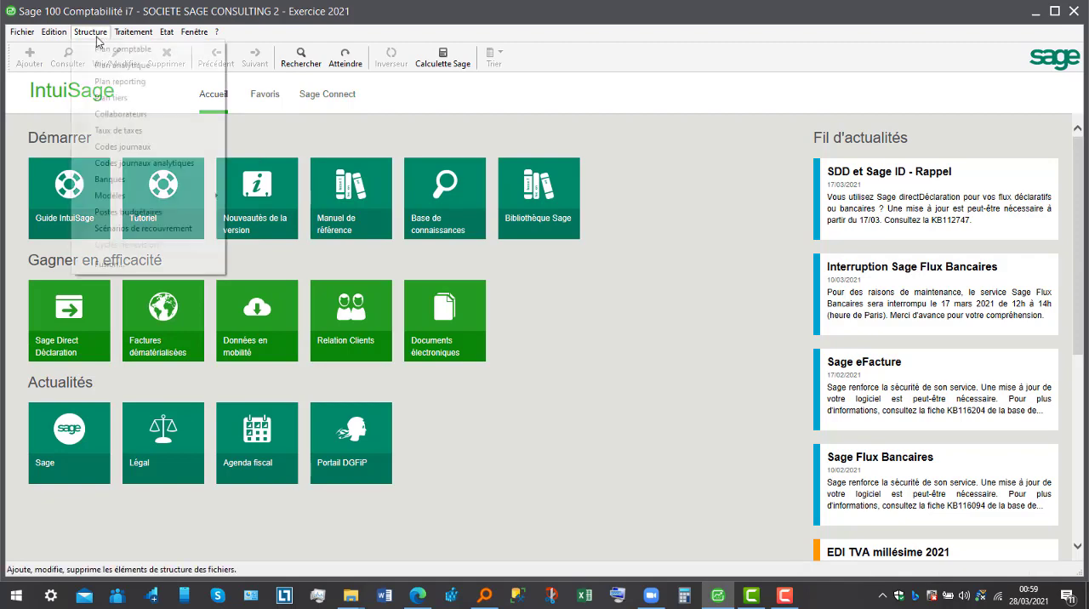
{"action": "left_click", "coordinate": [151, 269]}
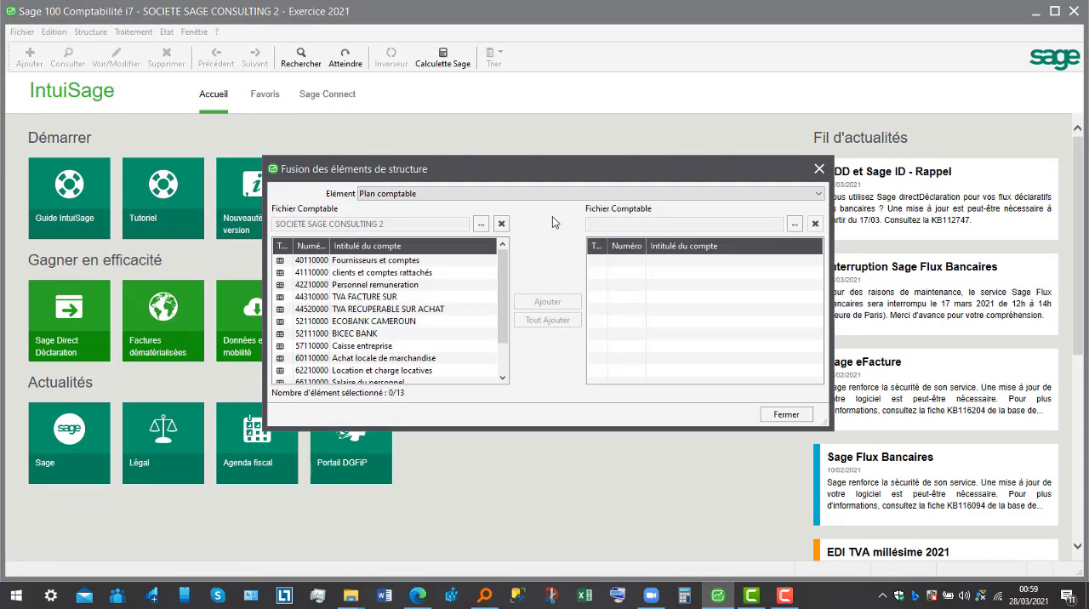
{"action": "left_click", "coordinate": [576, 193]}
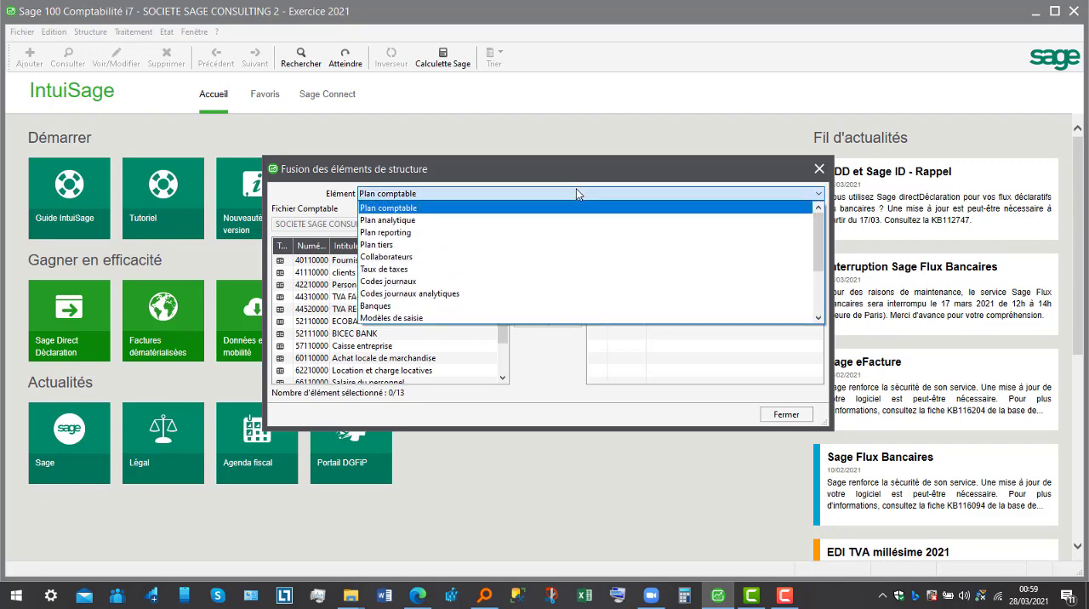
{"action": "left_click", "coordinate": [533, 277]}
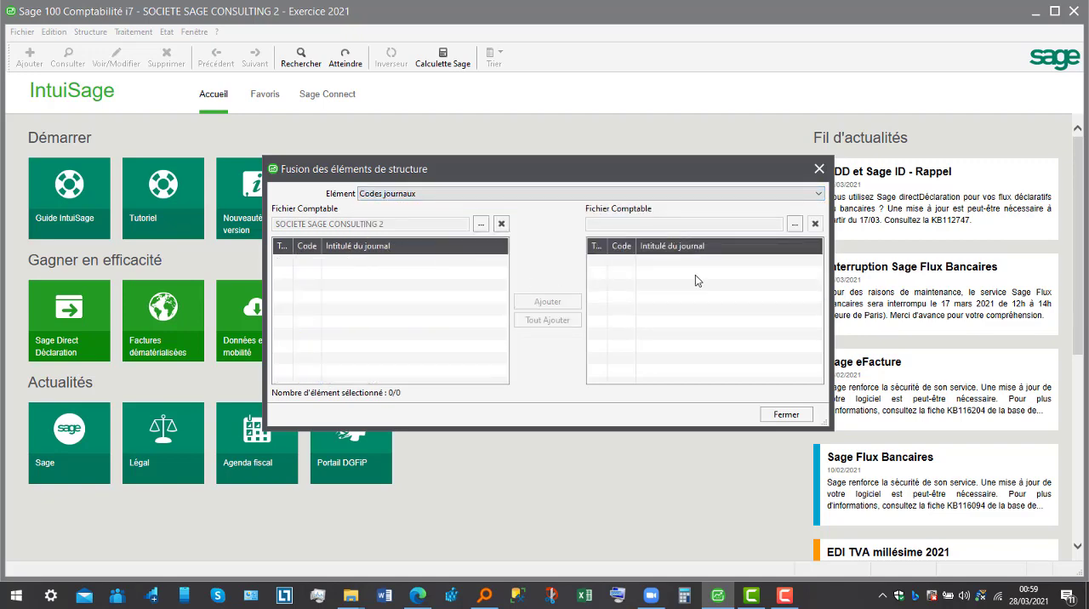
{"action": "left_click", "coordinate": [795, 225]}
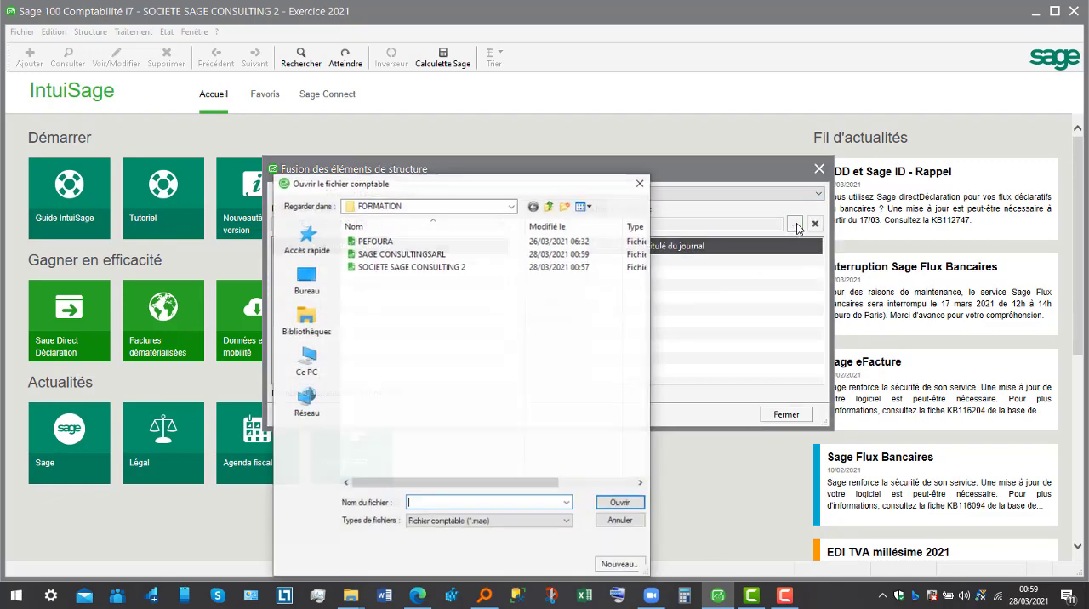
{"action": "left_click", "coordinate": [424, 255]}
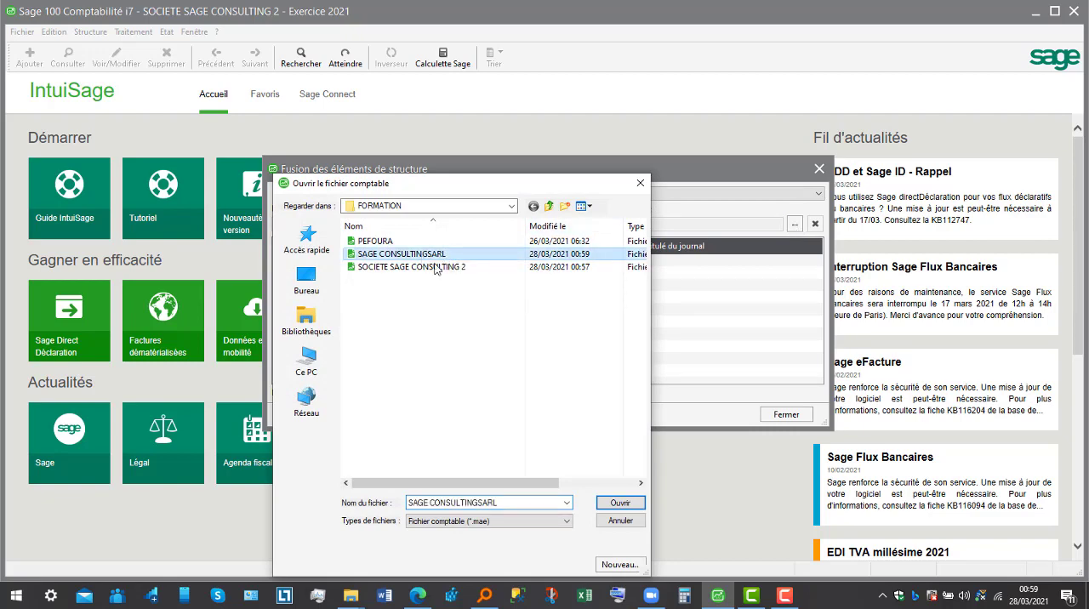
{"action": "left_click", "coordinate": [621, 503]}
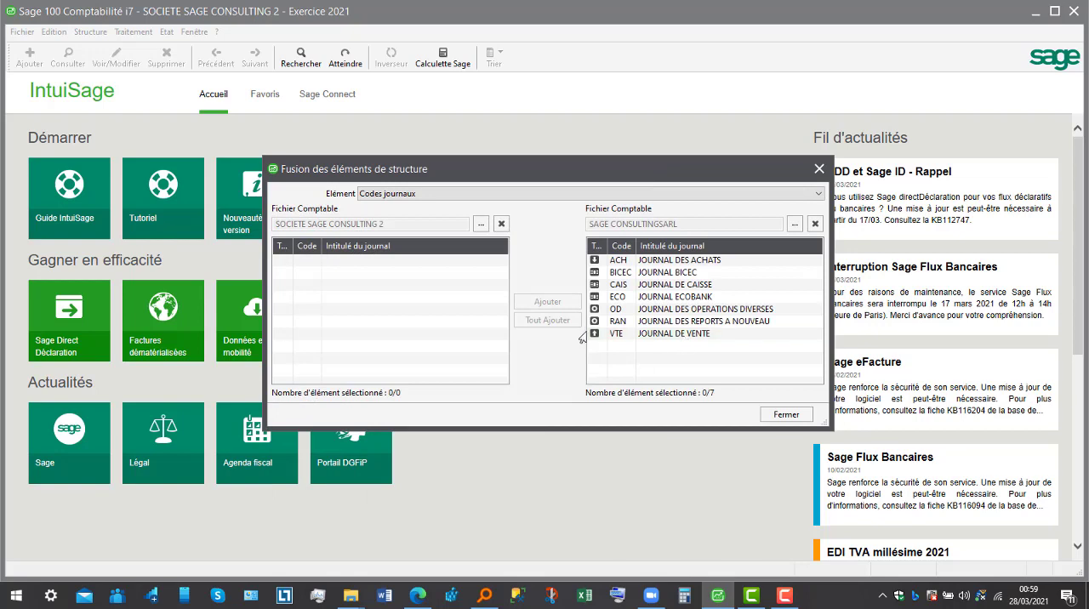
- Copy all journals from SAGE CONSULTINGSARL into SOCIETE SAGE CONSULTING 2 and close the merge
{"action": "right_click", "coordinate": [625, 298]}
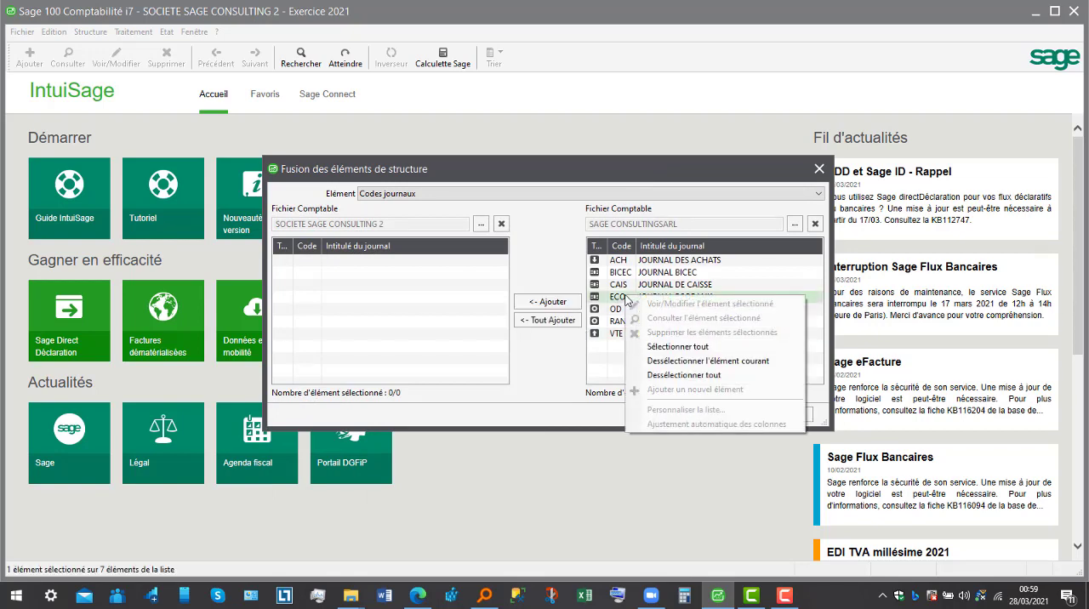
{"action": "left_click", "coordinate": [640, 347]}
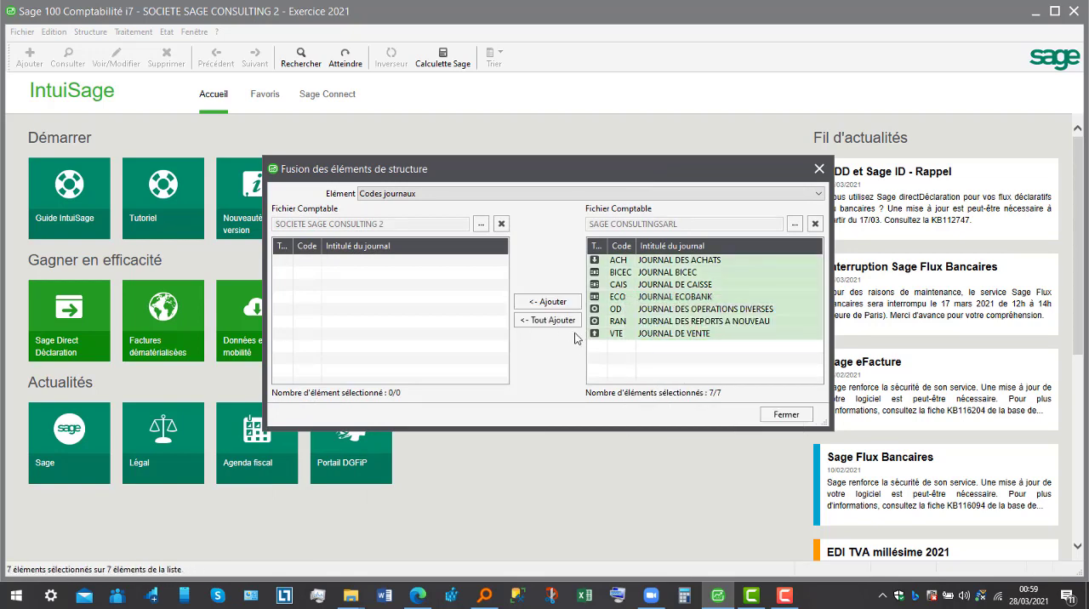
{"action": "left_click", "coordinate": [549, 321]}
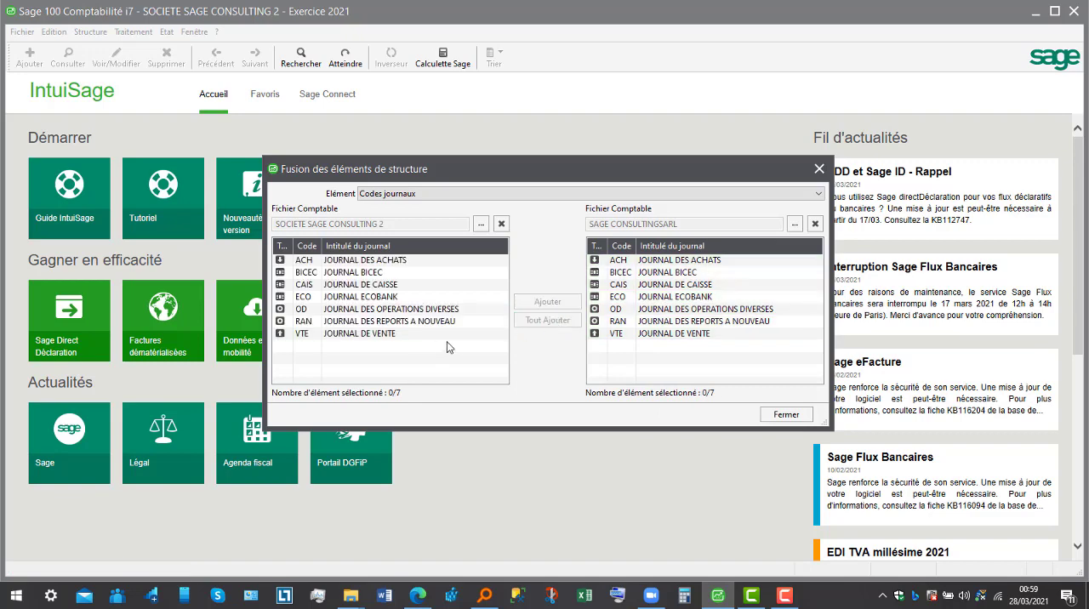
{"action": "left_click", "coordinate": [776, 417]}
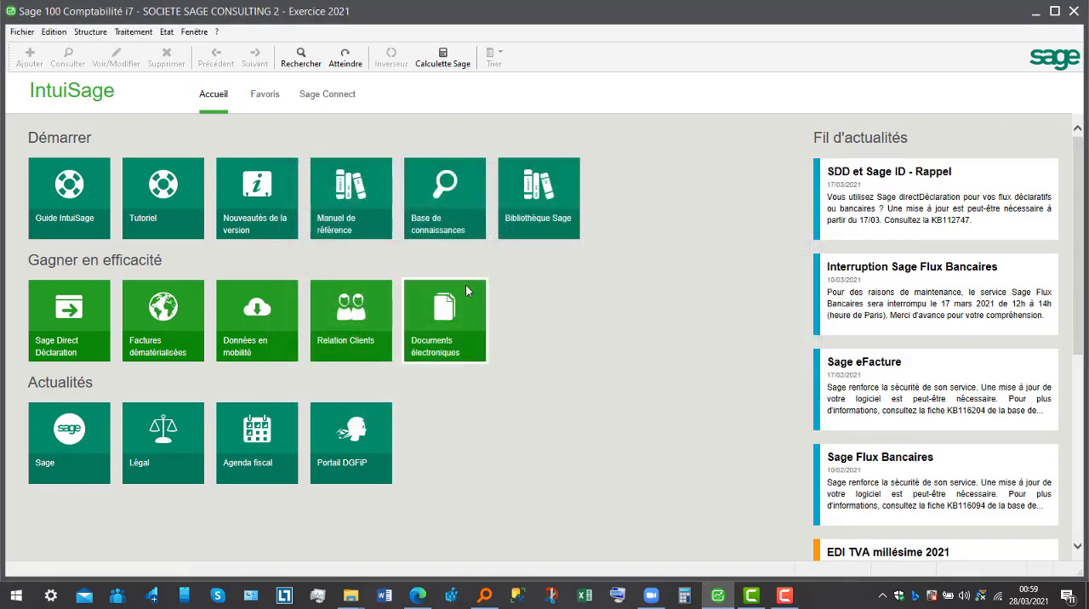
- Check the merged journal codes in SOCIETE SAGE CONSULTING 2 and close the list
{"action": "left_click", "coordinate": [89, 32]}
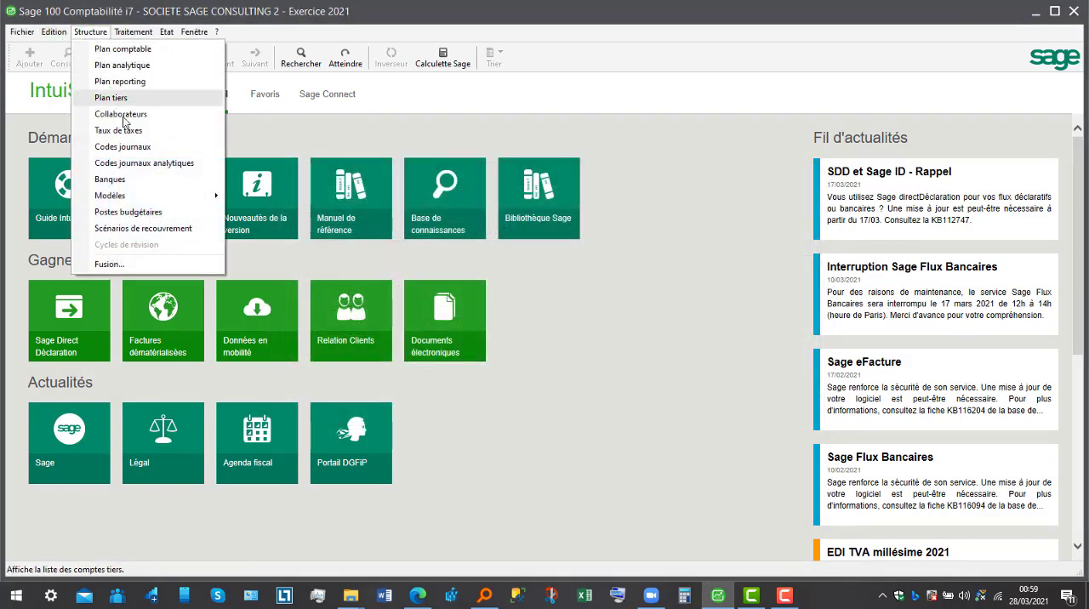
{"action": "left_click", "coordinate": [121, 146]}
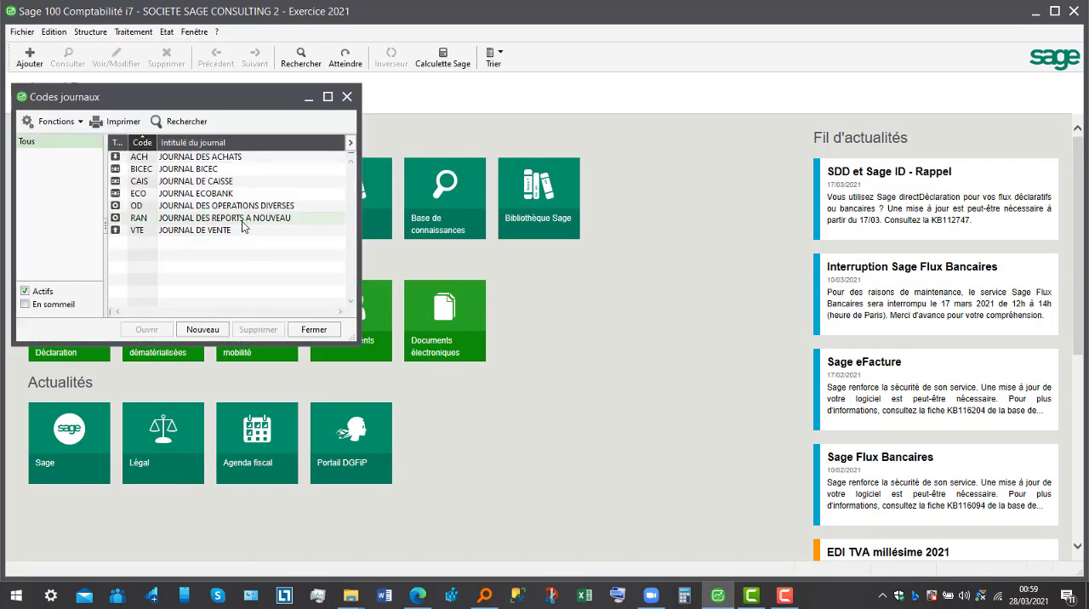
{"action": "left_click", "coordinate": [347, 97]}
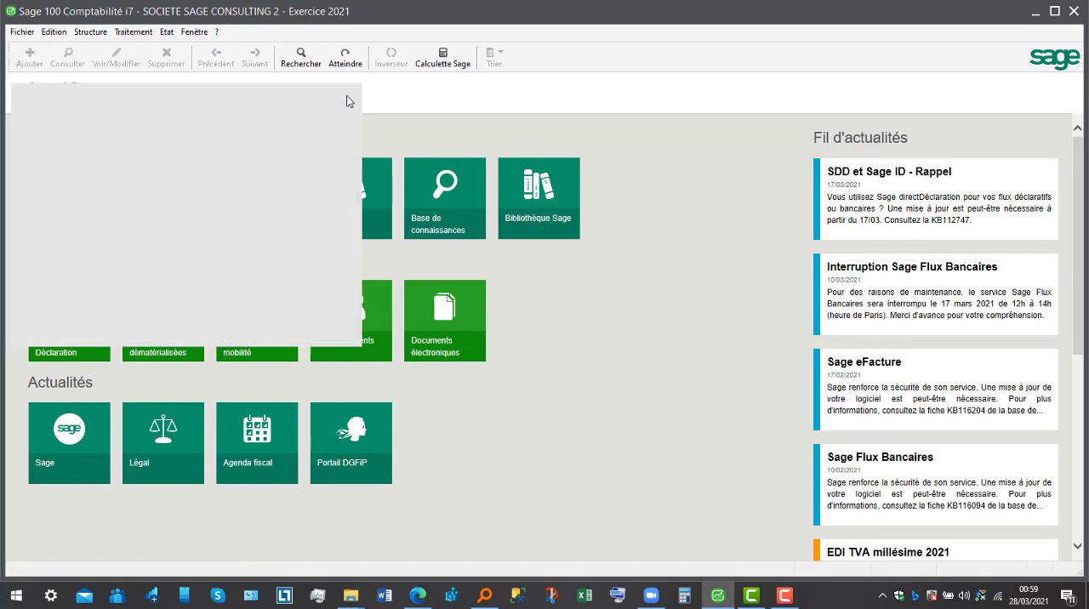
- Reopen the structure element merge, choose Plan tiers as the element and load SAGE CONSULTINGSARL as the source file
{"action": "left_click", "coordinate": [90, 32]}
{"action": "left_click", "coordinate": [153, 264]}
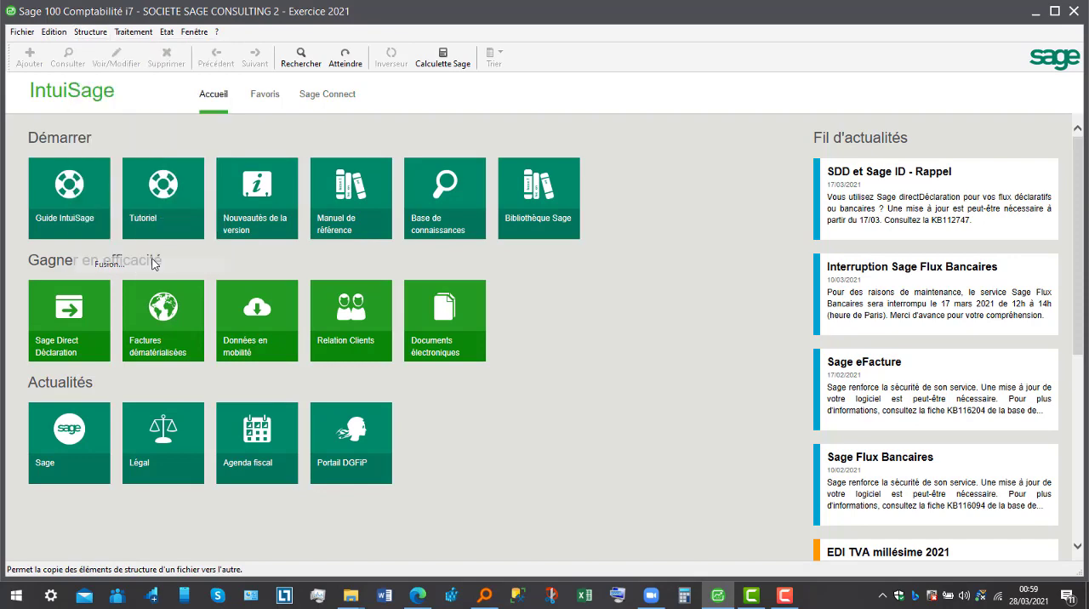
{"action": "left_click", "coordinate": [530, 197]}
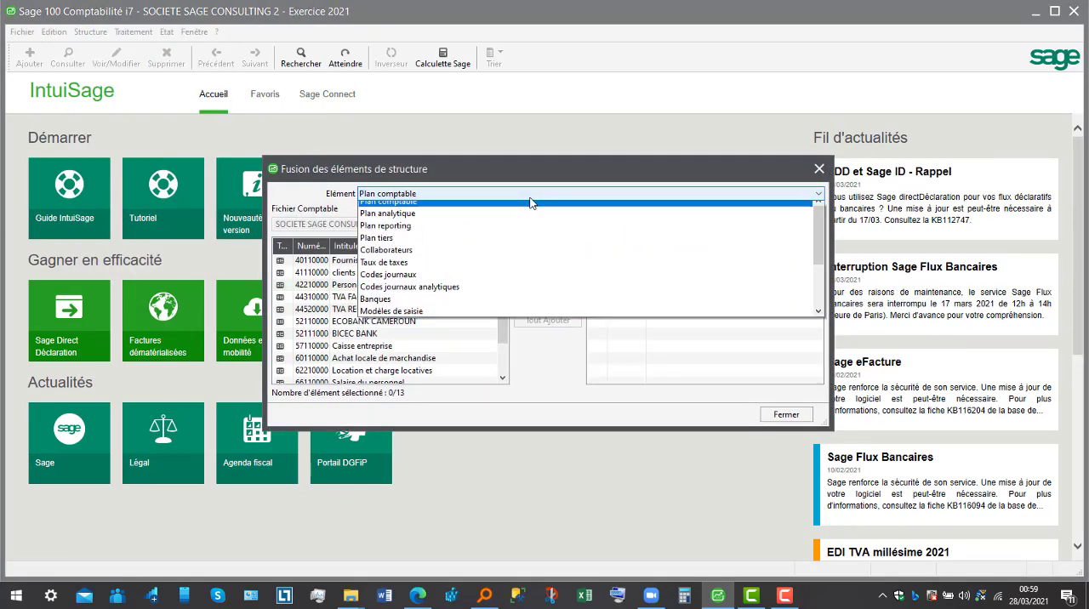
{"action": "left_click", "coordinate": [515, 245]}
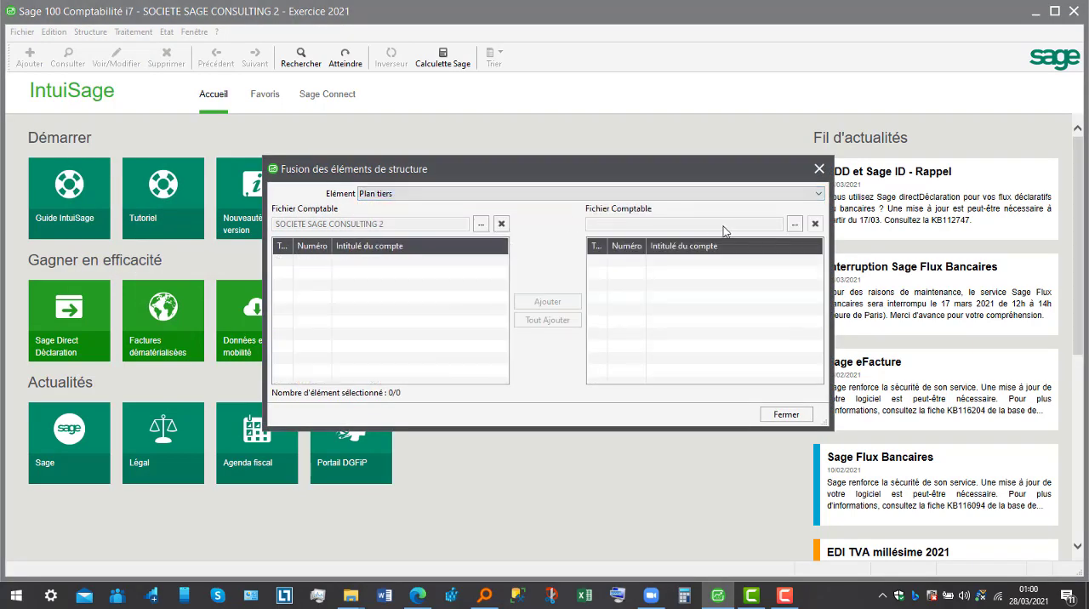
{"action": "left_click", "coordinate": [794, 223]}
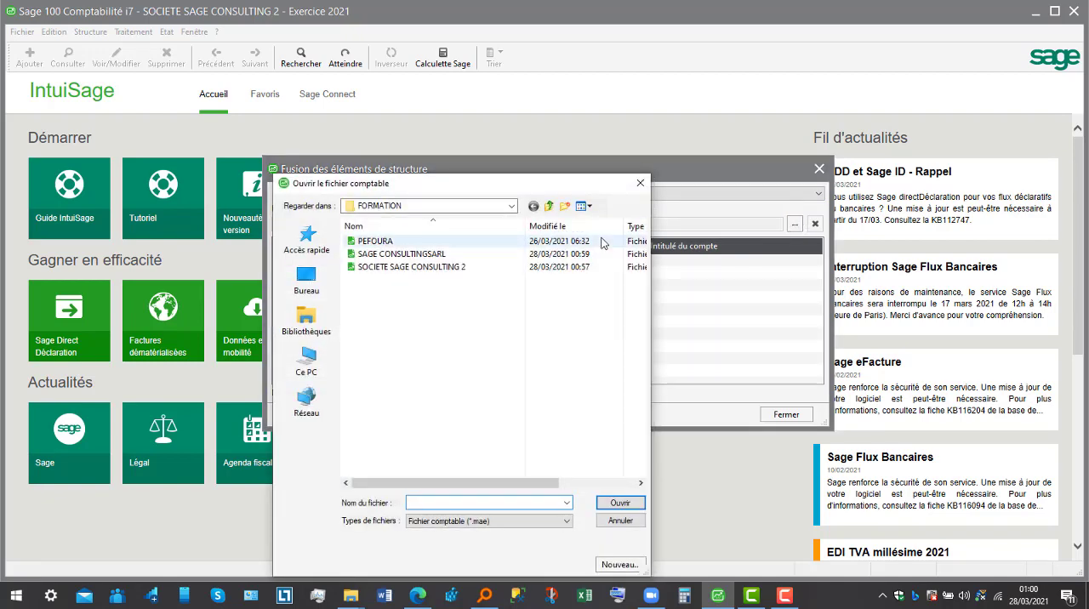
{"action": "left_click", "coordinate": [501, 257]}
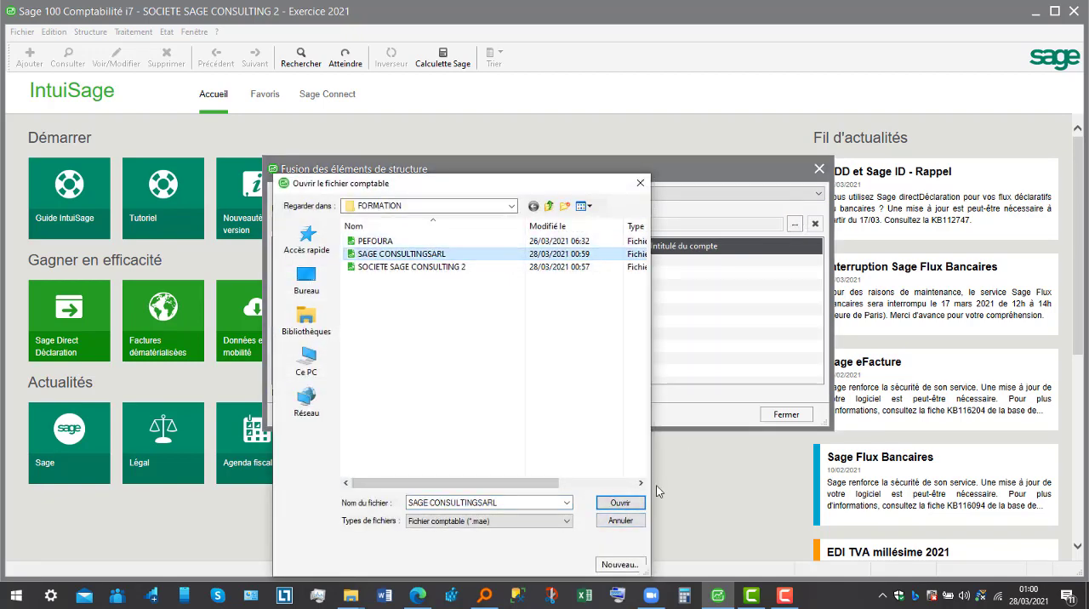
{"action": "left_click", "coordinate": [619, 502]}
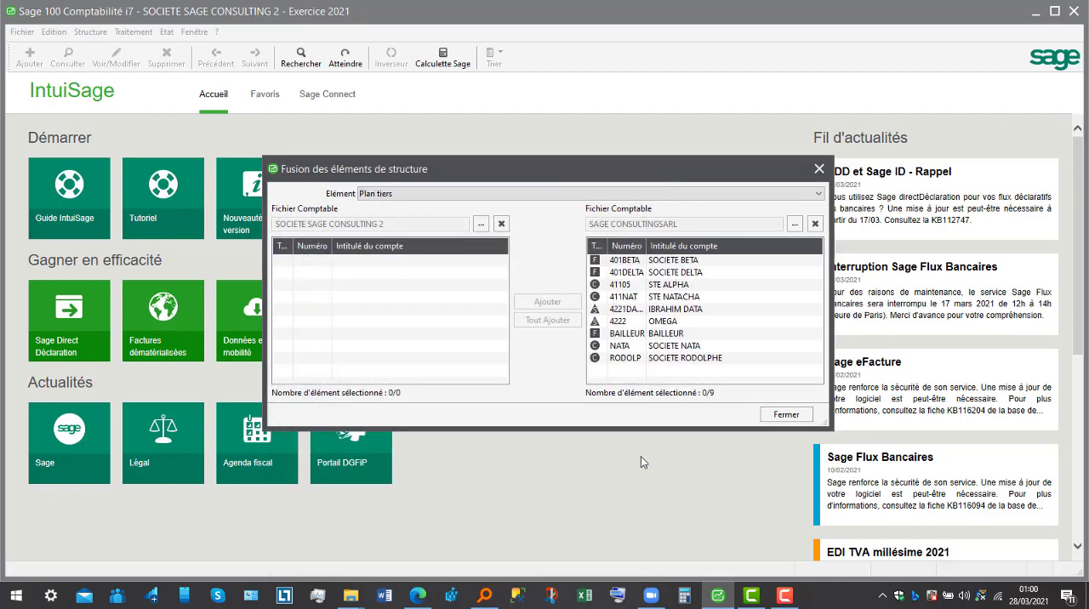
- Copy all third-party accounts from SAGE CONSULTINGSARL into SOCIETE SAGE CONSULTING 2 and close the merge
{"action": "double_click", "coordinate": [694, 311]}
{"action": "right_click", "coordinate": [694, 312]}
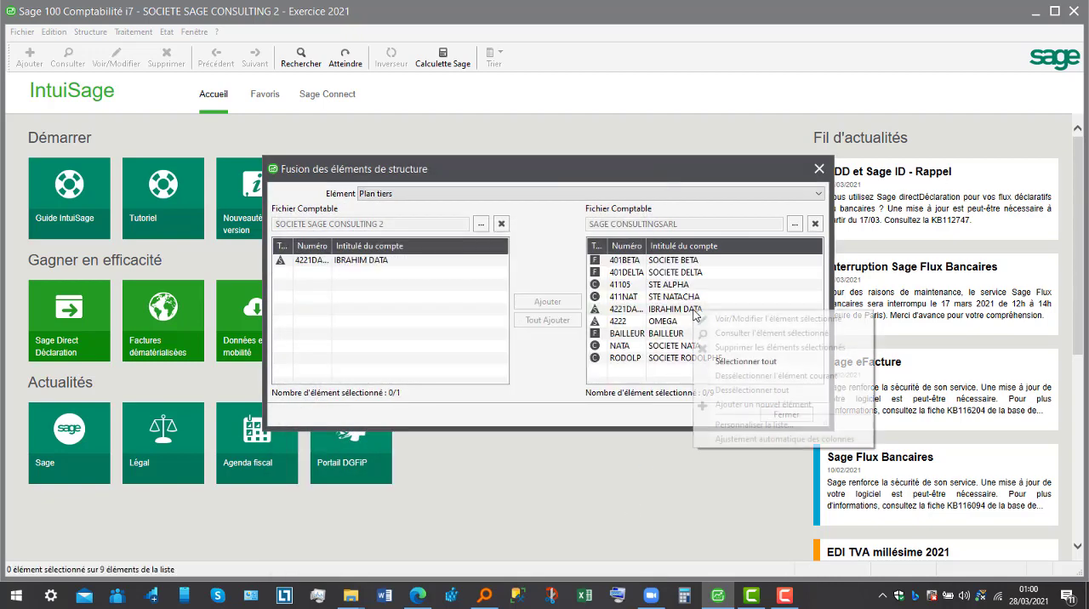
{"action": "left_click", "coordinate": [707, 359]}
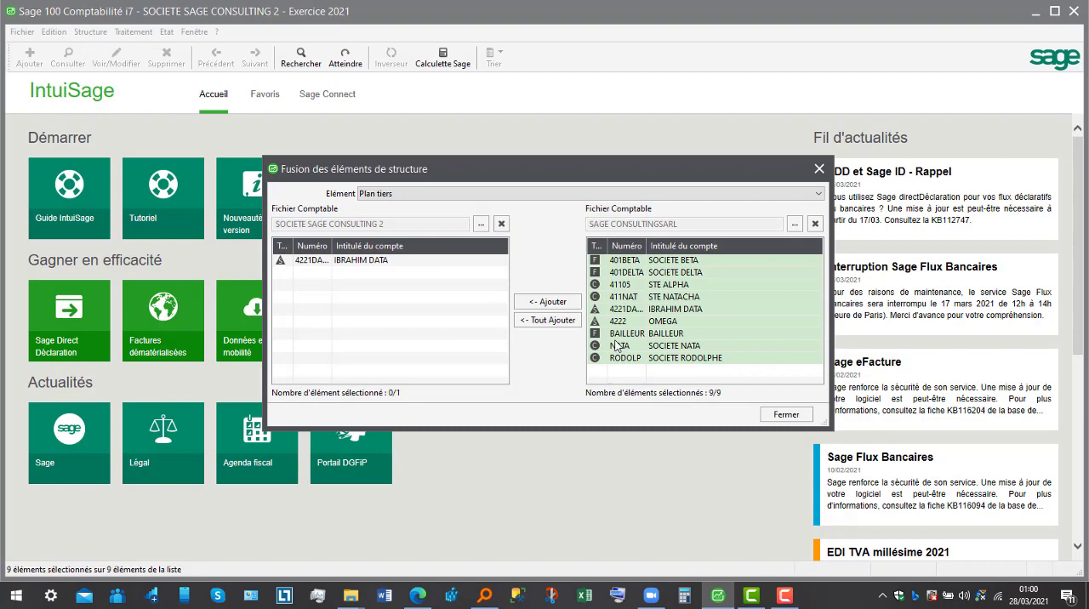
{"action": "left_click", "coordinate": [553, 320]}
{"action": "left_click", "coordinate": [503, 348]}
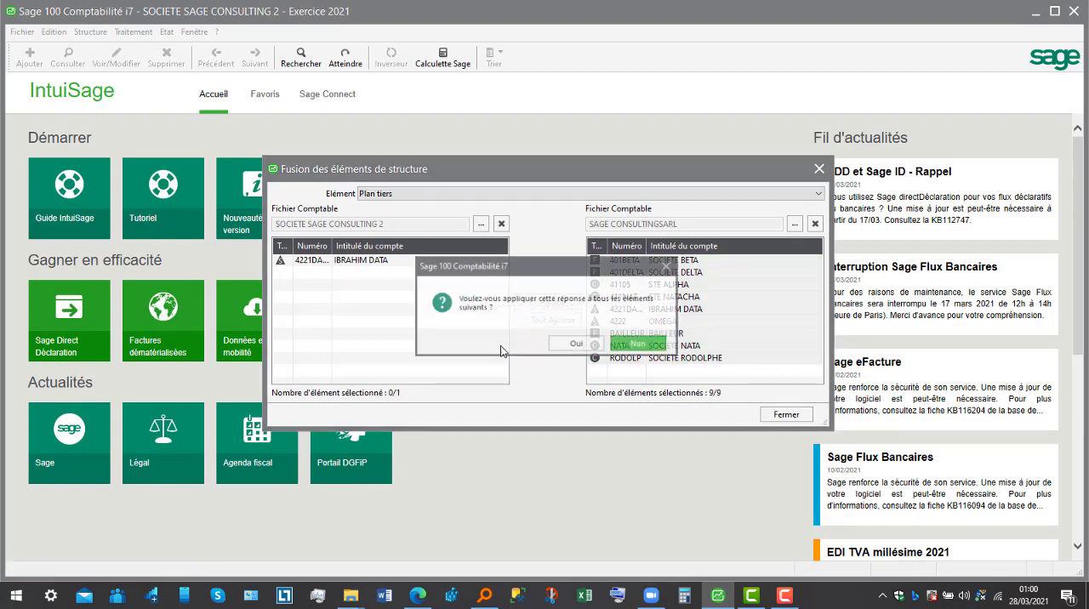
{"action": "left_click", "coordinate": [570, 347]}
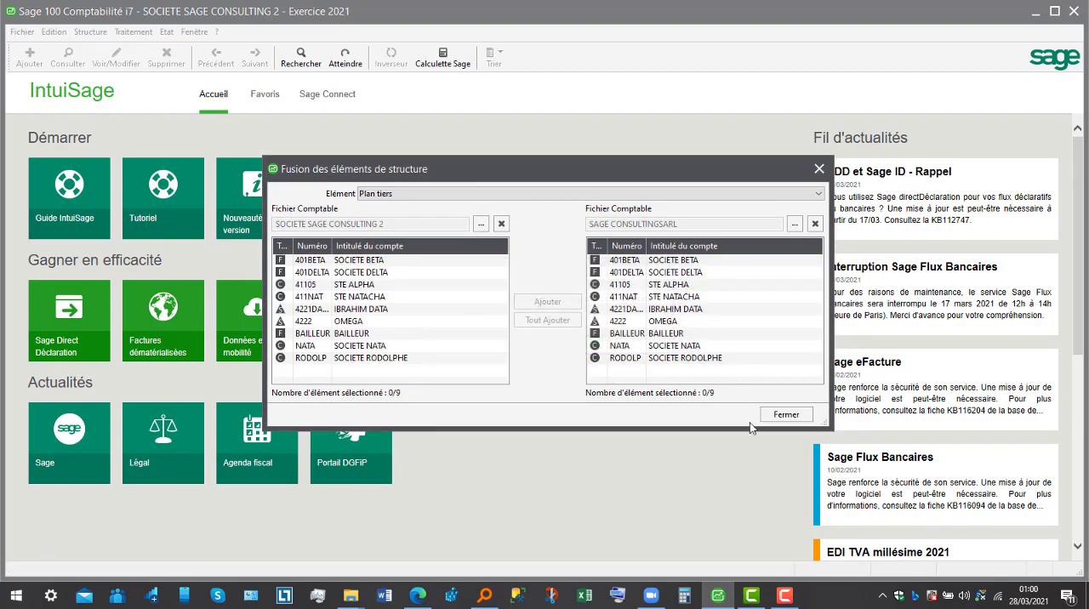
{"action": "left_click", "coordinate": [785, 414]}
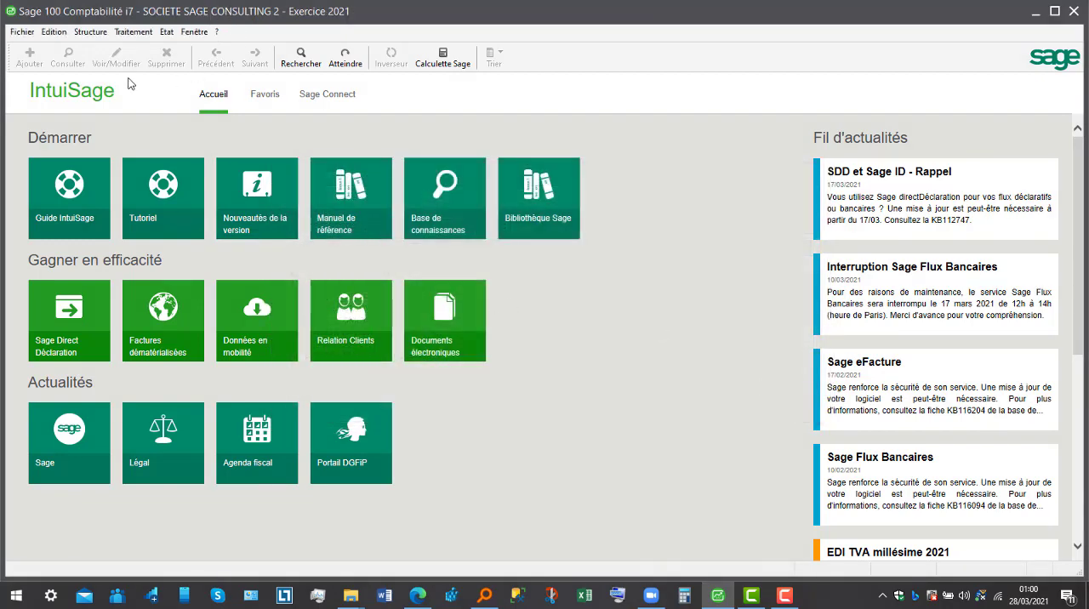
- Check the merged third-party accounts and the journal codes in SOCIETE SAGE CONSULTING 2, closing each list
{"action": "left_click", "coordinate": [94, 34]}
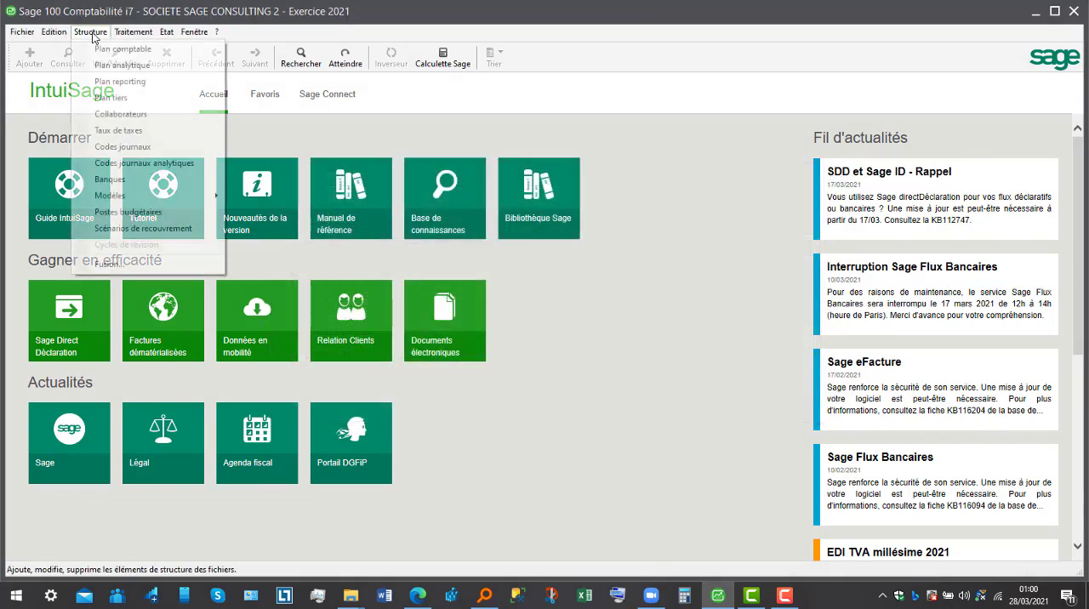
{"action": "left_click", "coordinate": [112, 98]}
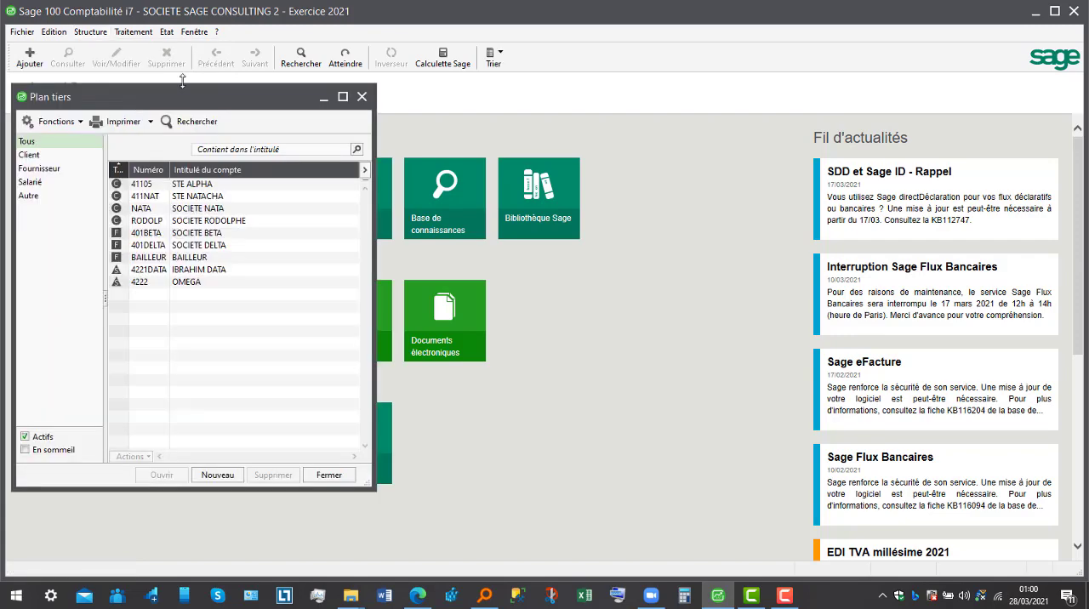
{"action": "left_click", "coordinate": [362, 96]}
{"action": "left_click", "coordinate": [106, 38]}
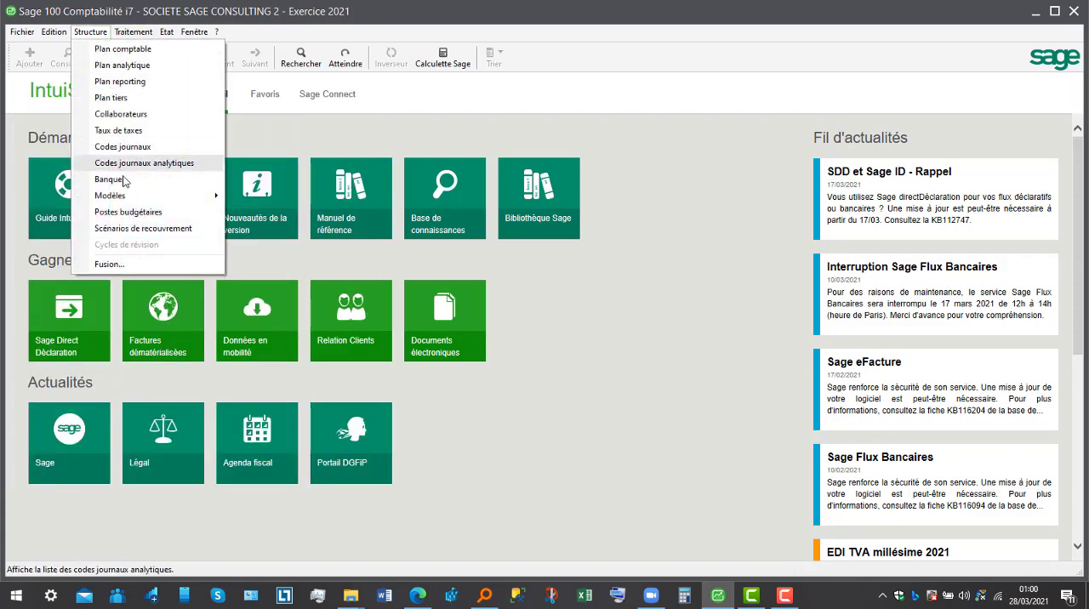
{"action": "left_click", "coordinate": [115, 146]}
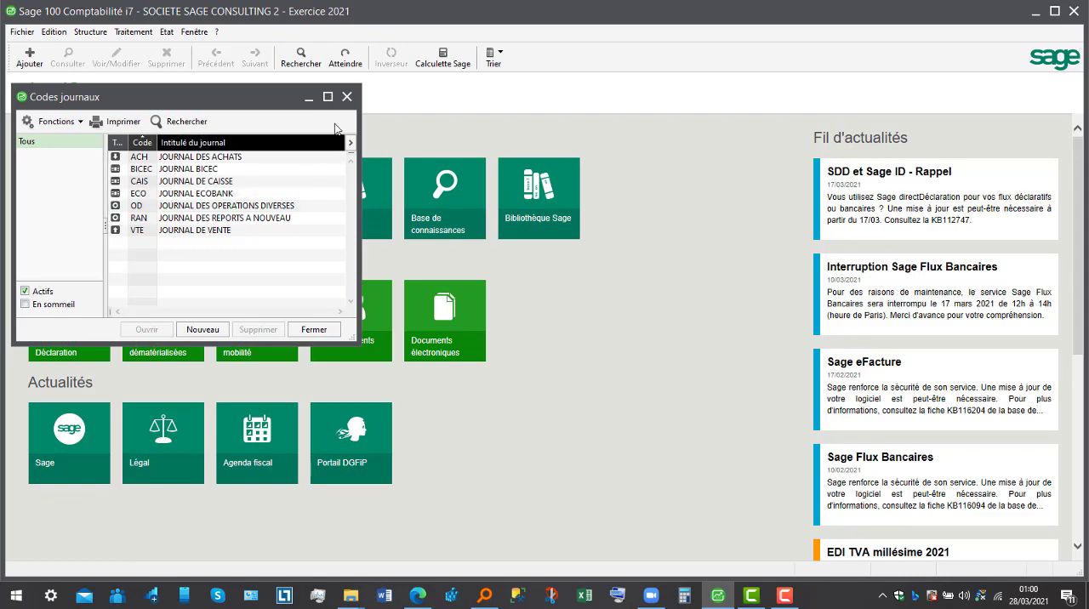
{"action": "left_click", "coordinate": [347, 97]}
- Create a collaborator from the Vendeurs/représentants category with the person's full name as Nom and the Vendeur / Représentant profile
{"action": "left_click", "coordinate": [94, 37]}
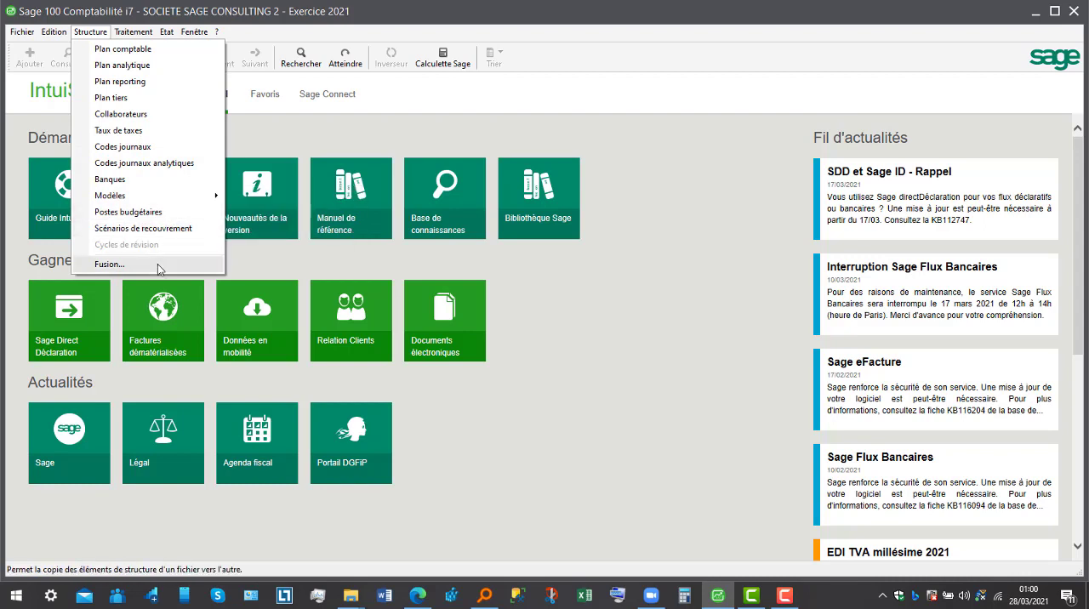
{"action": "left_click", "coordinate": [132, 120]}
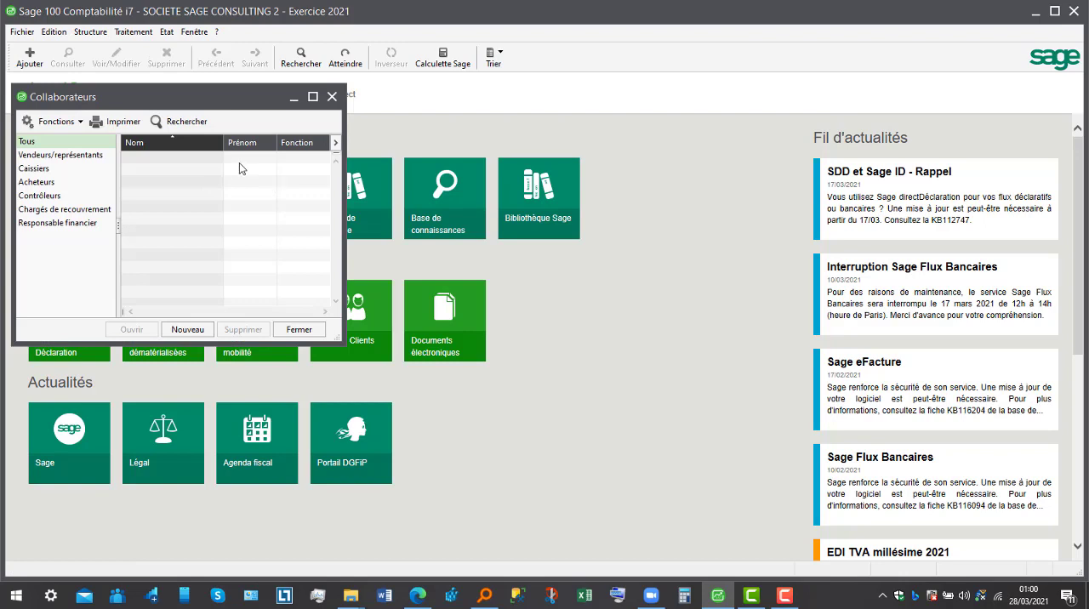
{"action": "left_click", "coordinate": [73, 156]}
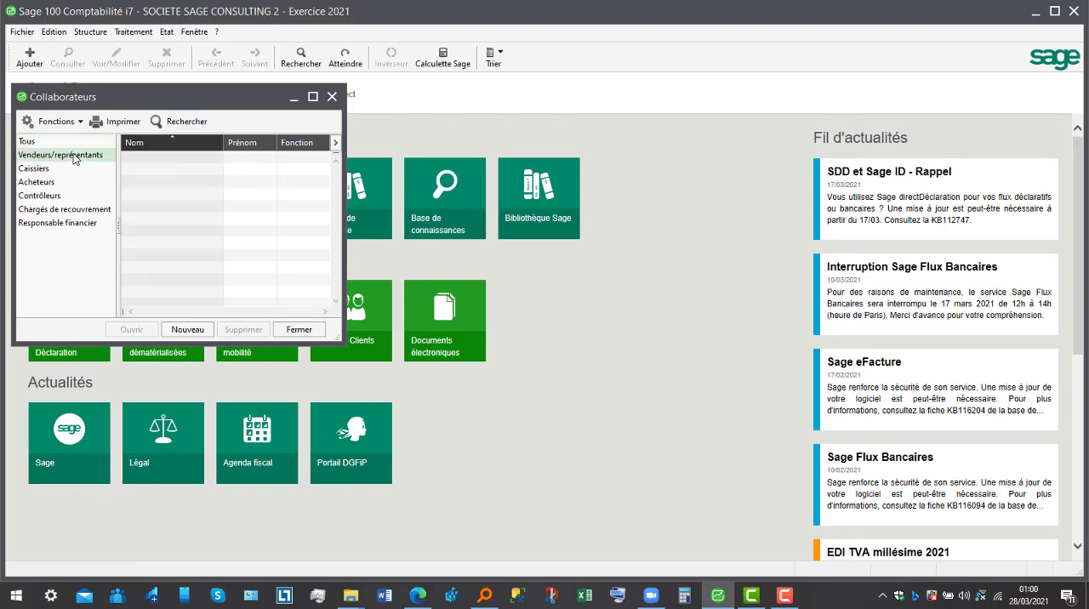
{"action": "left_click", "coordinate": [203, 332]}
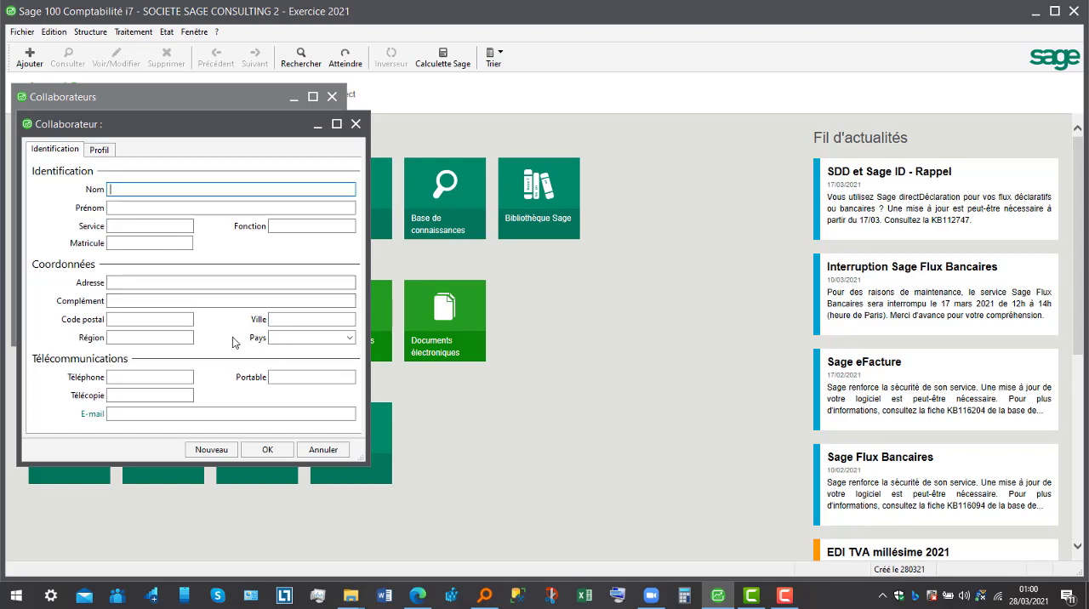
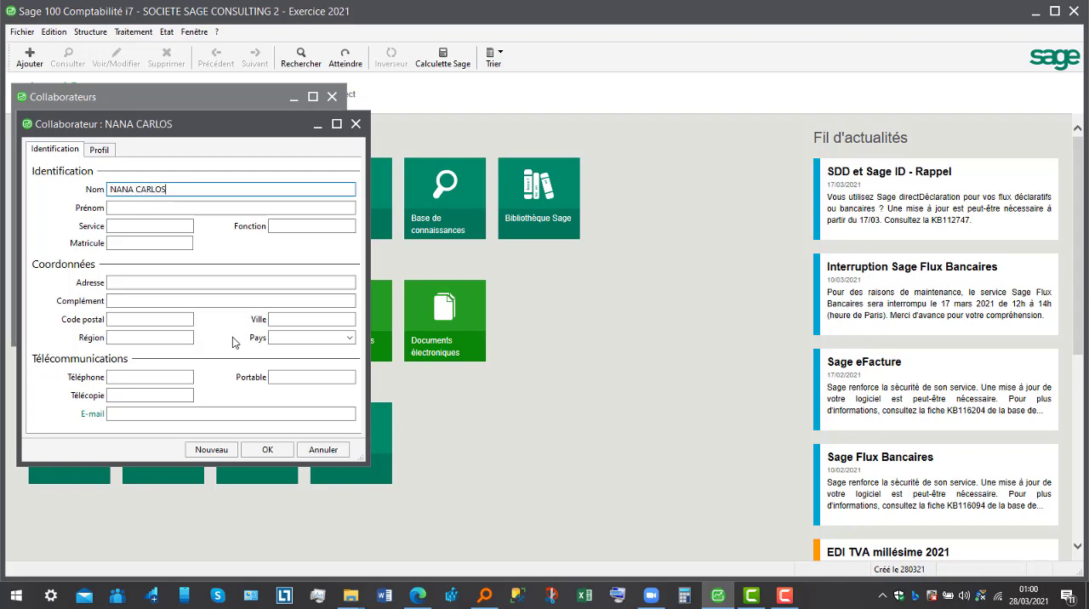
{"action": "left_click", "coordinate": [101, 149]}
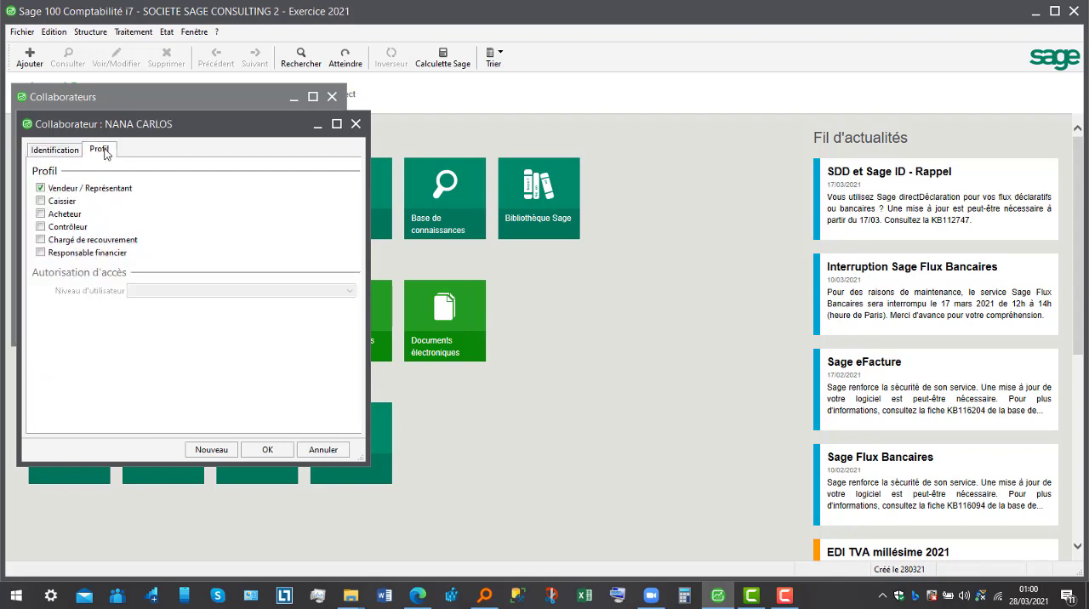
{"action": "left_click", "coordinate": [273, 450]}
- Create a second collaborator from the Responsable financier category with the person's full name and Vendeur / Représentant profile, then close the list
{"action": "left_click", "coordinate": [56, 172]}
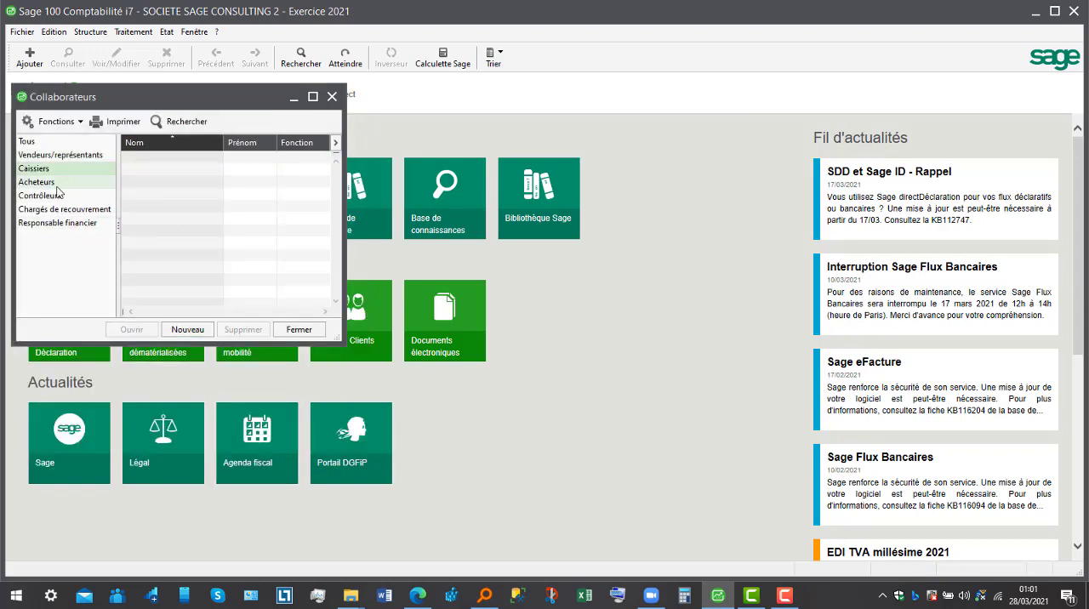
{"action": "left_click", "coordinate": [56, 184]}
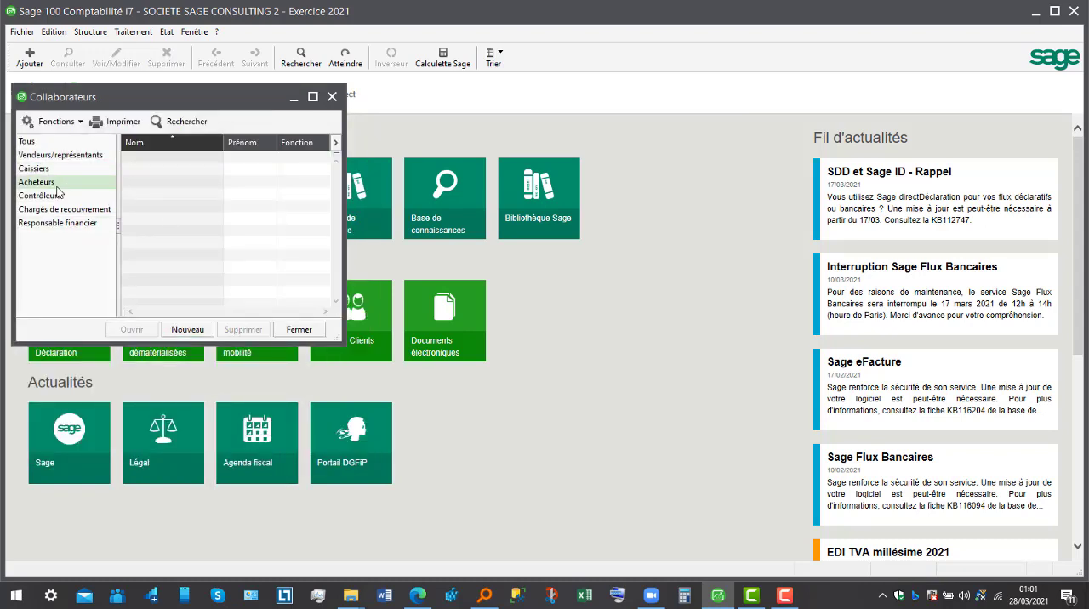
{"action": "left_click", "coordinate": [77, 224]}
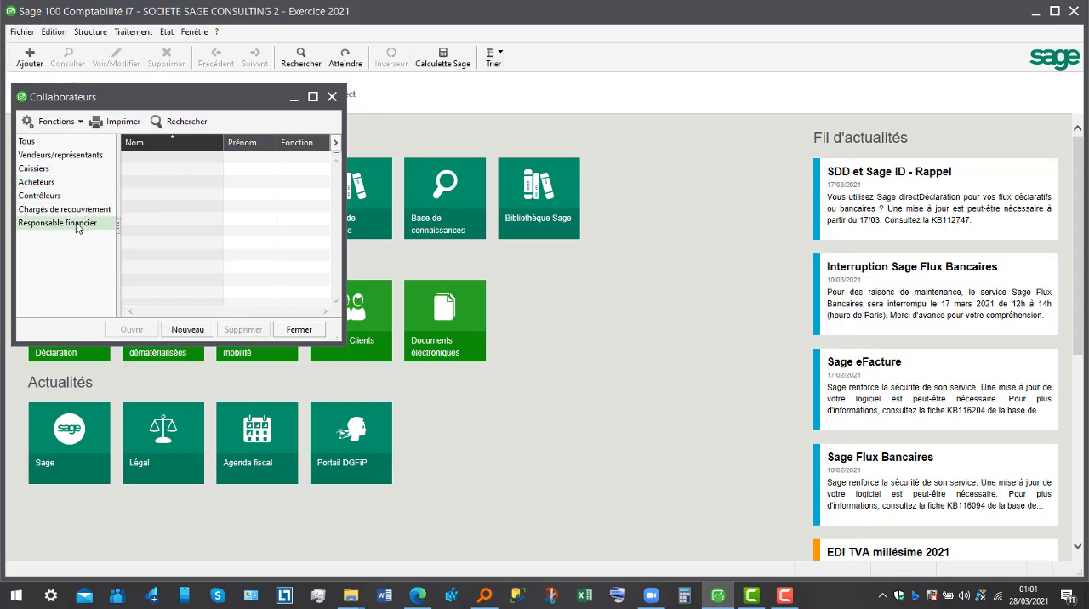
{"action": "left_click", "coordinate": [210, 330]}
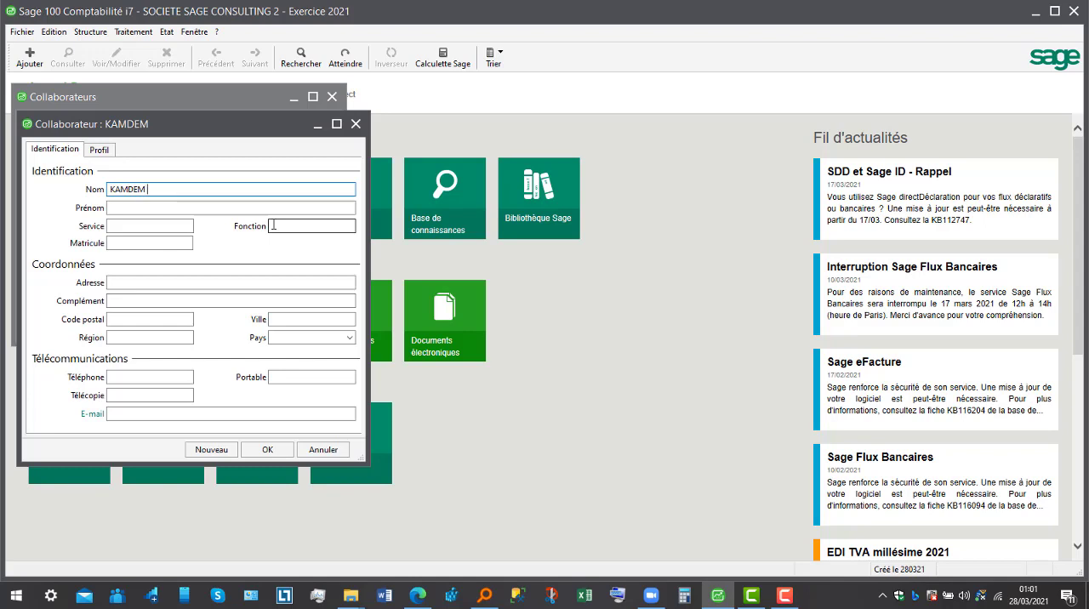
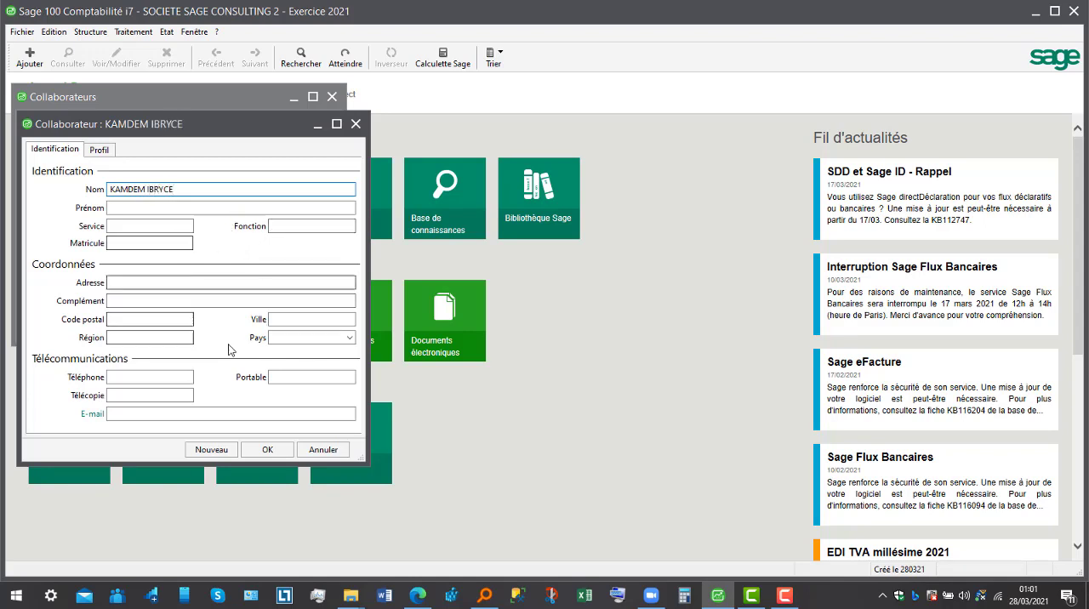
{"action": "left_click", "coordinate": [100, 149]}
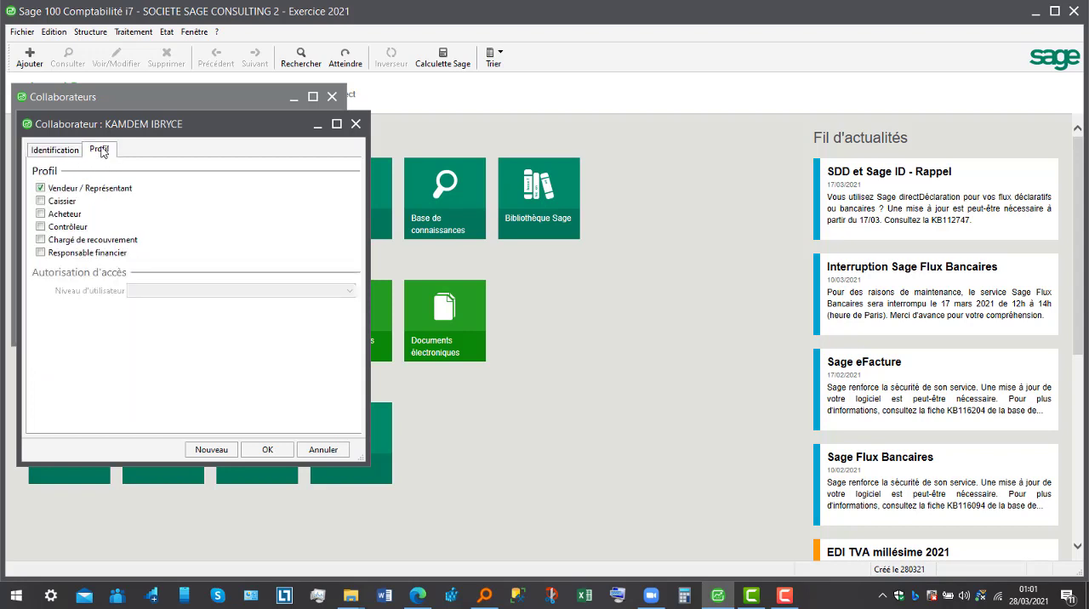
{"action": "left_click", "coordinate": [268, 450]}
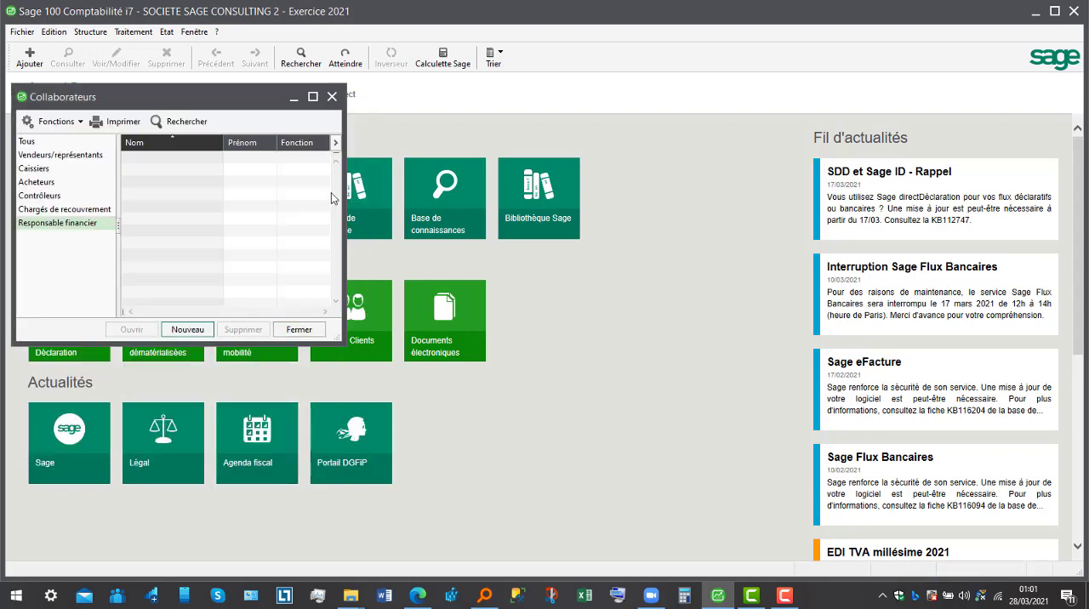
{"action": "left_click", "coordinate": [332, 97]}
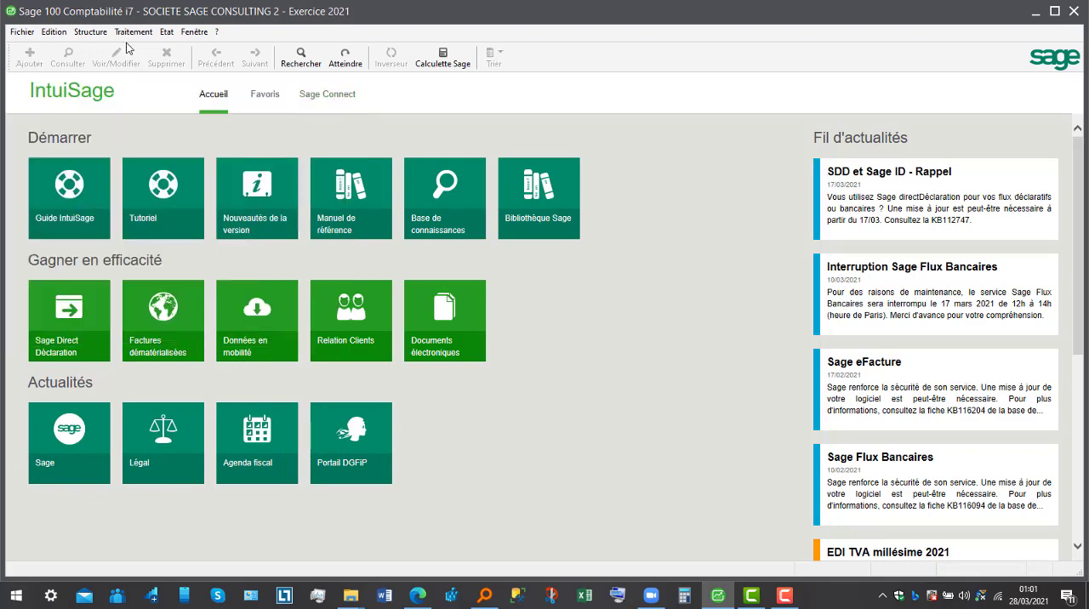
- Create a new bank with ECOBANK as both its Abrégé and its Intitulé
{"action": "left_click", "coordinate": [103, 36]}
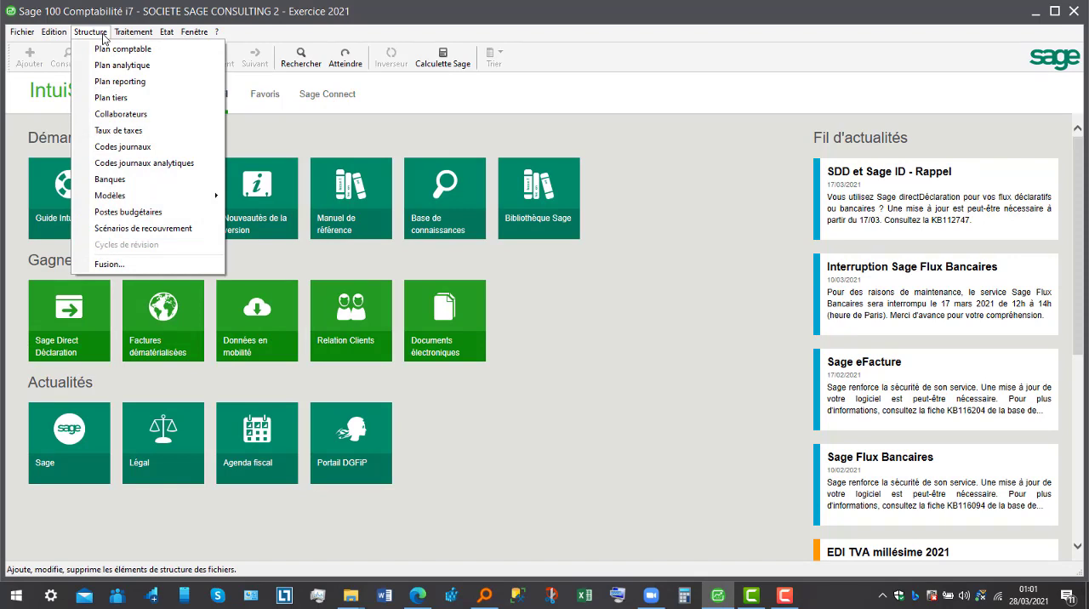
{"action": "left_click", "coordinate": [143, 180]}
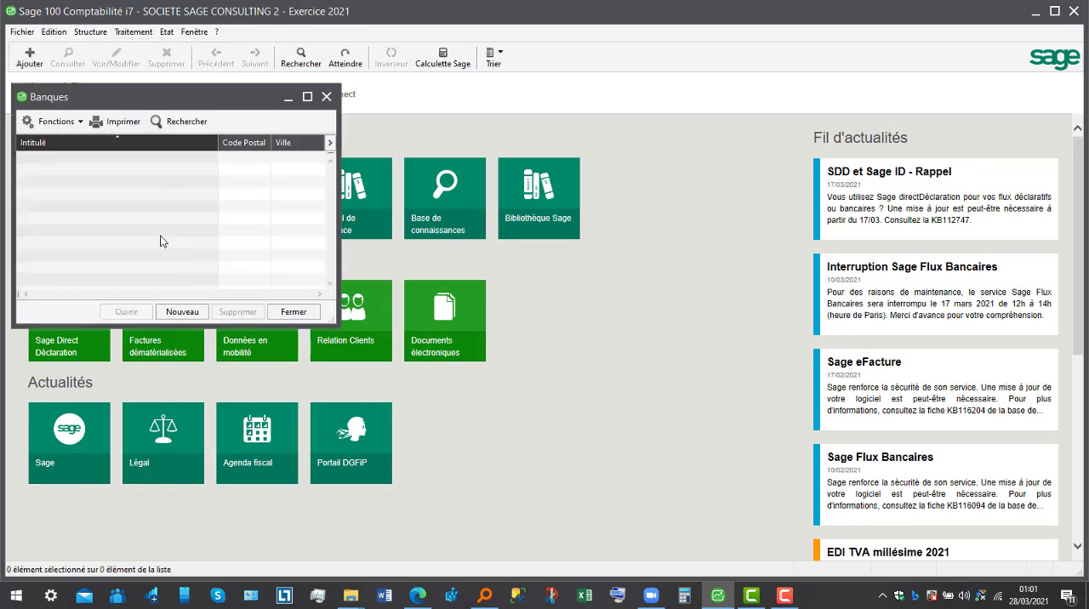
{"action": "left_click", "coordinate": [194, 313]}
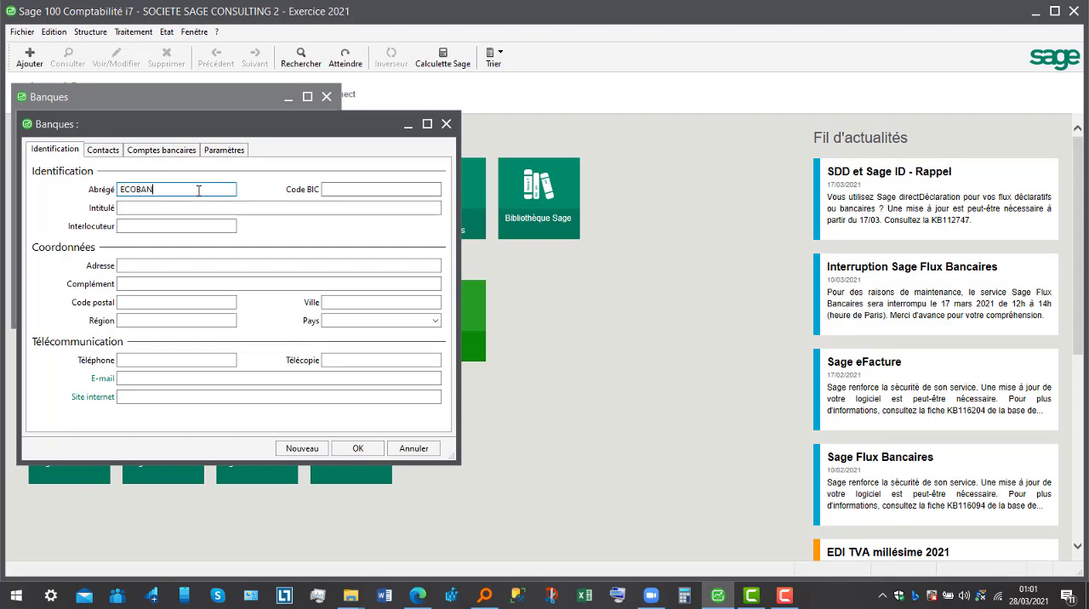
{"action": "left_click", "coordinate": [199, 206]}
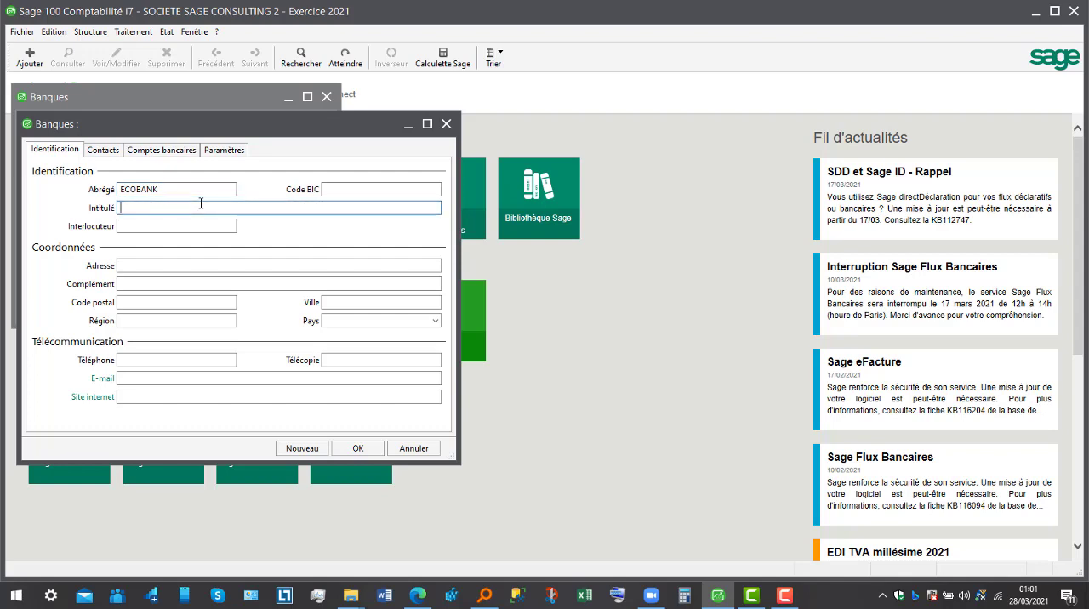
{"action": "type", "text": "ECOBANK"}
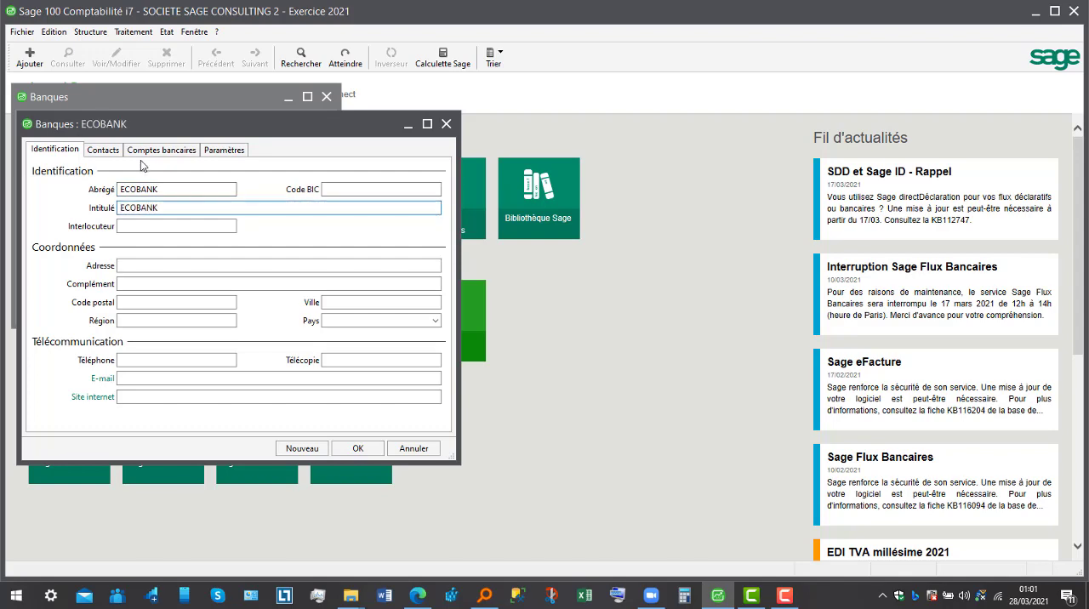
{"action": "left_click", "coordinate": [116, 153]}
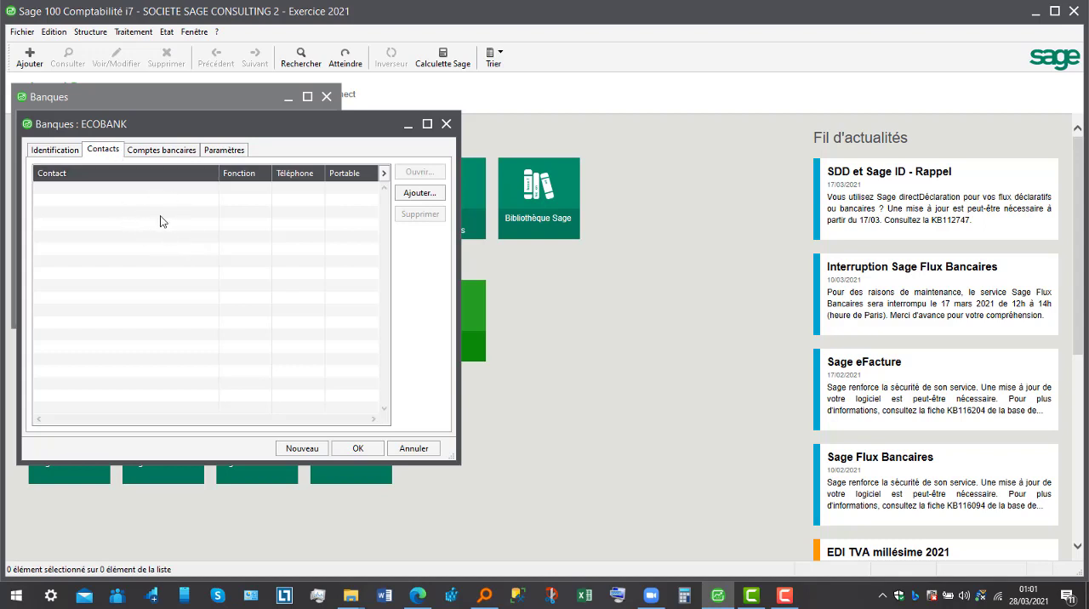
- Add a bank account to ECOBANK with Abrégé ECOBA and comment ECONAK, defined as a compte de dépôts au Trésor Public
{"action": "left_click", "coordinate": [171, 157]}
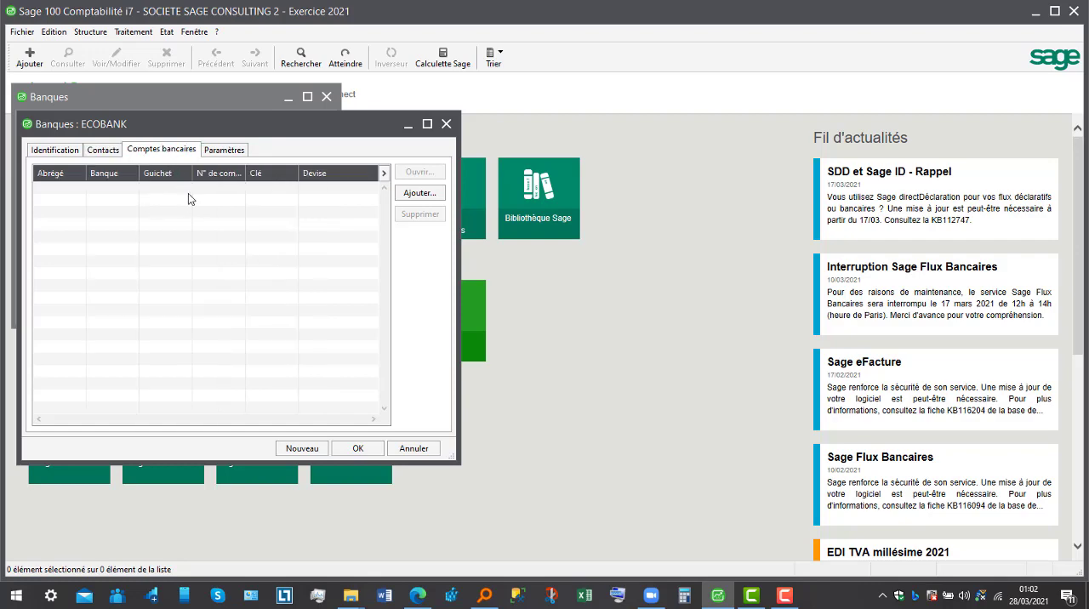
{"action": "left_click", "coordinate": [419, 192]}
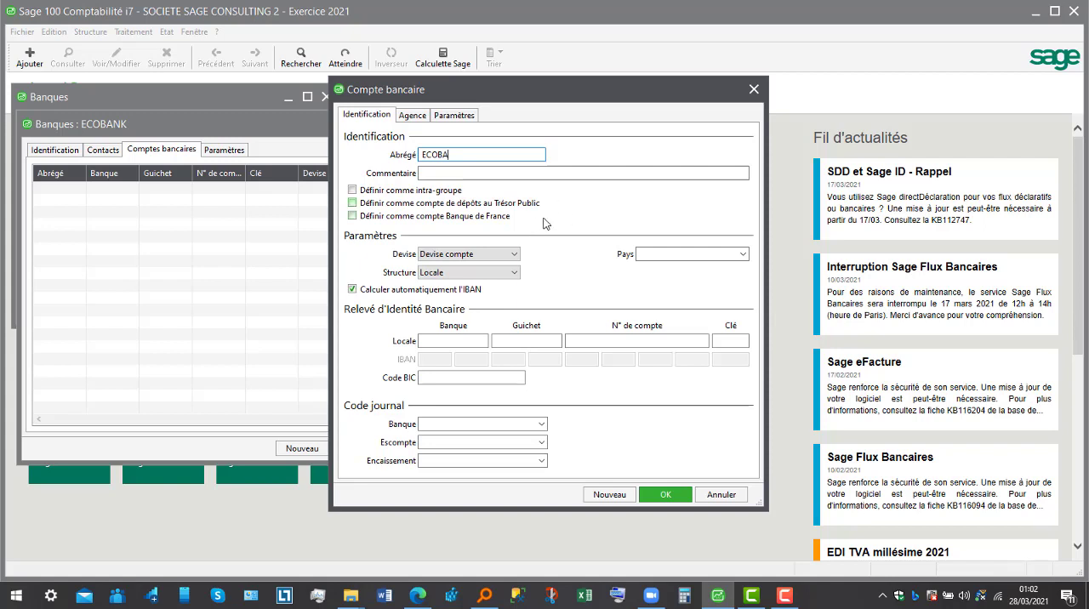
{"action": "left_click", "coordinate": [505, 176]}
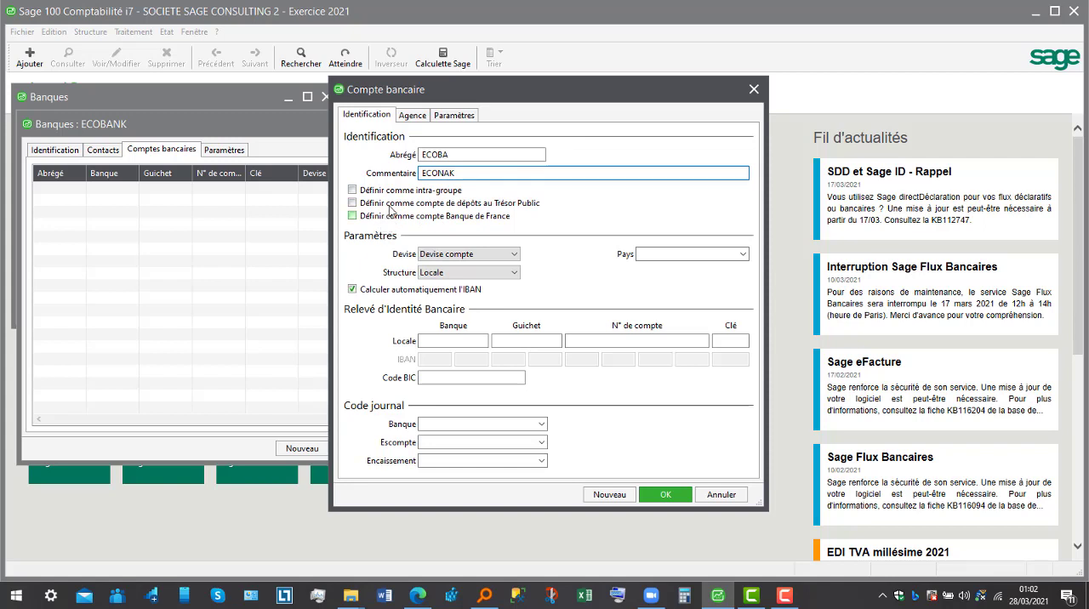
{"action": "left_click", "coordinate": [507, 205]}
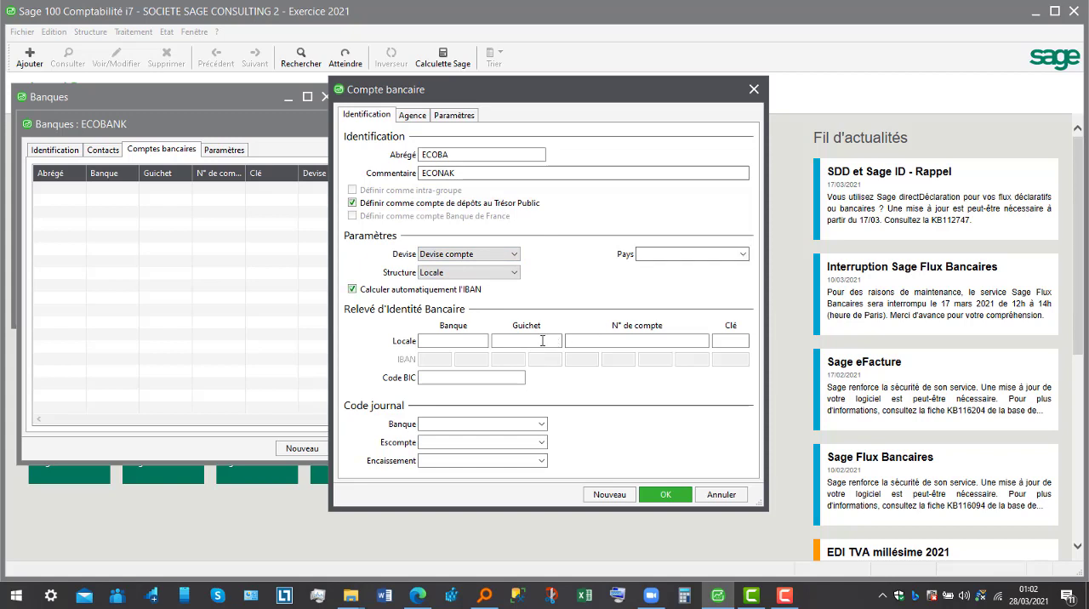
- Enter bank code 37789, guichet 67889 and the account number, and correct the account's comment to ECOBANK
{"action": "left_click", "coordinate": [481, 344]}
{"action": "type", "text": "67889"}
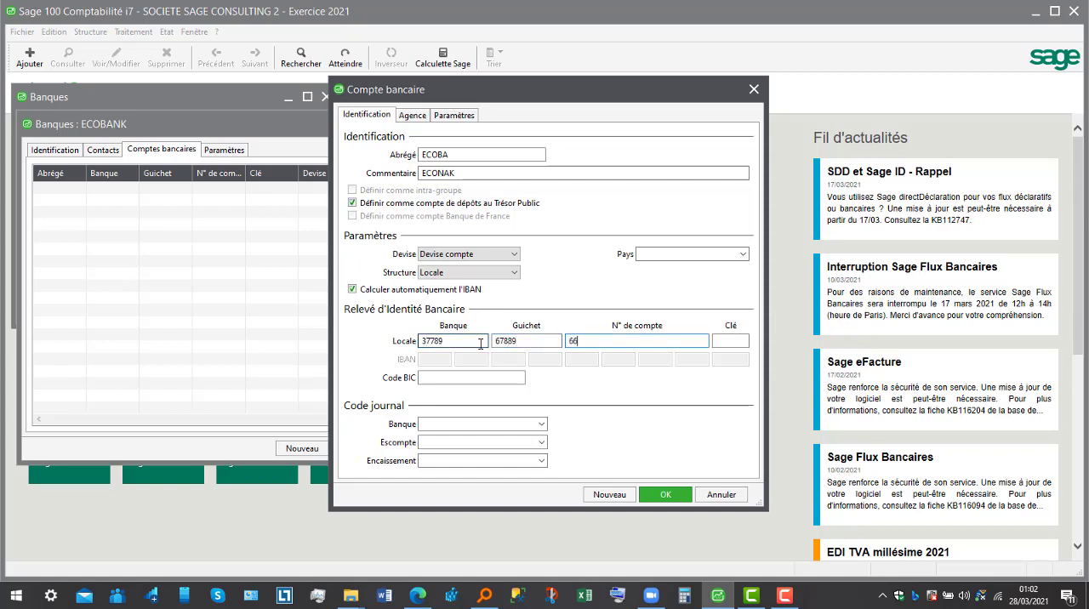
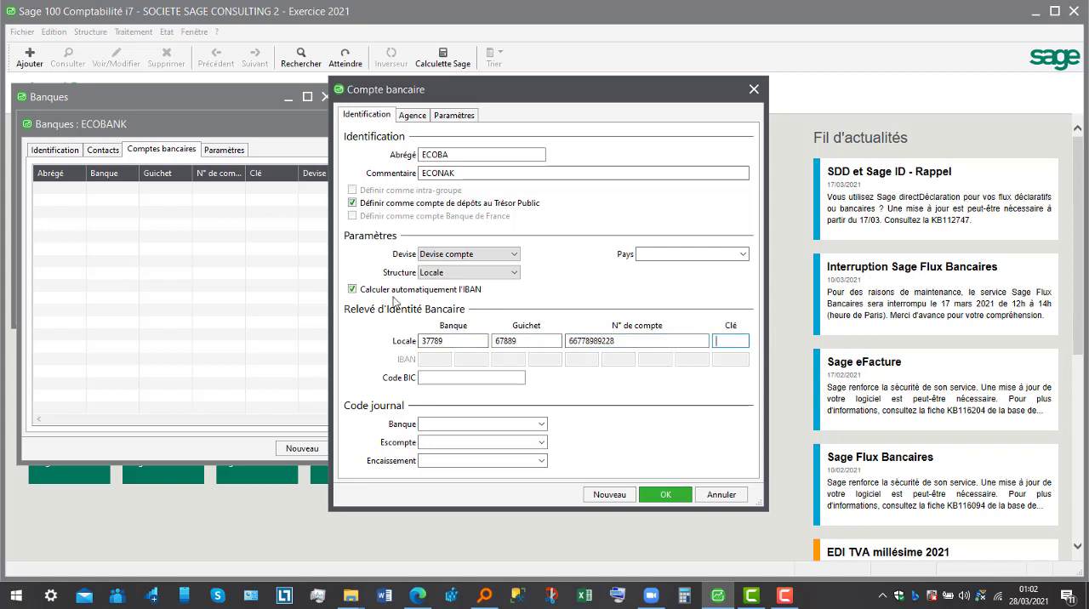
{"action": "left_click", "coordinate": [466, 173]}
{"action": "left_click_drag", "start_coordinate": [467, 173], "coordinate": [385, 179]}
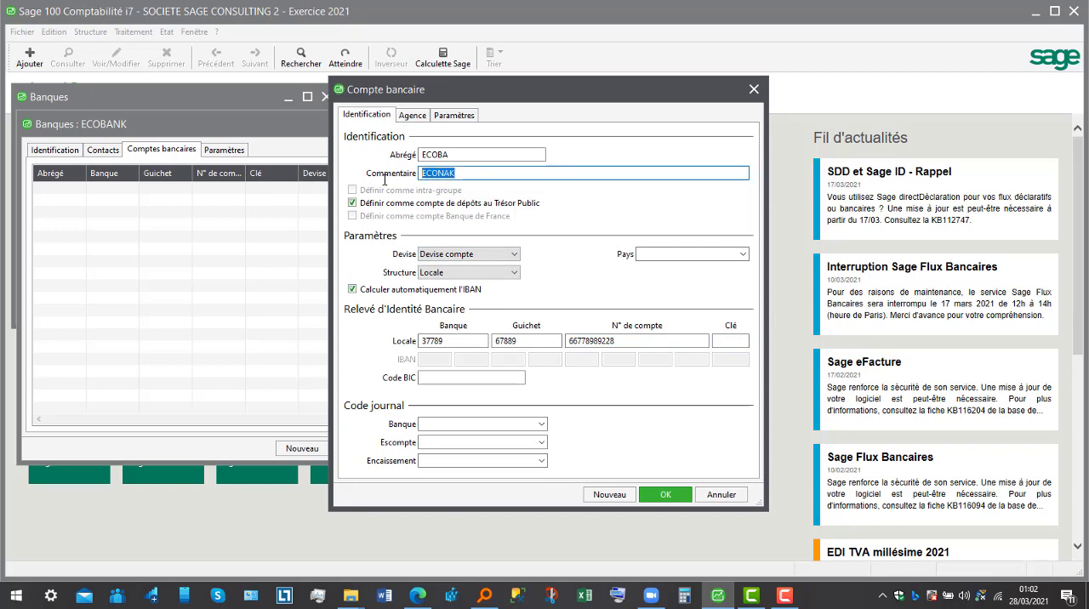
{"action": "type", "text": "E"}
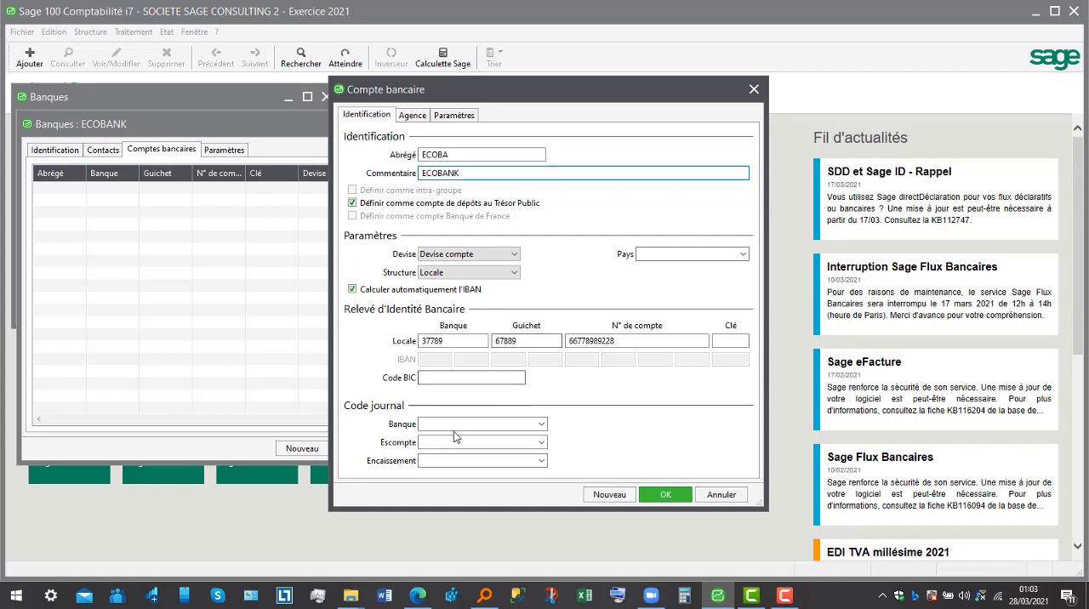
- Assign the ECO journal as the account's Banque journal code, save the account without a RIB key, and close the bank windows
{"action": "left_click", "coordinate": [542, 424]}
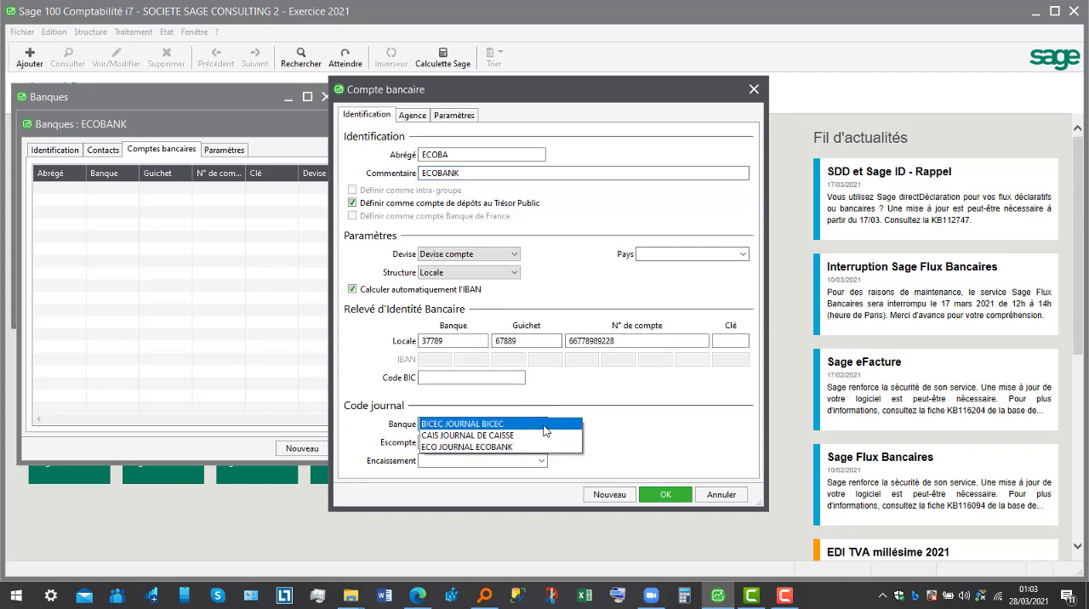
{"action": "left_click", "coordinate": [538, 447]}
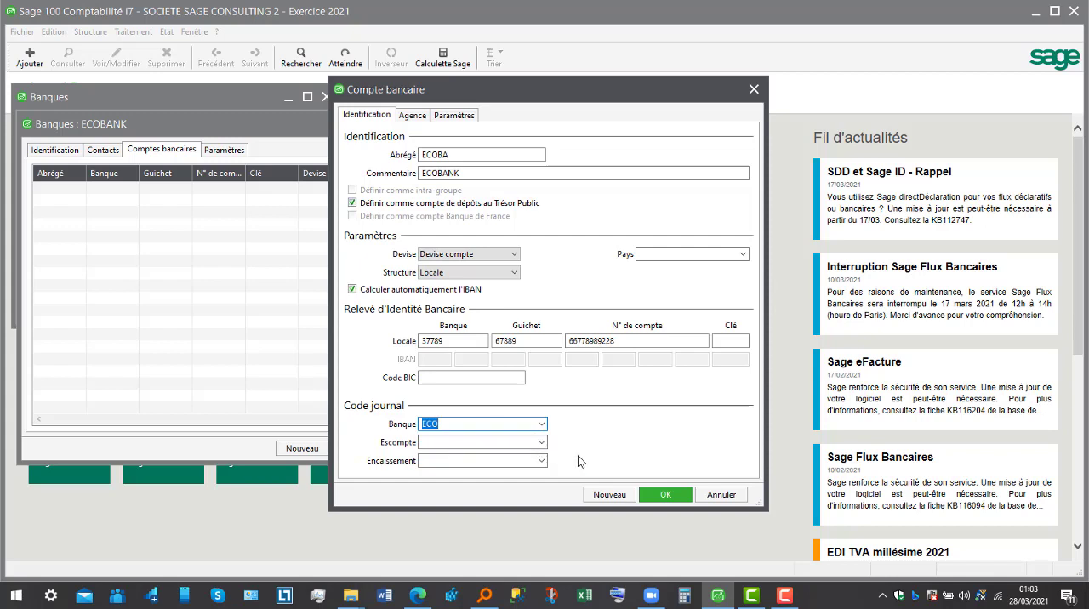
{"action": "left_click", "coordinate": [662, 500]}
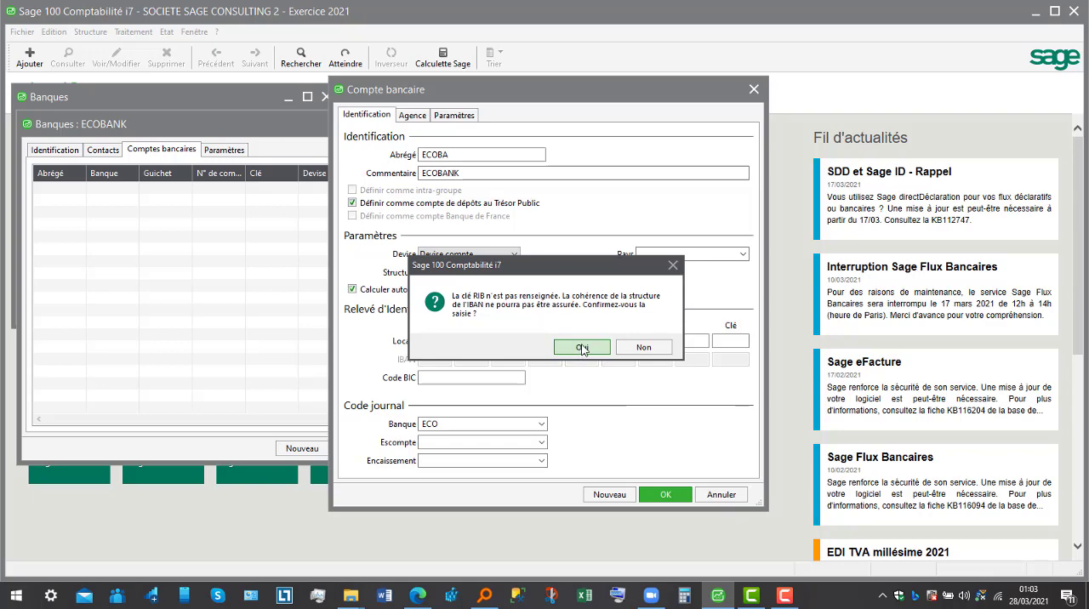
{"action": "left_click", "coordinate": [583, 349]}
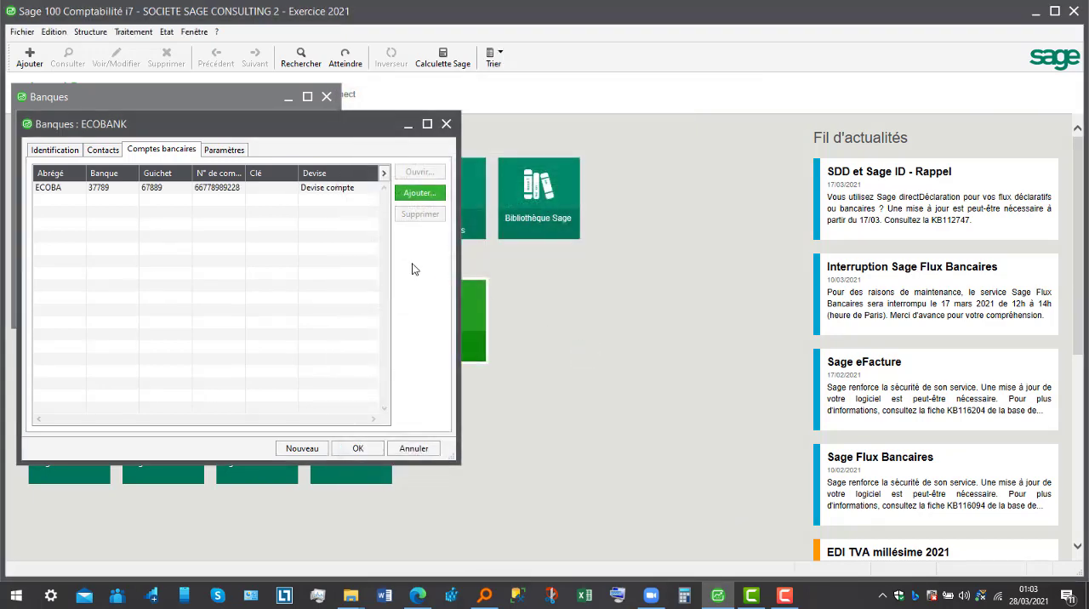
{"action": "left_click", "coordinate": [224, 150]}
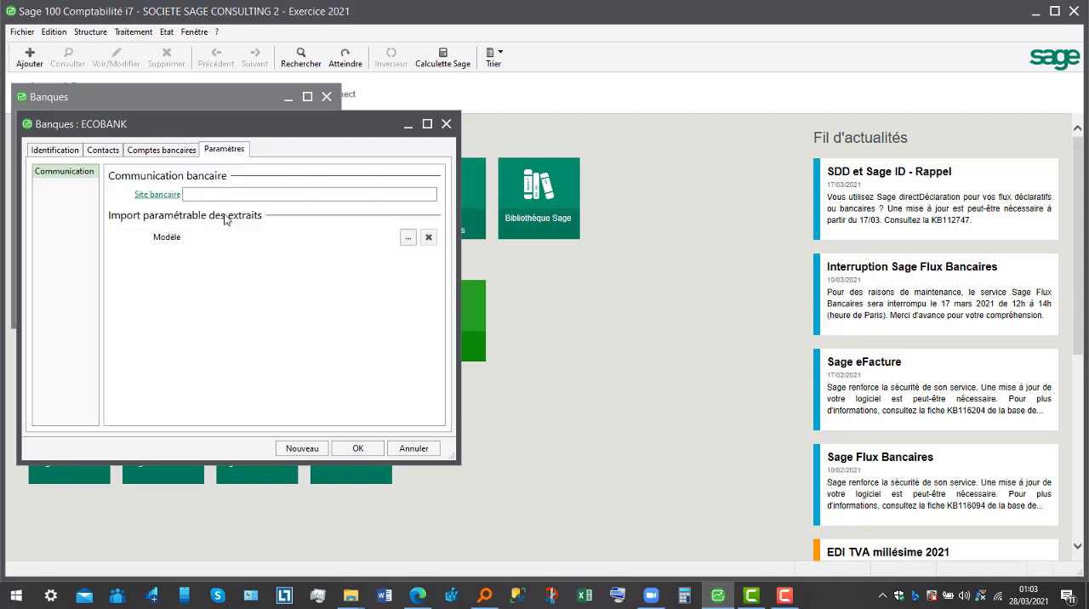
{"action": "left_click", "coordinate": [448, 128]}
{"action": "left_click", "coordinate": [328, 97]}
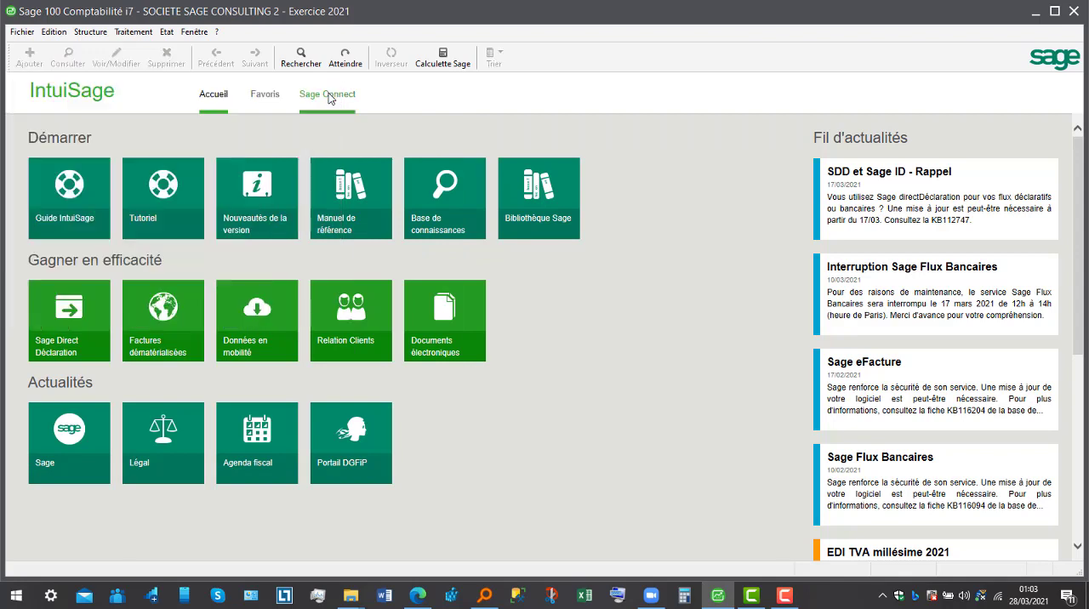
- Create the analytical journal code OD titled JOURNAL DES OD ANALYTIQUES and close the list
{"action": "left_click", "coordinate": [90, 31]}
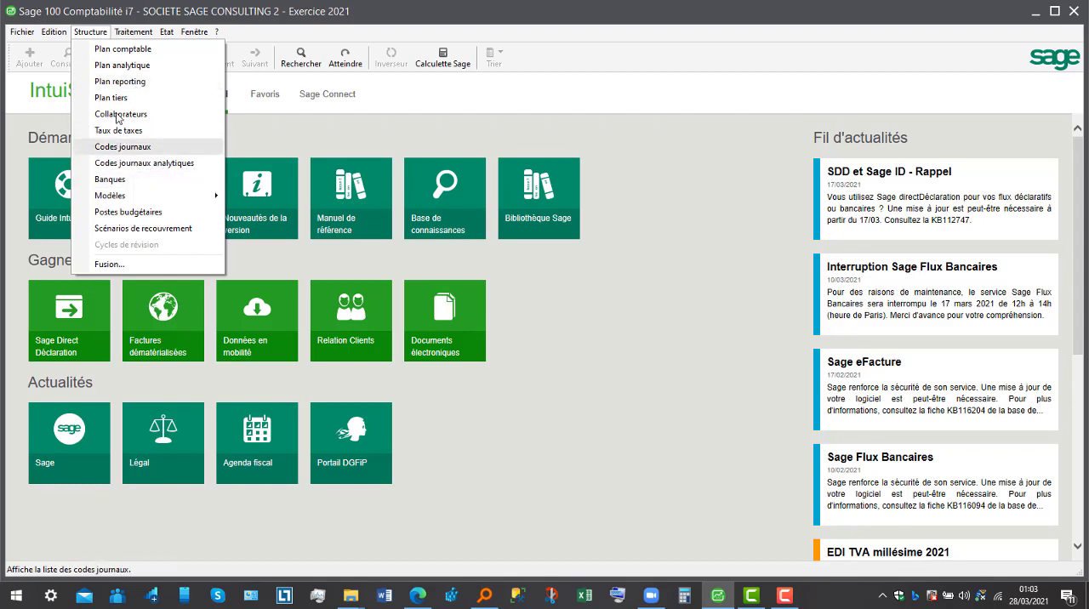
{"action": "left_click", "coordinate": [150, 165]}
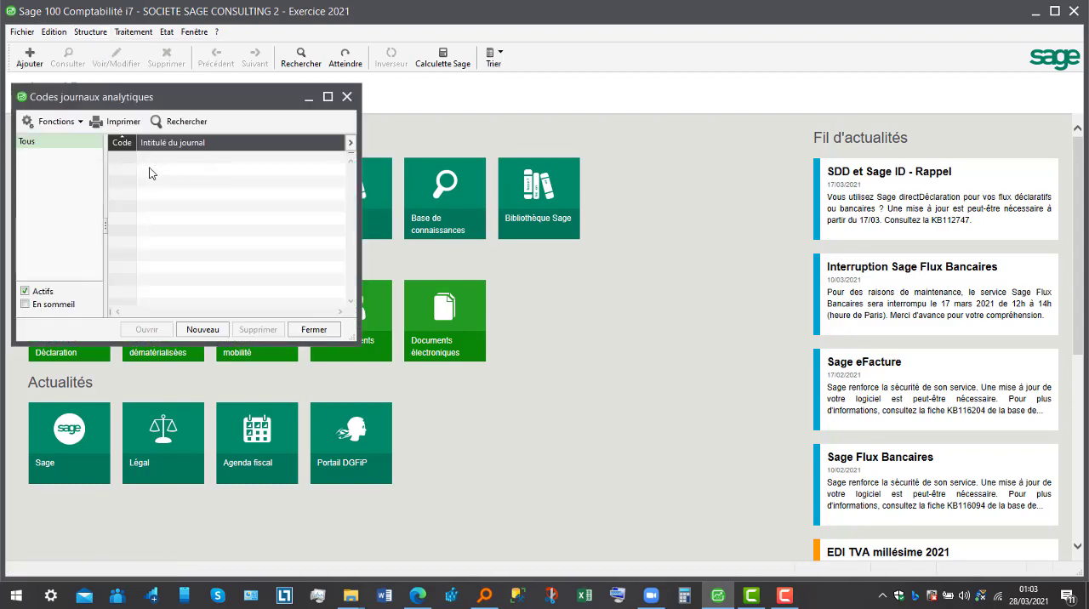
{"action": "left_click", "coordinate": [206, 330]}
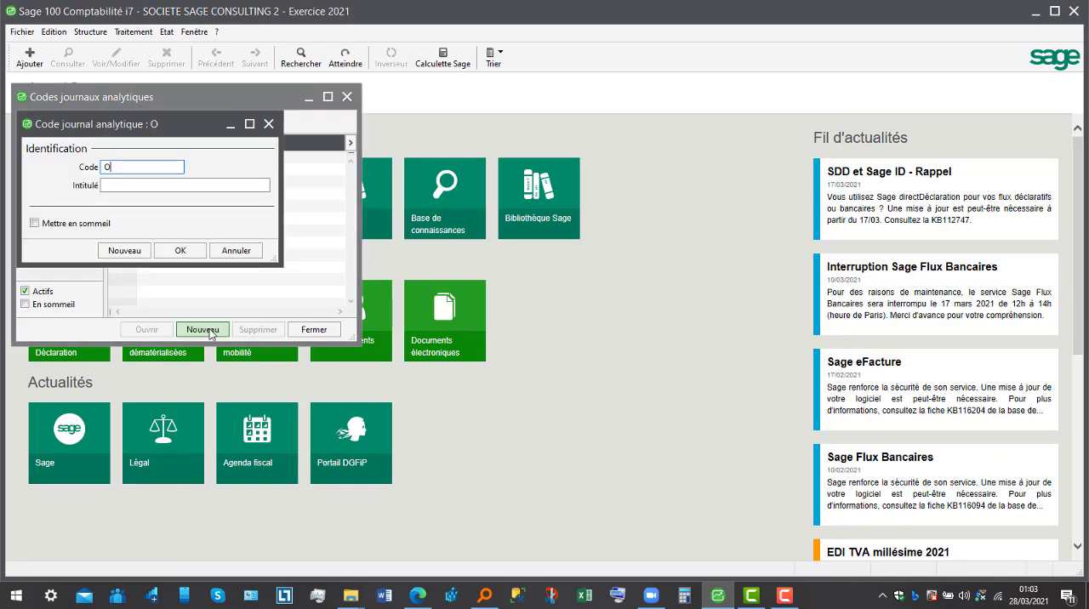
{"action": "type", "text": "OD"}
{"action": "left_click", "coordinate": [186, 186]}
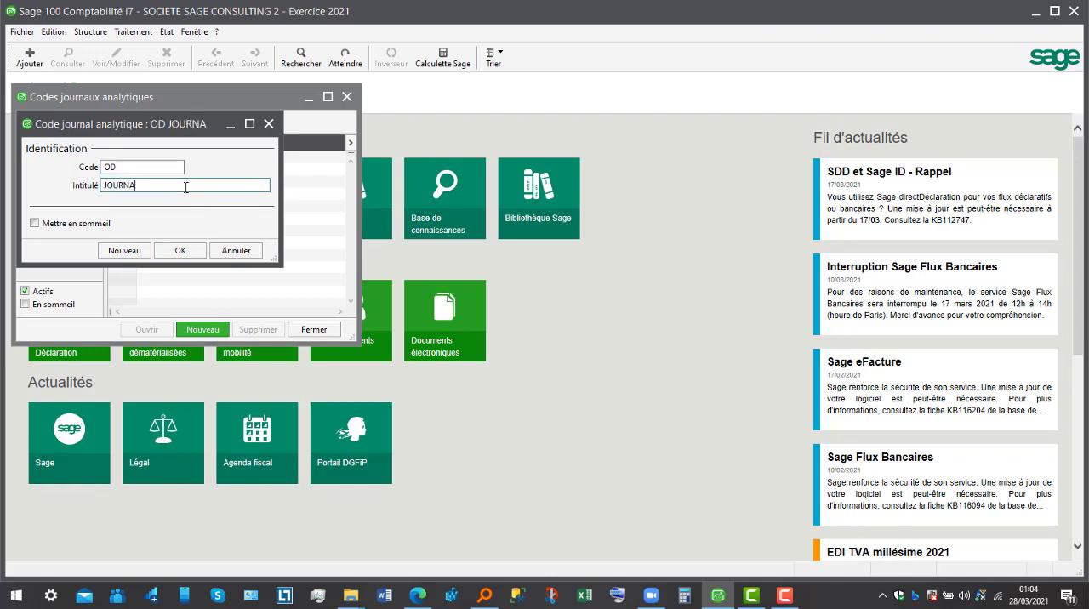
{"action": "type", "text": "JOURNAL DES OD ANALYTIQUES"}
{"action": "left_click", "coordinate": [189, 253]}
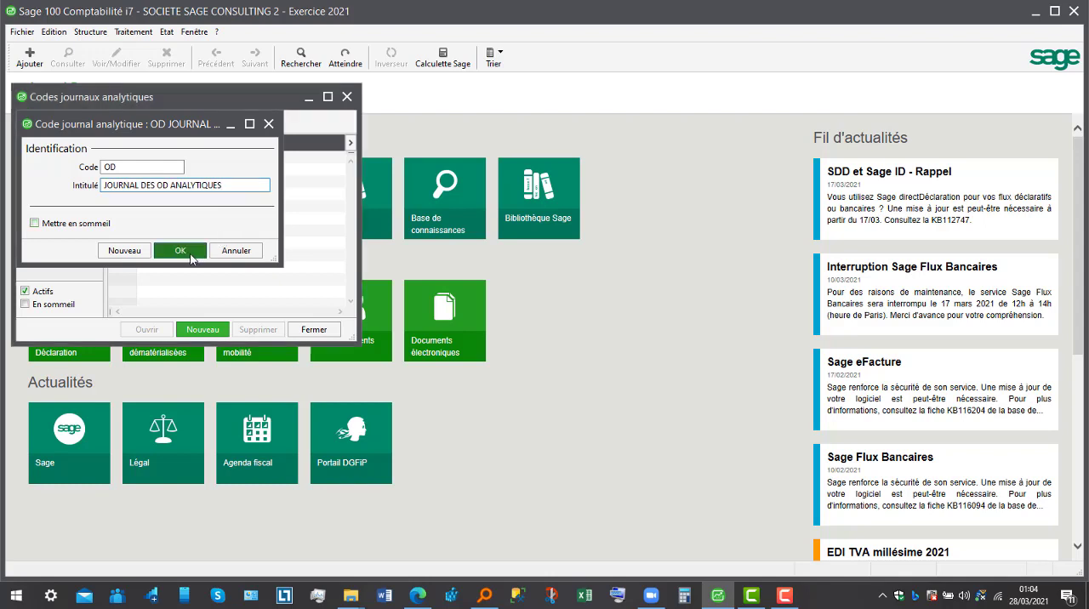
{"action": "left_click", "coordinate": [319, 330]}
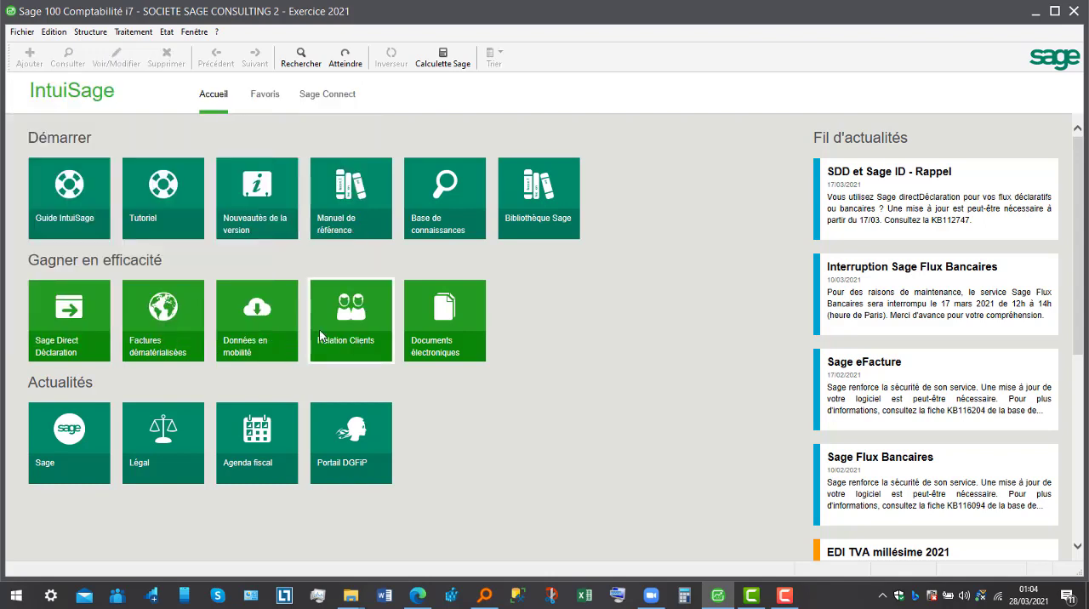
- In the company's Exercices parameters, set the journal code for Reports à-nouveaux généraux to RAN
{"action": "left_click", "coordinate": [90, 32]}
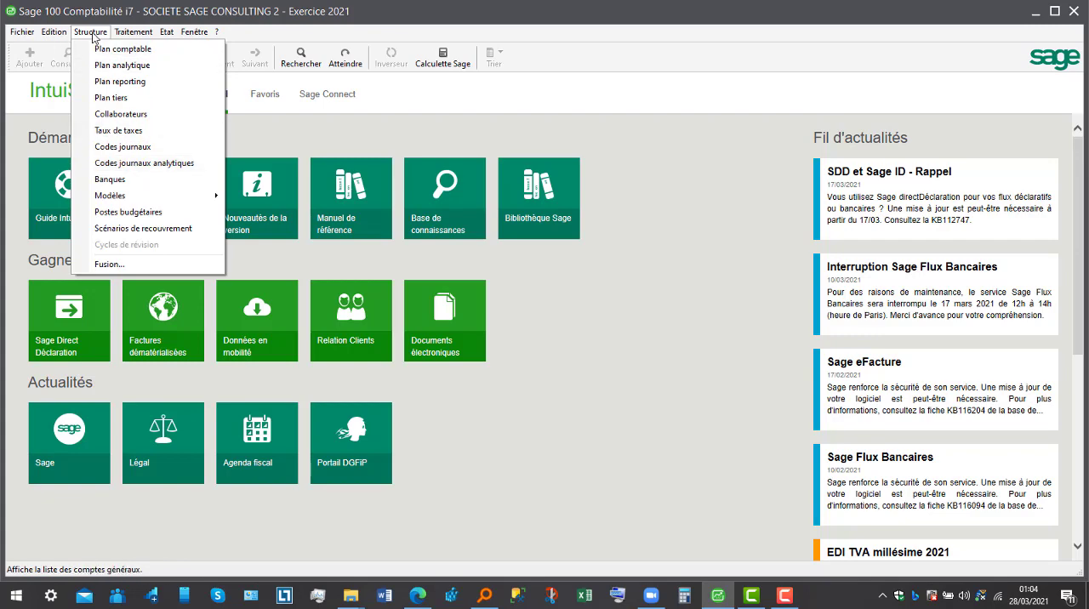
{"action": "left_click", "coordinate": [23, 32]}
{"action": "left_click", "coordinate": [24, 34]}
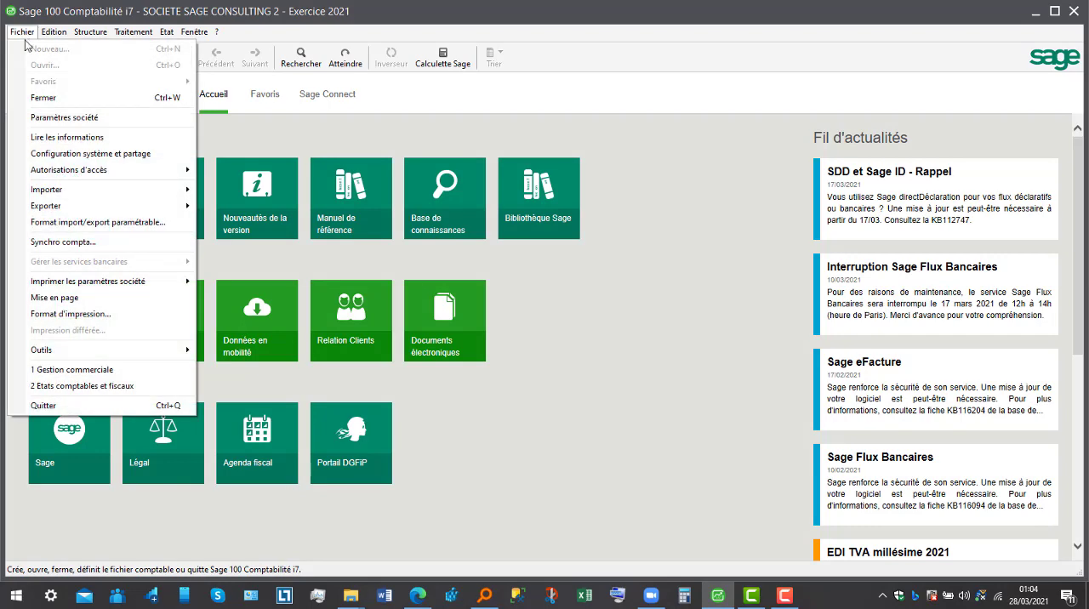
{"action": "left_click", "coordinate": [51, 118]}
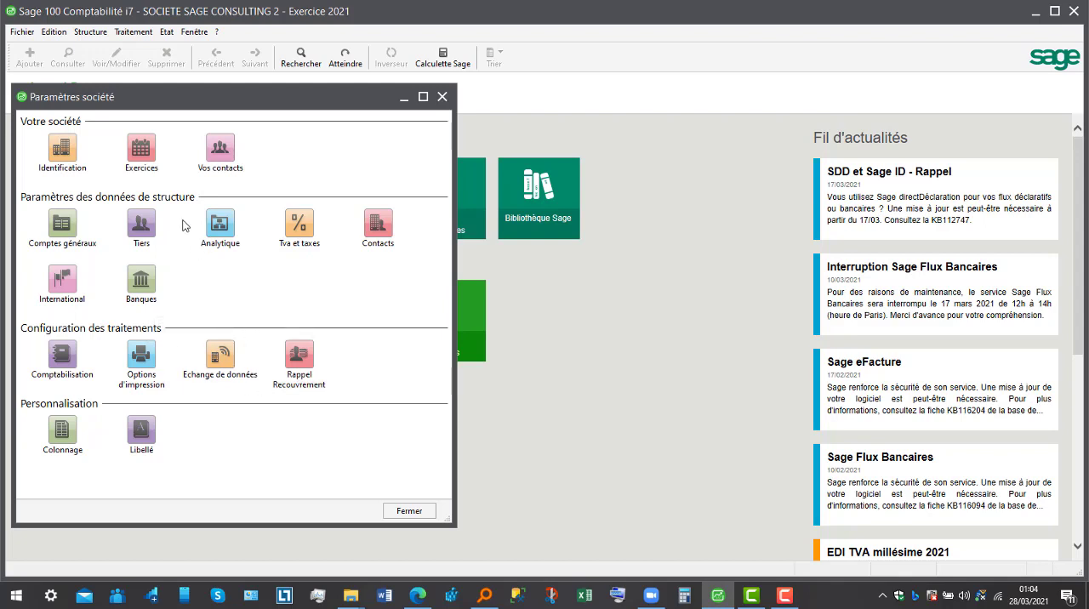
{"action": "left_click", "coordinate": [141, 149]}
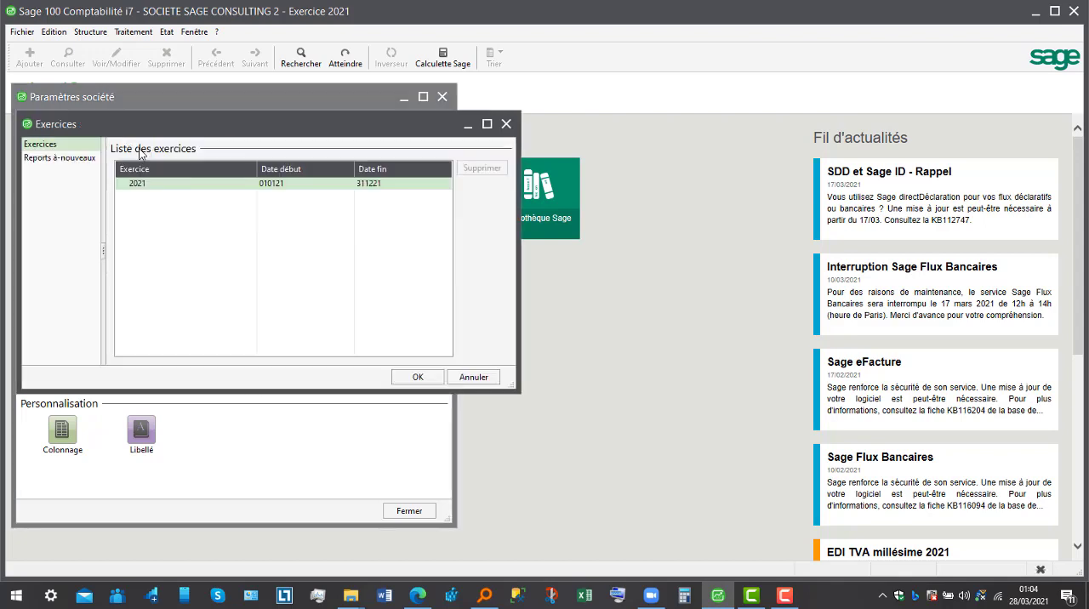
{"action": "left_click", "coordinate": [192, 185]}
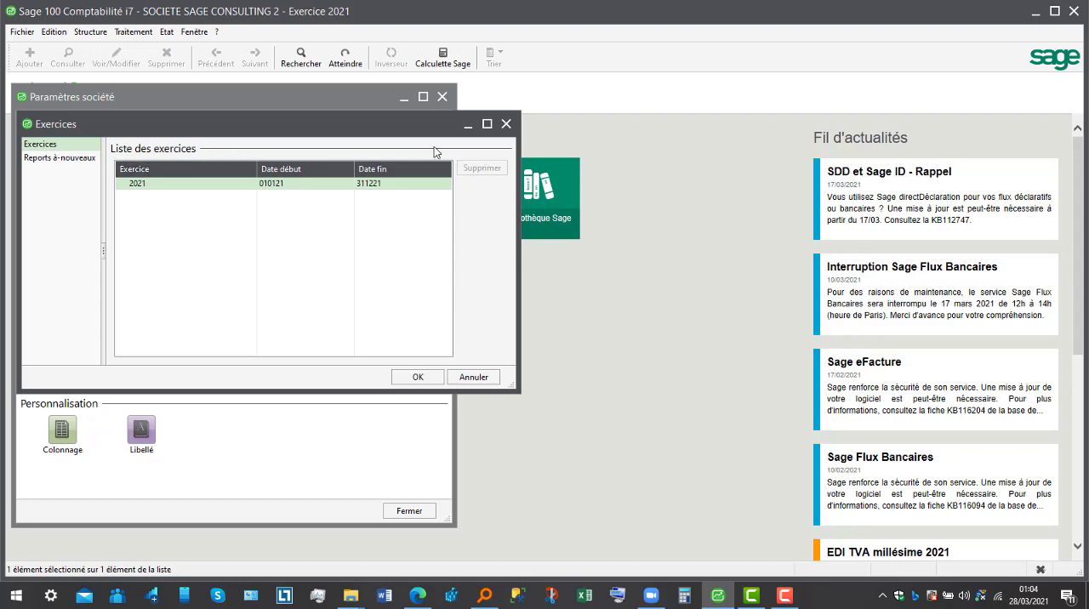
{"action": "left_click", "coordinate": [60, 158]}
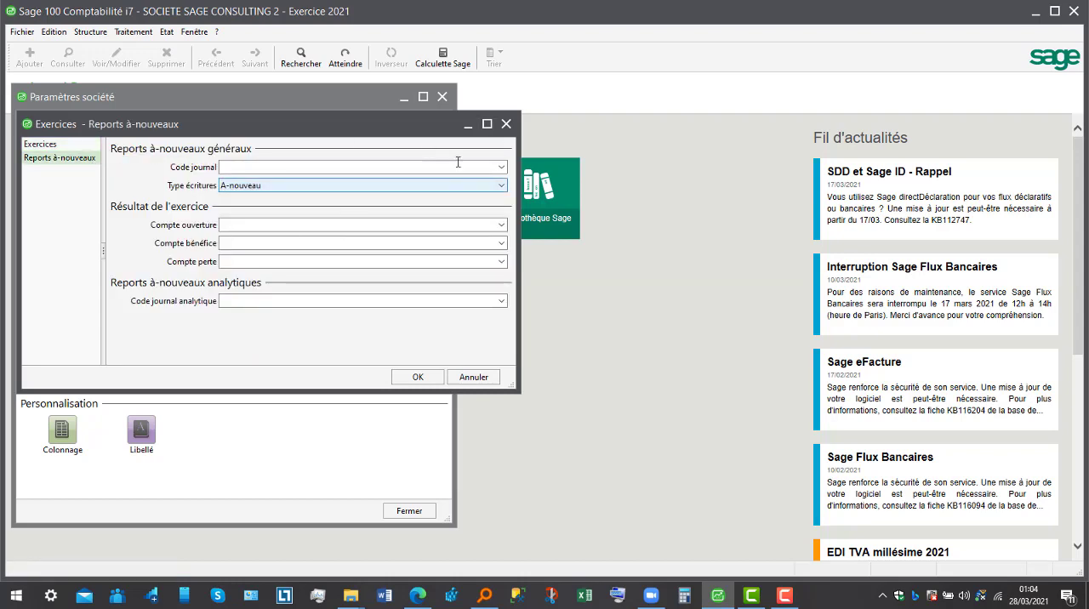
{"action": "left_click", "coordinate": [502, 168]}
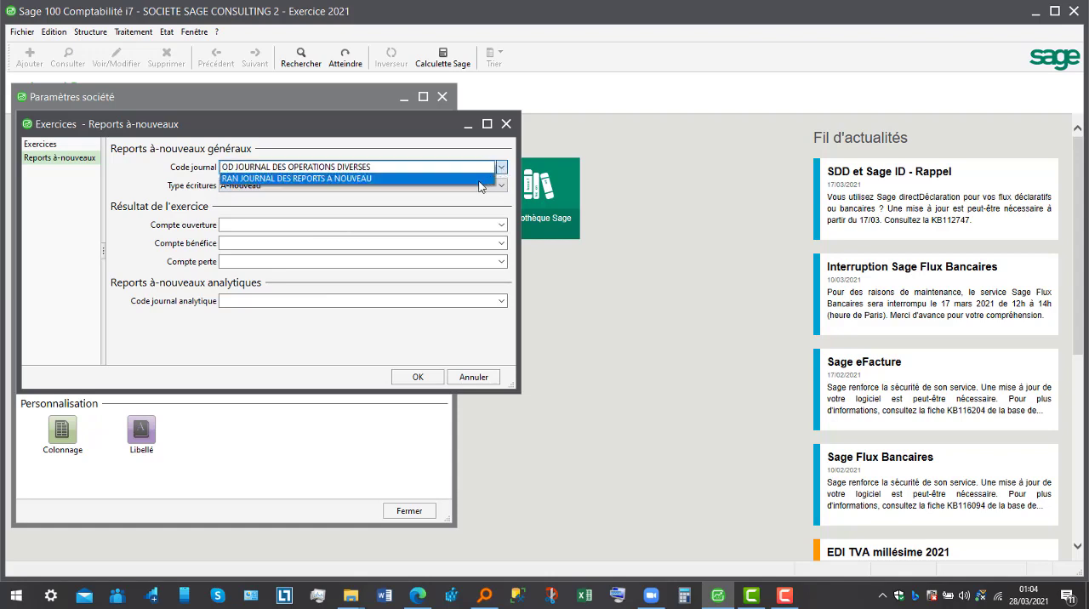
{"action": "left_click", "coordinate": [474, 180]}
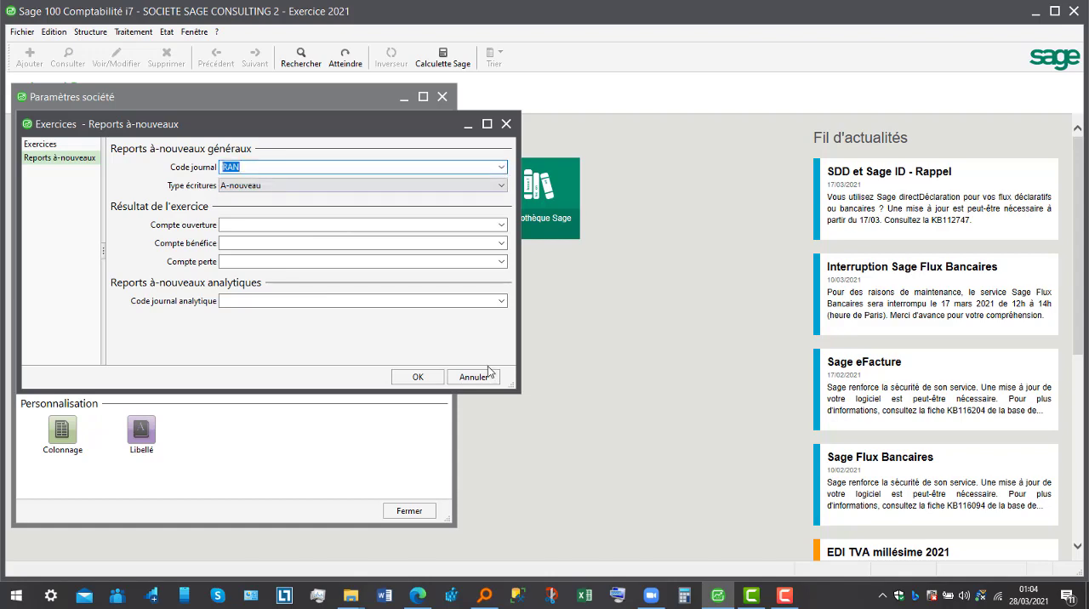
- Validate the Exercices carry-forward settings, and review the Tiers parameters for Mode de règlement and Gestion des écarts
{"action": "left_click", "coordinate": [417, 377]}
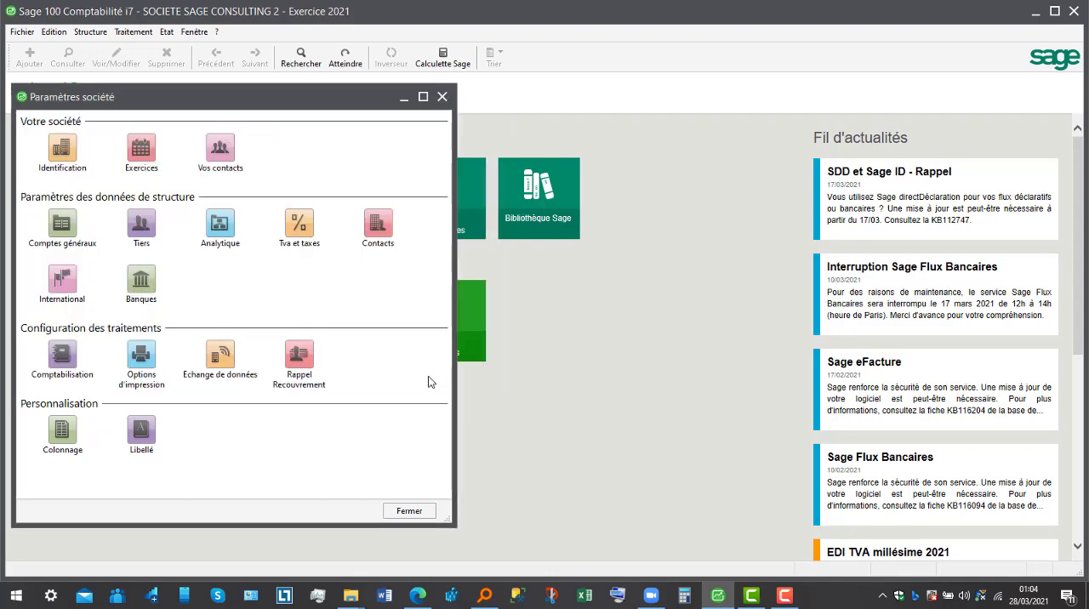
{"action": "left_click", "coordinate": [139, 231]}
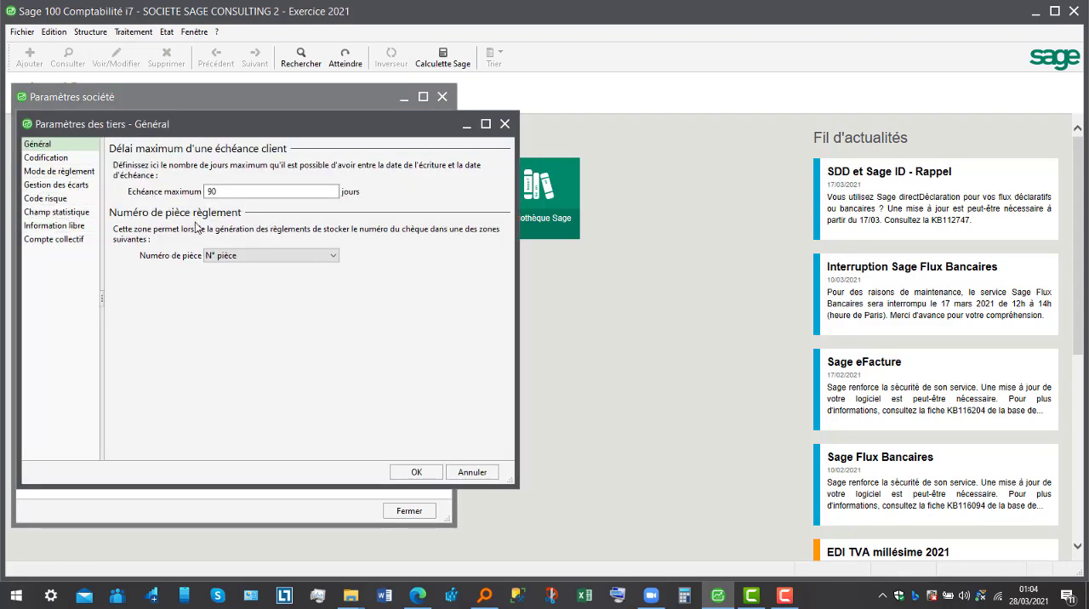
{"action": "left_click", "coordinate": [66, 172]}
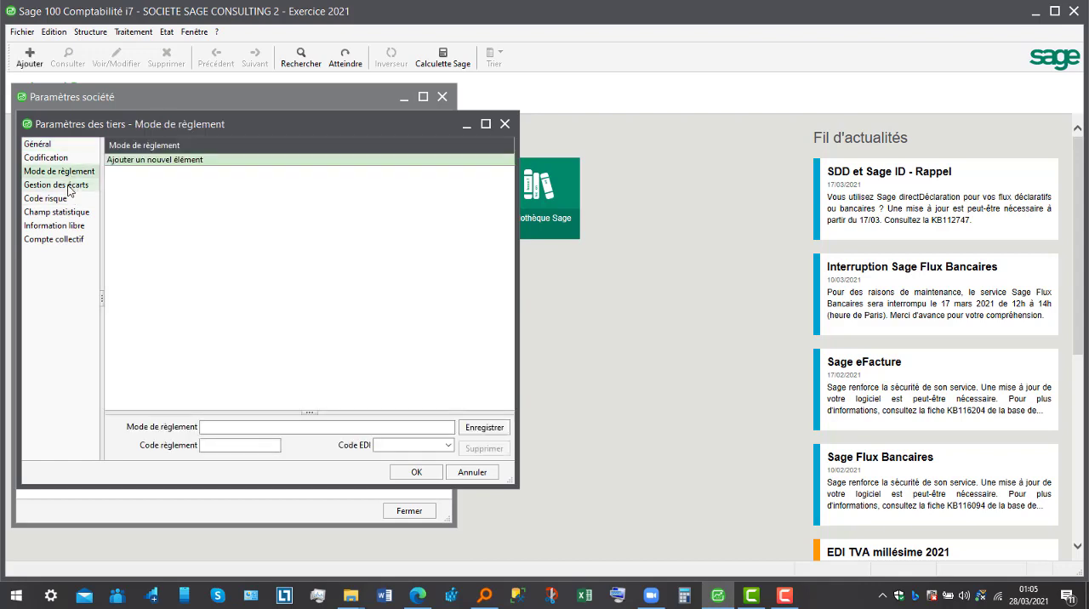
{"action": "left_click", "coordinate": [67, 186]}
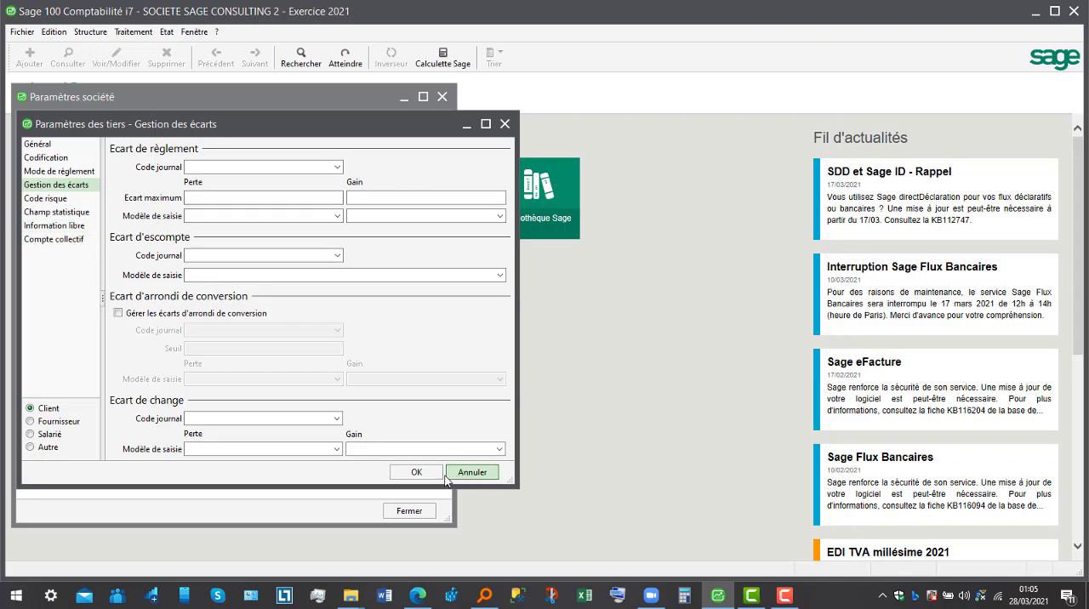
{"action": "left_click", "coordinate": [417, 472]}
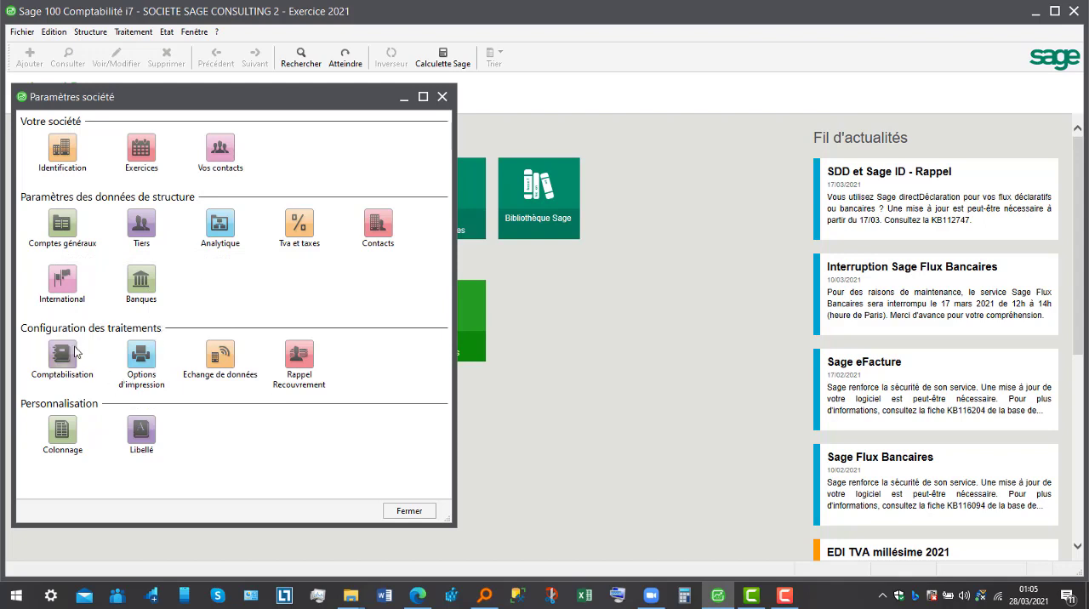
- In the Colonnage settings for Journal achat, set the Référence column to Masquée, validate, and close the company parameters
{"action": "left_click", "coordinate": [64, 436]}
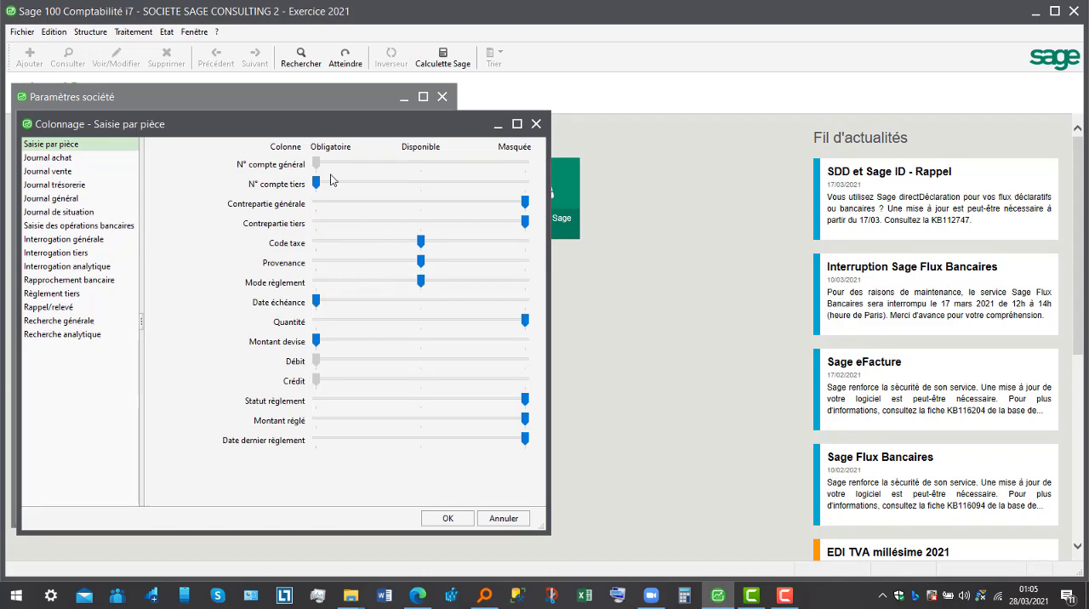
{"action": "left_click", "coordinate": [70, 157]}
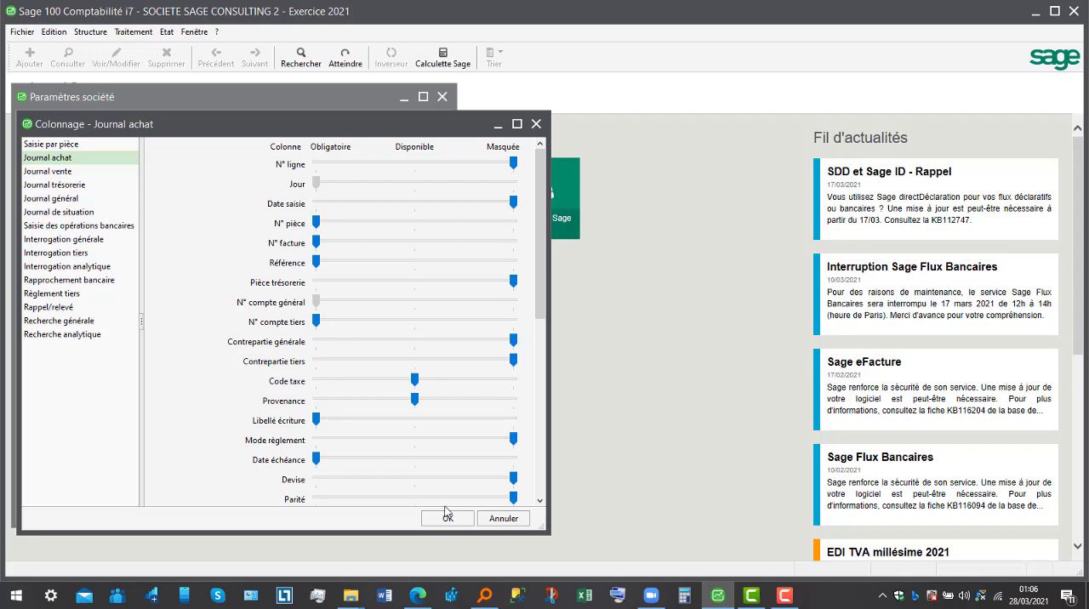
{"action": "scroll", "coordinate": [542, 294], "scroll_direction": "down", "scroll_amount": 5}
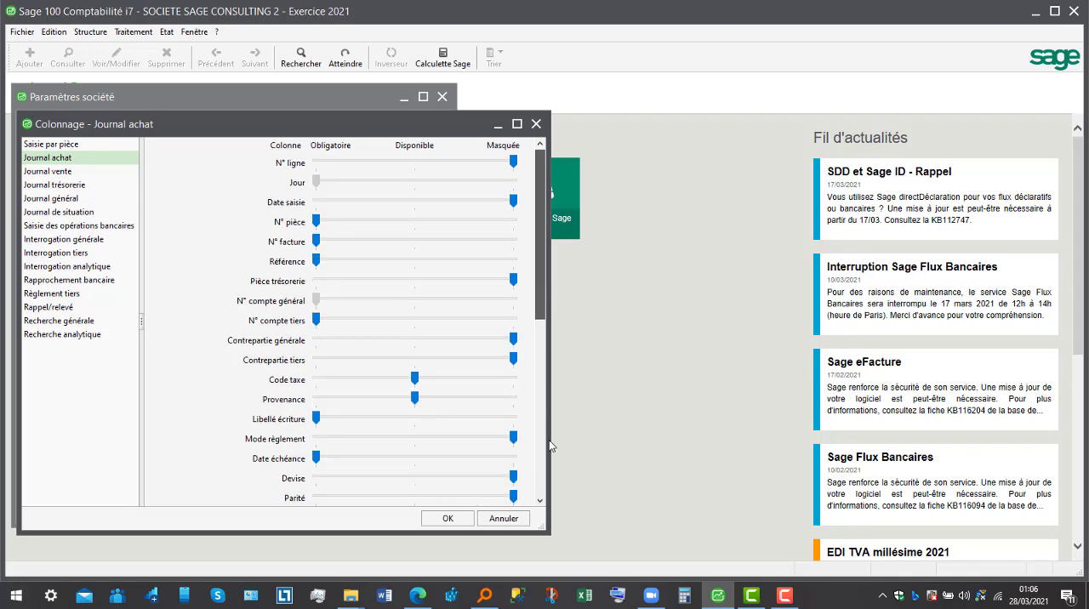
{"action": "scroll", "coordinate": [540, 432], "scroll_direction": "down", "scroll_amount": 2}
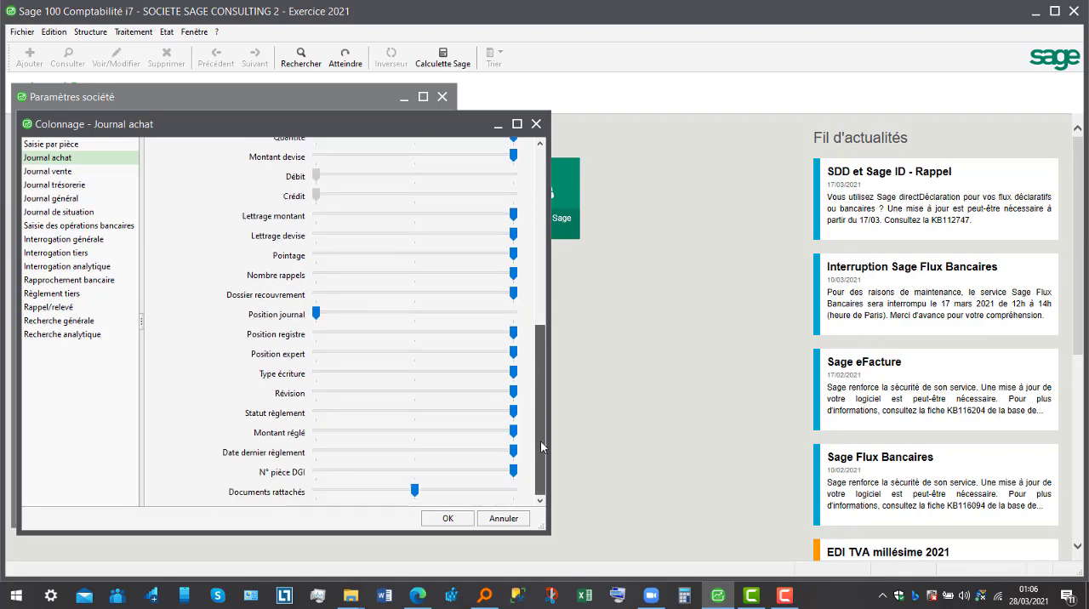
{"action": "scroll", "coordinate": [526, 289], "scroll_direction": "up", "scroll_amount": 1}
{"action": "scroll", "coordinate": [526, 289], "scroll_direction": "up", "scroll_amount": 6}
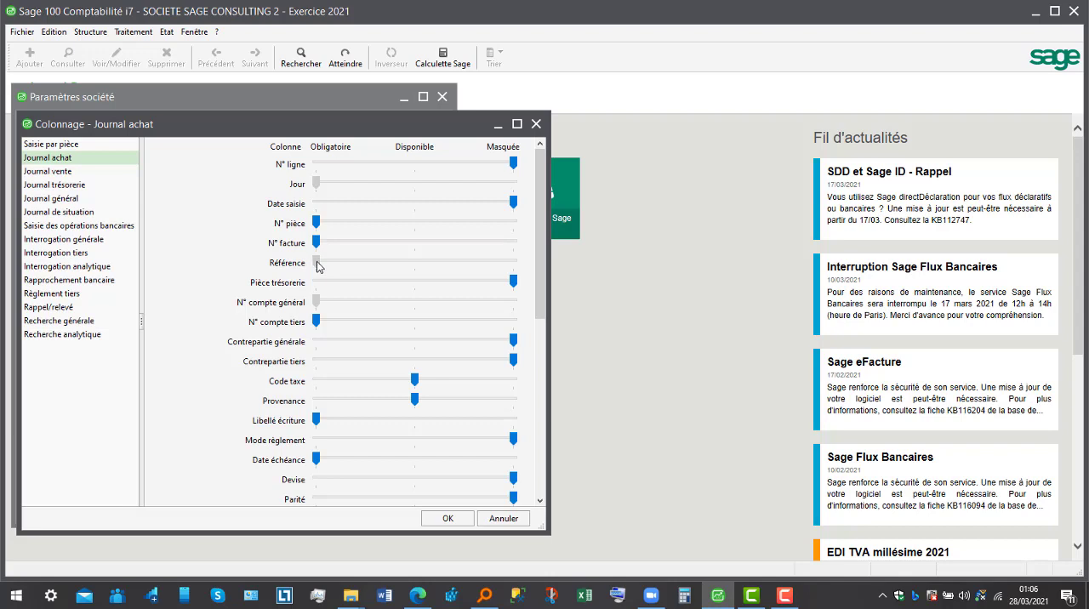
{"action": "left_click_drag", "start_coordinate": [317, 262], "coordinate": [498, 268]}
{"action": "left_click", "coordinate": [449, 518]}
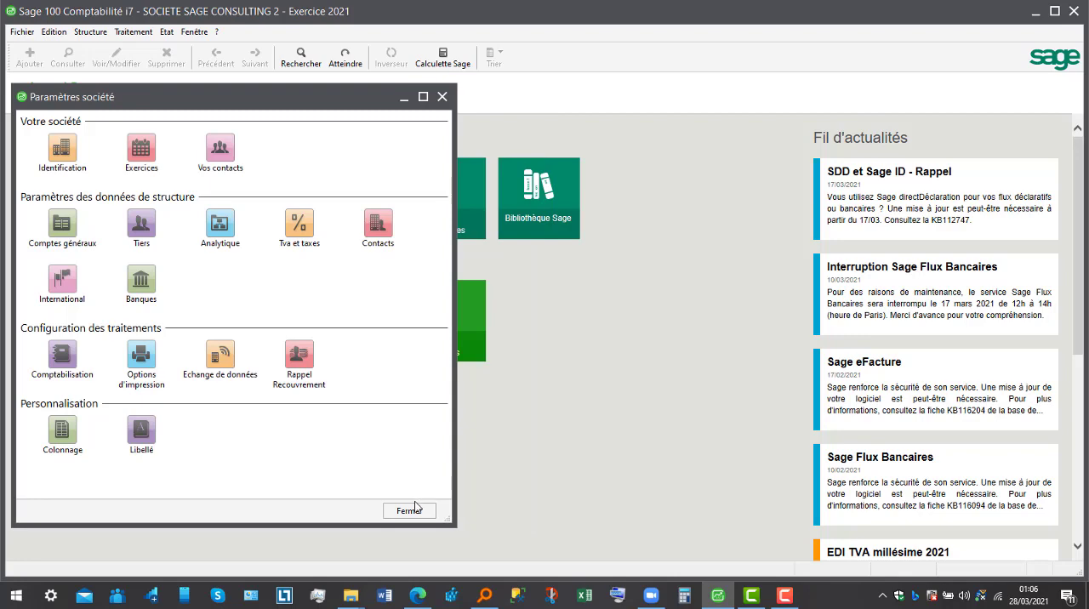
{"action": "left_click", "coordinate": [415, 510]}
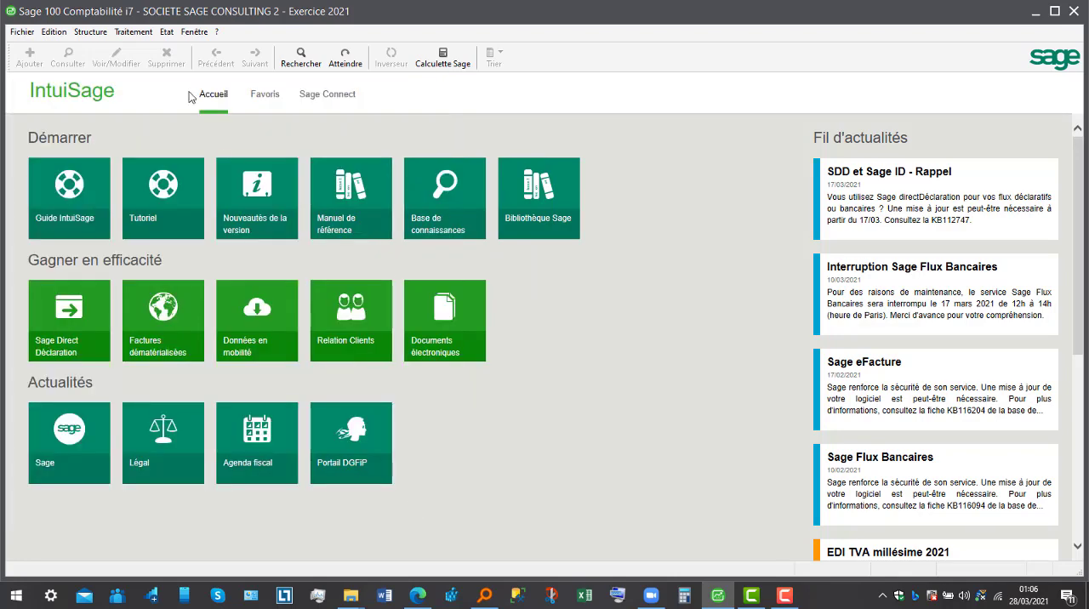
- Open the JOURNAL DES ACHATS for mars21 from the entry journals to check its columns, and close it
{"action": "left_click", "coordinate": [134, 32]}
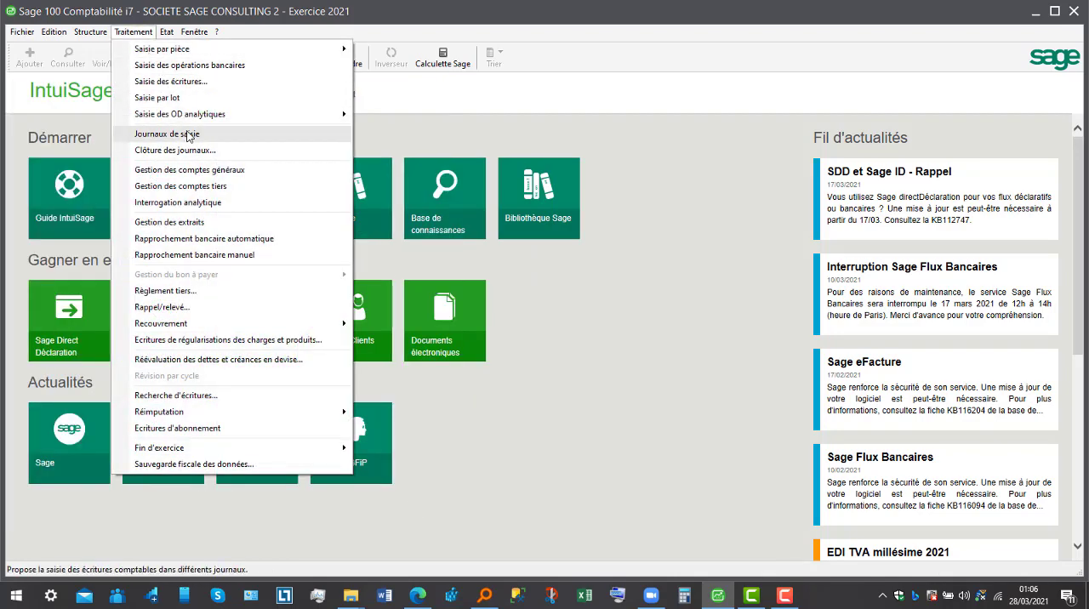
{"action": "left_click", "coordinate": [188, 135]}
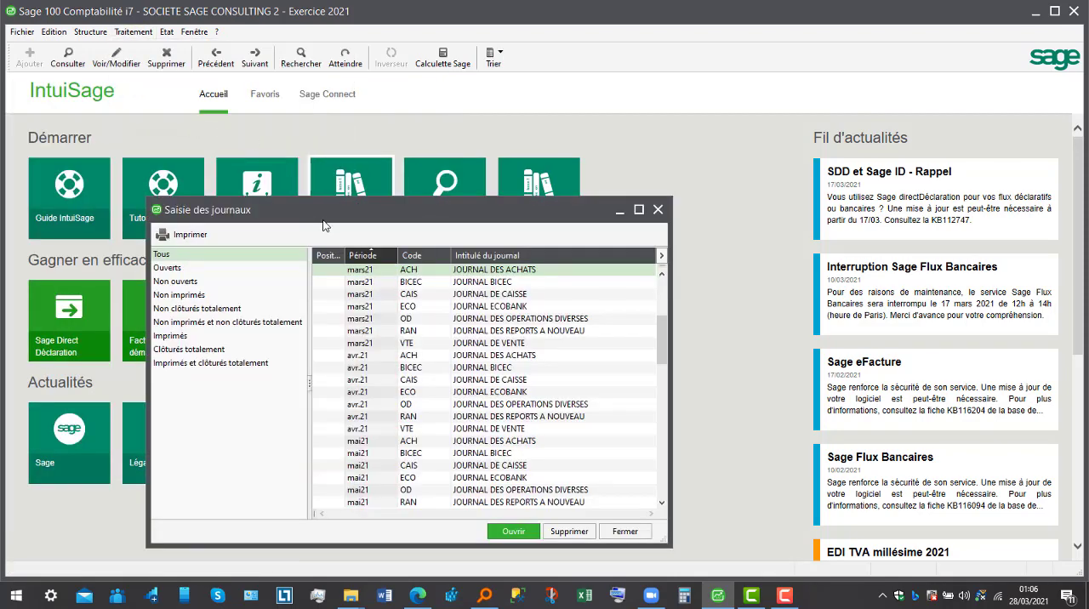
{"action": "double_click", "coordinate": [454, 282]}
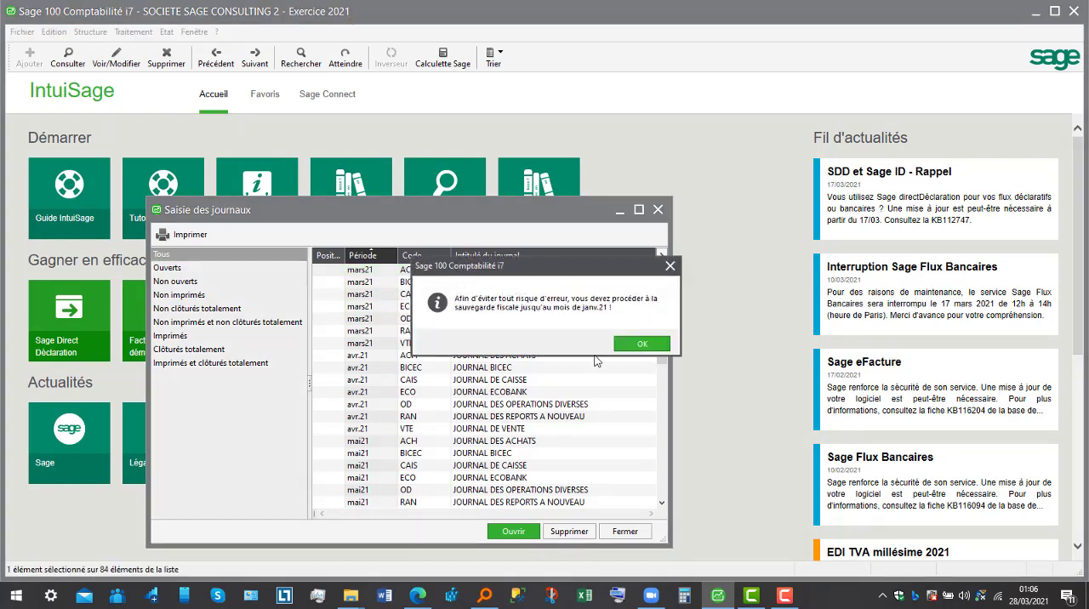
{"action": "left_click", "coordinate": [643, 344]}
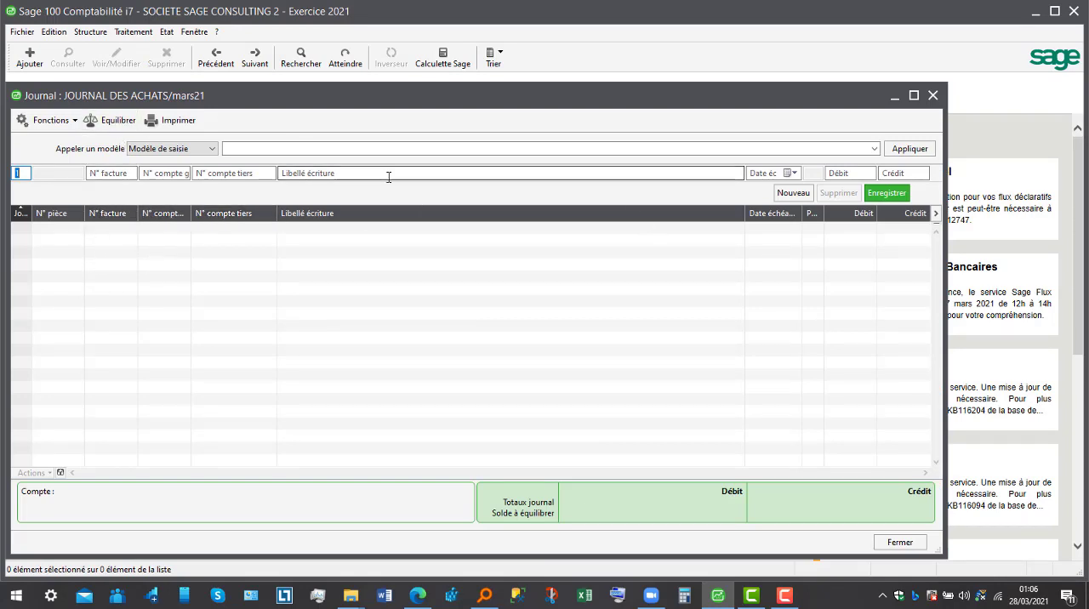
{"action": "left_click", "coordinate": [934, 96]}
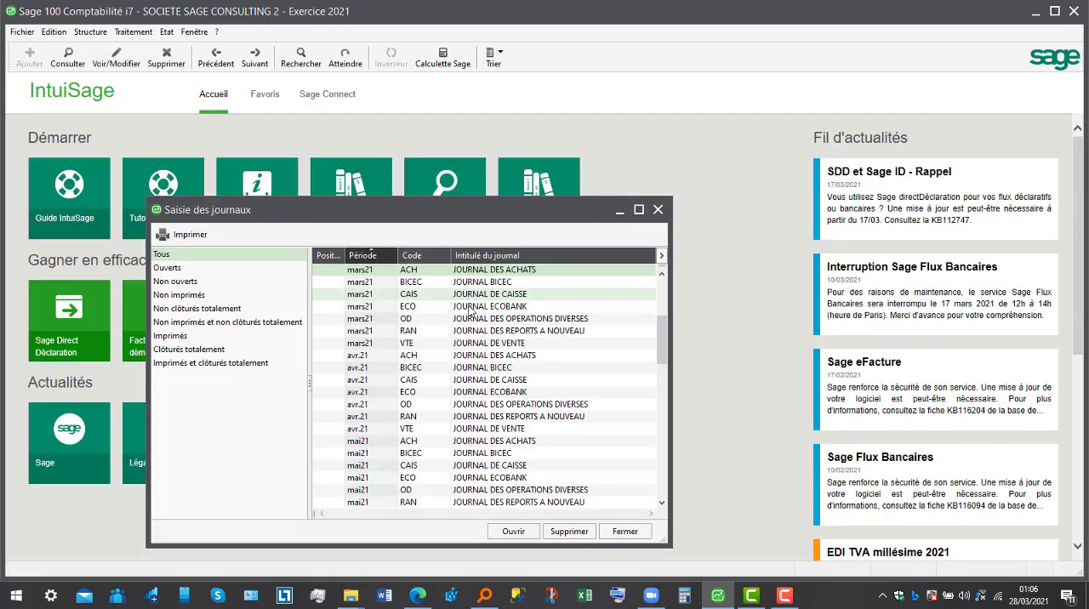
- Open the JOURNAL DE VENTE for mars21 to compare its columns, and close it along with the journal list
{"action": "double_click", "coordinate": [480, 349]}
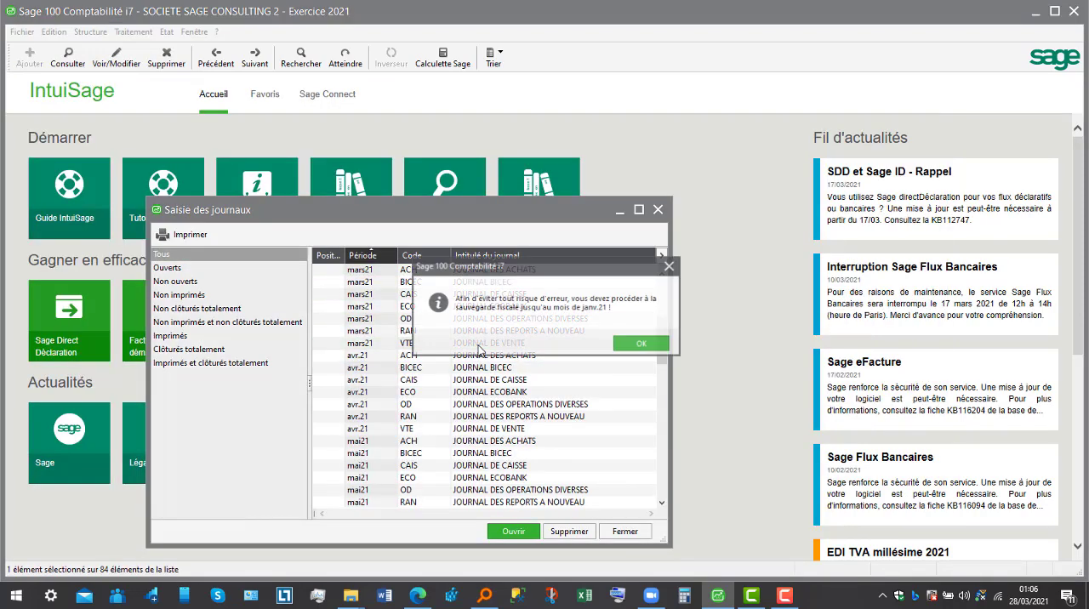
{"action": "left_click", "coordinate": [648, 343]}
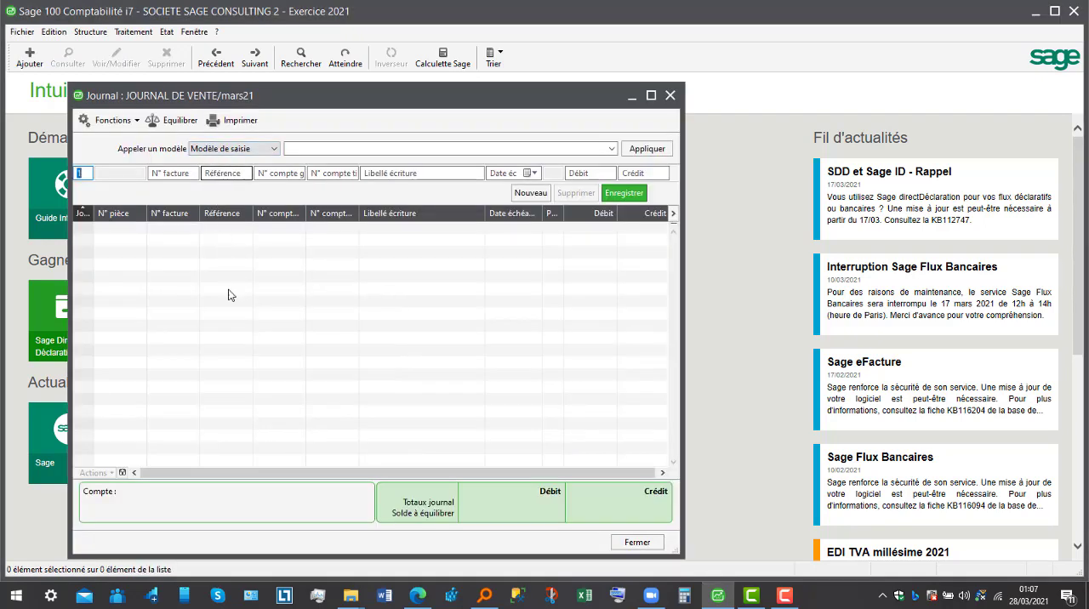
{"action": "left_click", "coordinate": [670, 96]}
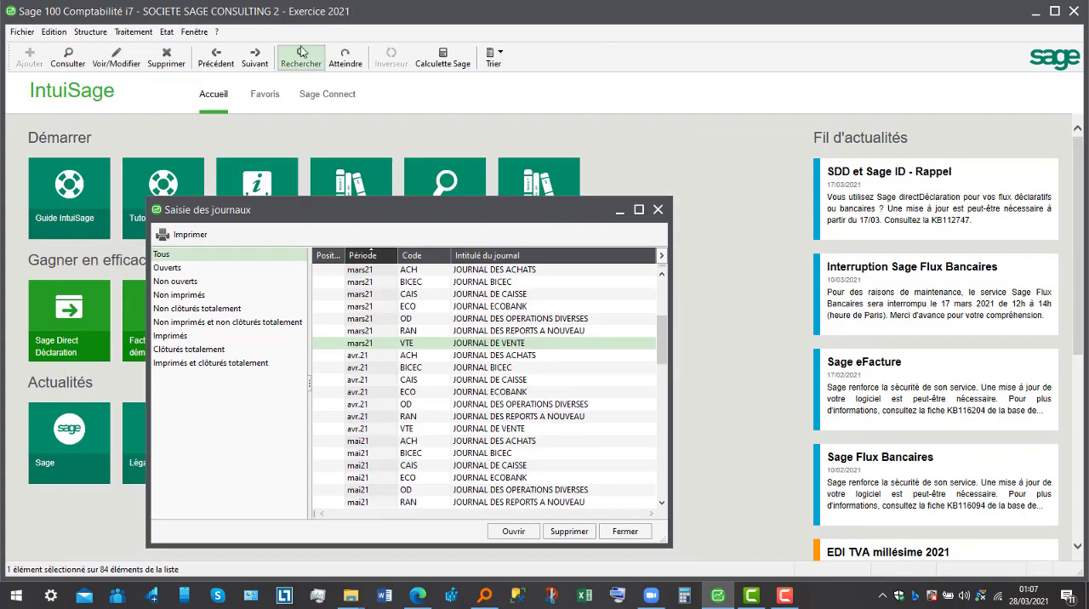
{"action": "left_click", "coordinate": [658, 209]}
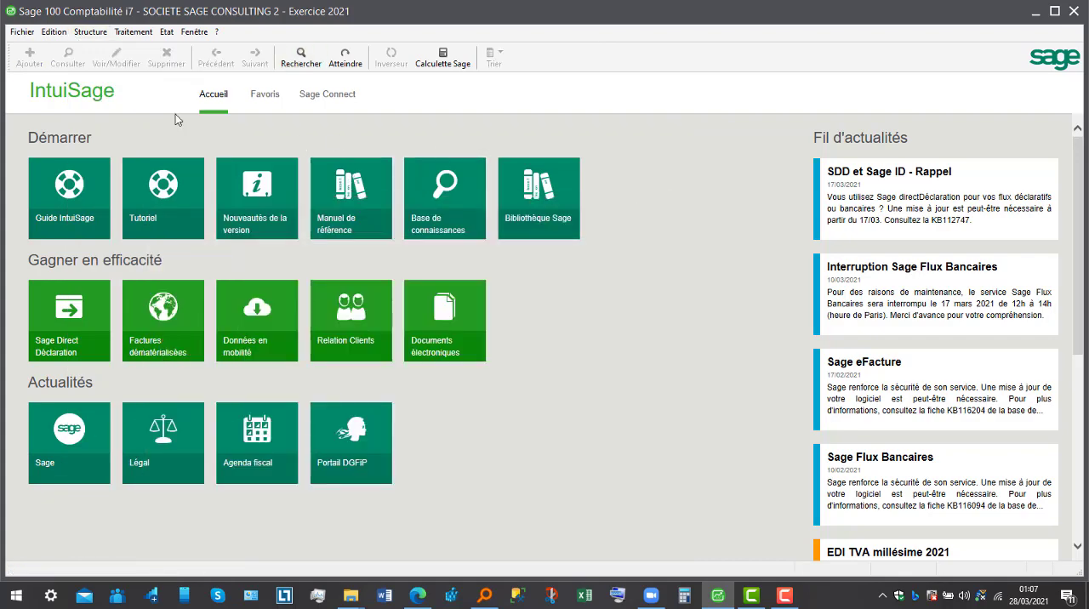
- Look at the blank new currency form in the company's International parameters, and close everything without adding a currency
{"action": "left_click", "coordinate": [23, 32]}
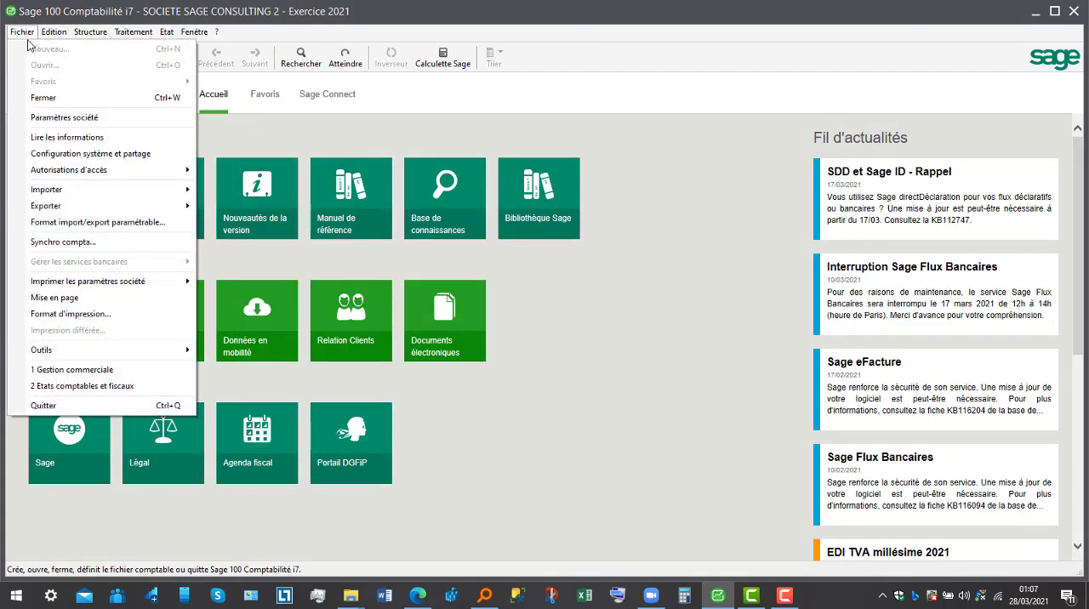
{"action": "left_click", "coordinate": [49, 123]}
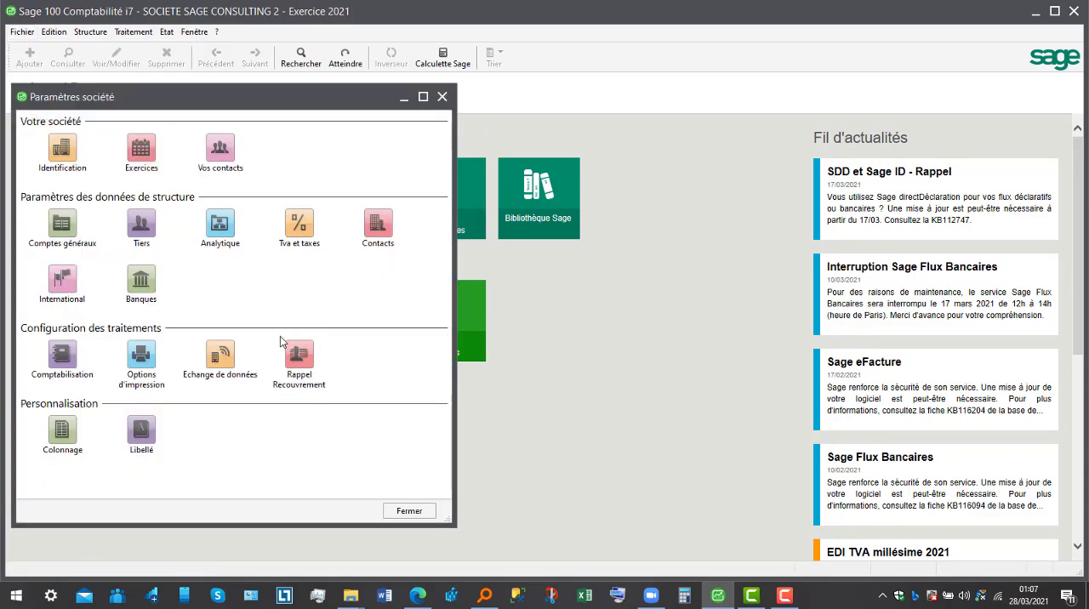
{"action": "double_click", "coordinate": [63, 280]}
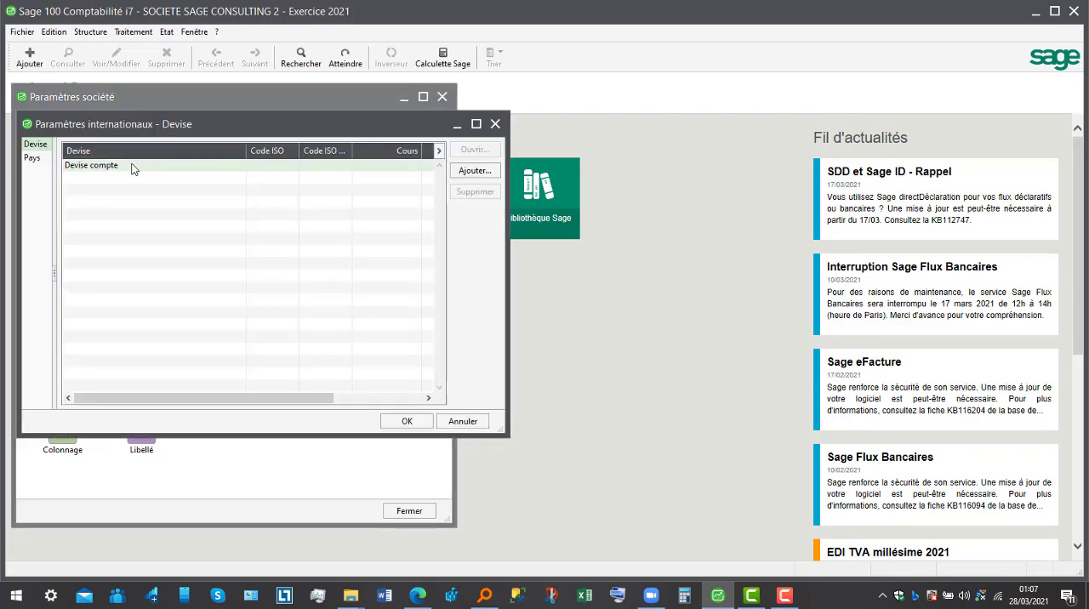
{"action": "left_click", "coordinate": [475, 171]}
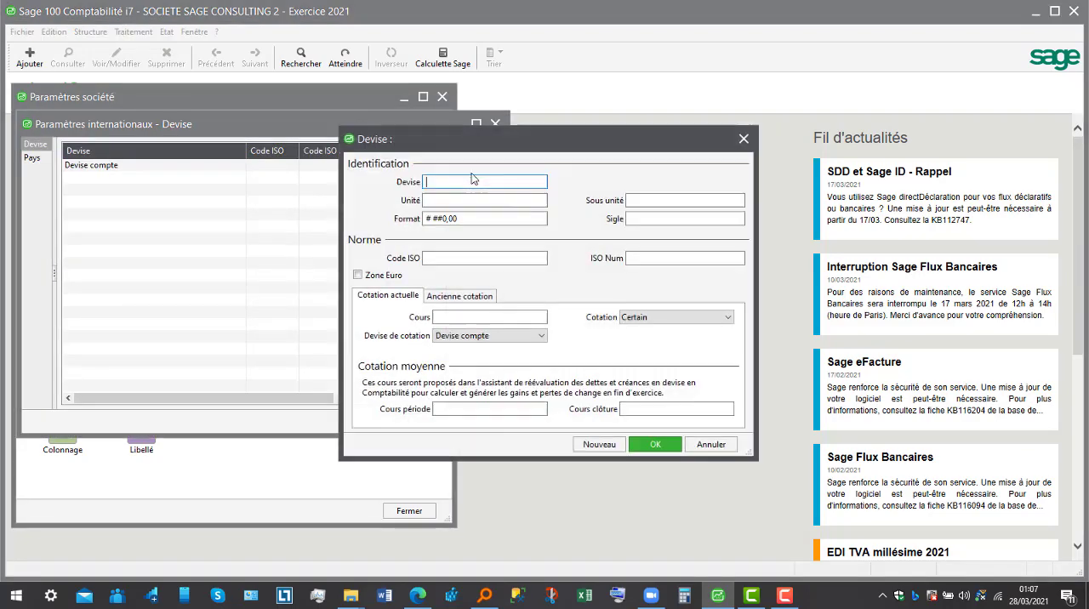
{"action": "left_click", "coordinate": [711, 444]}
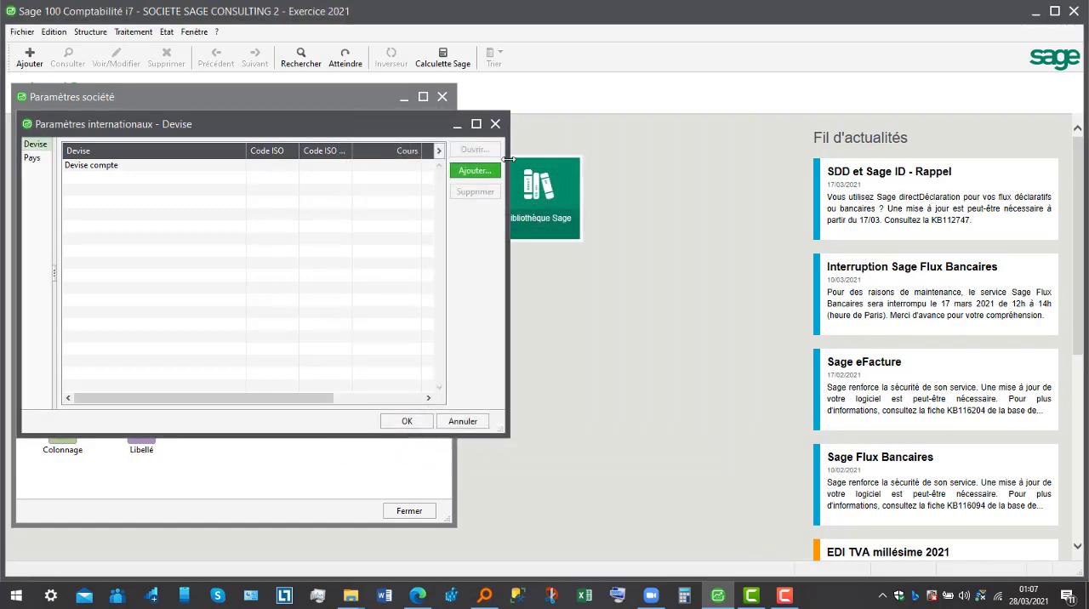
{"action": "left_click", "coordinate": [497, 126]}
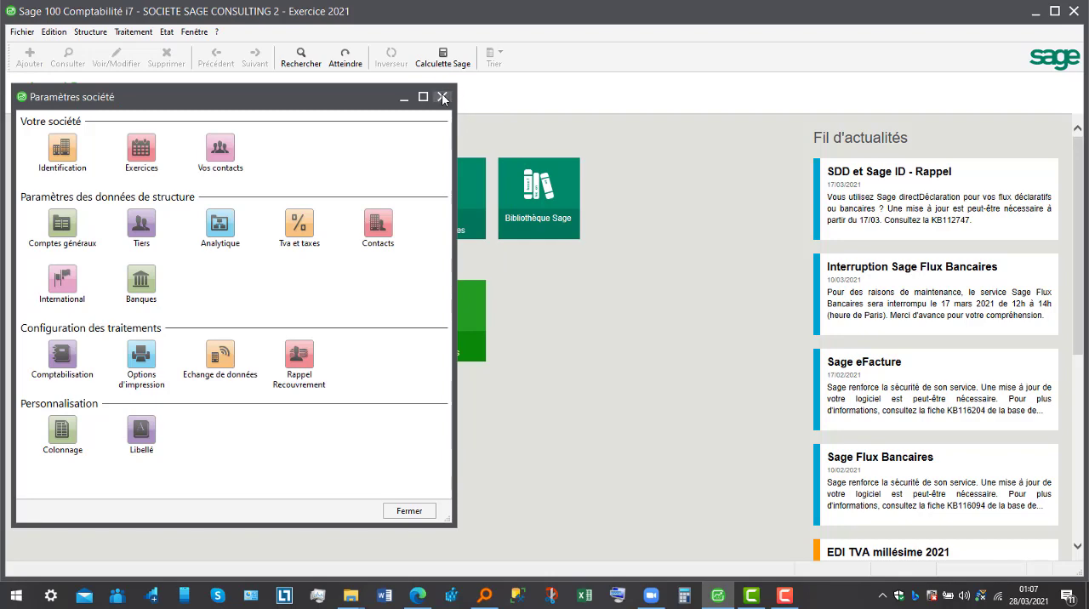
{"action": "left_click", "coordinate": [442, 96]}
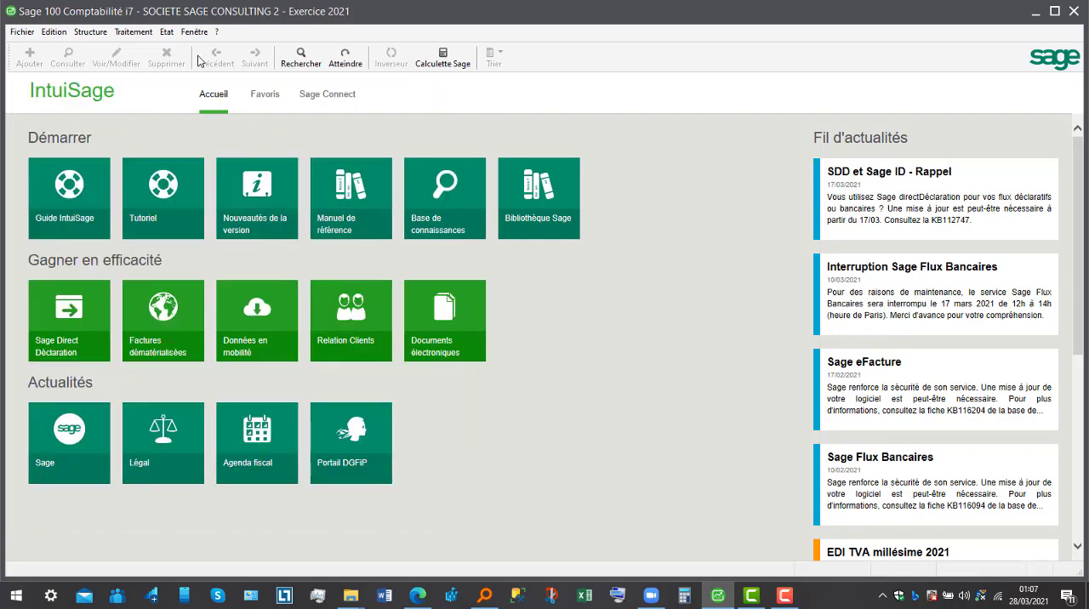
- Set a password for the Administrateur user in the password management, entering and confirming the new password with the old one left empty
{"action": "left_click", "coordinate": [27, 34]}
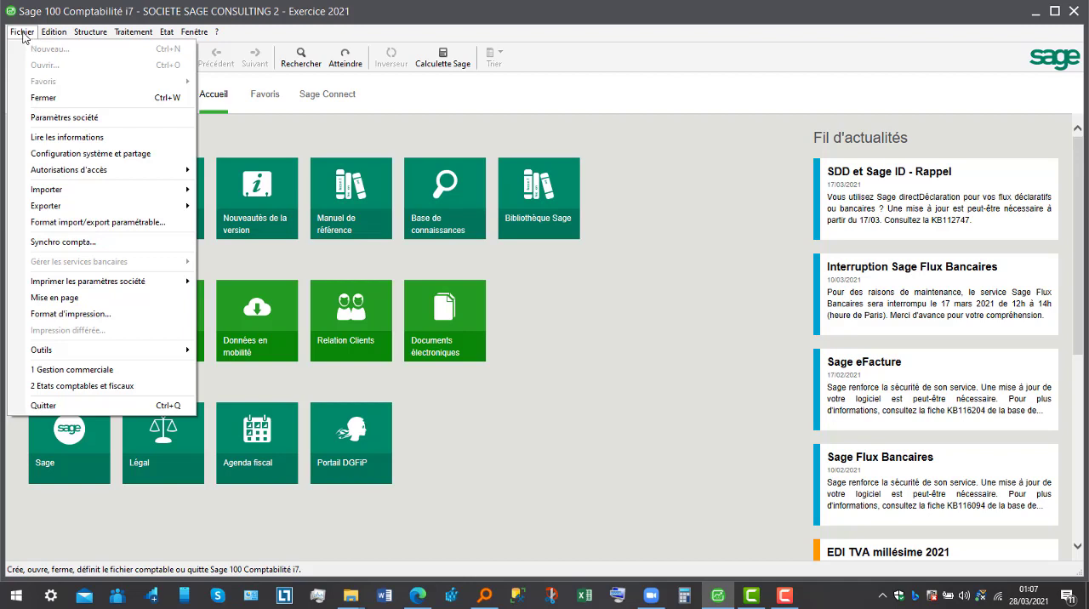
{"action": "mouse_move", "coordinate": [51, 174]}
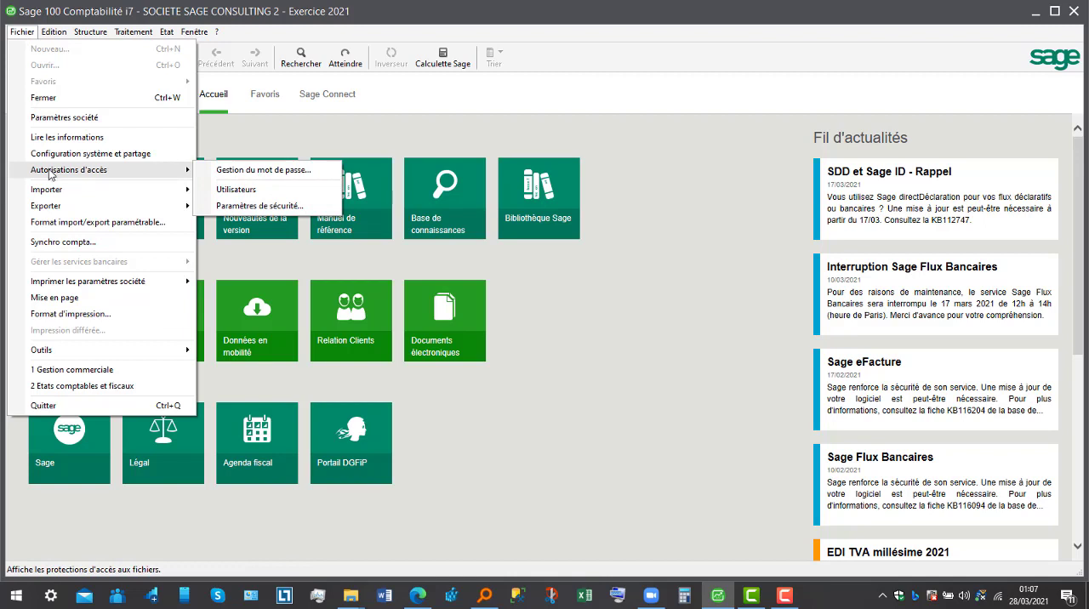
{"action": "left_click", "coordinate": [261, 171]}
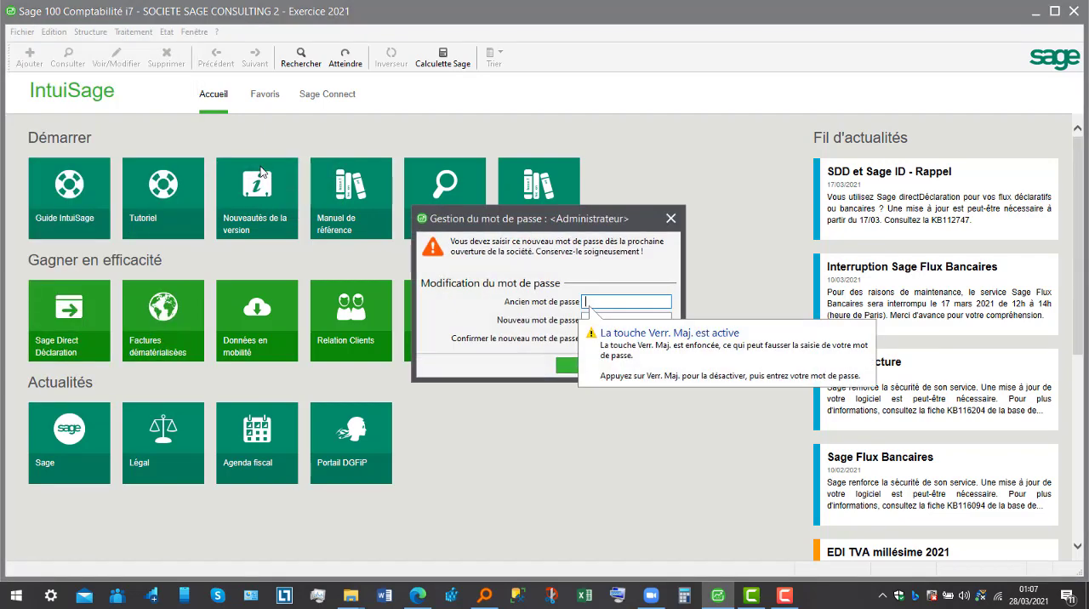
{"action": "left_click", "coordinate": [801, 290]}
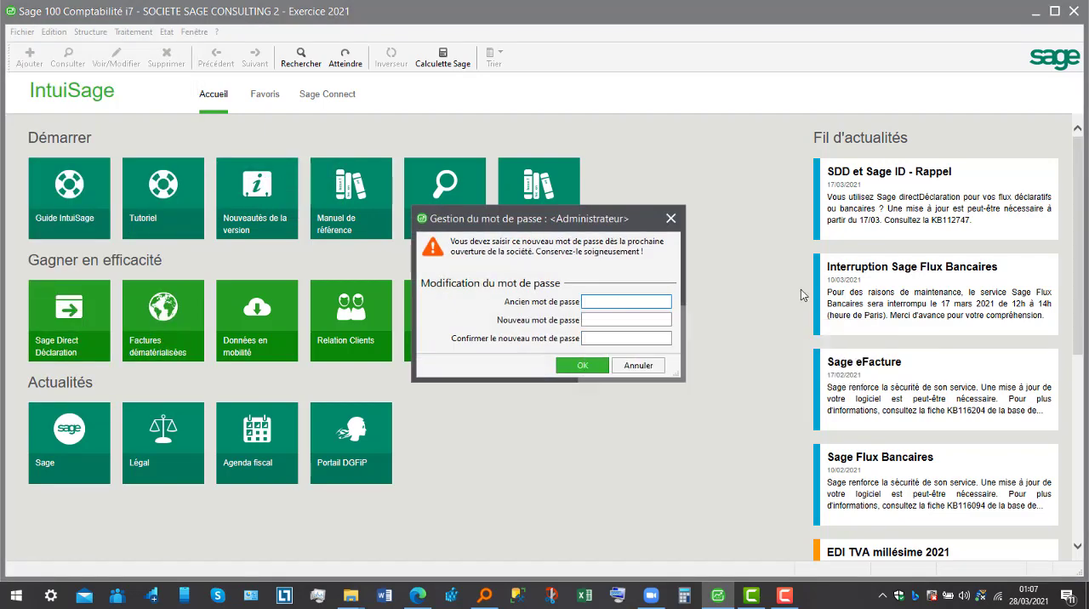
{"action": "left_click", "coordinate": [630, 319]}
{"action": "type", "text": "a"}
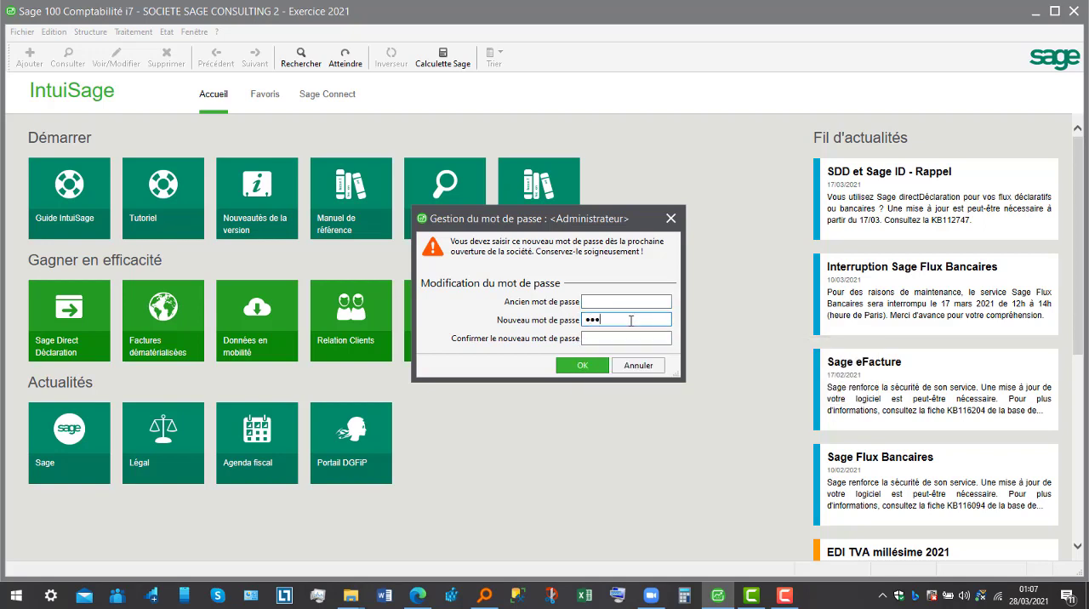
{"action": "left_click", "coordinate": [637, 339]}
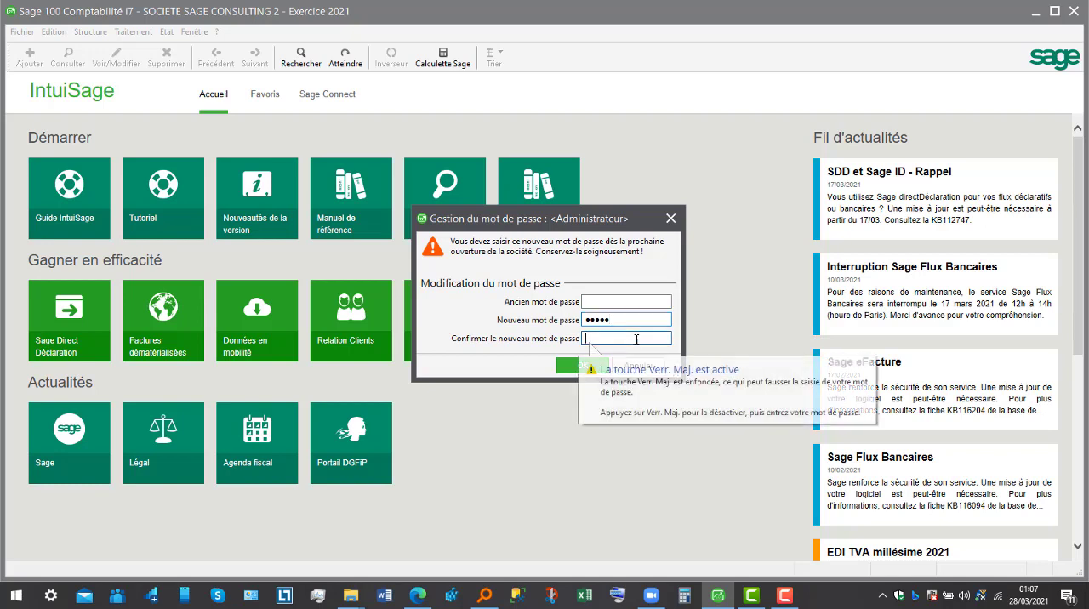
{"action": "type", "text": "a"}
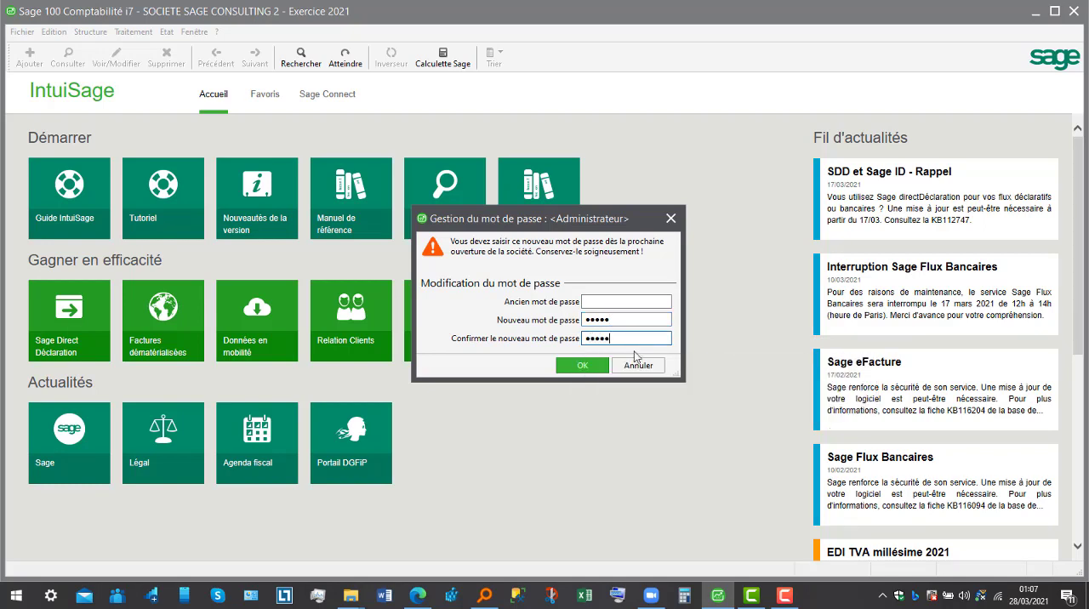
{"action": "left_click", "coordinate": [584, 366]}
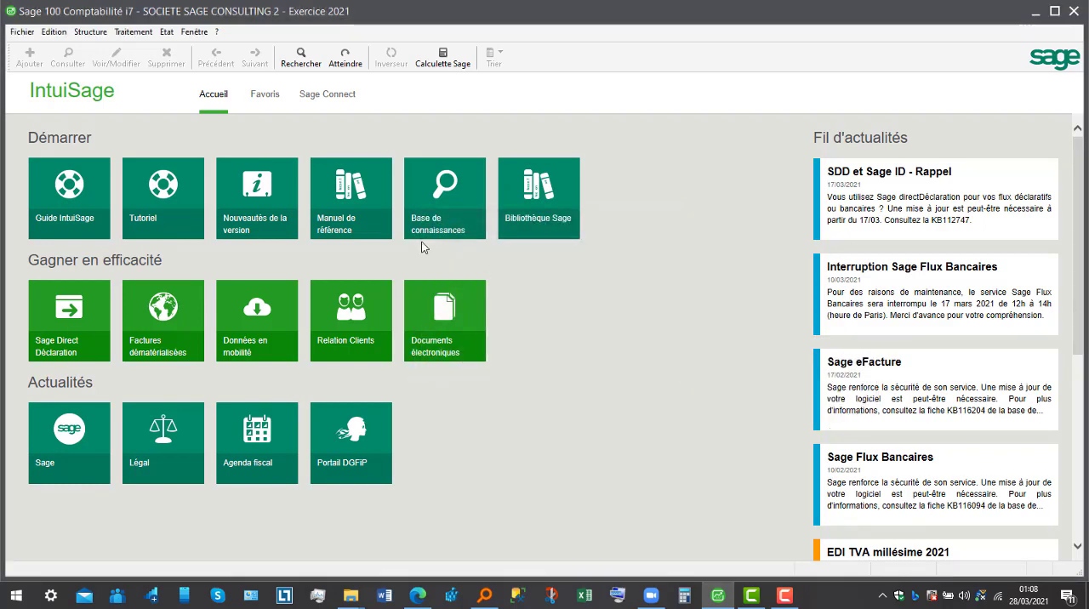
- Close the company file and reopen SOCIETE SAGE CONSULTING 2 from the FORMATION folder
{"action": "left_click", "coordinate": [26, 32]}
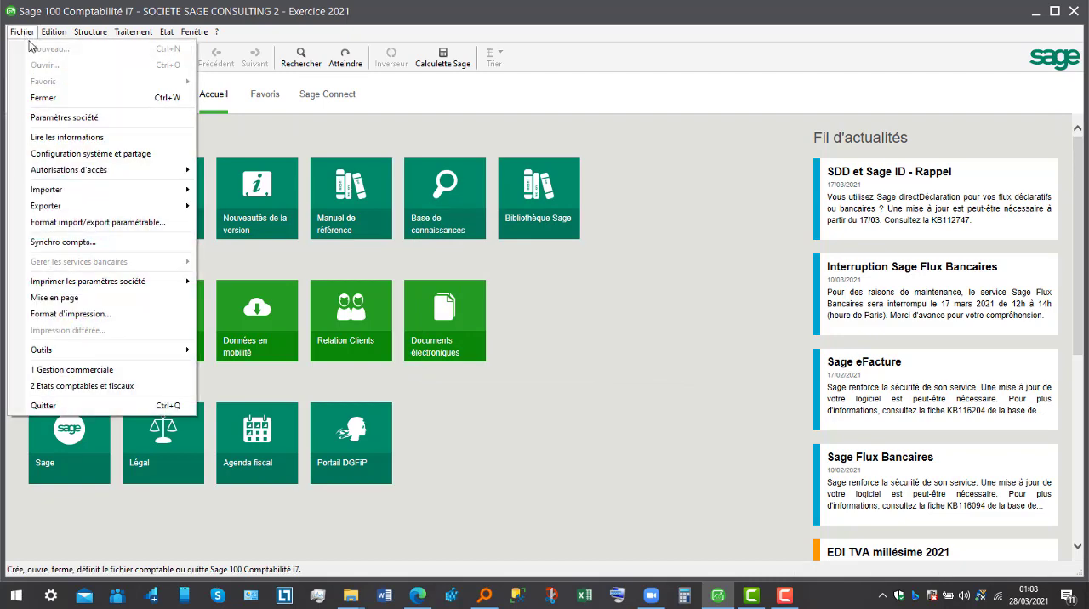
{"action": "left_click", "coordinate": [43, 97]}
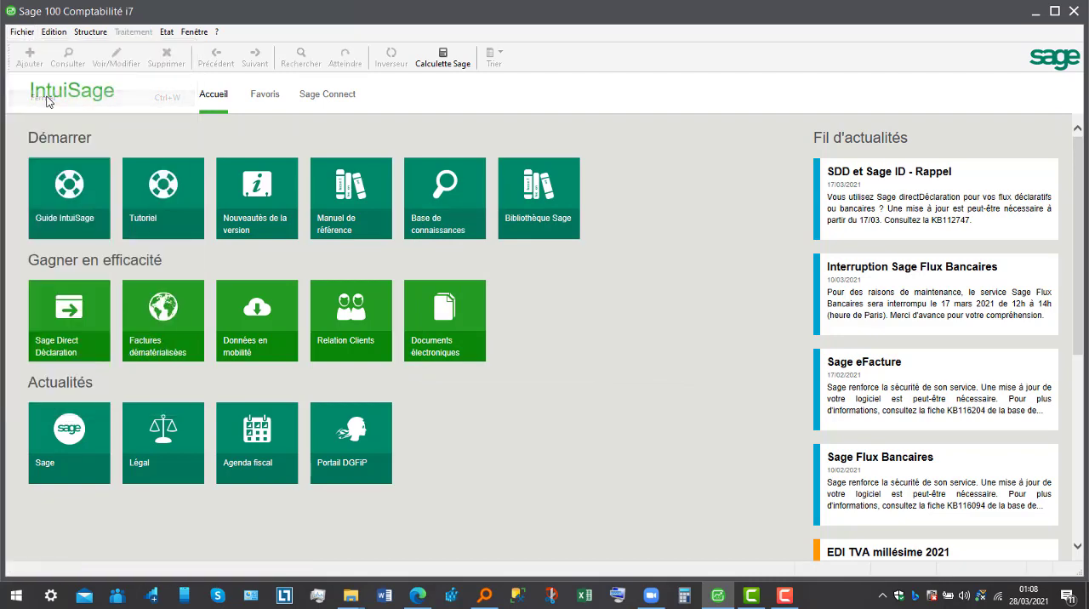
{"action": "left_click", "coordinate": [24, 34]}
{"action": "left_click", "coordinate": [39, 67]}
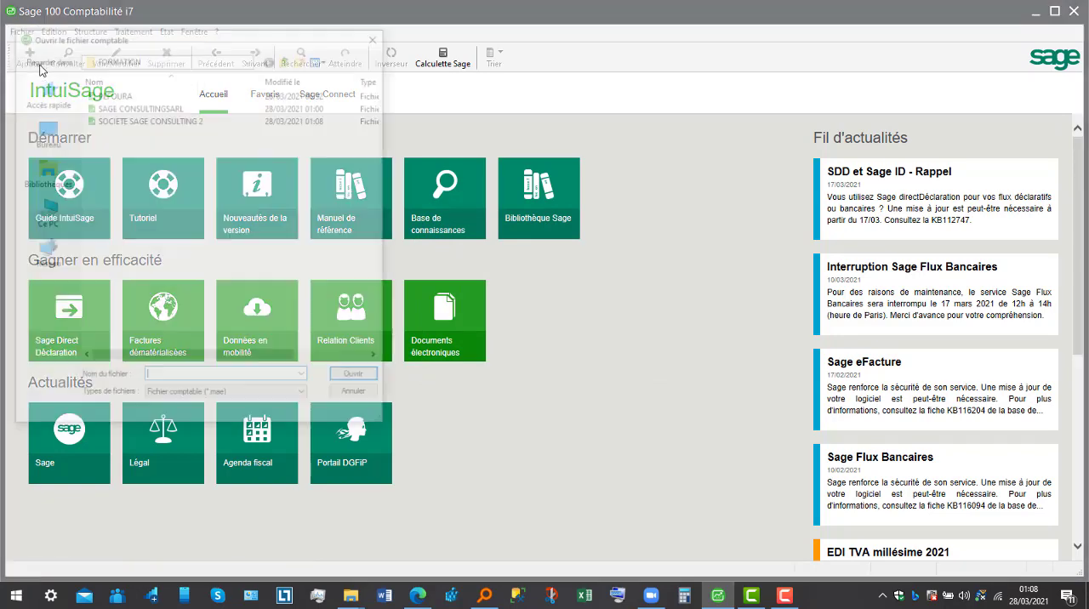
{"action": "left_click", "coordinate": [179, 109]}
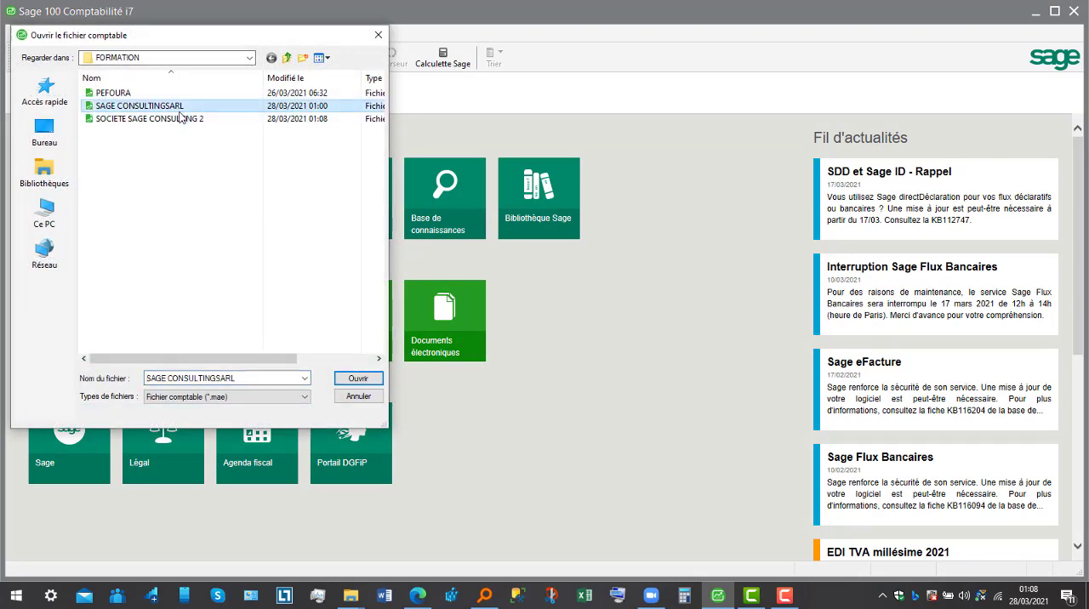
{"action": "left_click", "coordinate": [185, 119]}
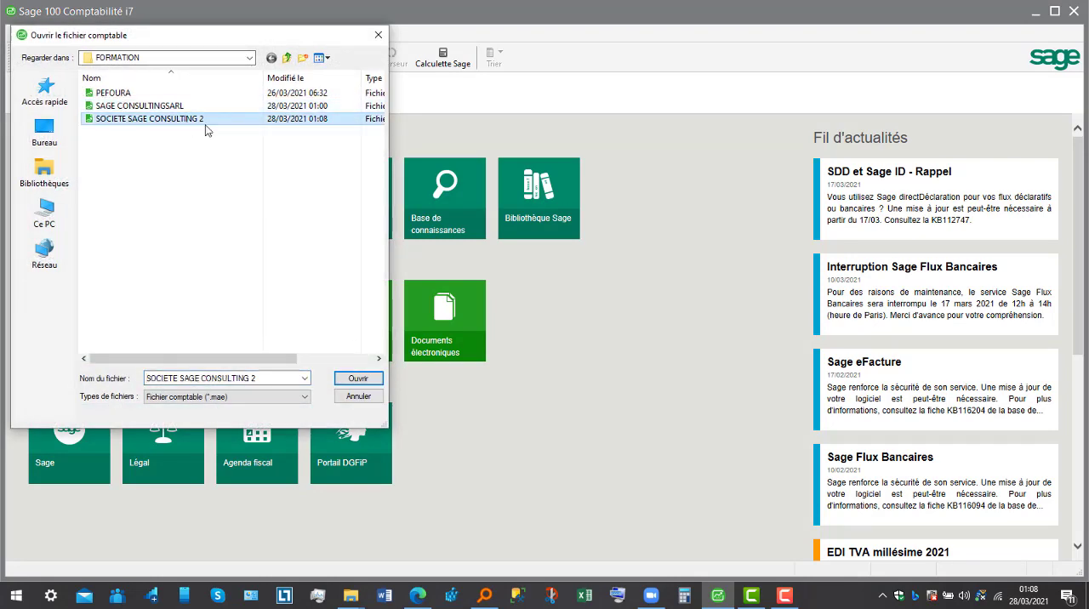
{"action": "left_click", "coordinate": [357, 379]}
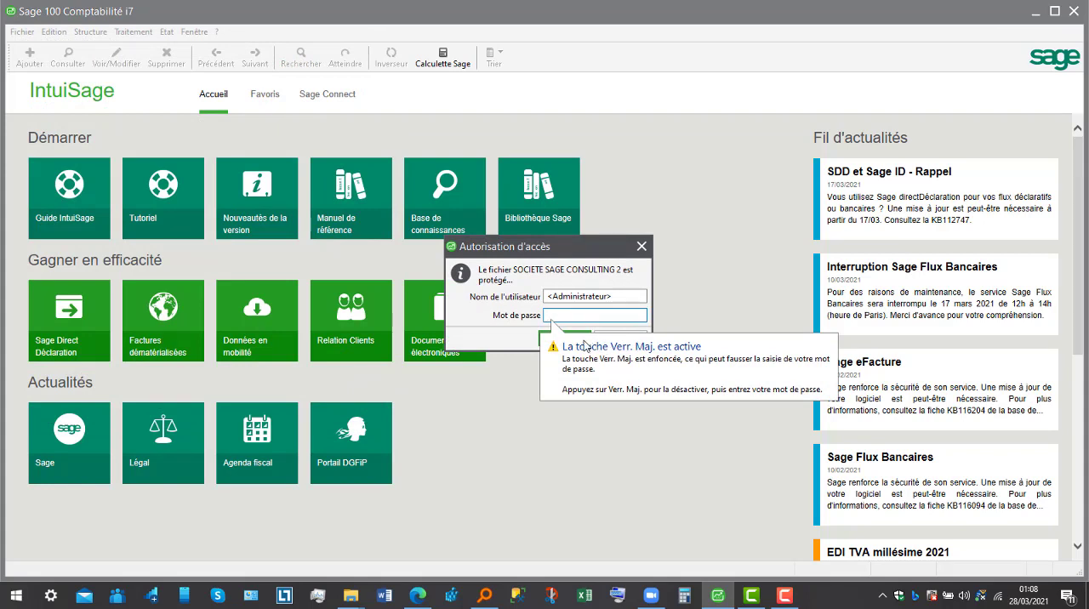
- Try to access the protected file as Administrateur without entering a password
{"action": "left_click", "coordinate": [586, 346]}
{"action": "left_click", "coordinate": [565, 341]}
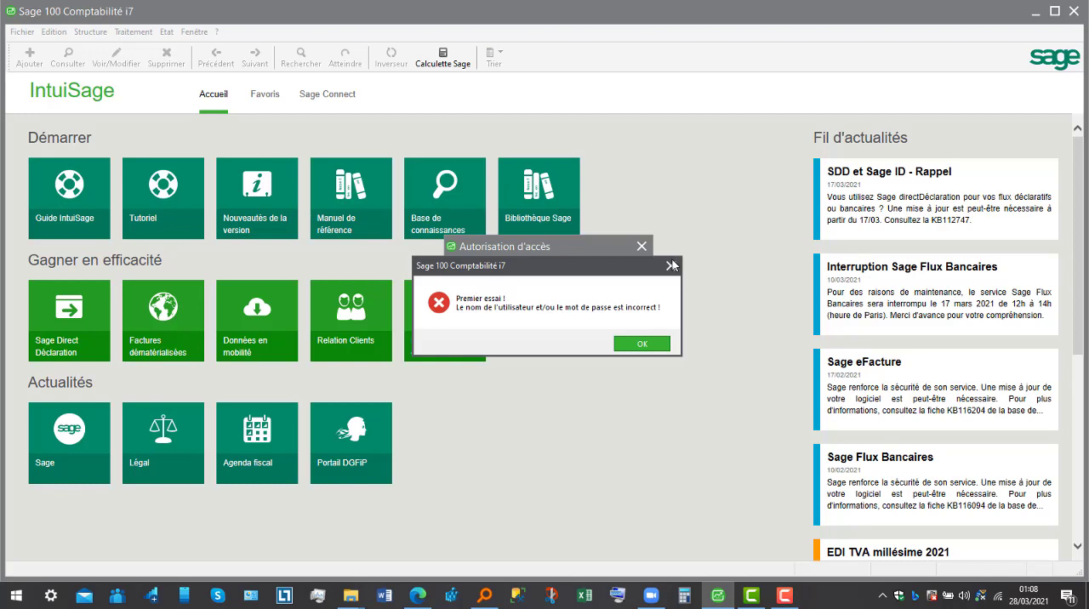
{"action": "left_click", "coordinate": [672, 267]}
- Enter the administrator password to open the protected company file
{"action": "type", "text": "•"}
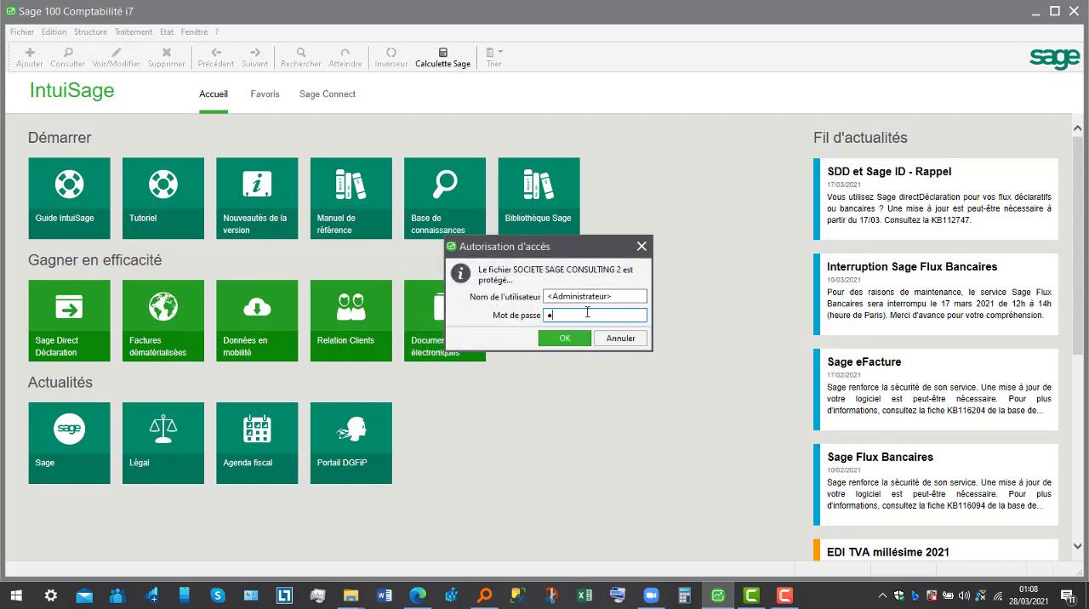
{"action": "type", "text": "••••"}
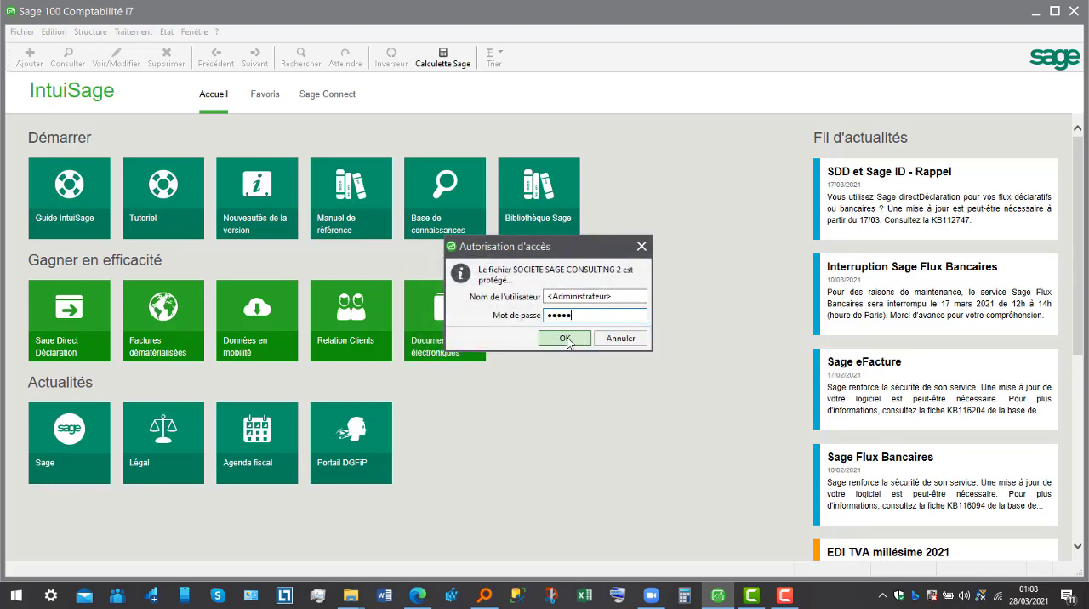
{"action": "left_click", "coordinate": [567, 339]}
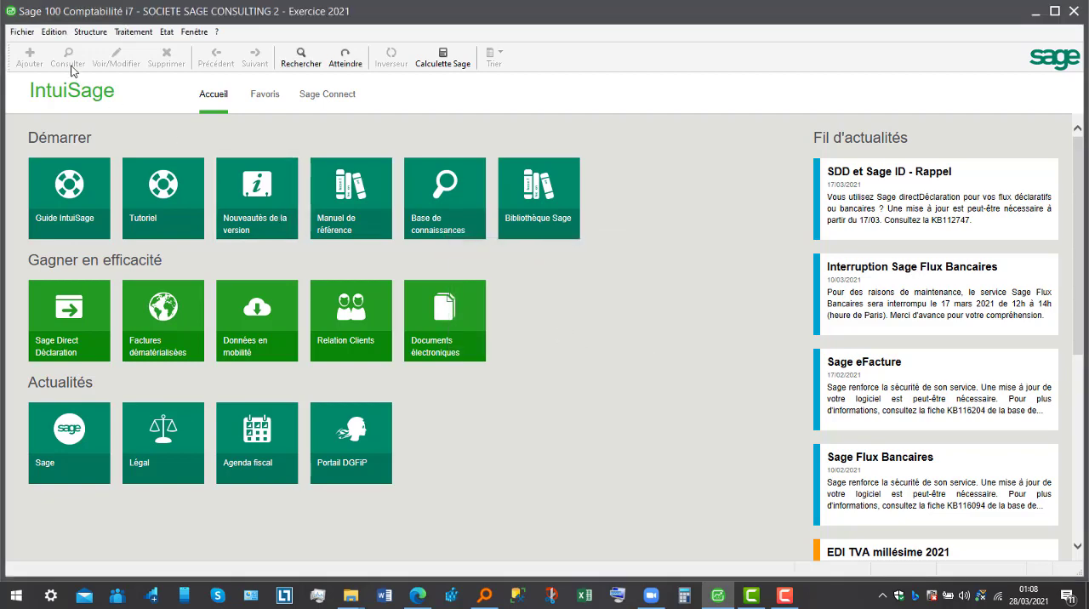
- Open the company parameters of the reopened file to check access, and close them
{"action": "left_click", "coordinate": [22, 32]}
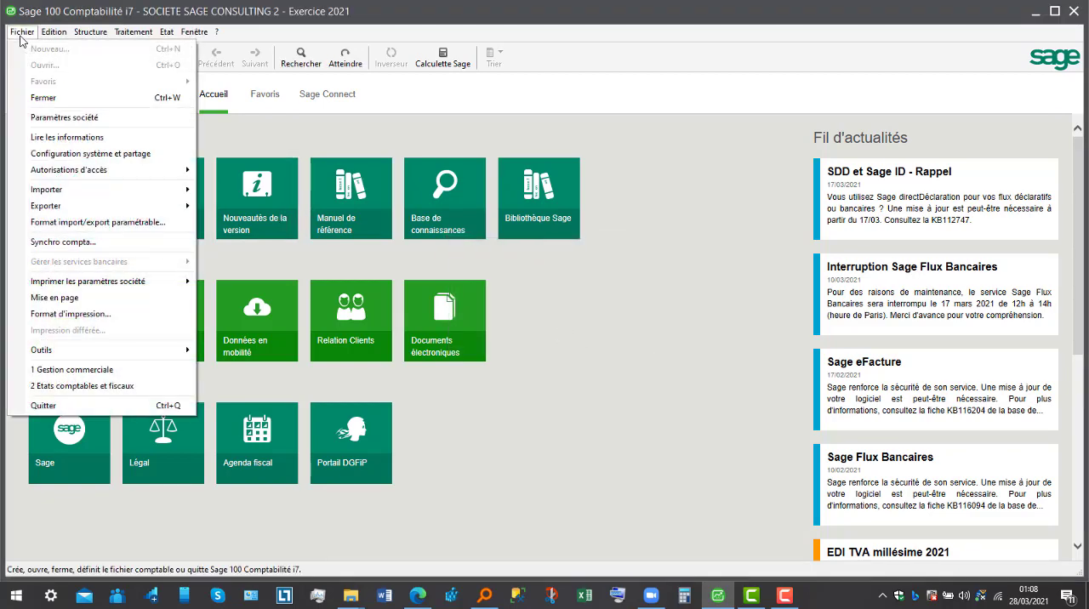
{"action": "left_click", "coordinate": [57, 123]}
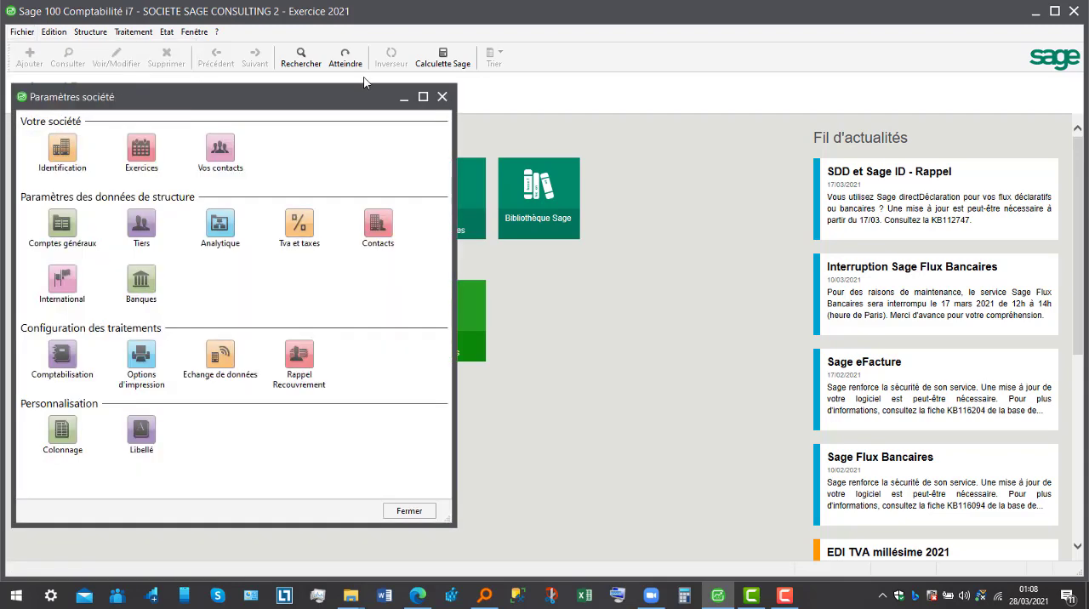
{"action": "left_click", "coordinate": [442, 97]}
- Try to remove the Administrateur password by validating the password management with all fields left blank, and cancel
{"action": "left_click", "coordinate": [27, 35]}
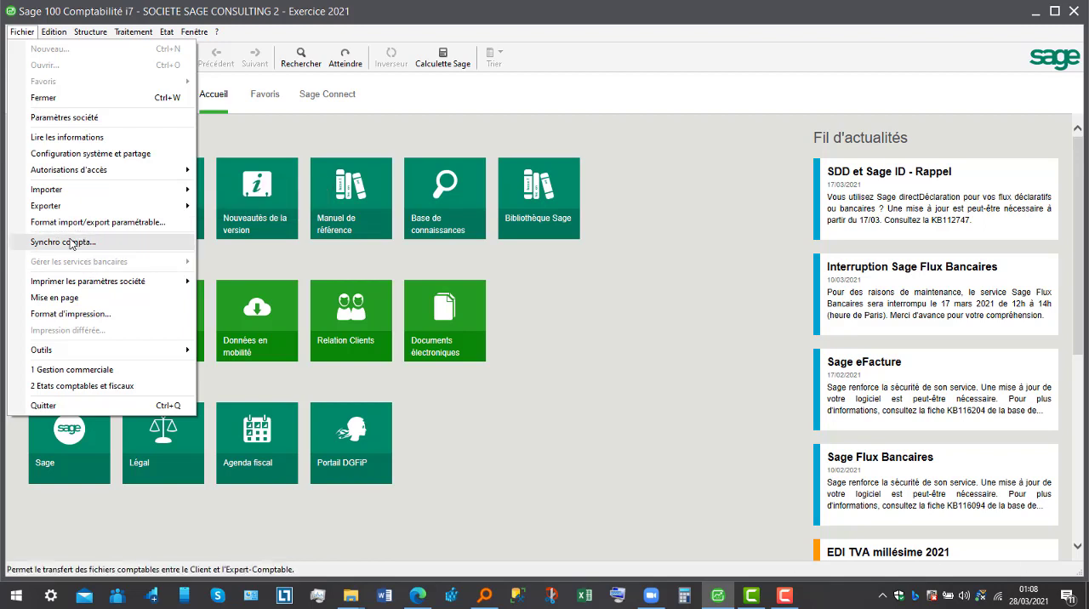
{"action": "mouse_move", "coordinate": [70, 177]}
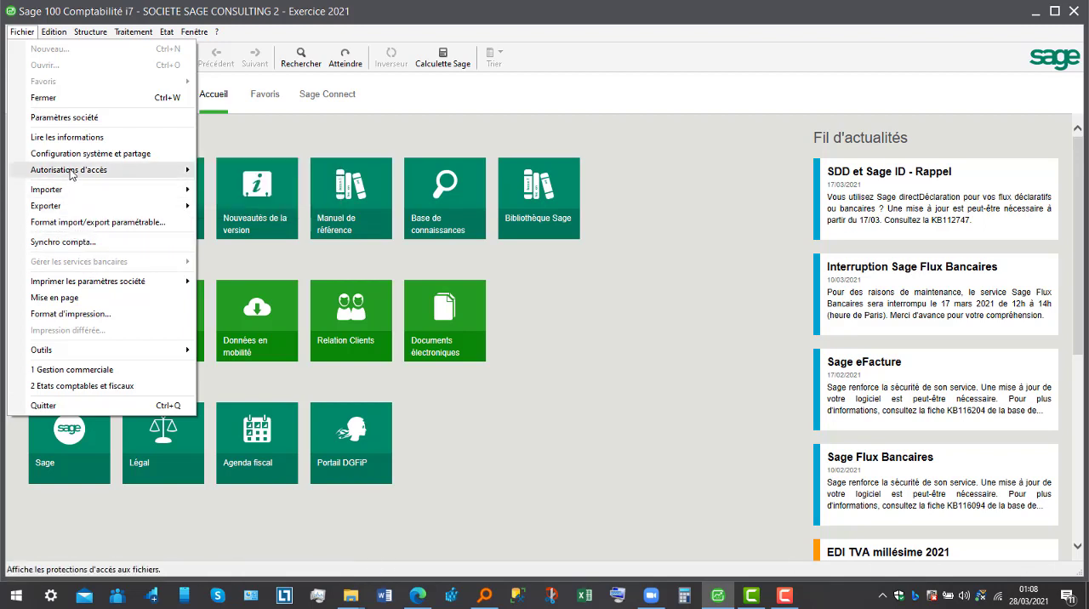
{"action": "mouse_move", "coordinate": [132, 223]}
{"action": "mouse_move", "coordinate": [109, 177]}
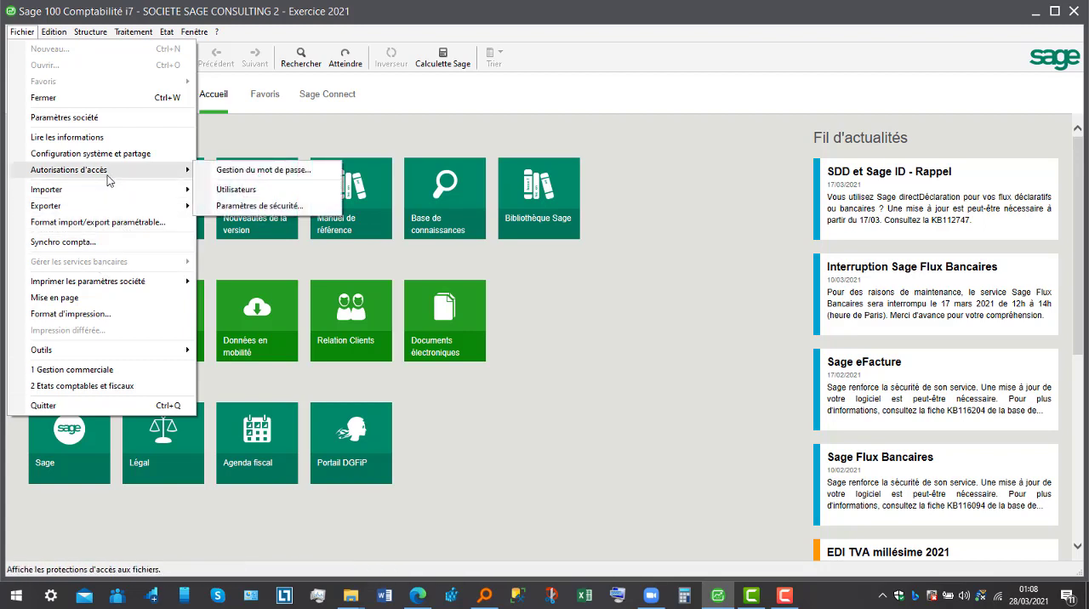
{"action": "left_click", "coordinate": [248, 172]}
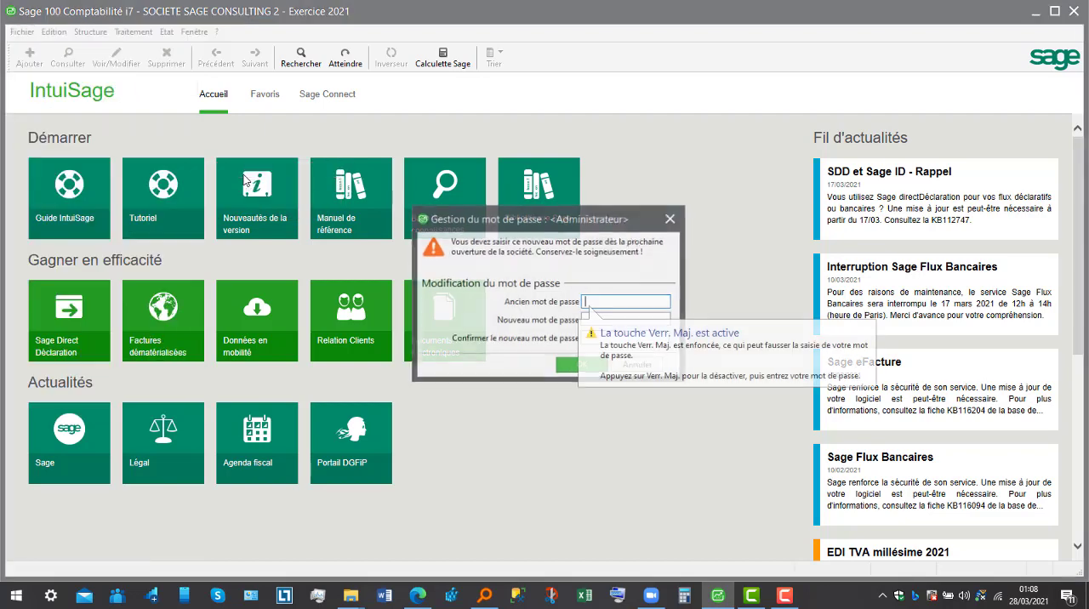
{"action": "left_click", "coordinate": [603, 317]}
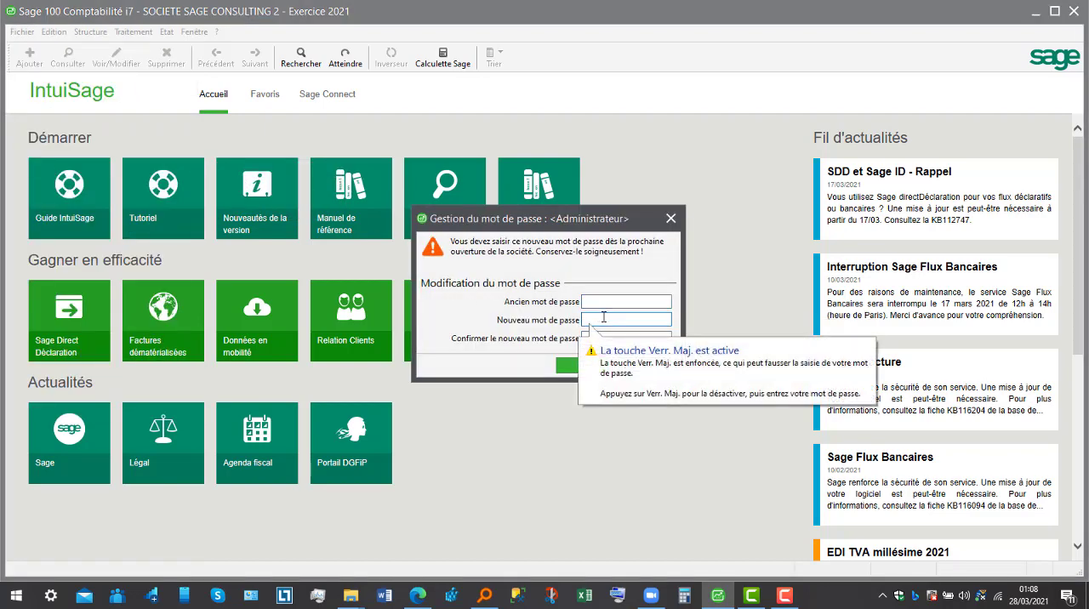
{"action": "left_click", "coordinate": [609, 339]}
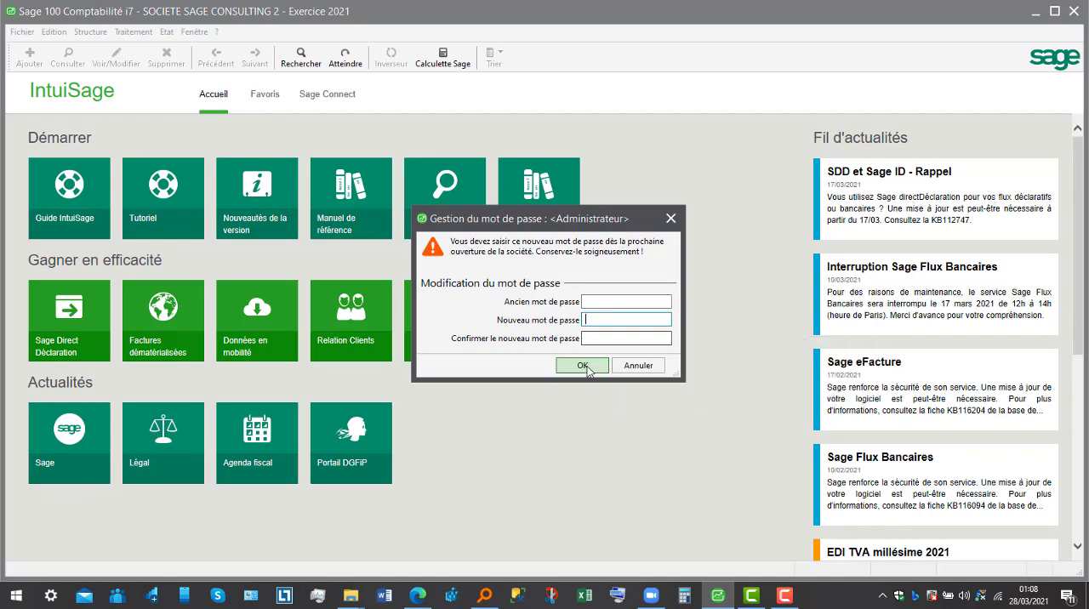
{"action": "left_click", "coordinate": [588, 369]}
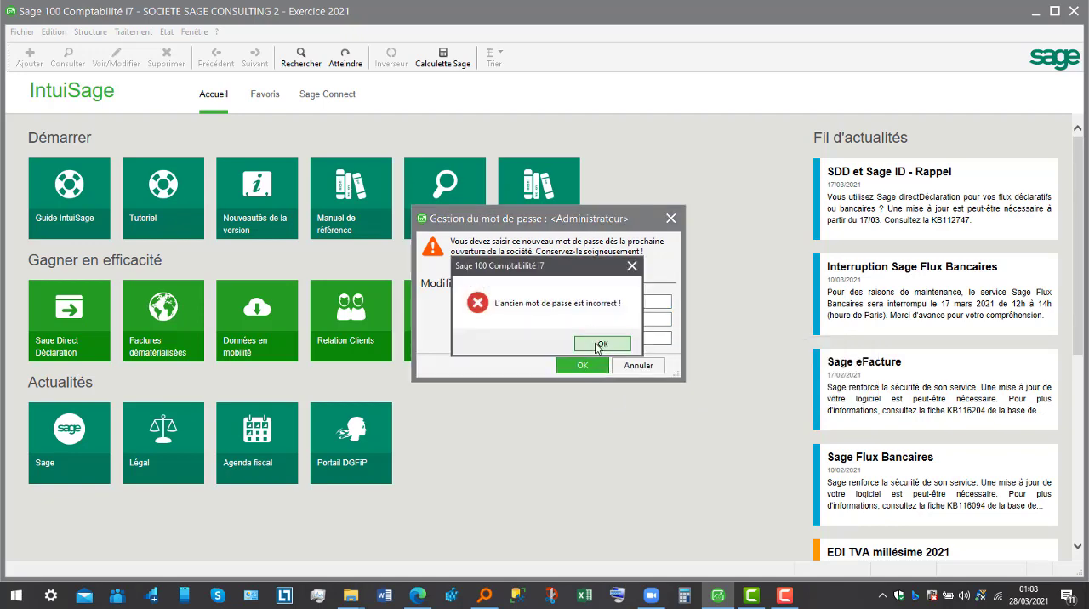
{"action": "left_click", "coordinate": [599, 345]}
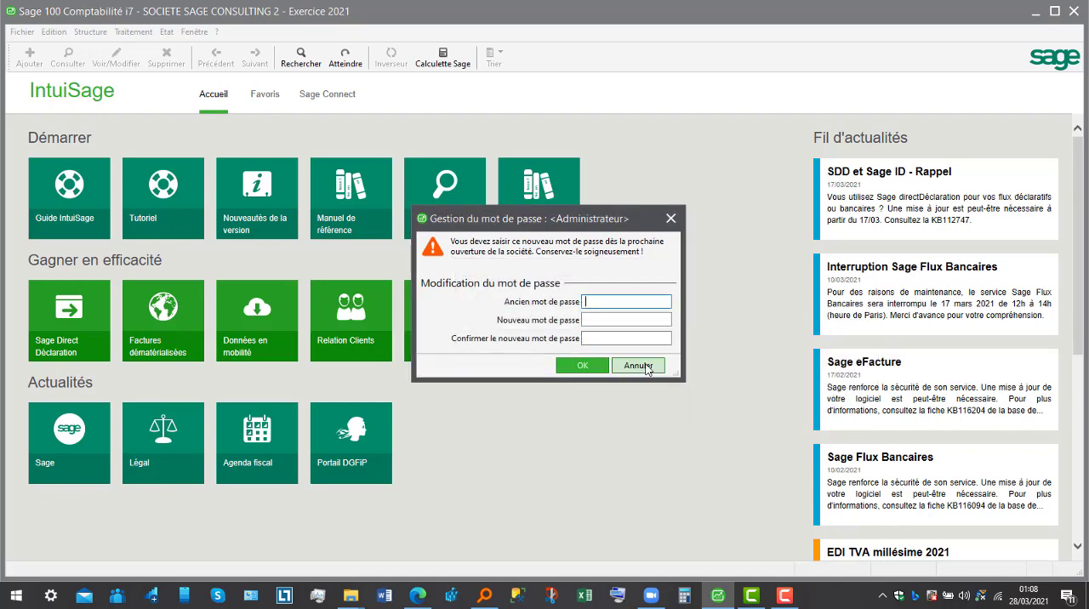
{"action": "left_click", "coordinate": [640, 366]}
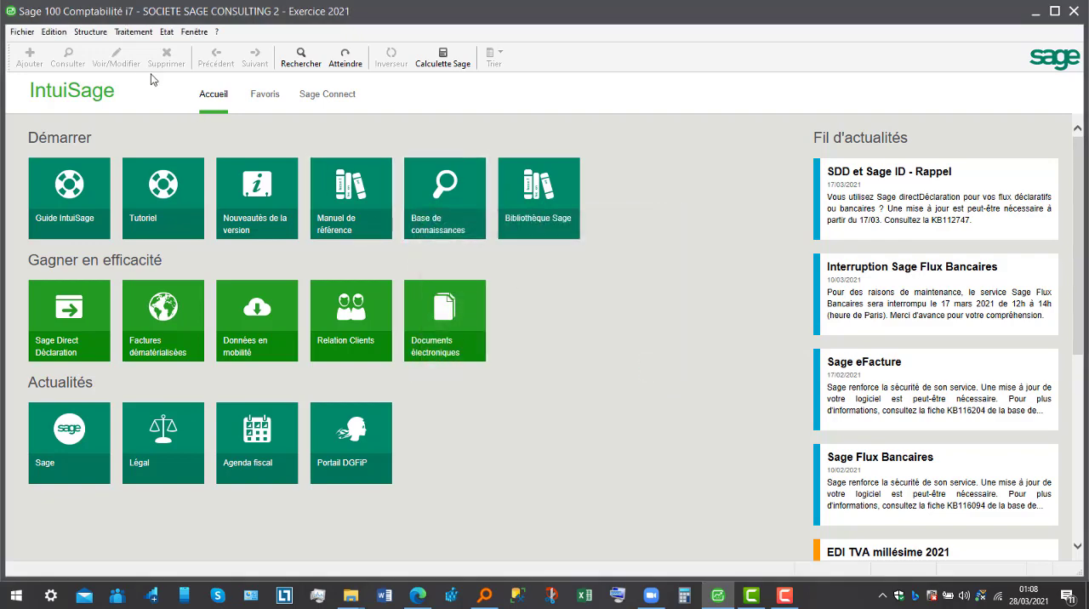
{"action": "left_click", "coordinate": [132, 34]}
{"action": "mouse_move", "coordinate": [28, 34]}
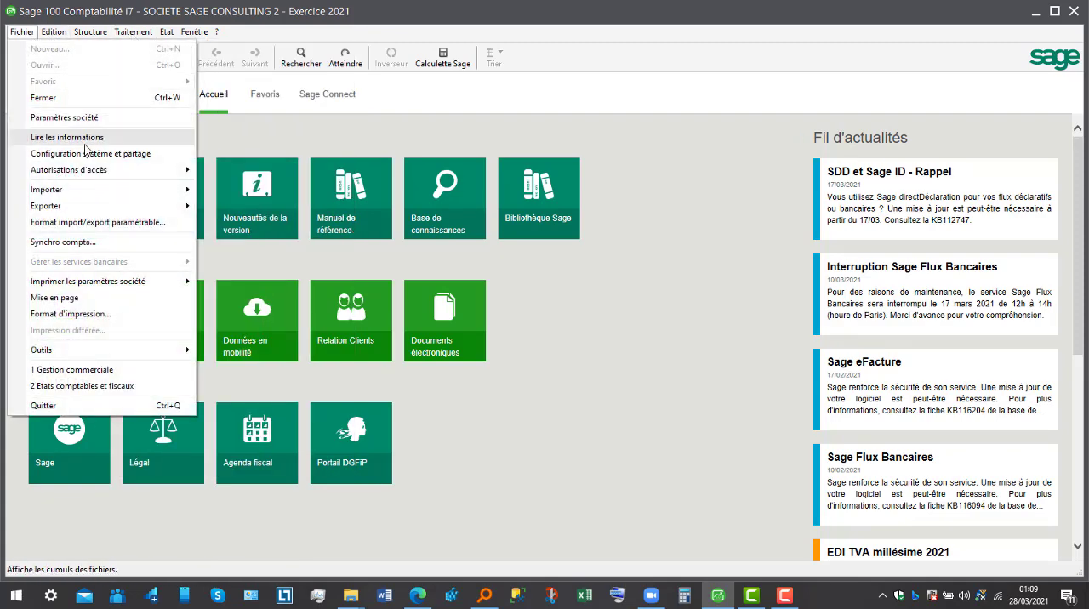
{"action": "mouse_move", "coordinate": [93, 190]}
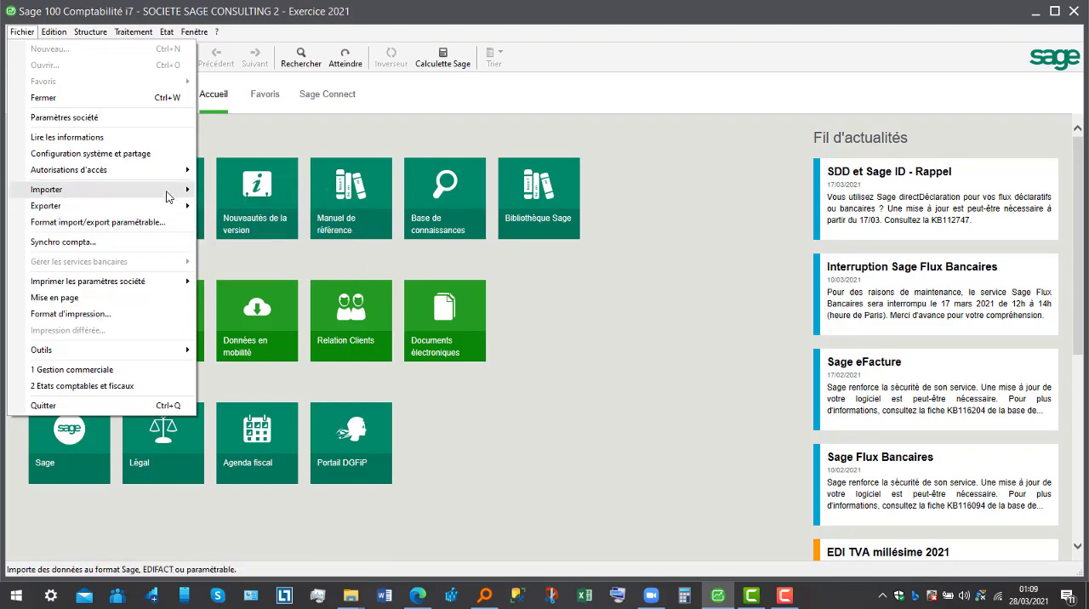
{"action": "mouse_move", "coordinate": [175, 207]}
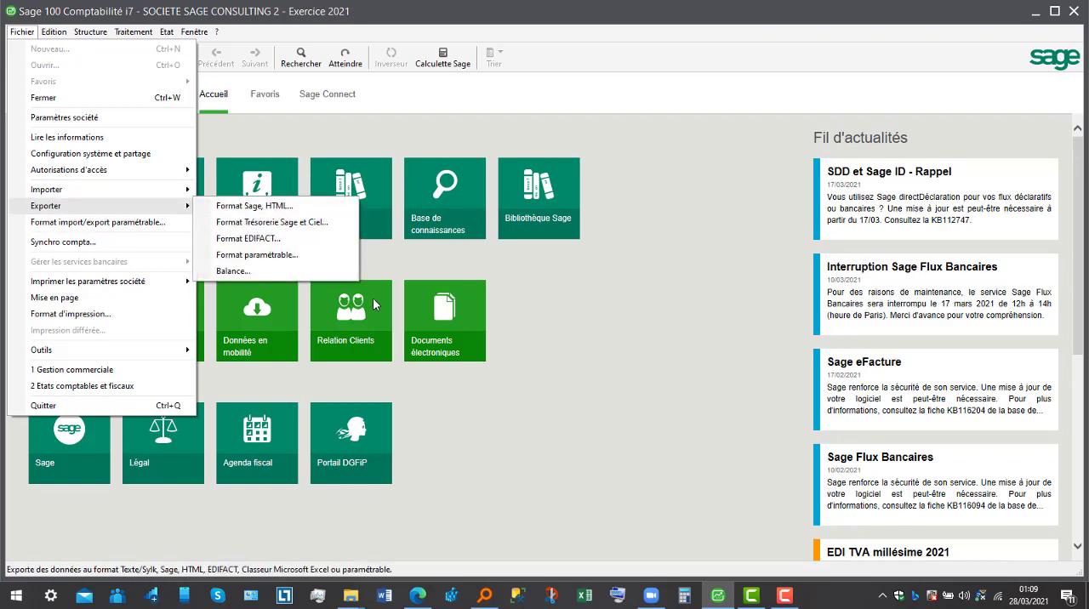
{"action": "left_click", "coordinate": [784, 596]}
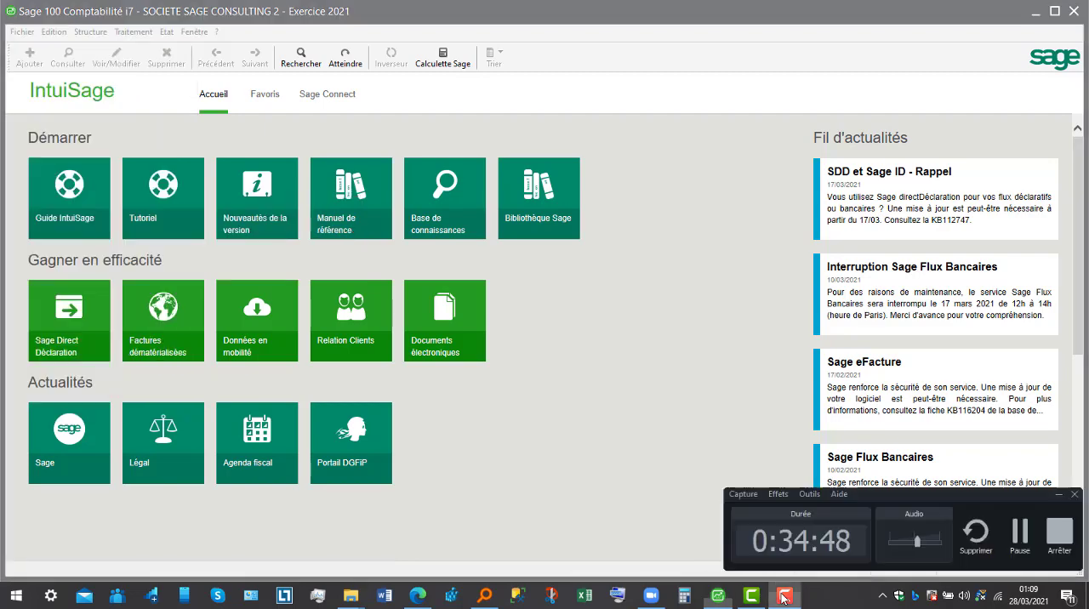